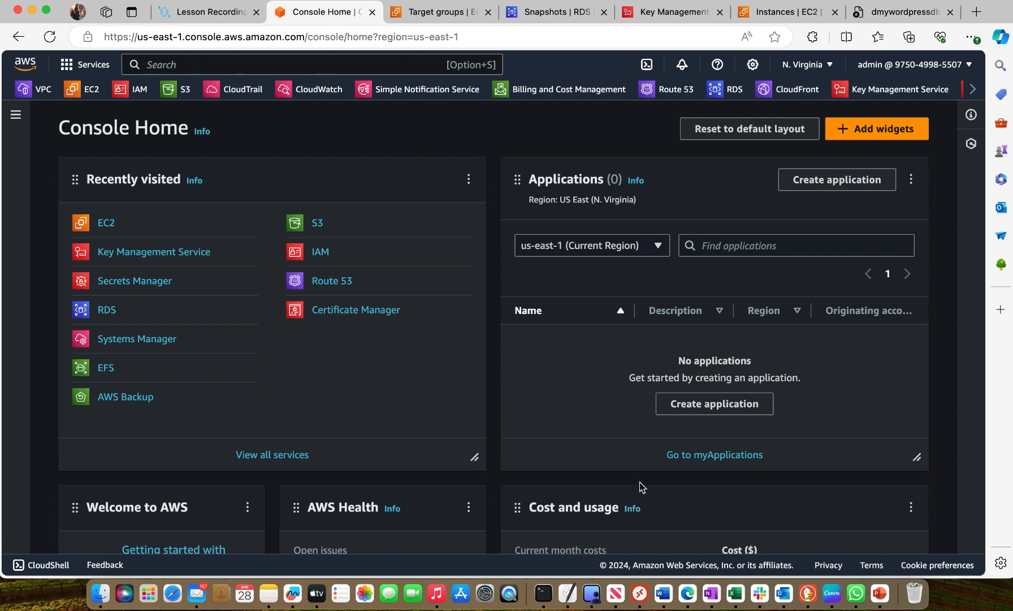
# Open the list of running EC2 instances and start launching a new instance
pyautogui.click(84, 88)
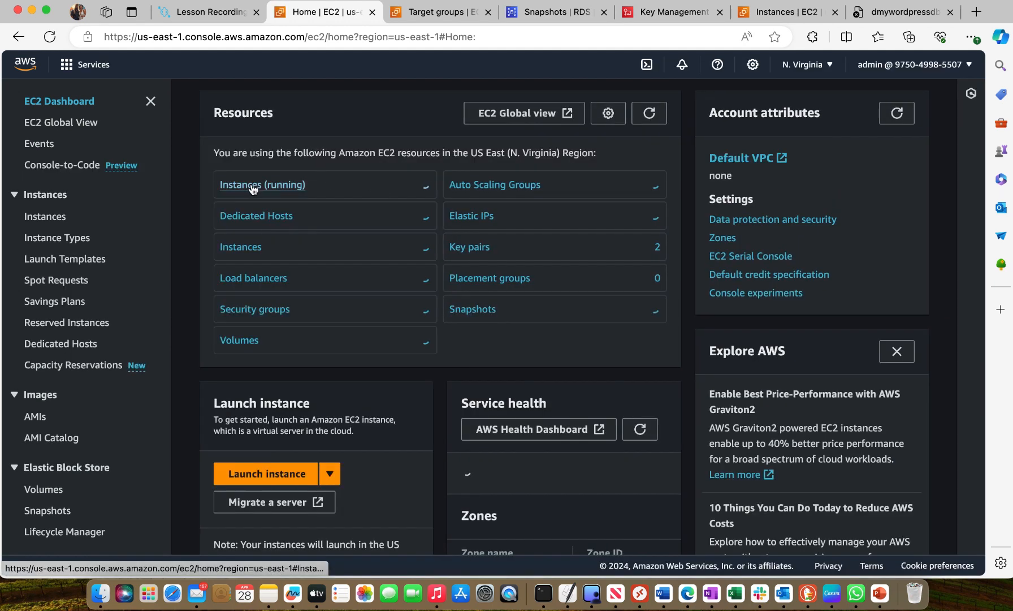
pyautogui.click(242, 191)
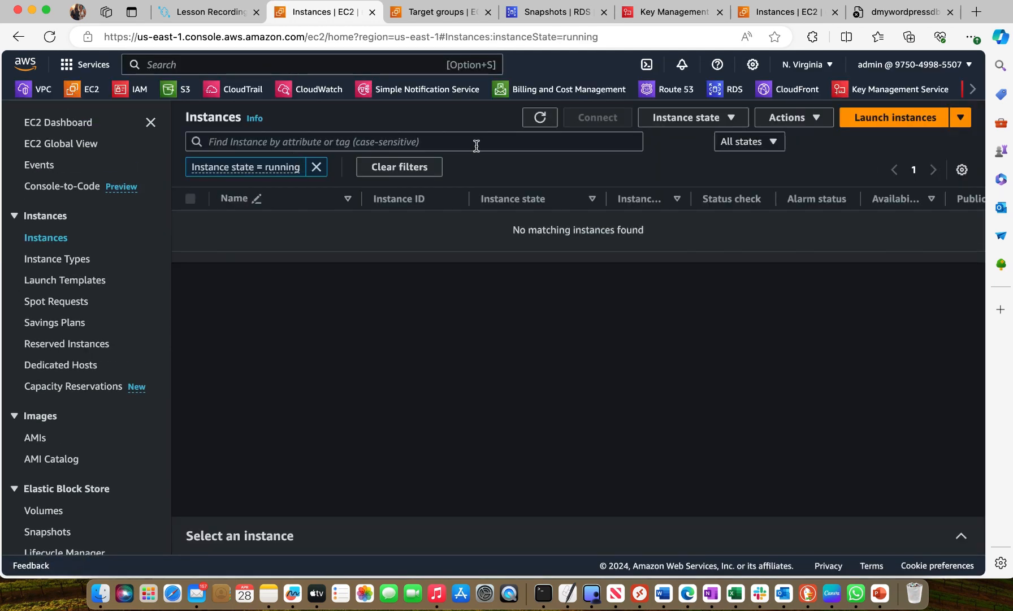
pyautogui.click(860, 117)
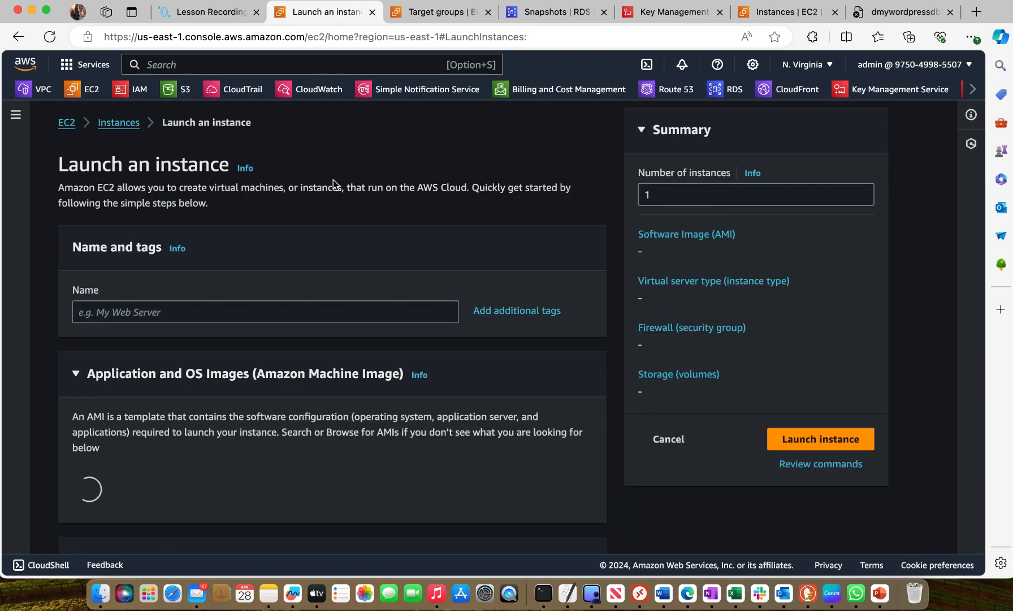
# Name the new instance mywordpresspage
pyautogui.click(205, 315)
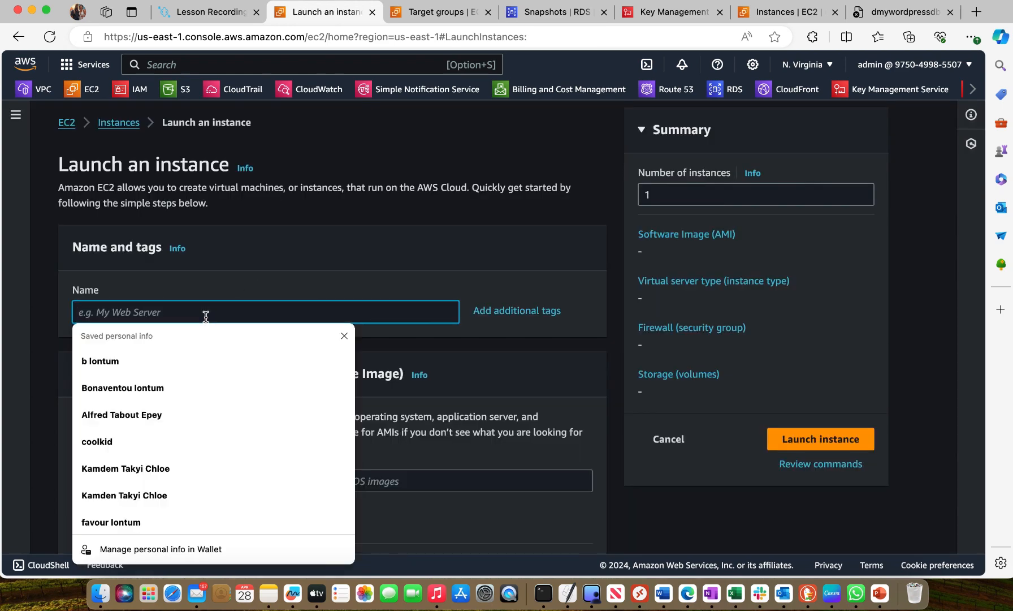
pyautogui.write('mywoe')
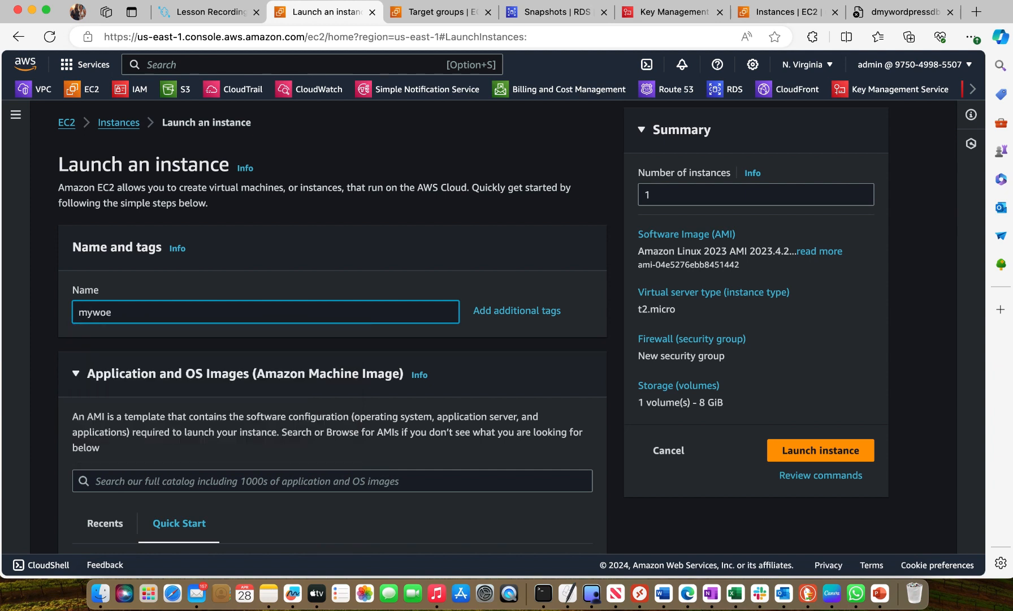
pyautogui.press('BackSpace')
pyautogui.write('rdpresspage')
# Keep the Amazon Linux 2023 AMI and t2.micro type, and choose awesome-key-east1 as the key pair
pyautogui.scroll(-5, 316, 297)
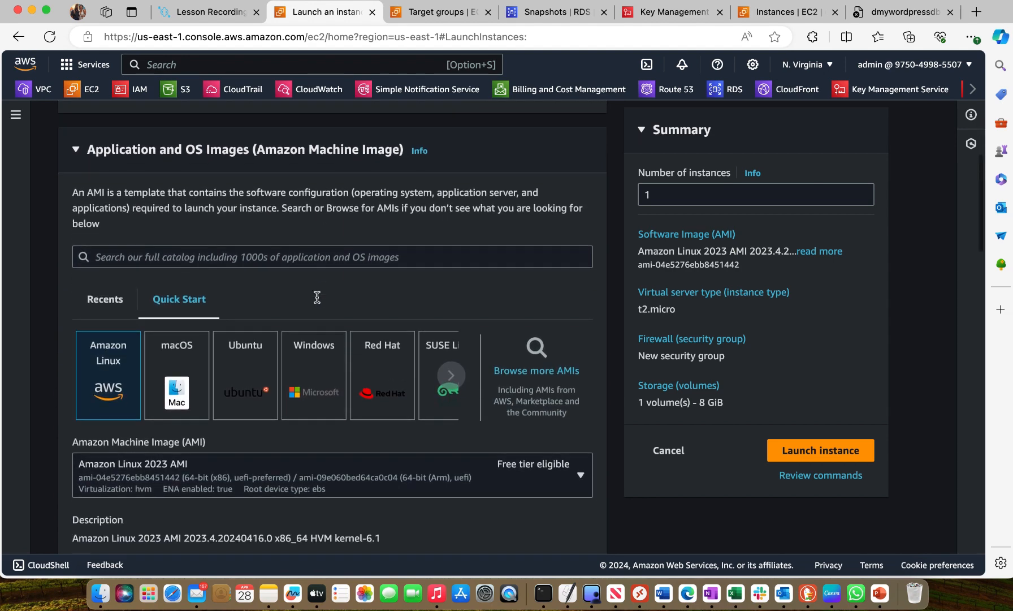
pyautogui.scroll(-1, 272, 314)
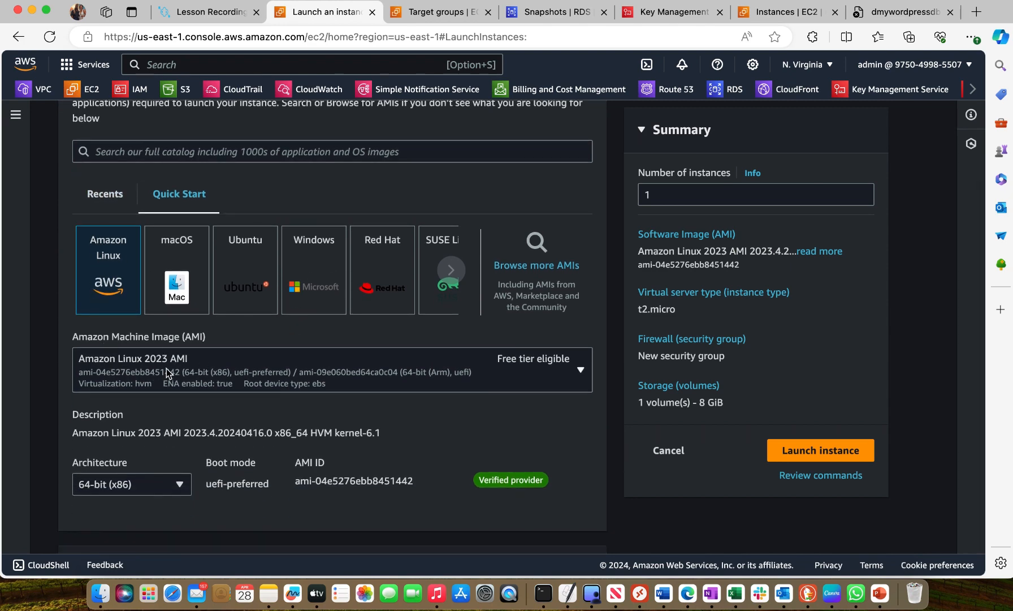
pyautogui.scroll(-2, 245, 376)
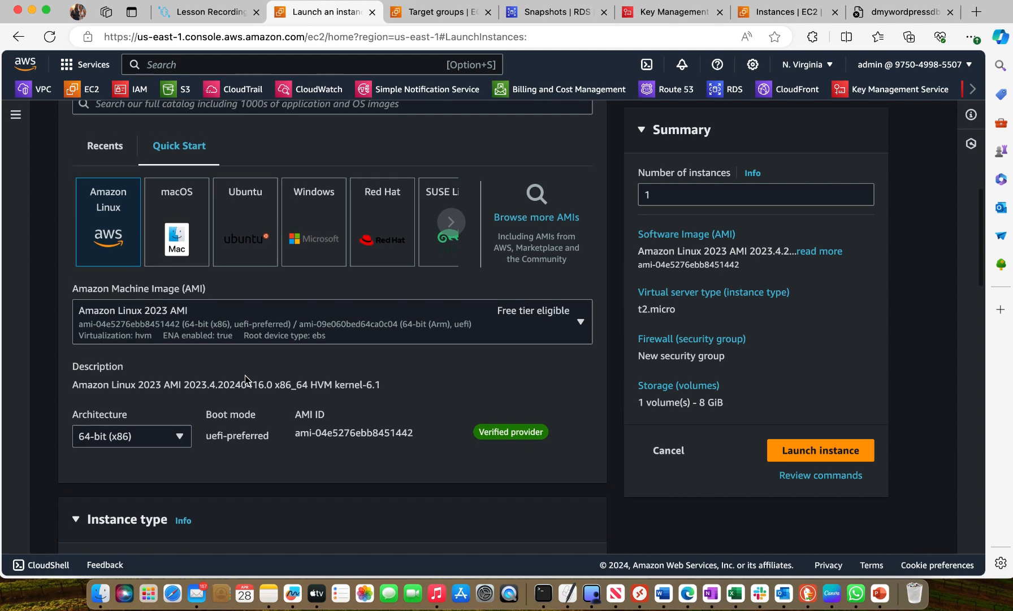
pyautogui.scroll(-5, 245, 376)
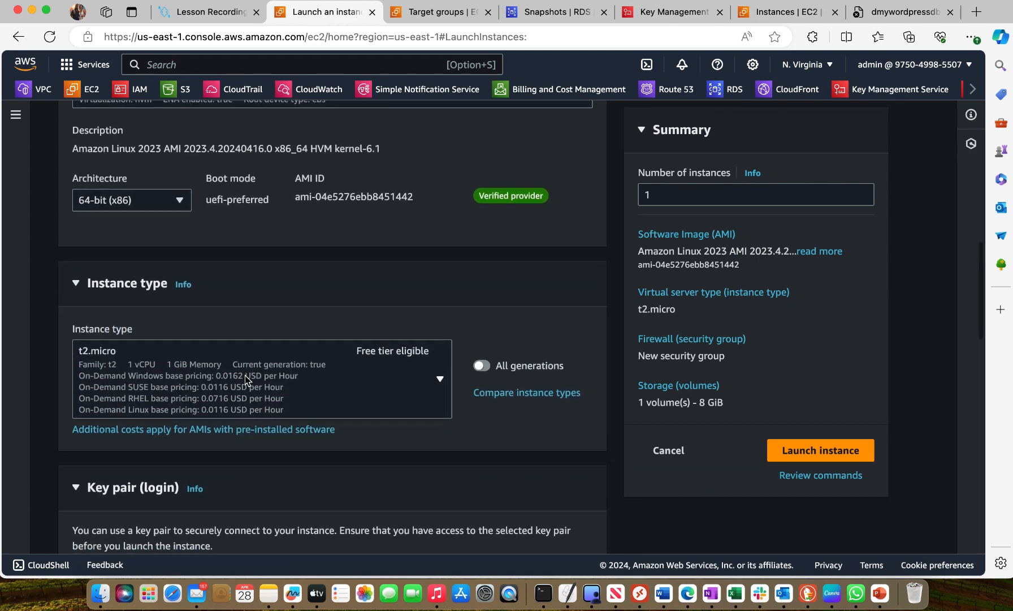
pyautogui.scroll(-5, 245, 375)
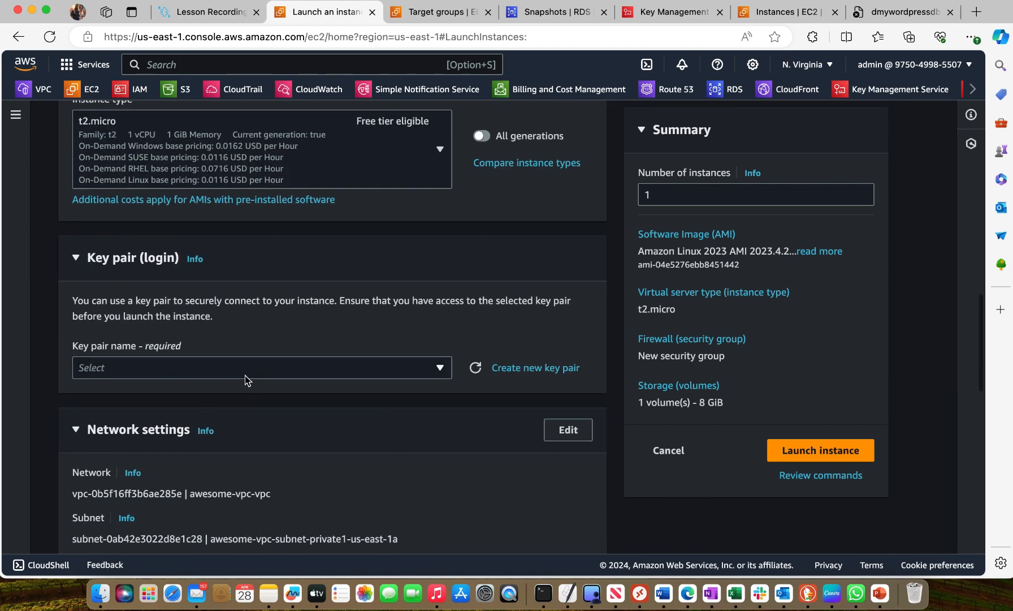
pyautogui.click(428, 298)
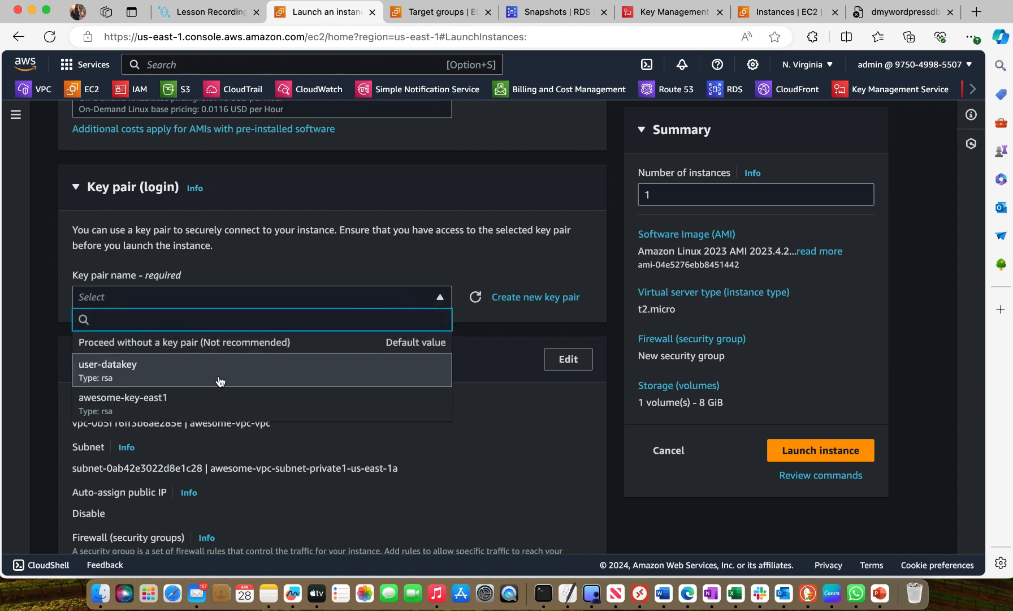
pyautogui.click(174, 400)
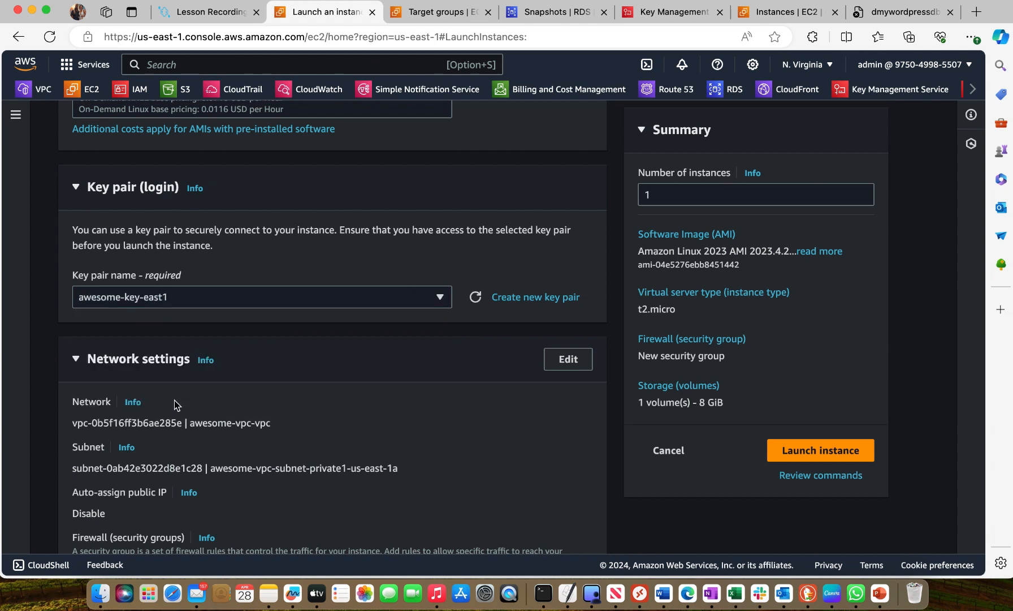
# Make the network settings editable and choose awesome-vpc-vpc as the VPC
pyautogui.scroll(-1, 174, 400)
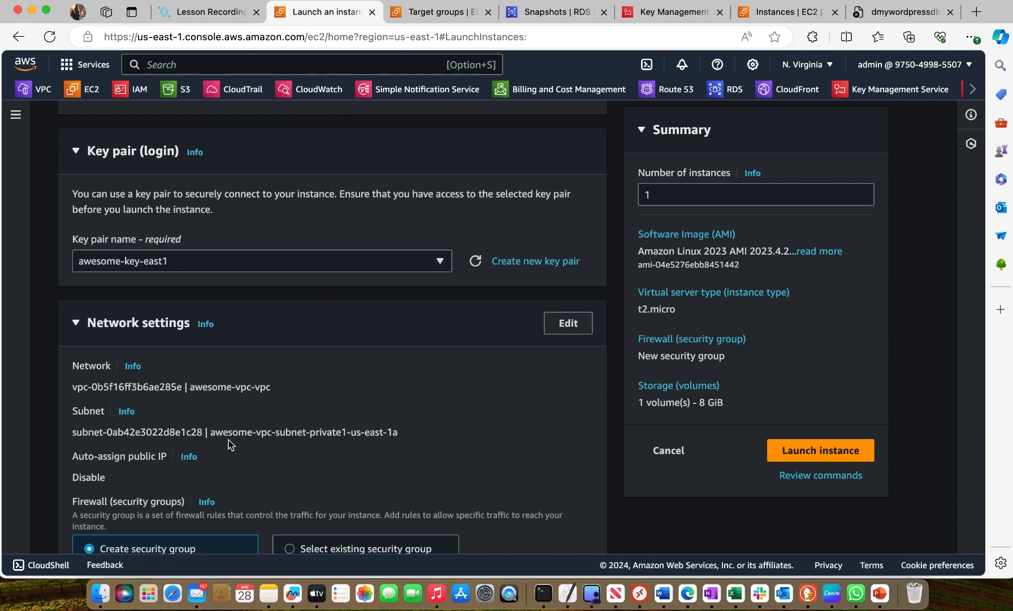
pyautogui.click(568, 323)
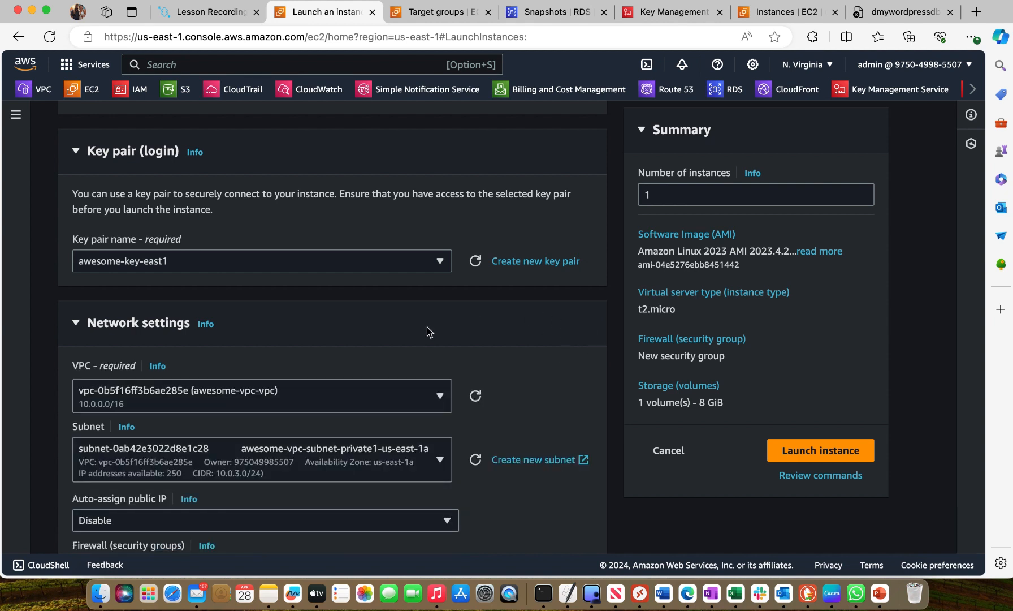
pyautogui.scroll(-2, 399, 347)
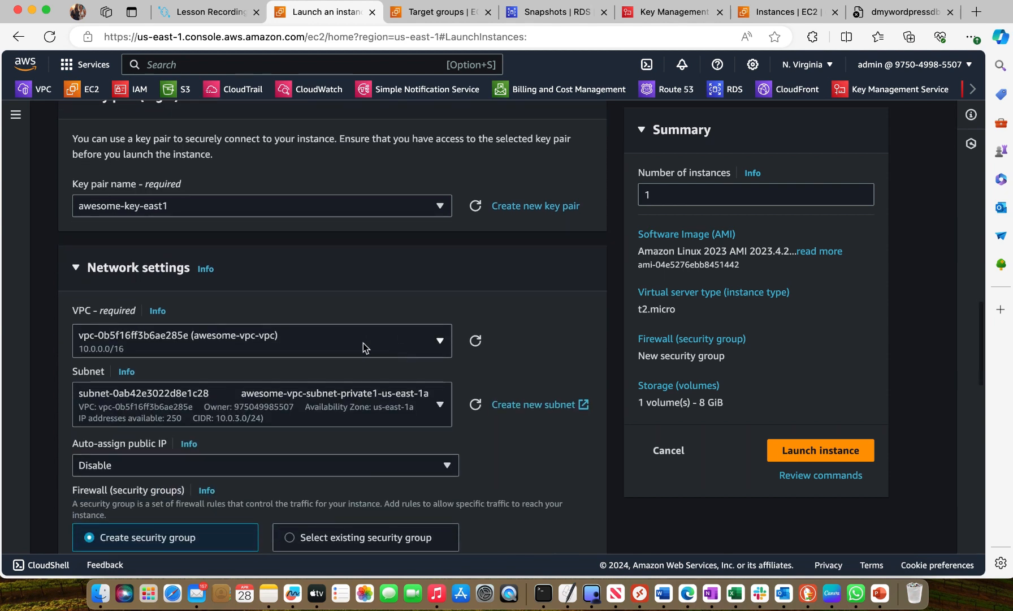
pyautogui.click(447, 354)
pyautogui.click(286, 342)
# Set the subnet to awesome-vpc-subnet-public1-us-east-1a and keep auto-assign public IP on Enable
pyautogui.scroll(-2, 298, 405)
pyautogui.click(440, 356)
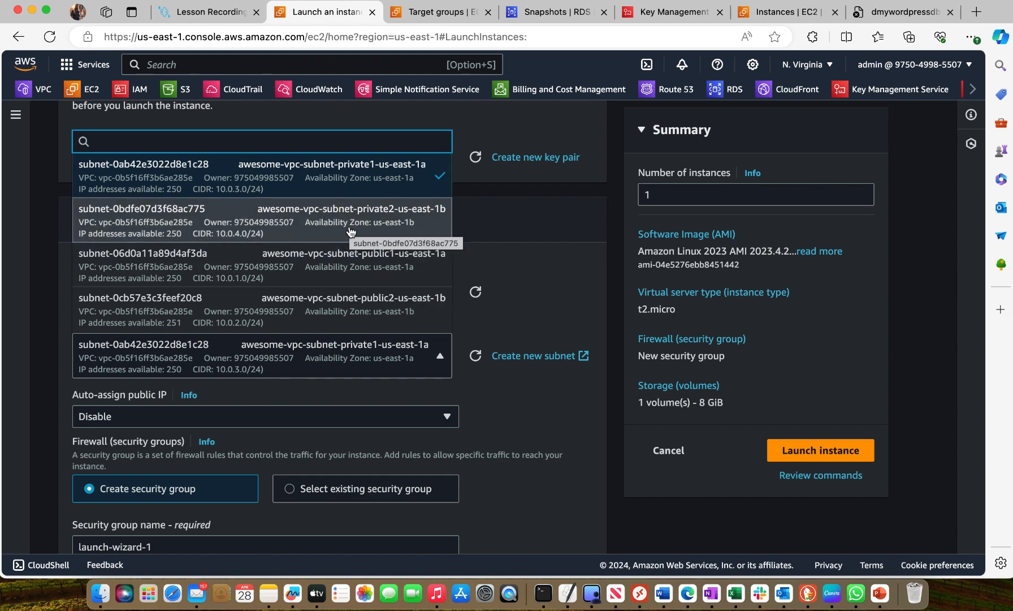
pyautogui.click(341, 276)
pyautogui.scroll(-2, 450, 512)
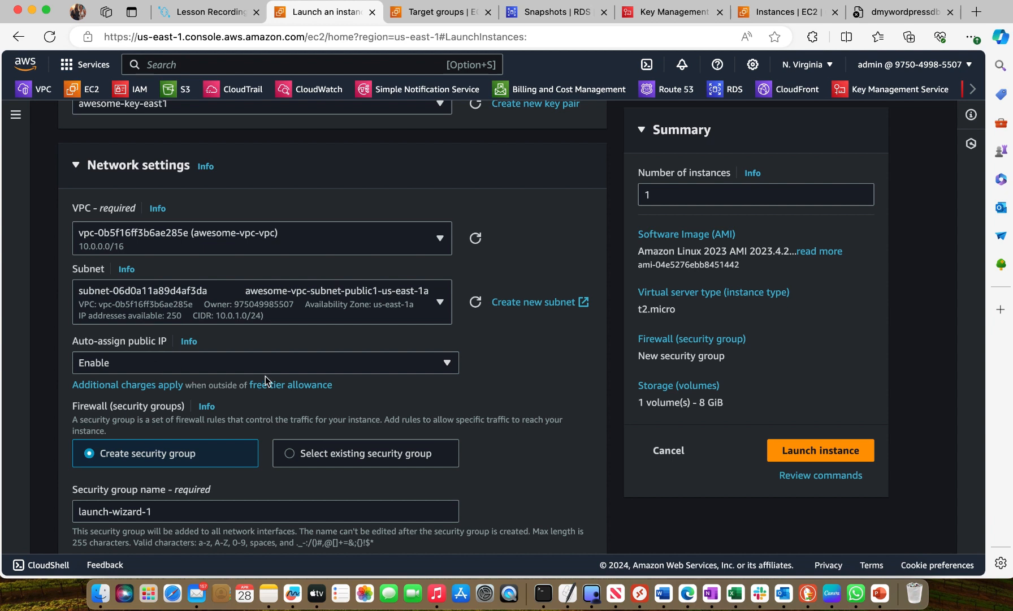
pyautogui.click(448, 362)
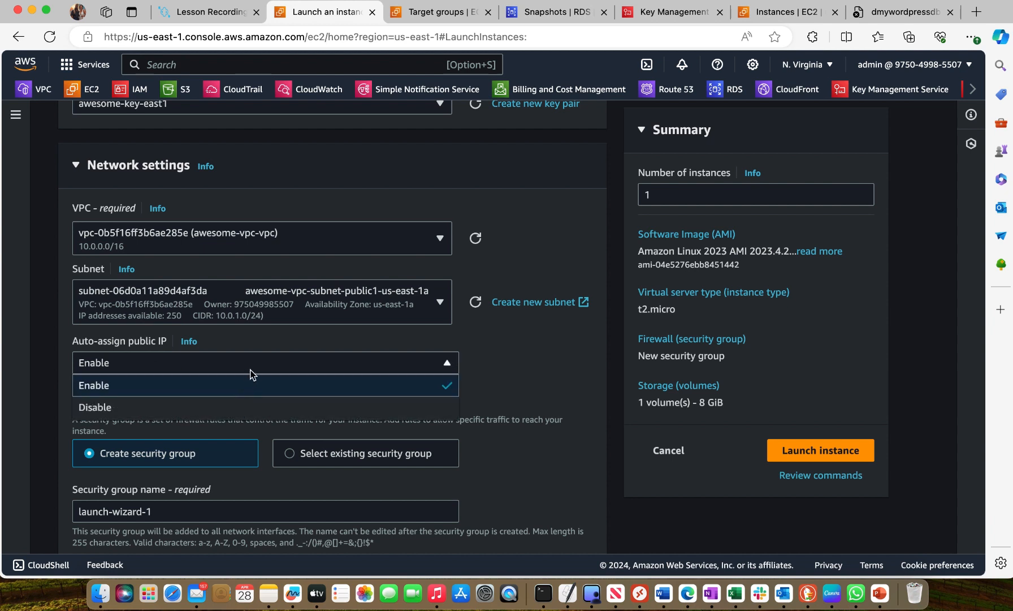
pyautogui.click(305, 362)
# Use an existing security group for the instance's firewall and choose awesome-SG
pyautogui.scroll(-3, 310, 405)
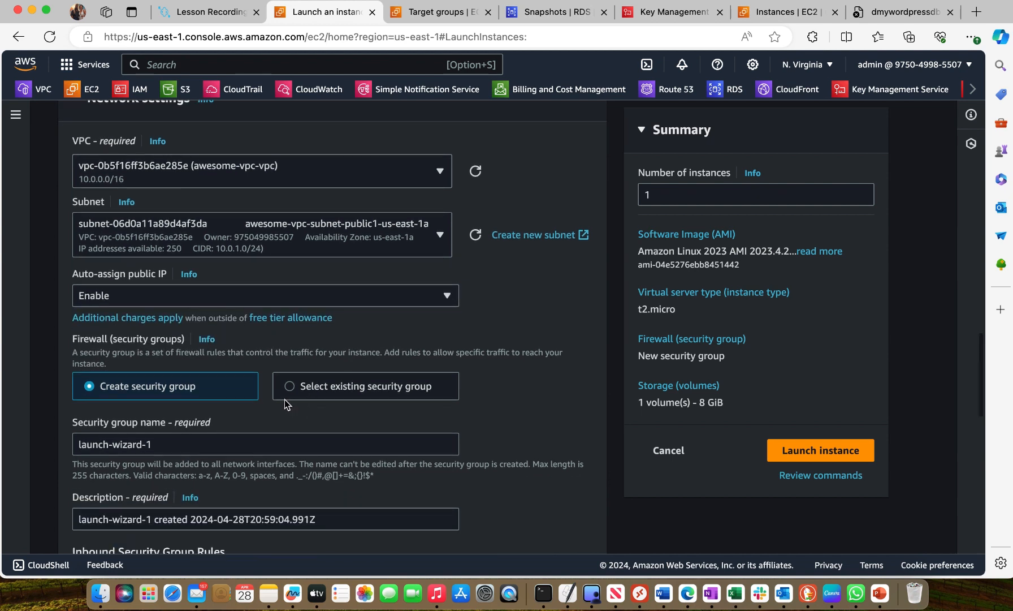
pyautogui.click(298, 389)
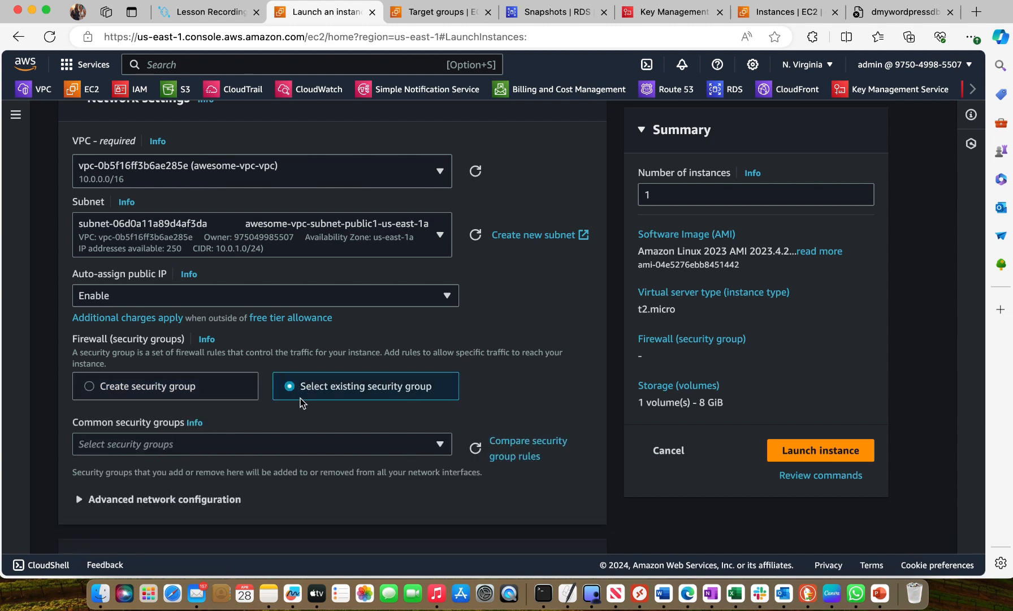
pyautogui.scroll(-2, 301, 398)
pyautogui.click(323, 392)
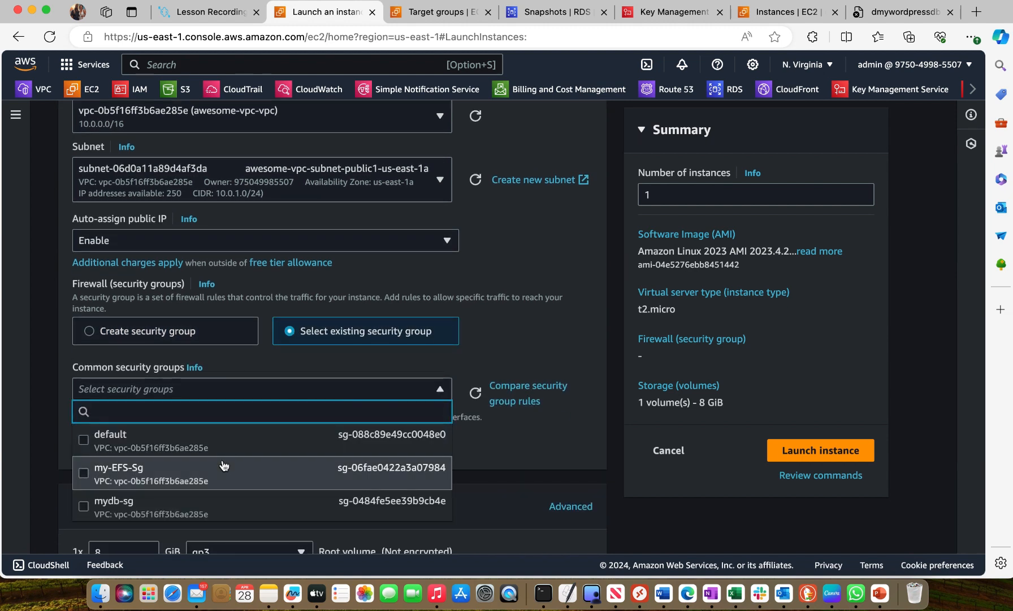
pyautogui.scroll(-2, 224, 464)
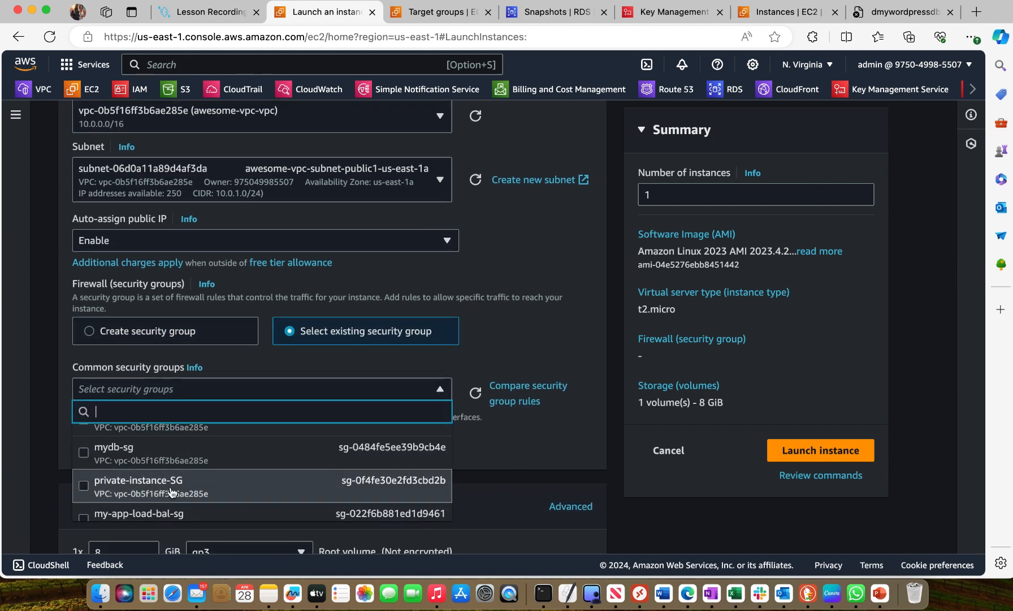
pyautogui.scroll(-2, 170, 493)
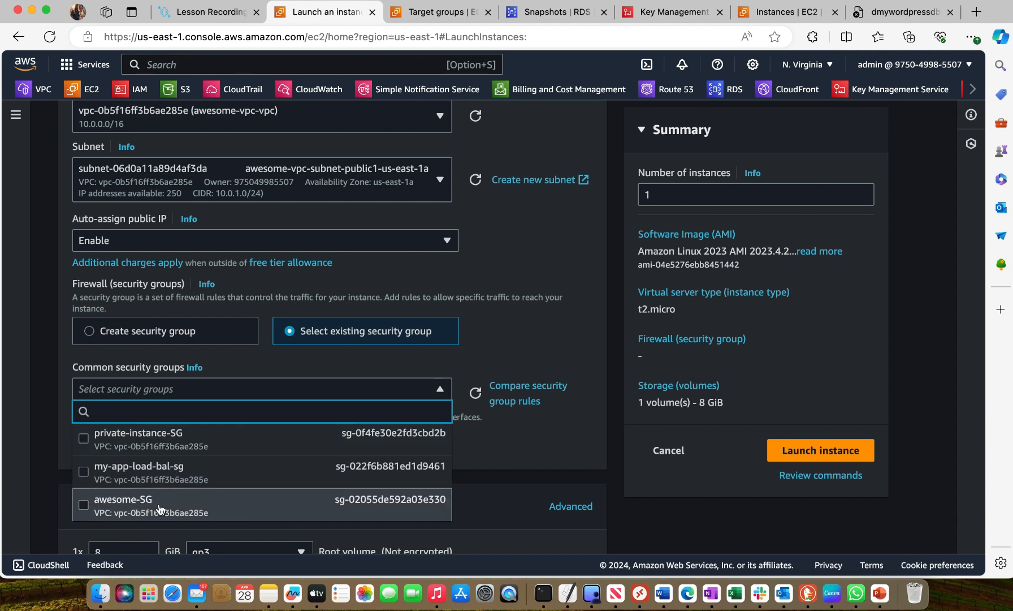
pyautogui.click(83, 504)
# Review the instance's storage configuration and collapse the Configure storage section
pyautogui.scroll(-2, 310, 452)
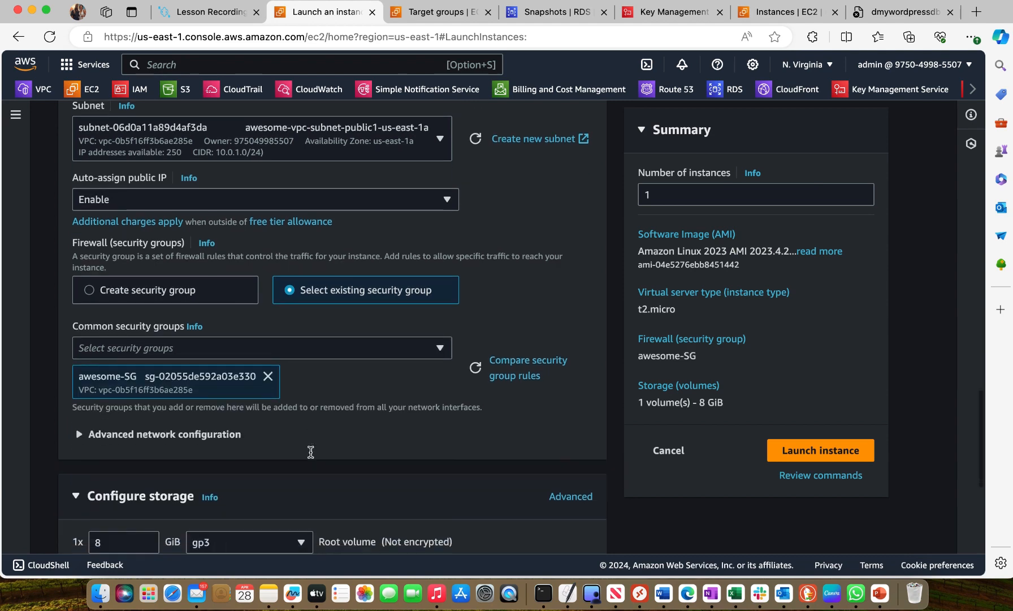
pyautogui.scroll(-5, 310, 452)
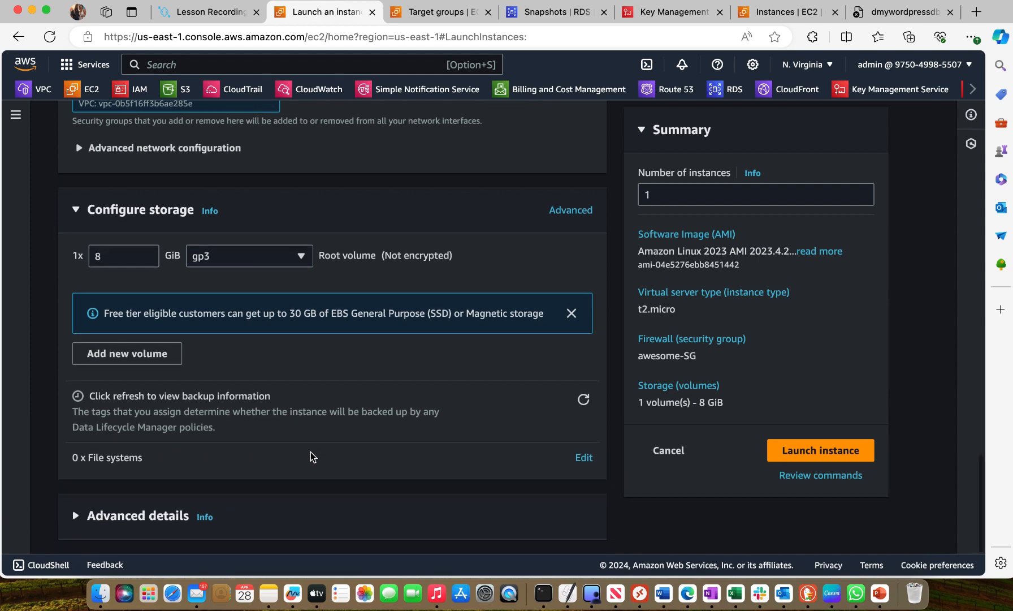
pyautogui.scroll(2, 311, 452)
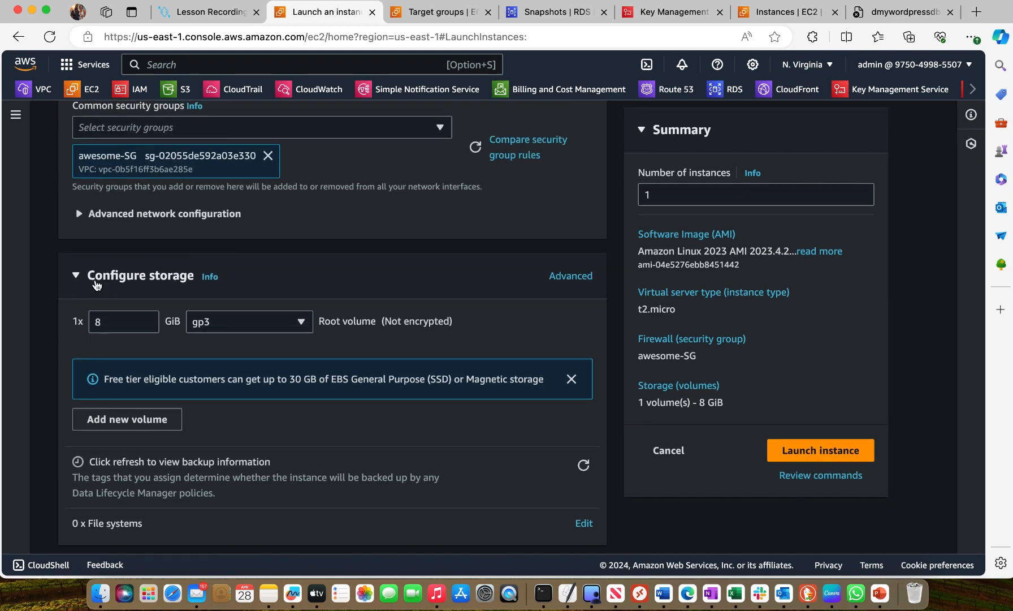
pyautogui.click(98, 277)
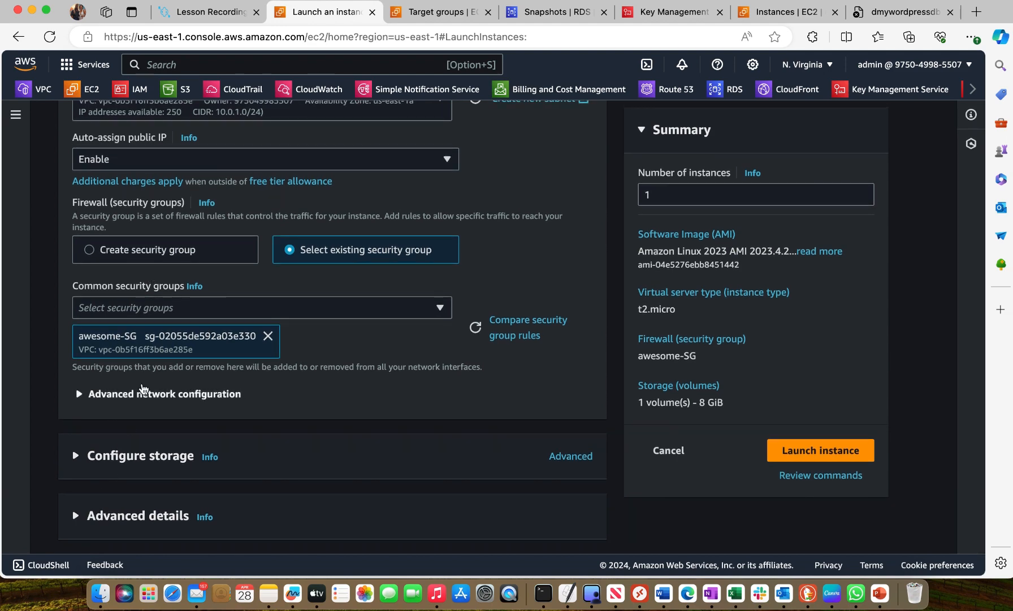
# Expand the advanced details and set the IAM instance profile to session_managher_role
pyautogui.click(82, 516)
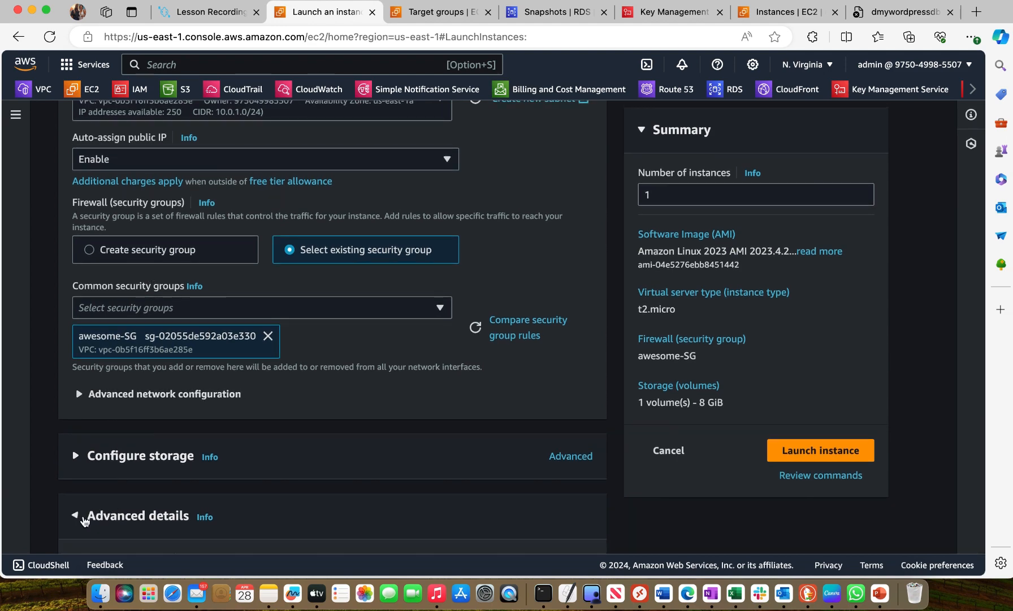
pyautogui.scroll(-6, 205, 472)
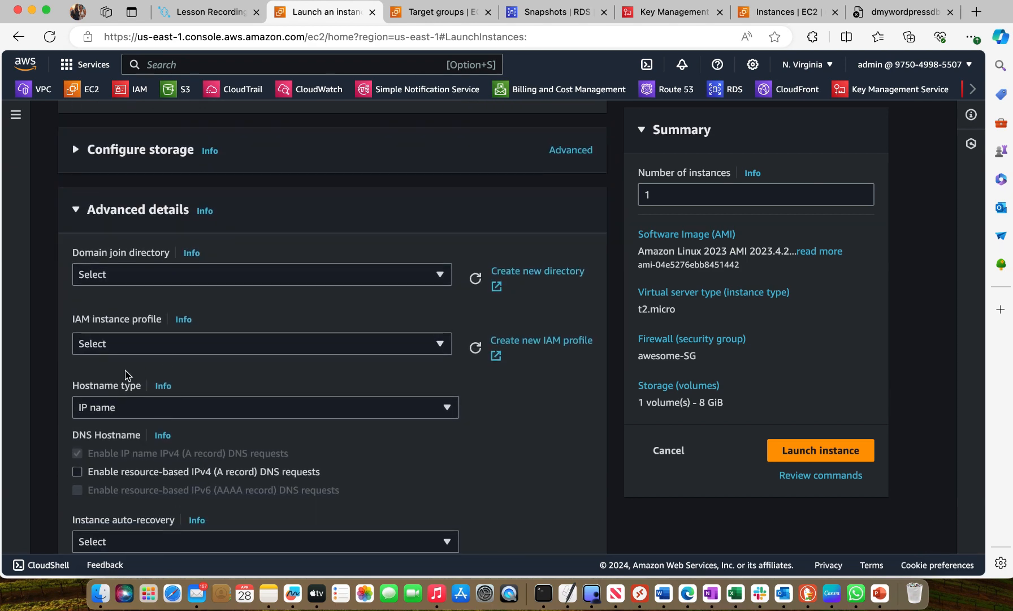
pyautogui.click(439, 343)
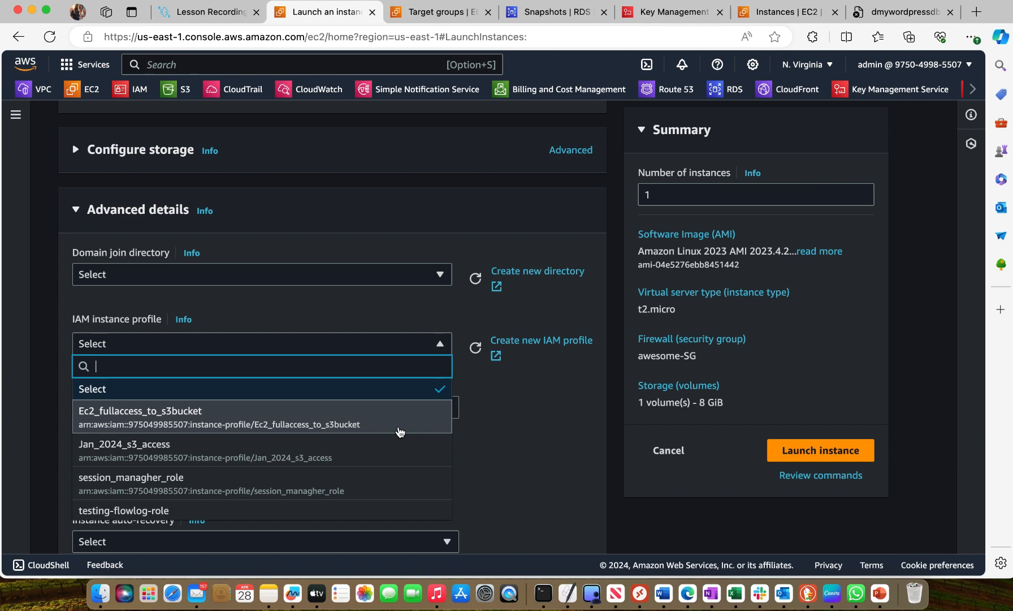
pyautogui.scroll(-1, 400, 432)
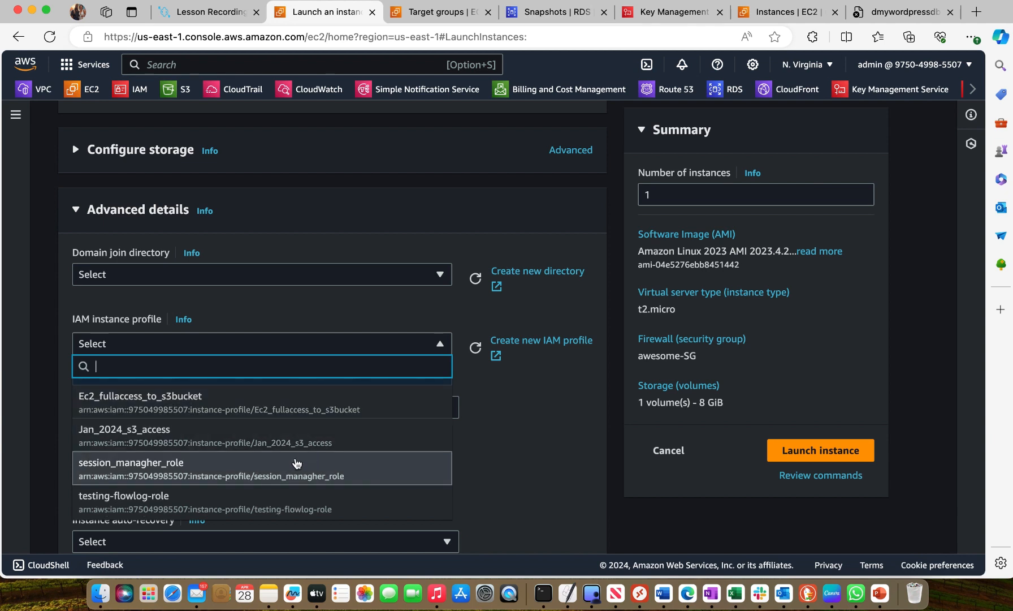
pyautogui.click(285, 476)
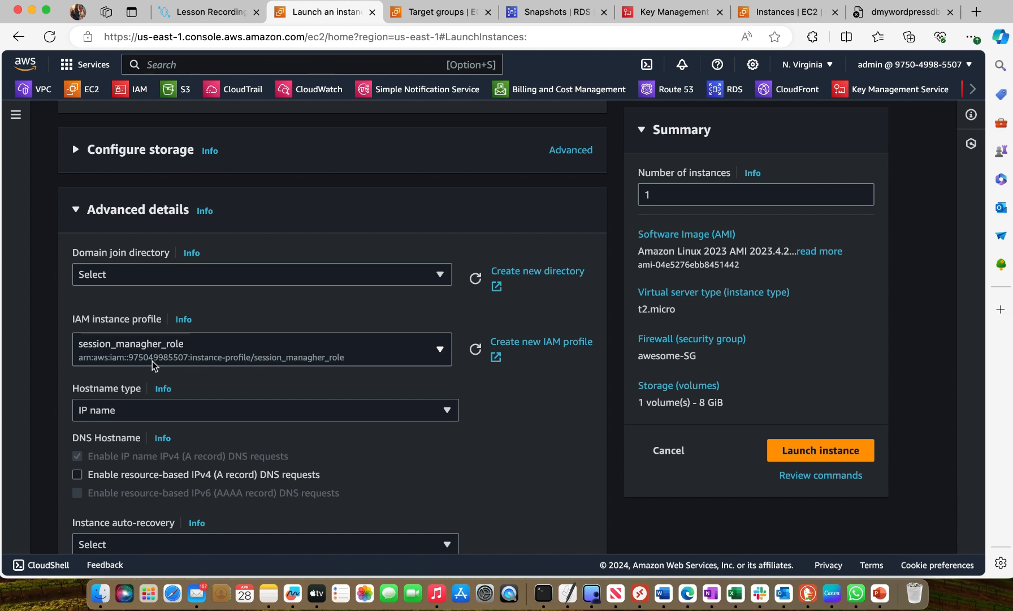
# Leave the remaining advanced details and user data as they are and launch the instance
pyautogui.scroll(-1, 305, 392)
pyautogui.scroll(-10, 305, 392)
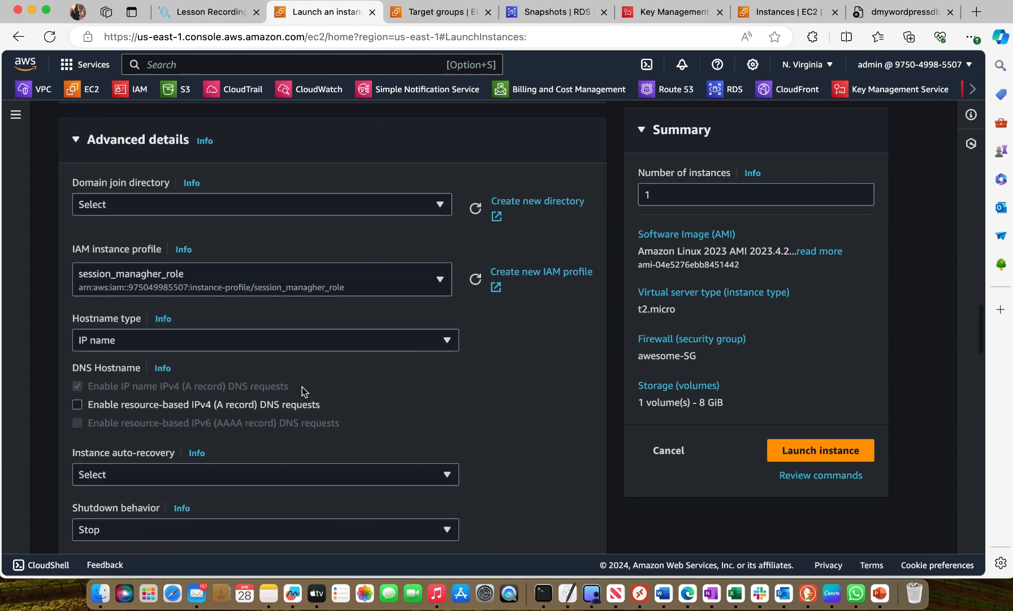
pyautogui.scroll(-20, 302, 387)
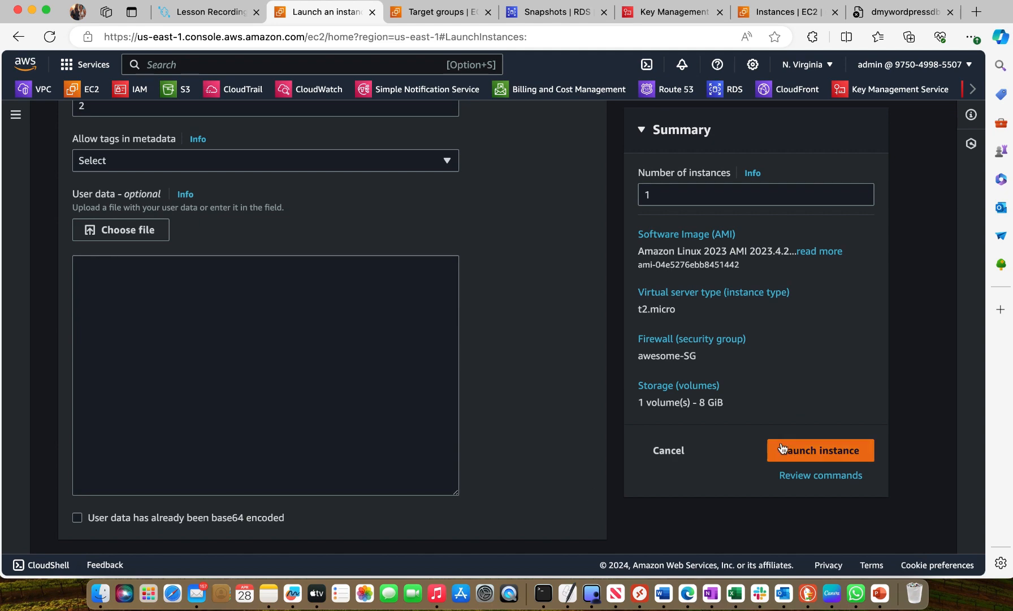
pyautogui.click(829, 457)
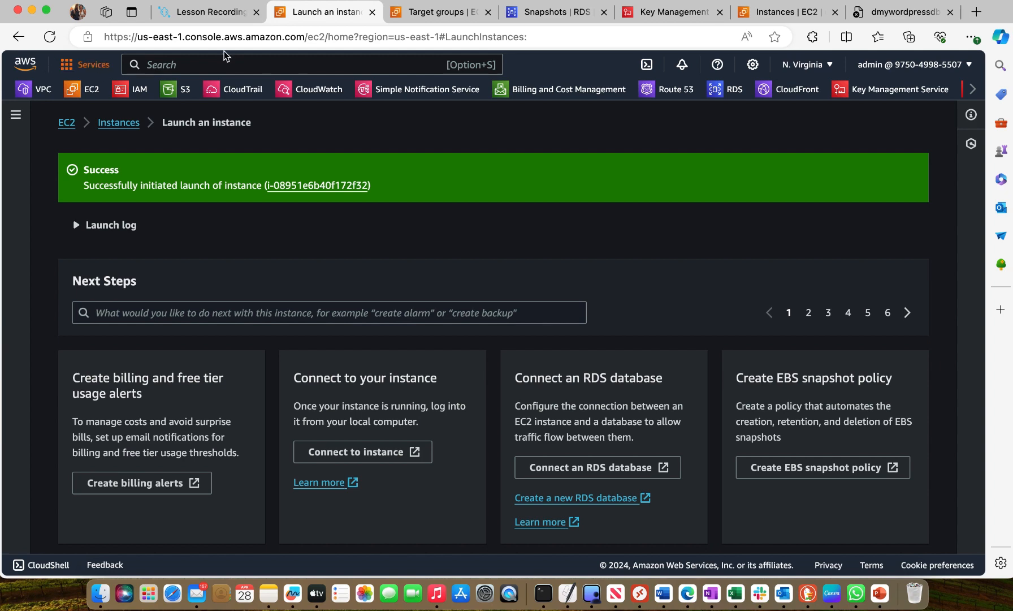
# Switch from the Key Management Service page to the VPC console and open its list of security groups
pyautogui.click(662, 19)
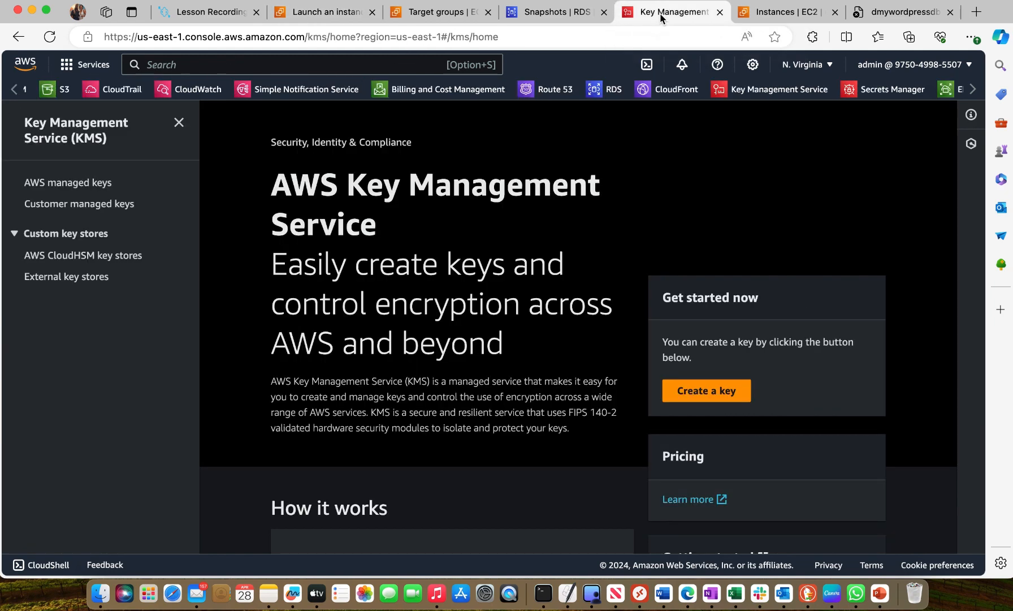
pyautogui.click(27, 68)
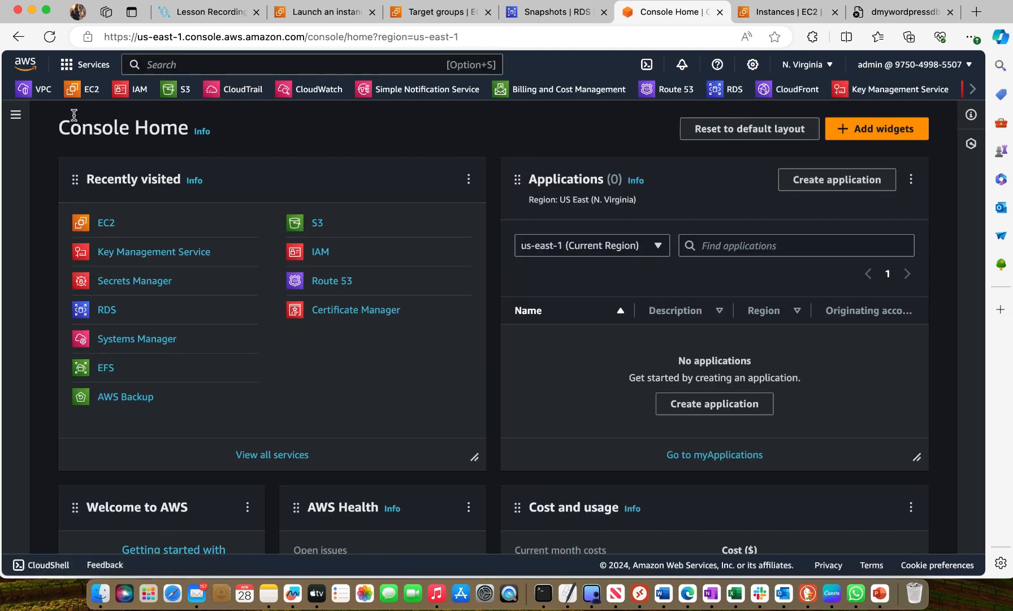
pyautogui.click(43, 90)
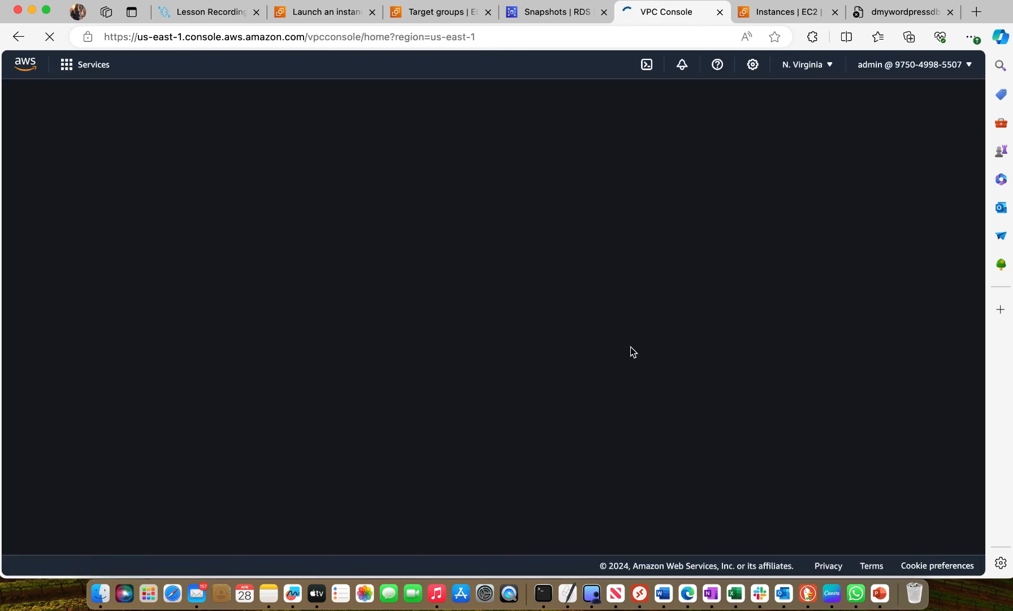
pyautogui.scroll(-5, 38, 445)
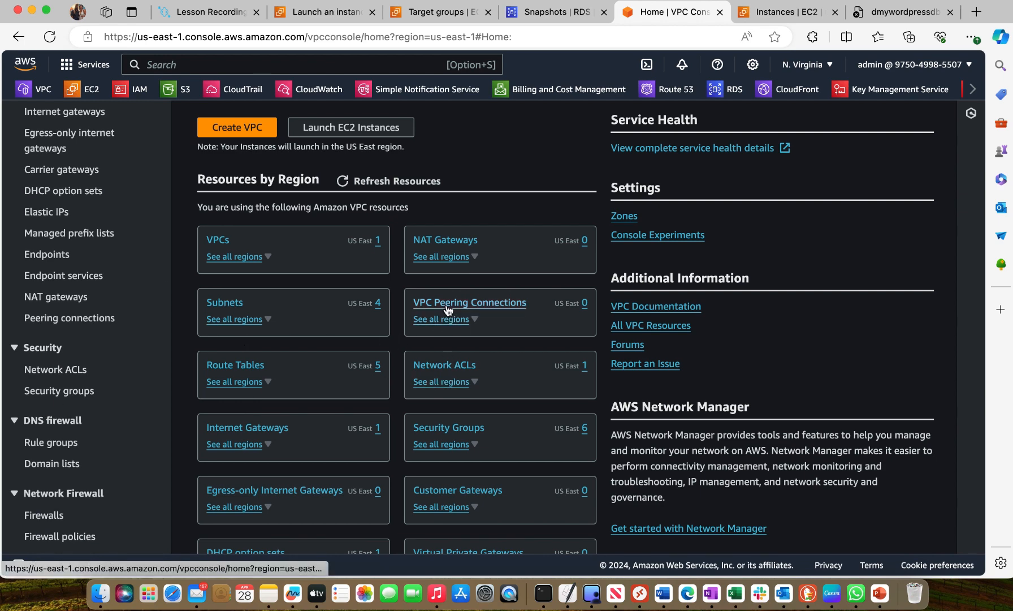
pyautogui.click(448, 432)
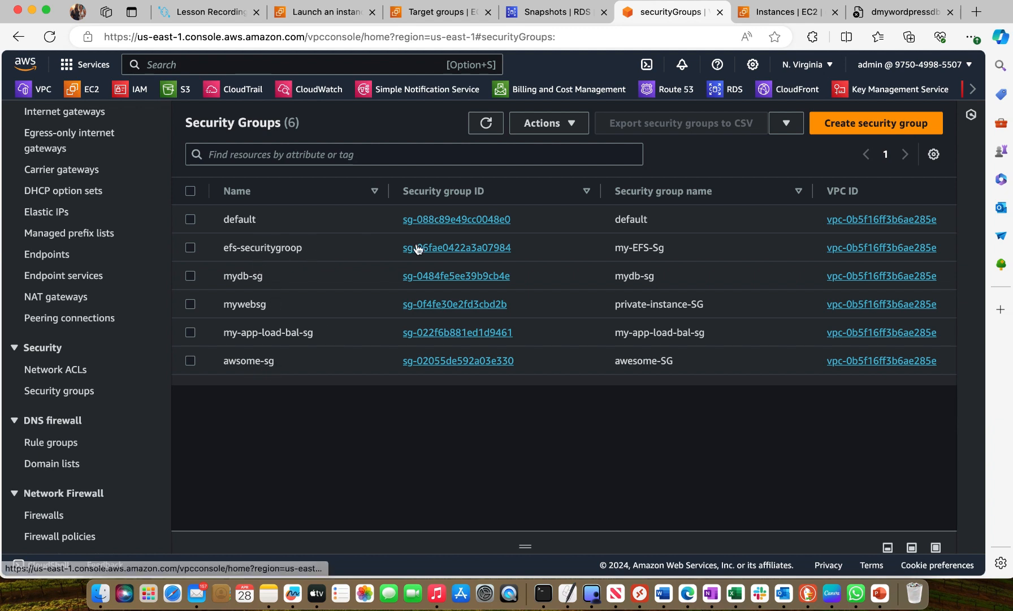
# Edit the inbound rules of my-EFS-Sg, choose awesome-SG as the source of the NFS rule, and save the rules
pyautogui.click(451, 248)
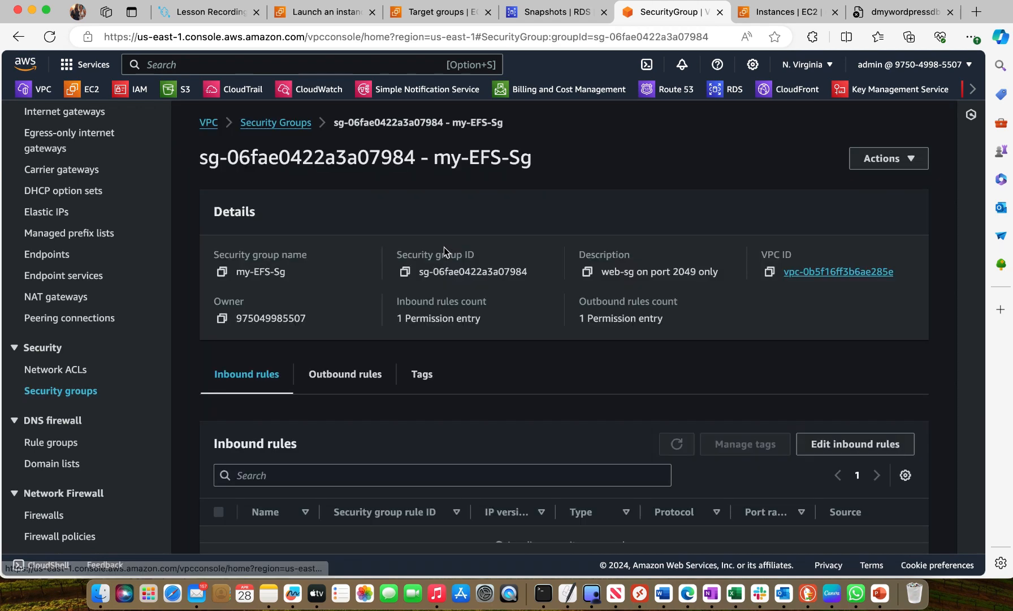
pyautogui.scroll(-2, 449, 295)
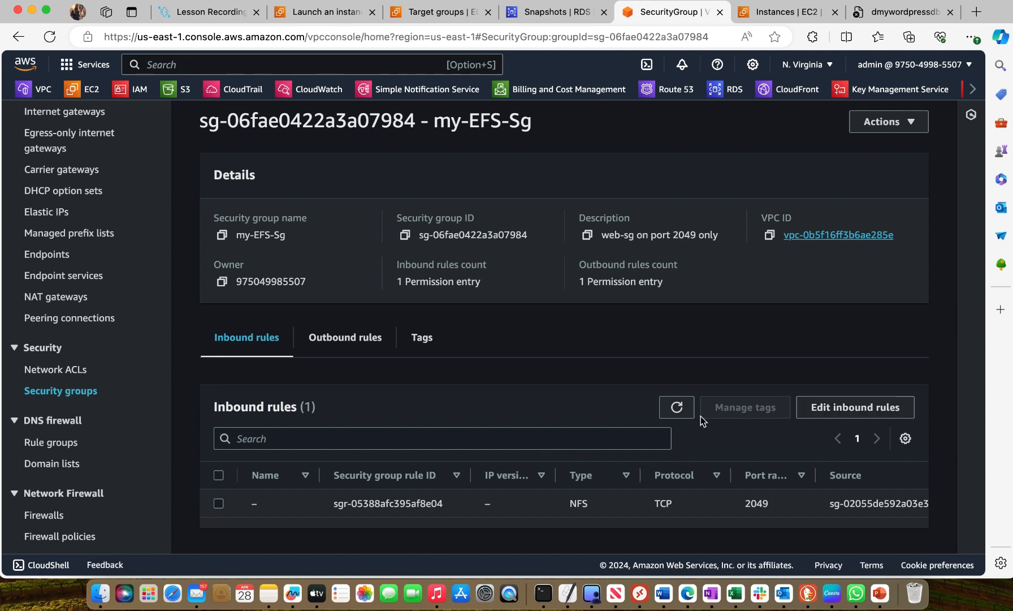
pyautogui.click(833, 408)
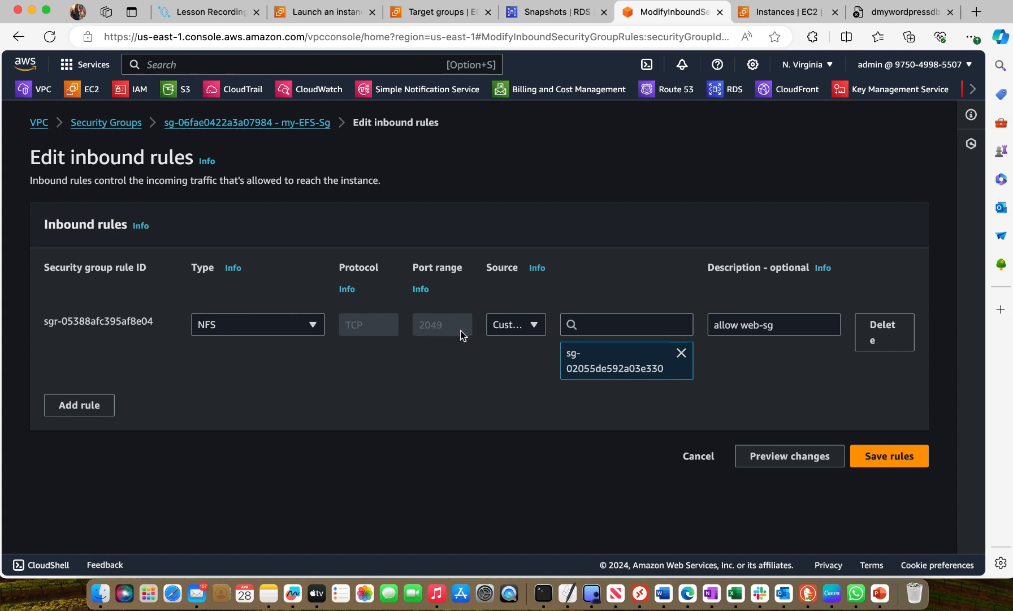
pyautogui.click(624, 324)
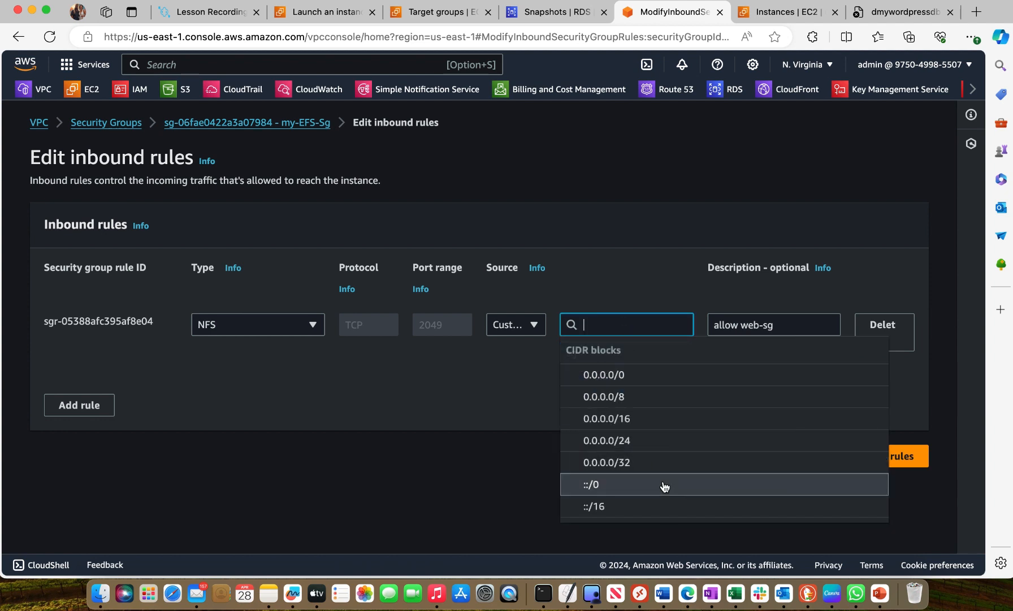
pyautogui.scroll(-5, 662, 475)
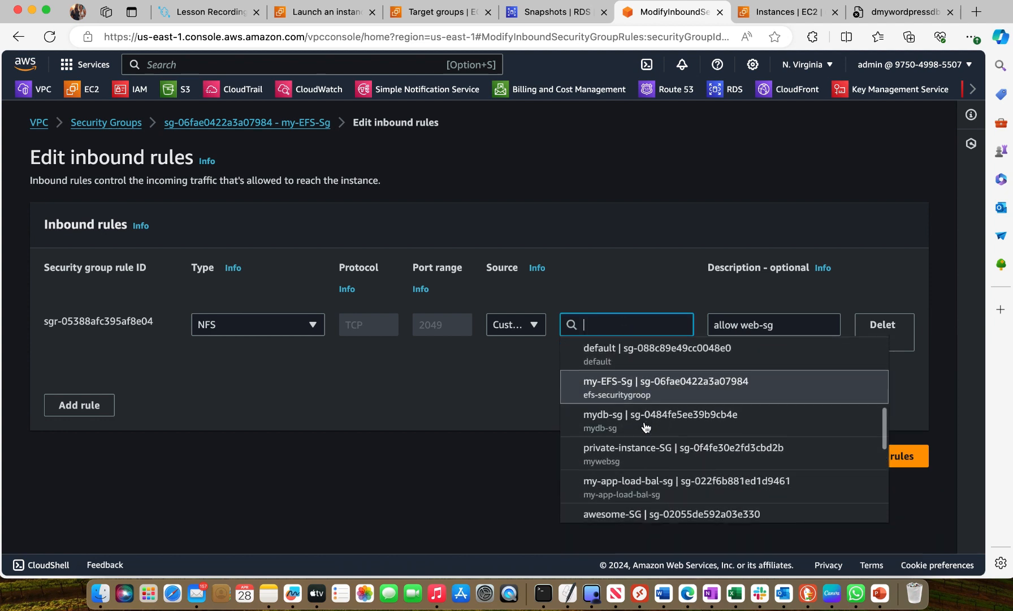
pyautogui.scroll(-1, 646, 421)
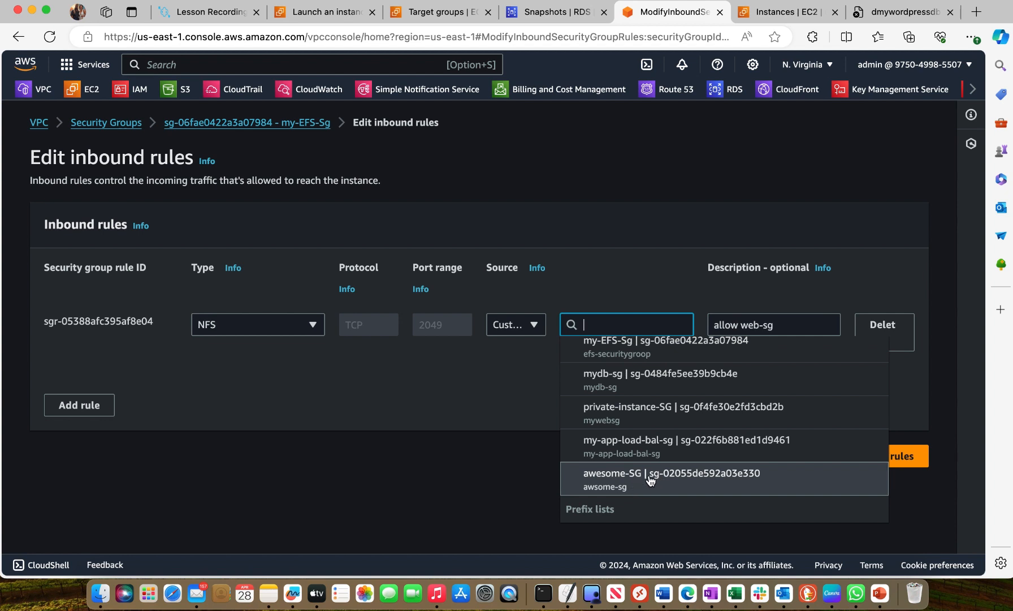
pyautogui.click(651, 479)
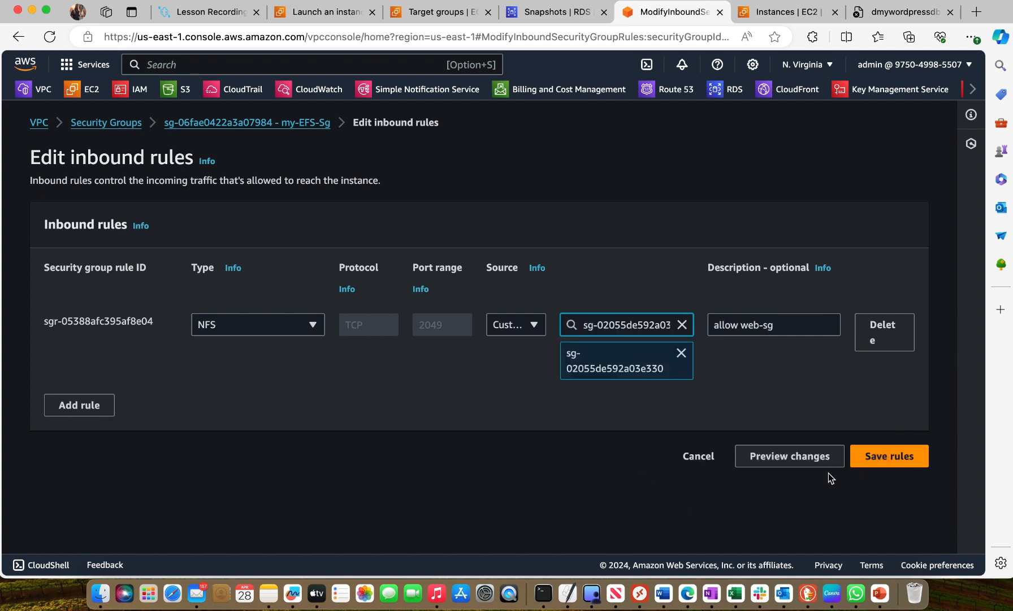
pyautogui.click(873, 456)
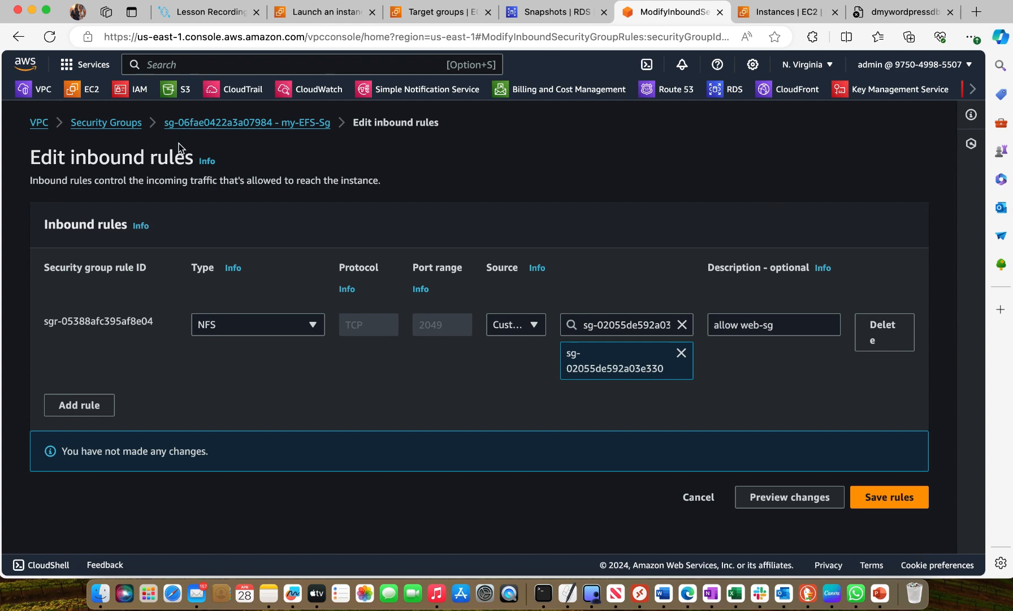
# Edit the inbound rules of mydb-sg, choose awesome-SG as the source of the MYSQL/Aurora rule, and save the rules
pyautogui.click(113, 125)
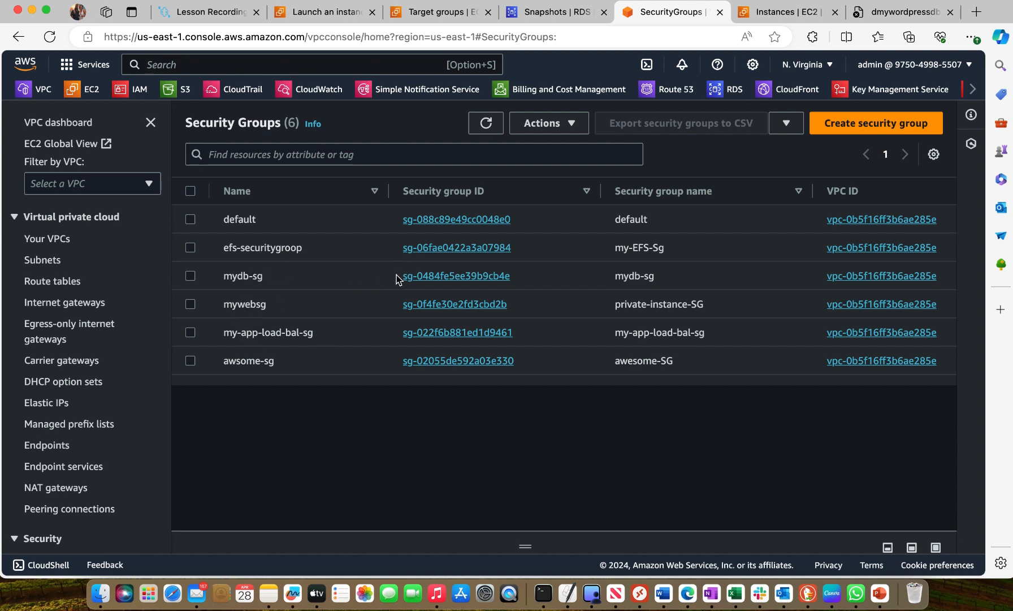
pyautogui.click(457, 277)
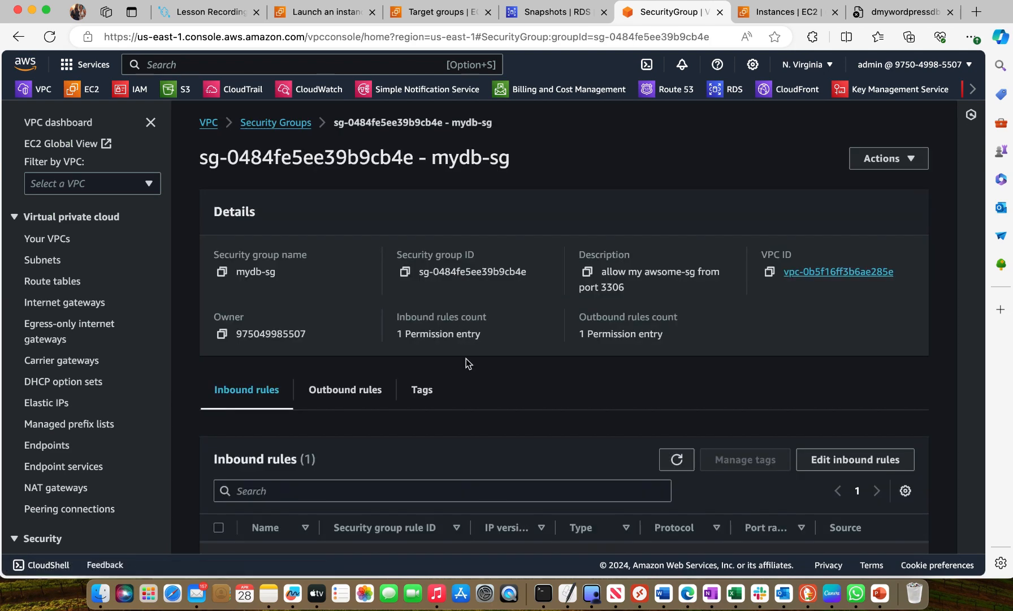
pyautogui.scroll(-2, 467, 358)
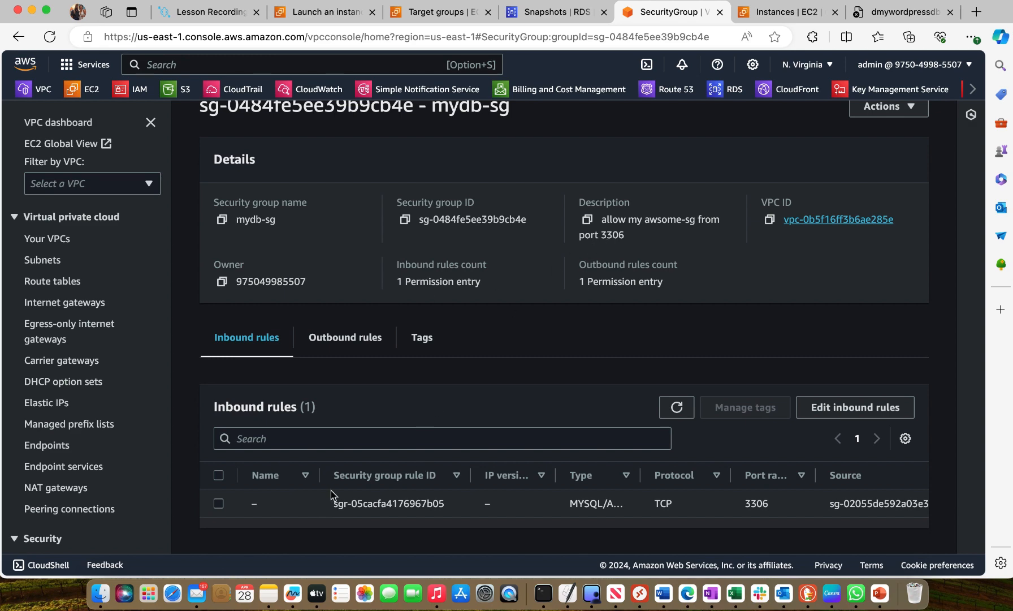
pyautogui.click(864, 410)
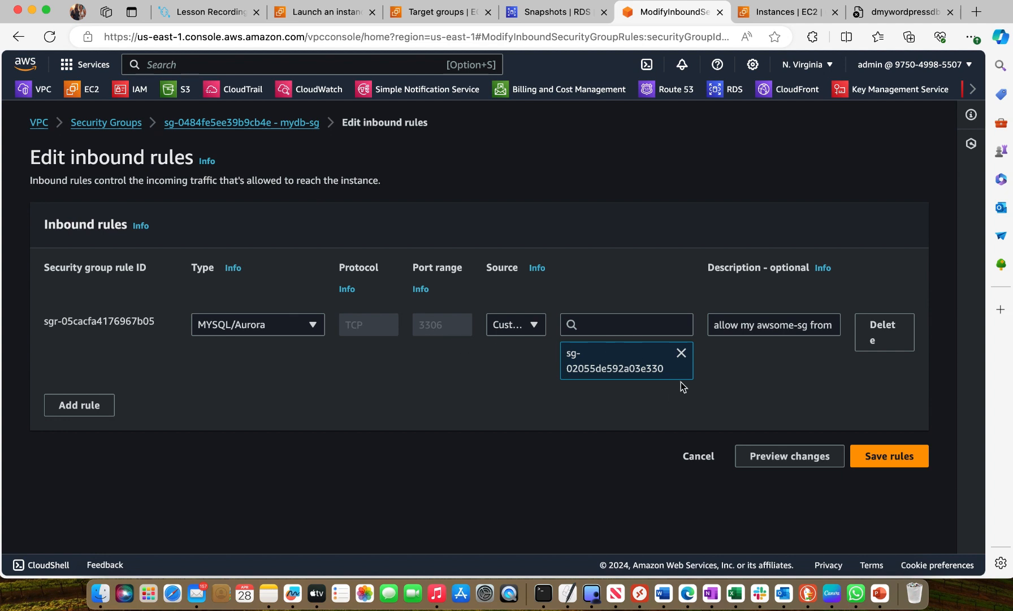
pyautogui.click(625, 326)
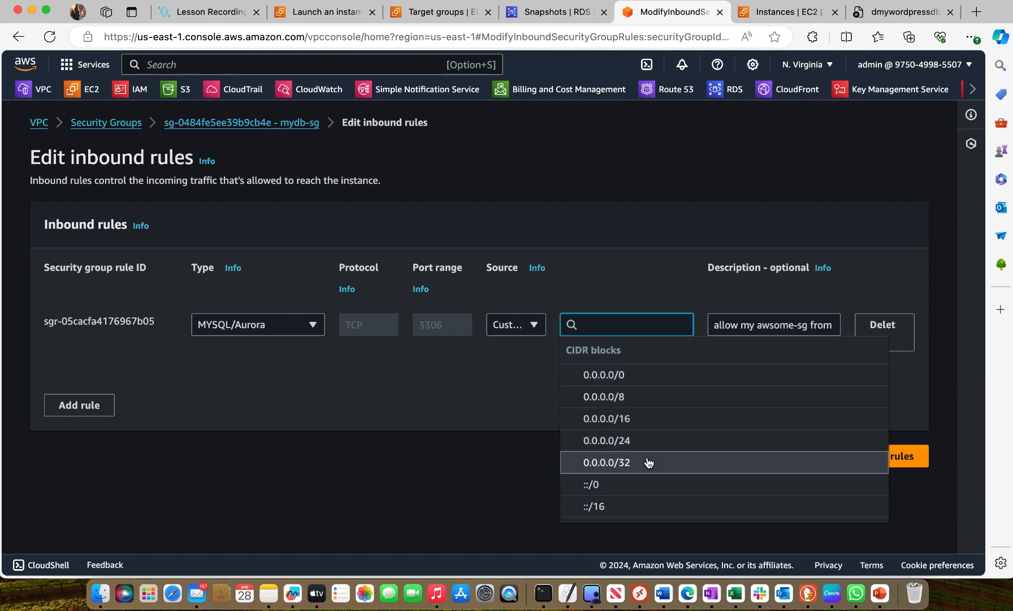
pyautogui.scroll(-1, 649, 462)
pyautogui.scroll(-6, 648, 462)
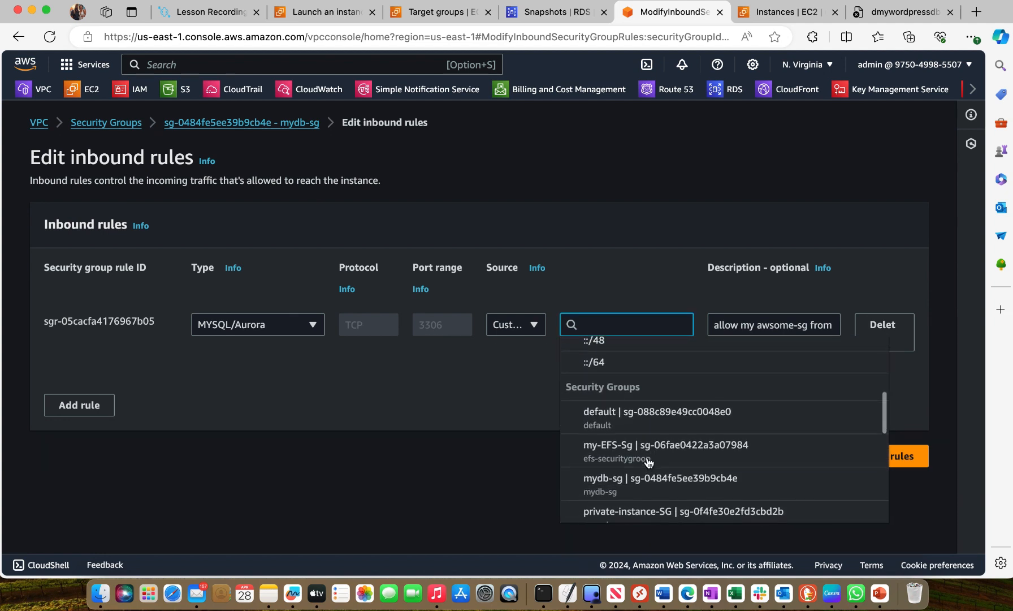
pyautogui.scroll(-4, 649, 462)
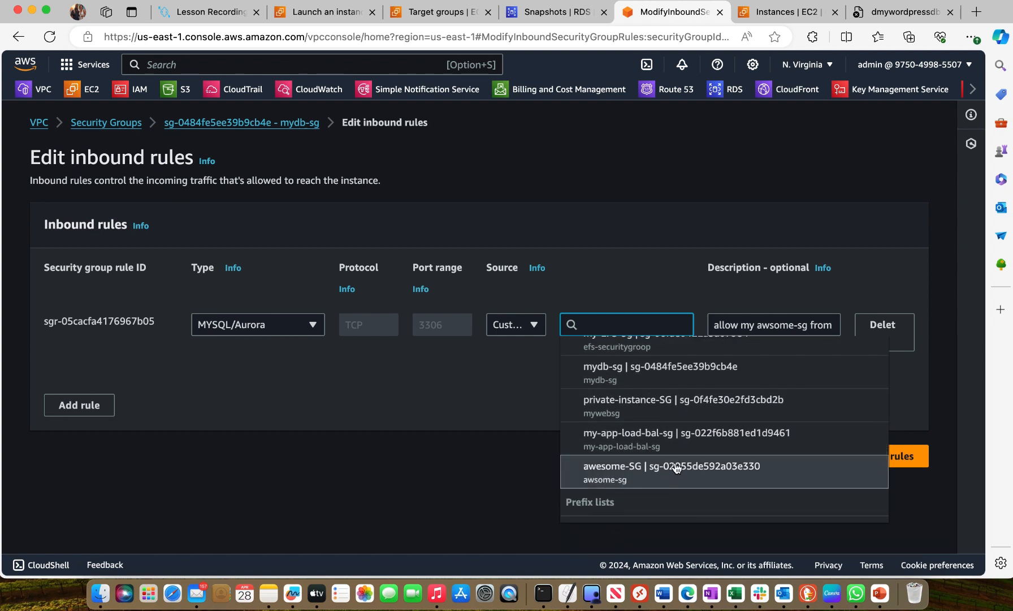
pyautogui.click(648, 468)
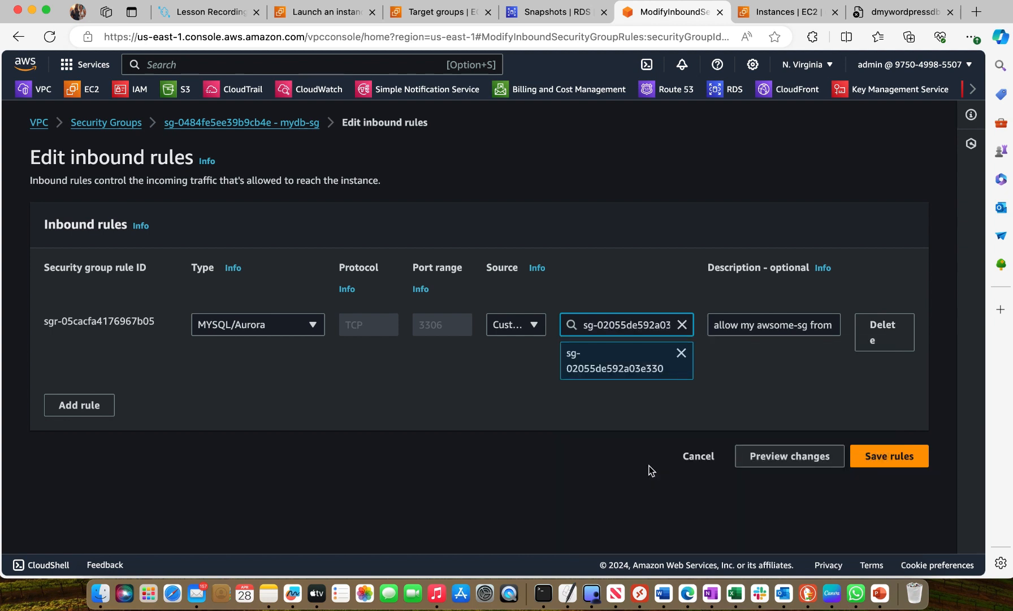
pyautogui.click(865, 458)
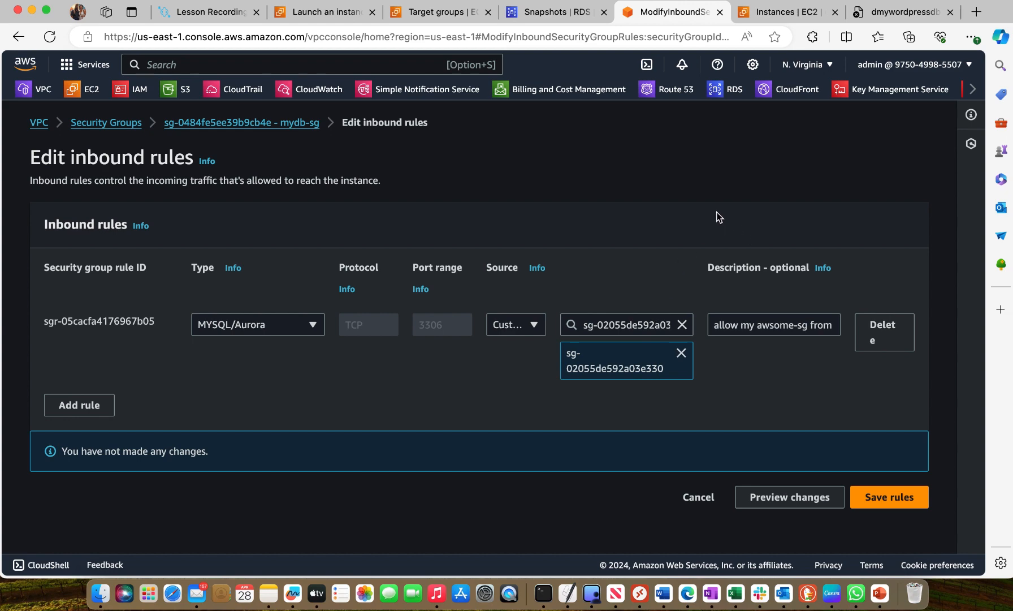
# Open the my-app-load-bal-sg security group and review its HTTP inbound rule in the rule editor
pyautogui.click(115, 131)
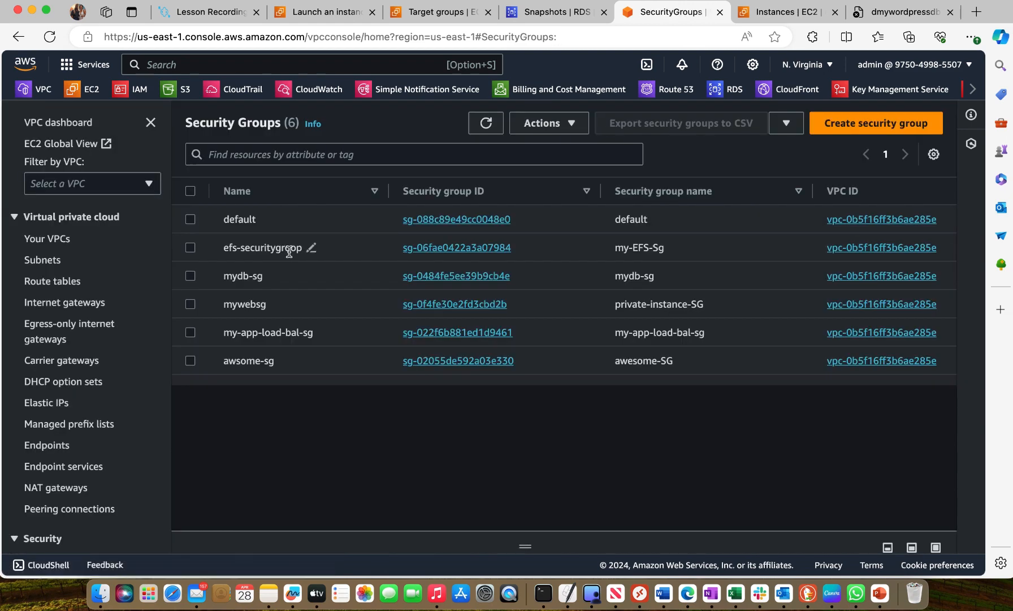
pyautogui.click(190, 333)
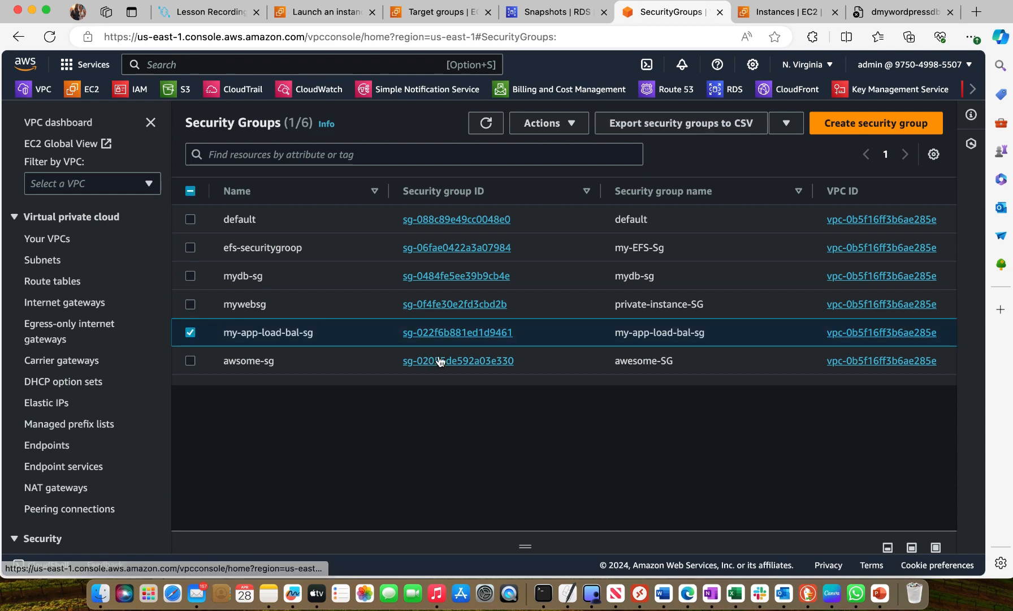
pyautogui.click(484, 334)
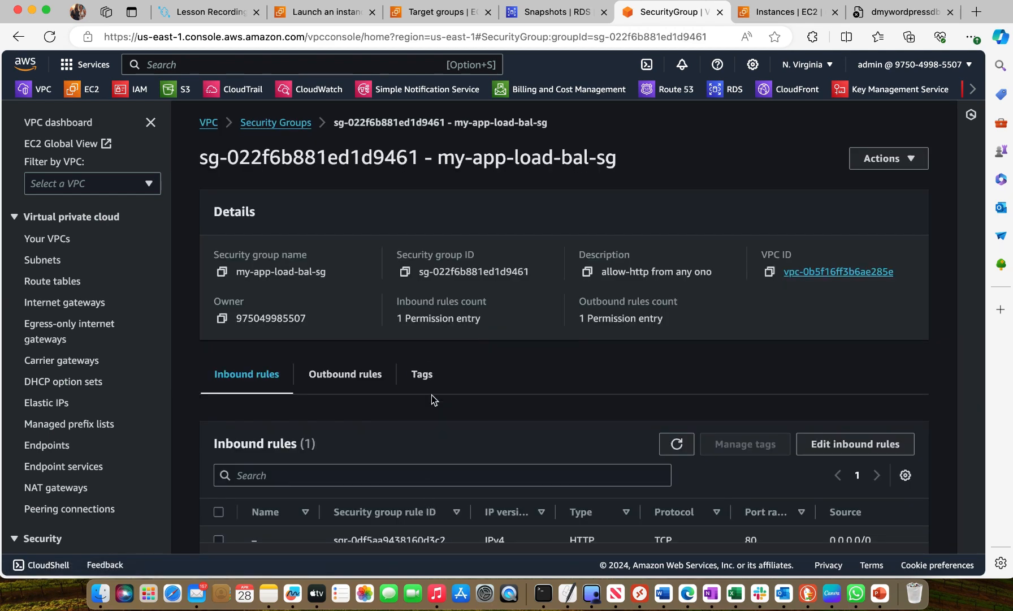
pyautogui.scroll(-1, 431, 396)
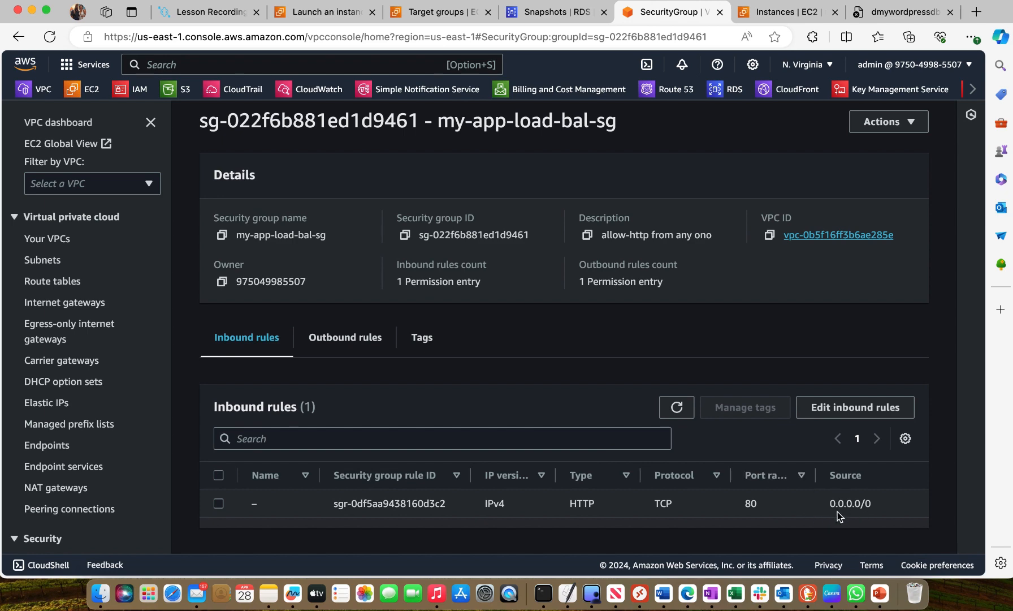
pyautogui.click(852, 408)
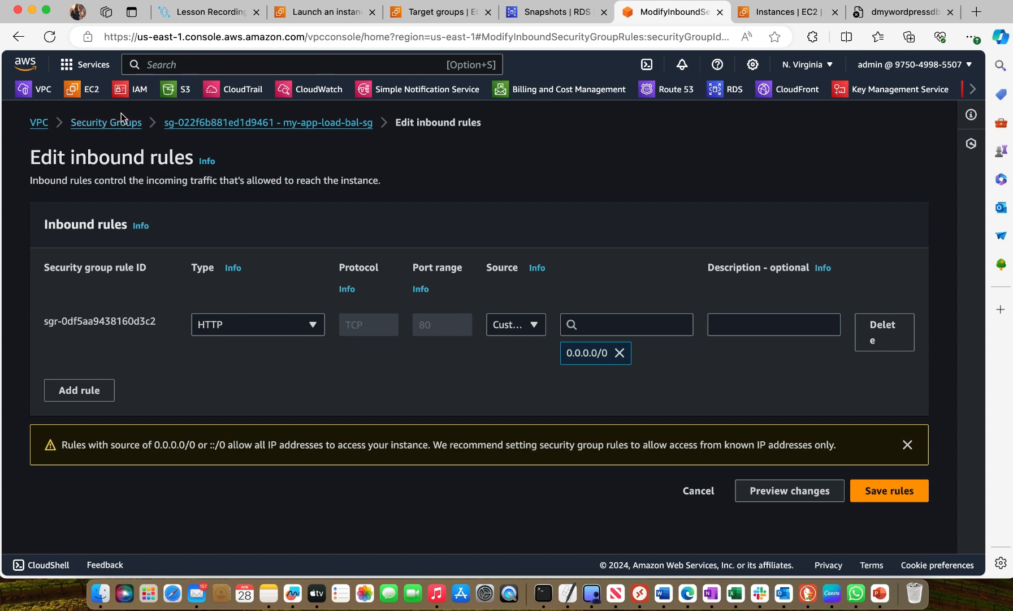
# Return to the security groups list and review the SSH and HTTP inbound rules of awesome-SG in the rule editor
pyautogui.click(106, 123)
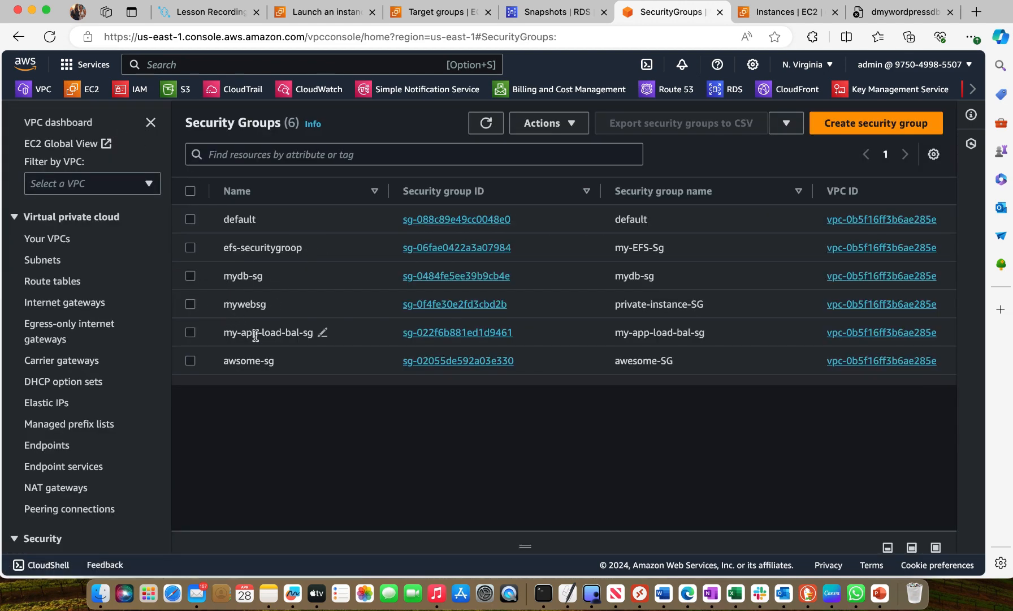
pyautogui.click(190, 361)
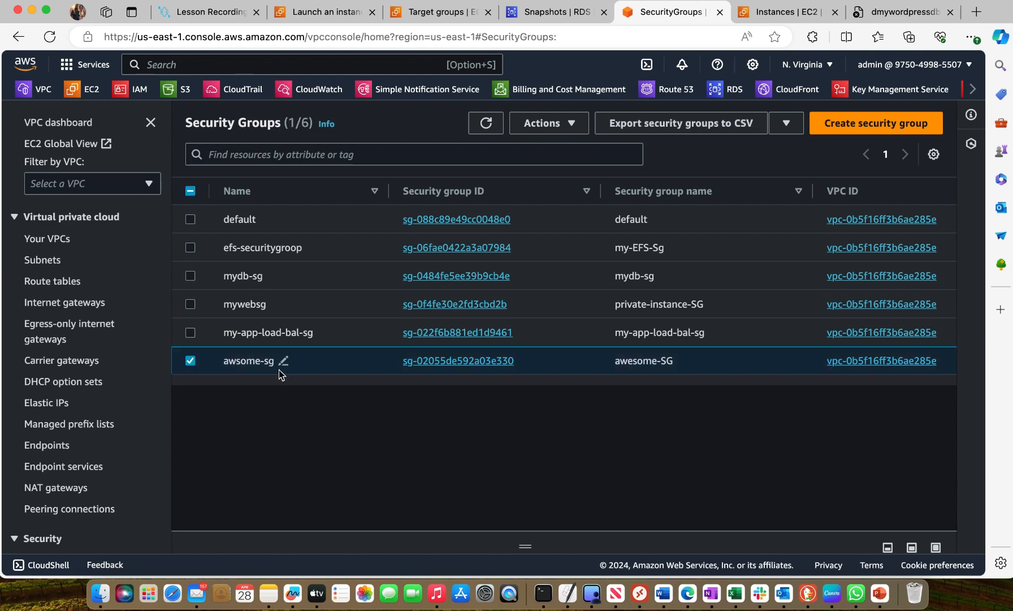
pyautogui.click(480, 361)
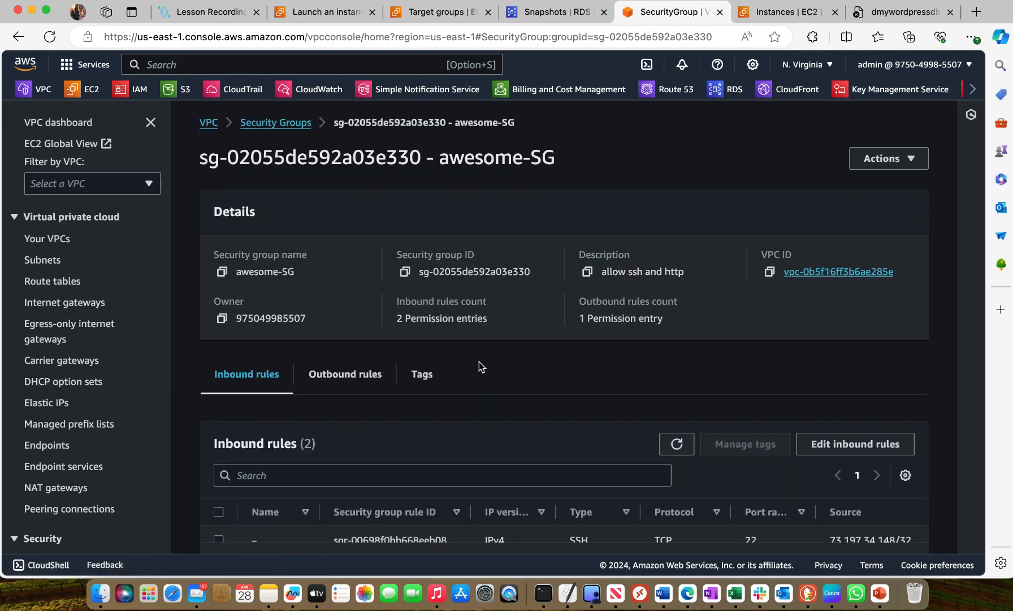
pyautogui.scroll(-2, 479, 367)
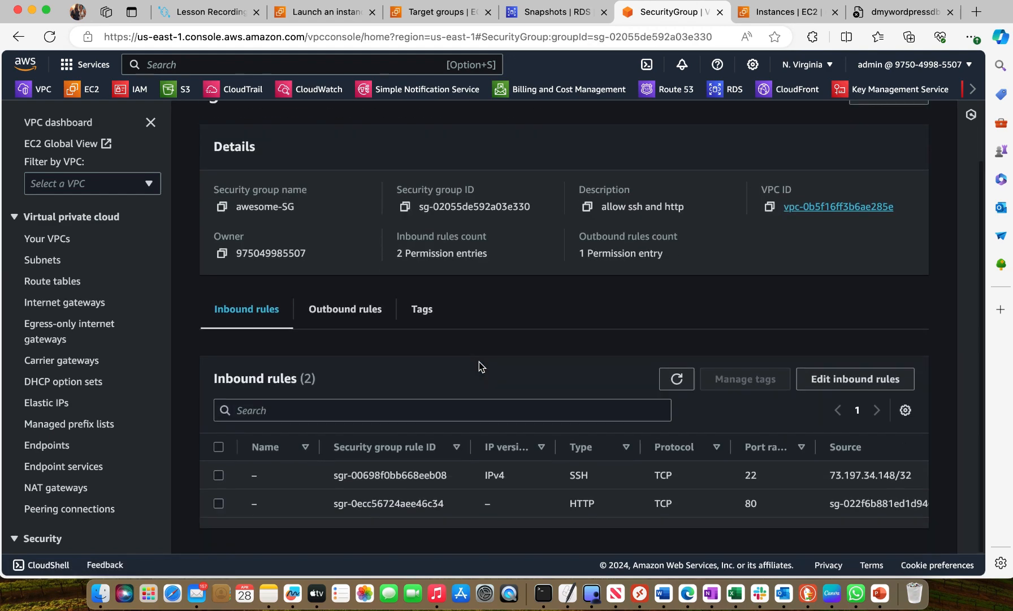
pyautogui.click(852, 376)
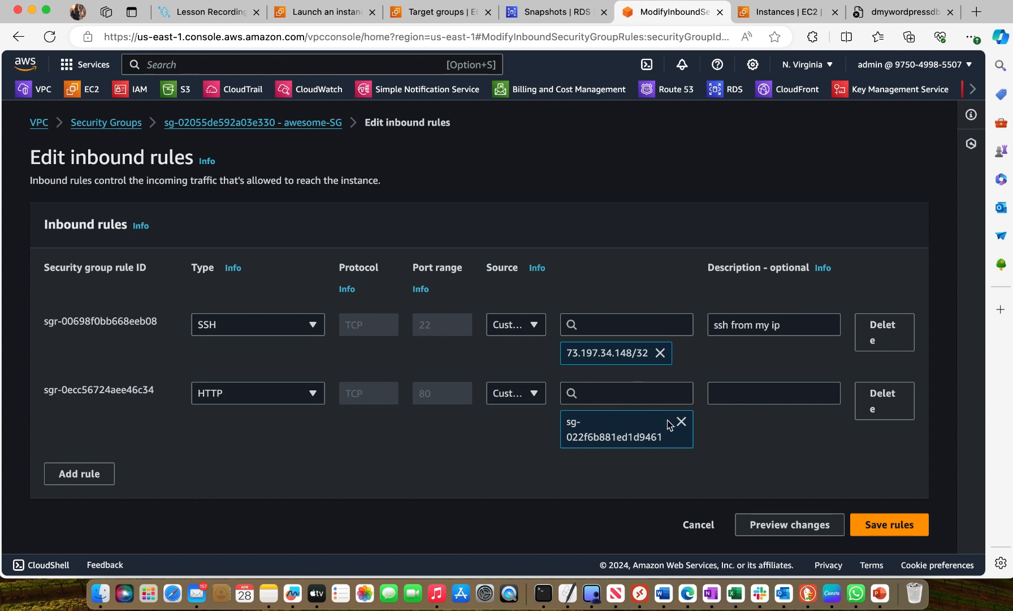
pyautogui.click(640, 395)
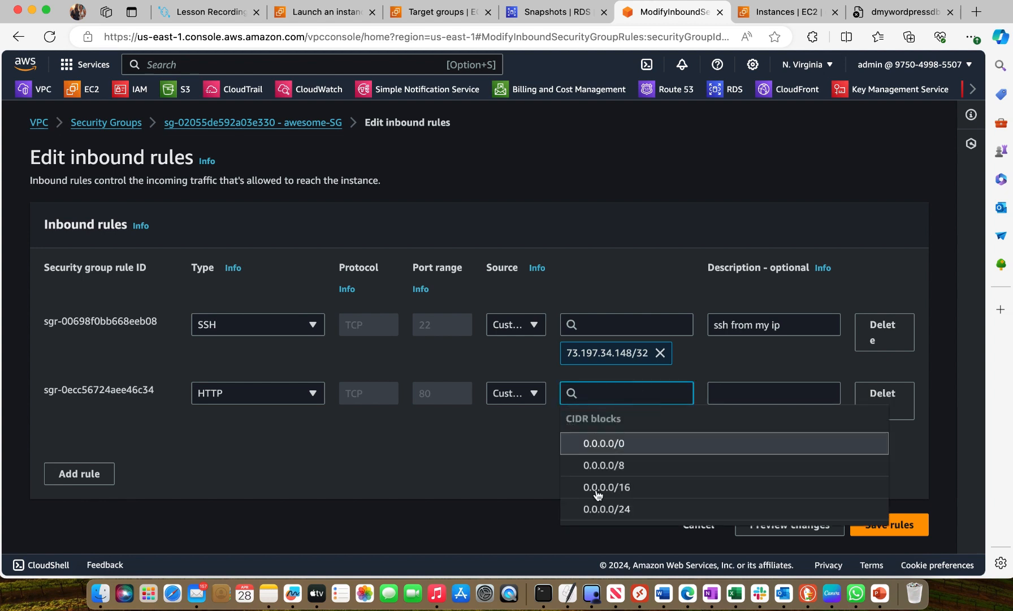
pyautogui.scroll(-5, 597, 494)
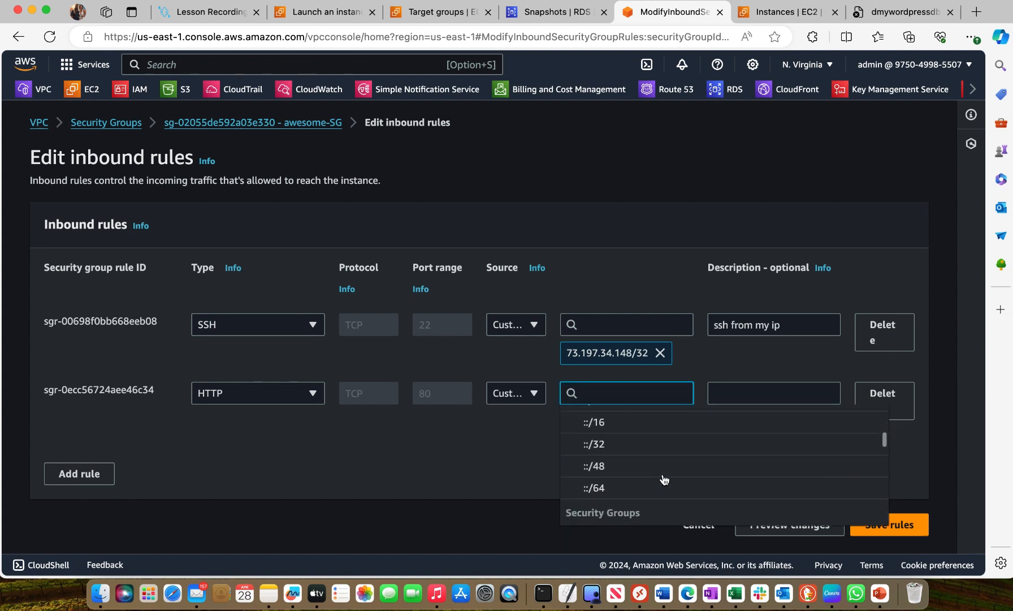
pyautogui.scroll(-2, 664, 480)
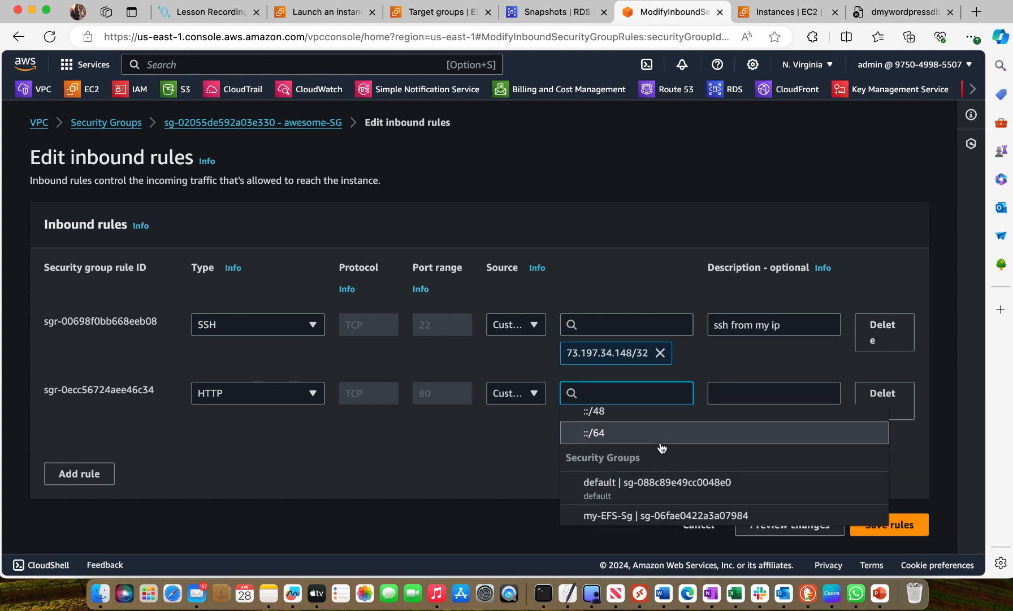
pyautogui.scroll(-3, 662, 447)
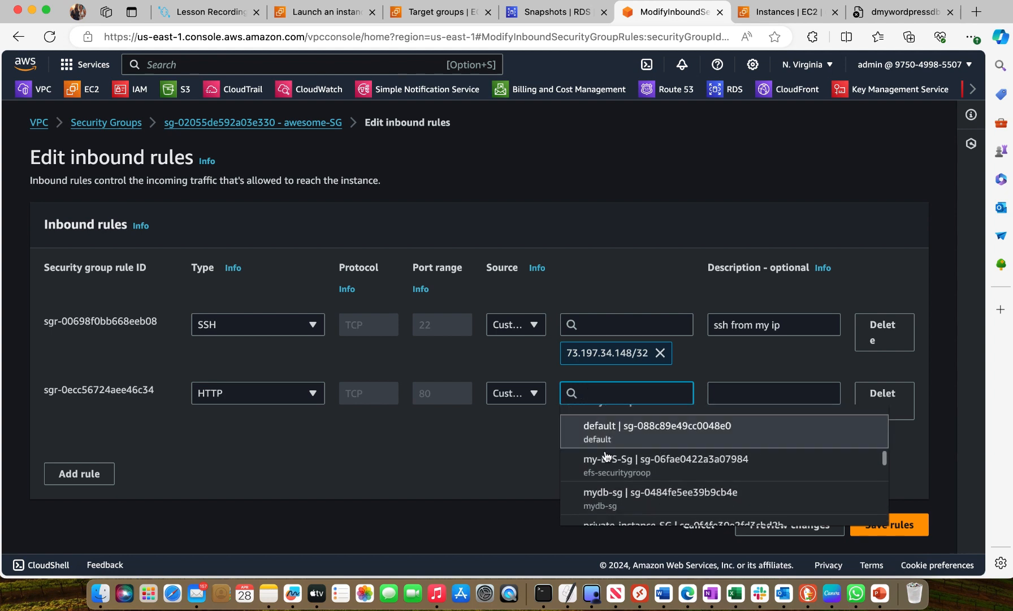
pyautogui.click(472, 464)
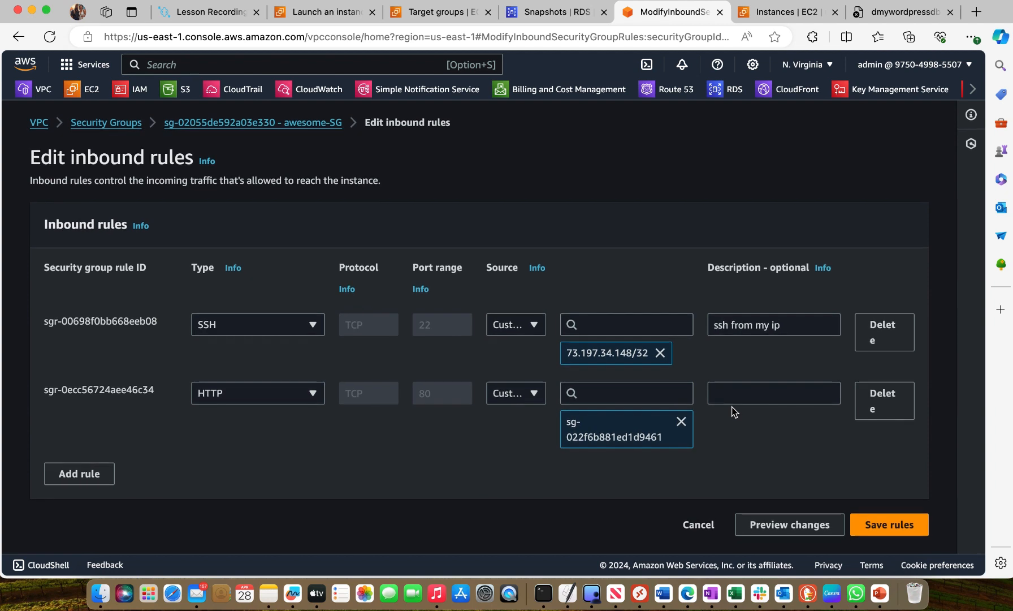
# Choose my-app-load-bal-sg as the source of awesome-SG's HTTP inbound rule and save the rules
pyautogui.click(624, 399)
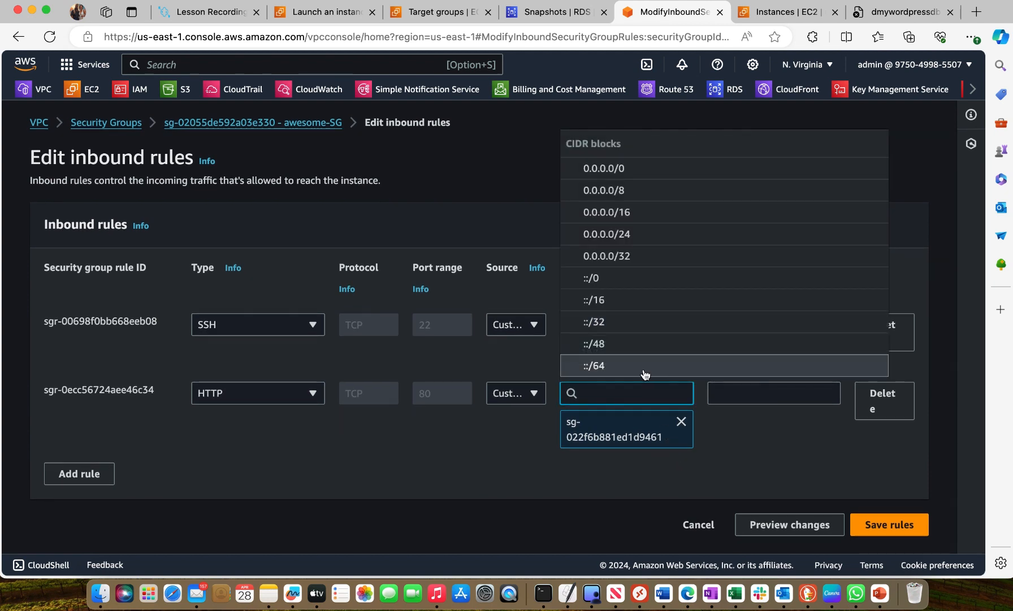
pyautogui.scroll(-5, 612, 263)
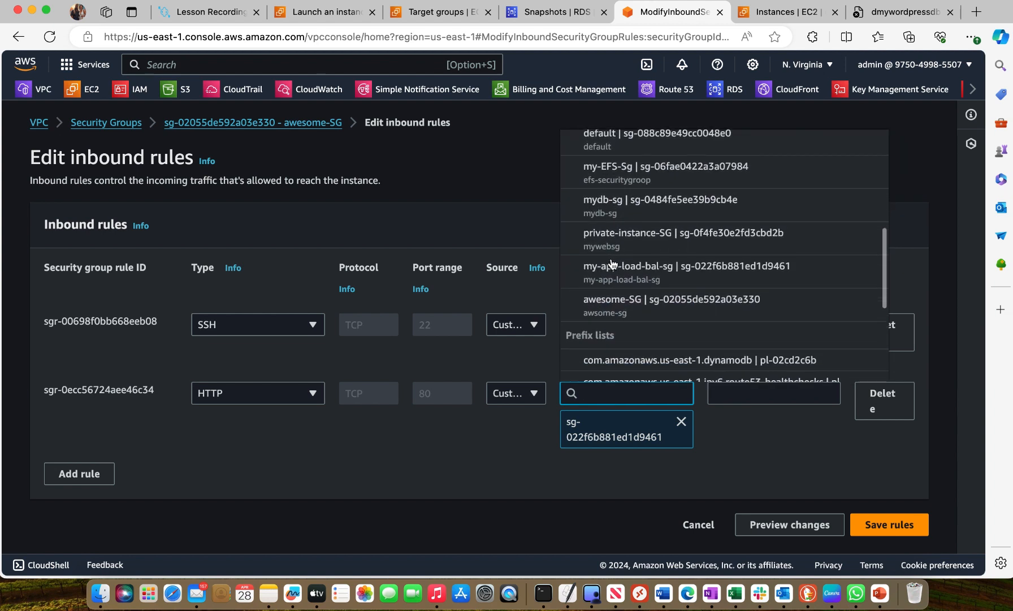
pyautogui.click(614, 262)
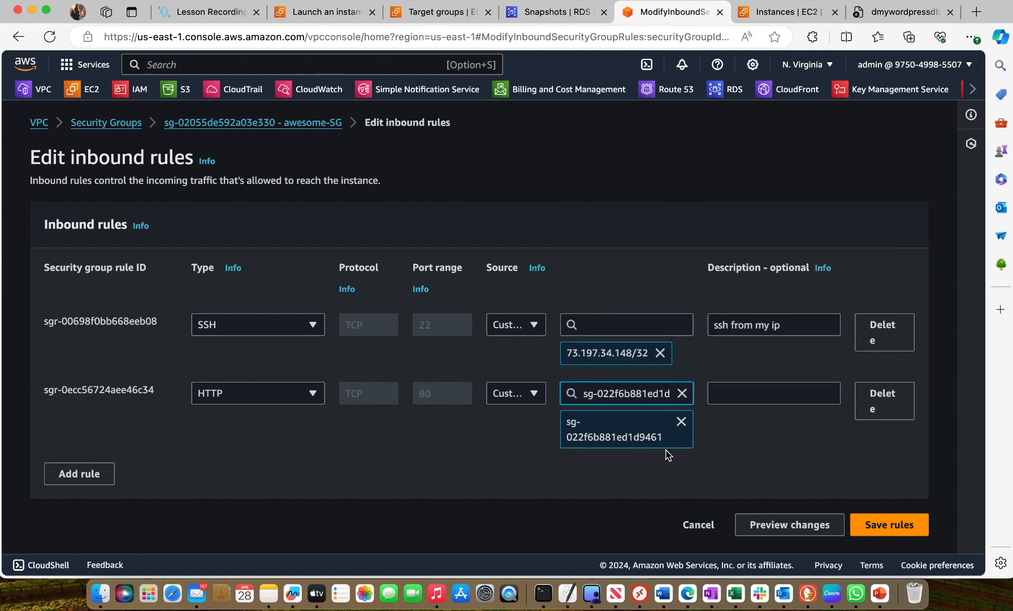
pyautogui.click(883, 527)
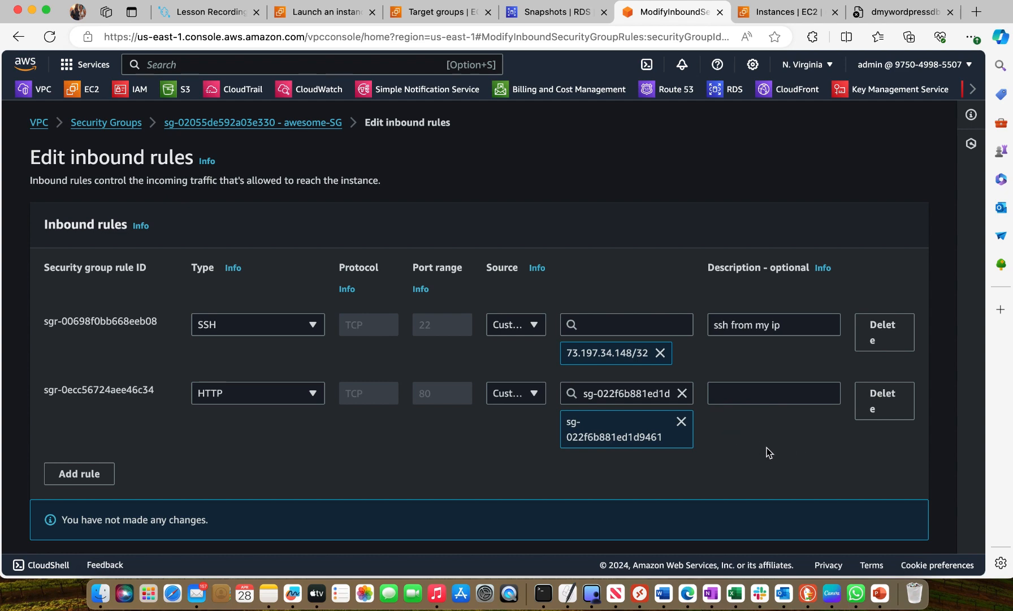
# Find the running mywordpresspage instance in EC2 and connect to it through Session Manager
pyautogui.click(440, 12)
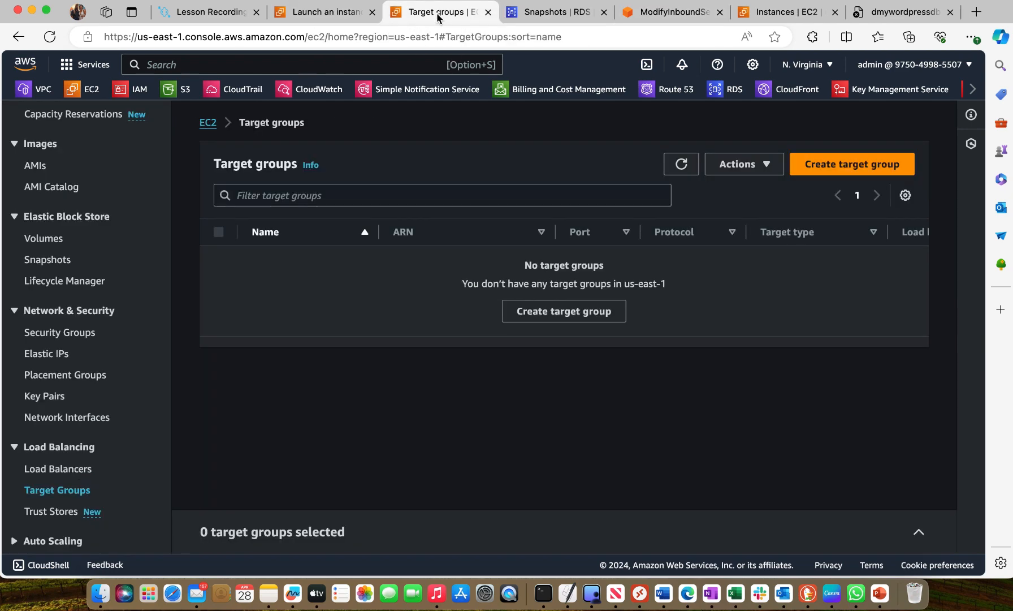
pyautogui.click(89, 95)
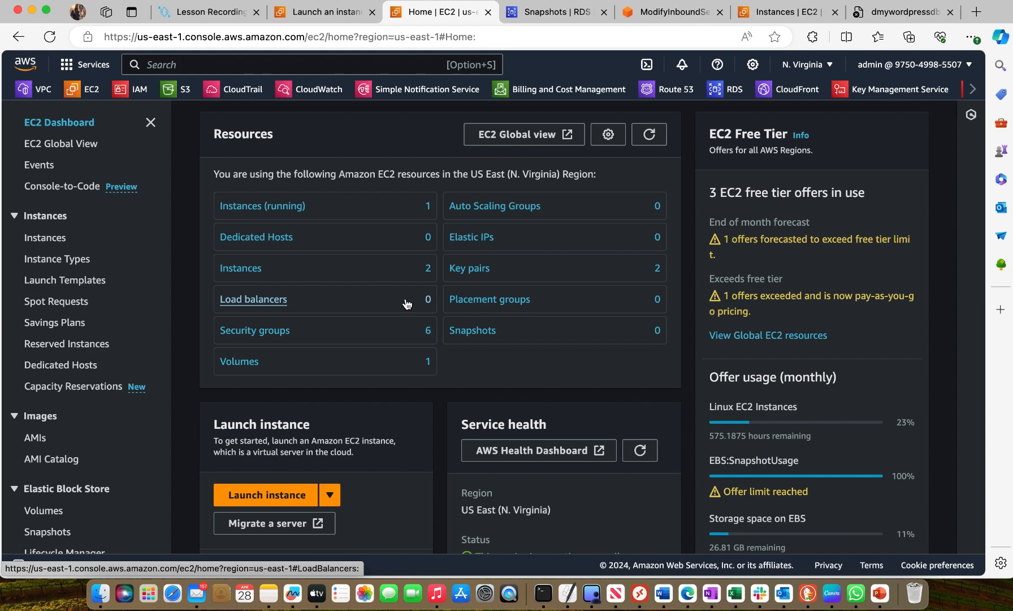
pyautogui.click(280, 207)
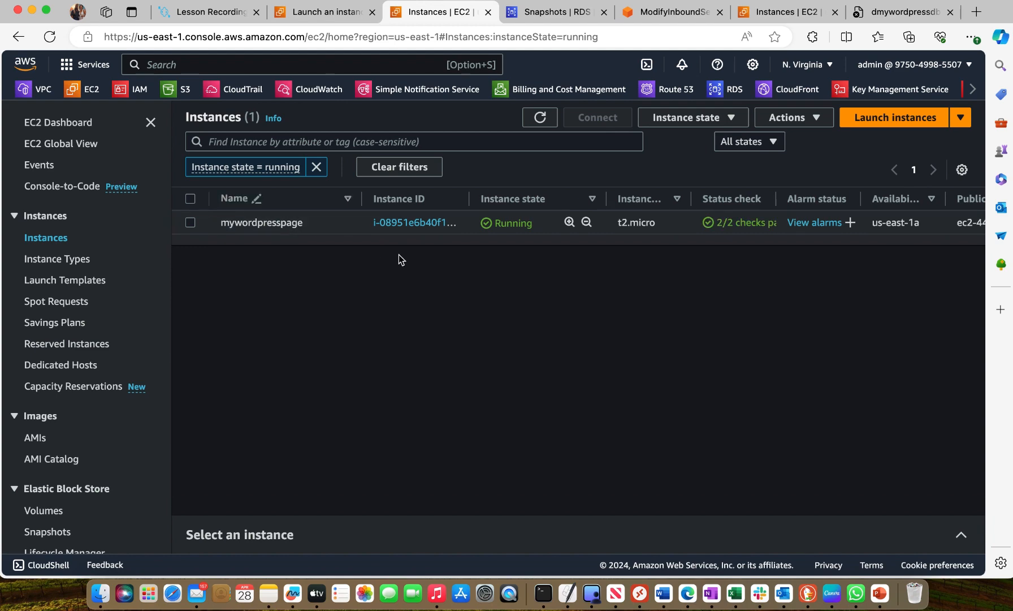
pyautogui.click(192, 224)
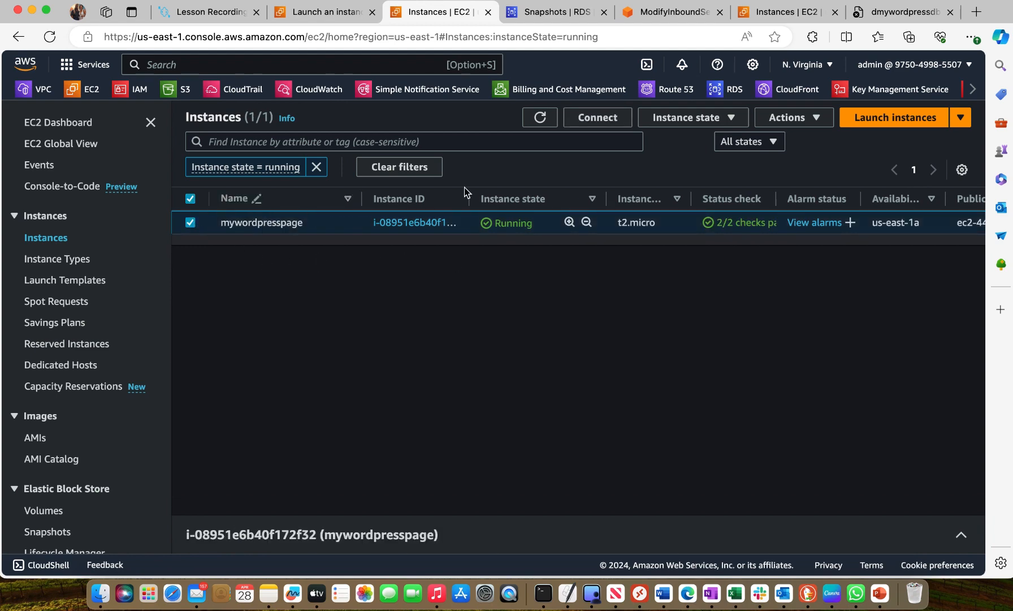
pyautogui.click(598, 119)
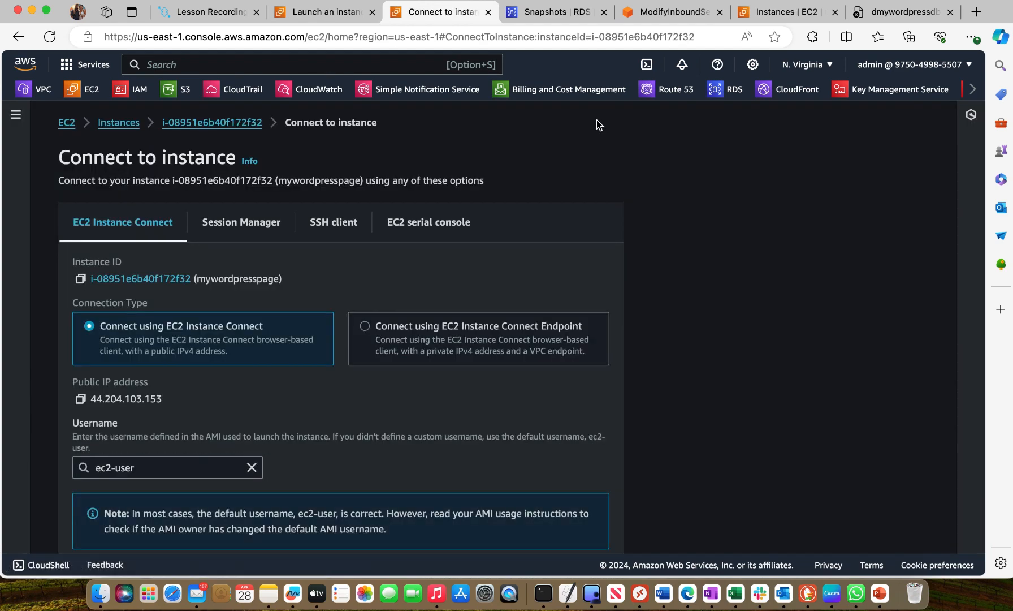
pyautogui.click(252, 215)
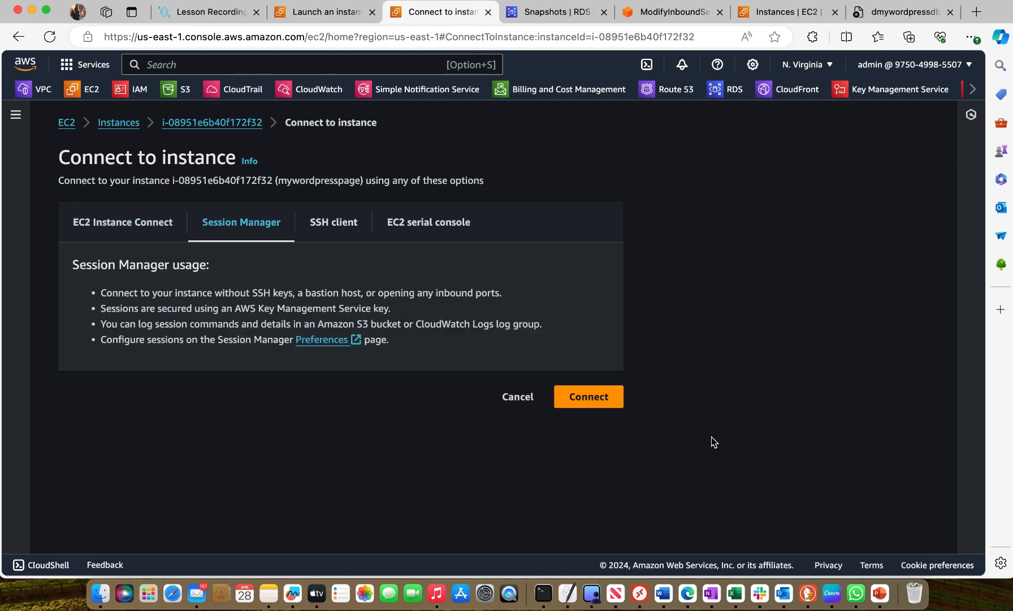
pyautogui.click(592, 397)
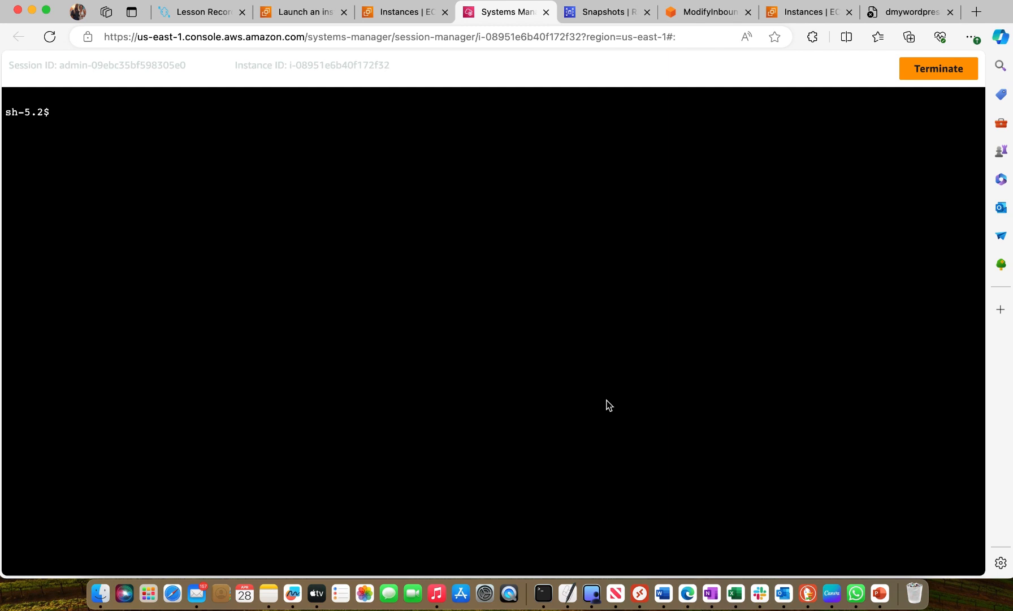
# Enter the command sudo dnf install mariadb105-server at the session's shell prompt without running it
pyautogui.click(126, 133)
pyautogui.write('sudo dnf install ma')
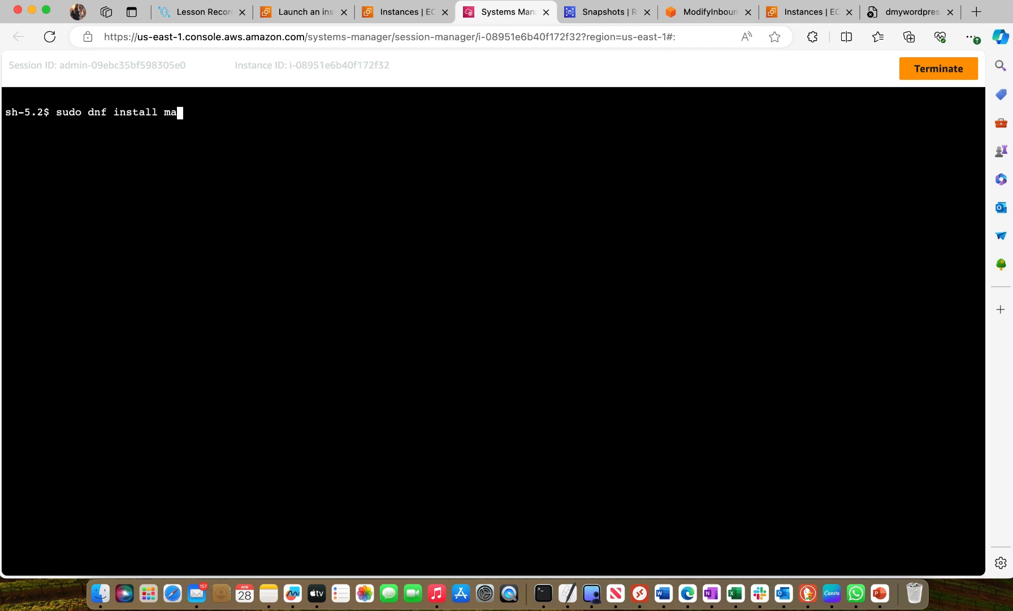
pyautogui.write('riadb105-server')
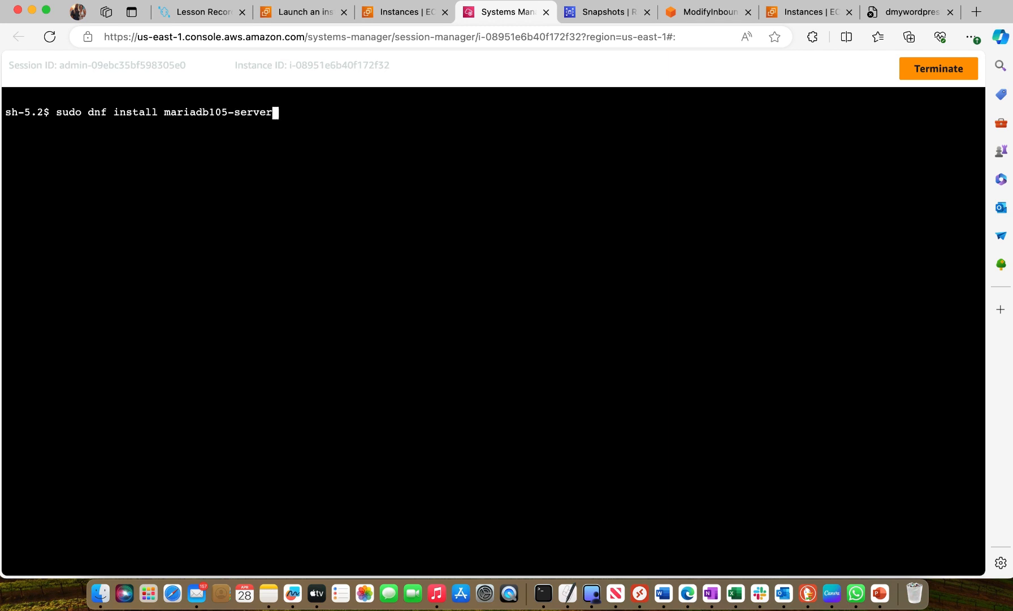
# Switch to the Word notes, check the commands for trying database connectivity from EC2, and return to the session terminal
pyautogui.click(663, 592)
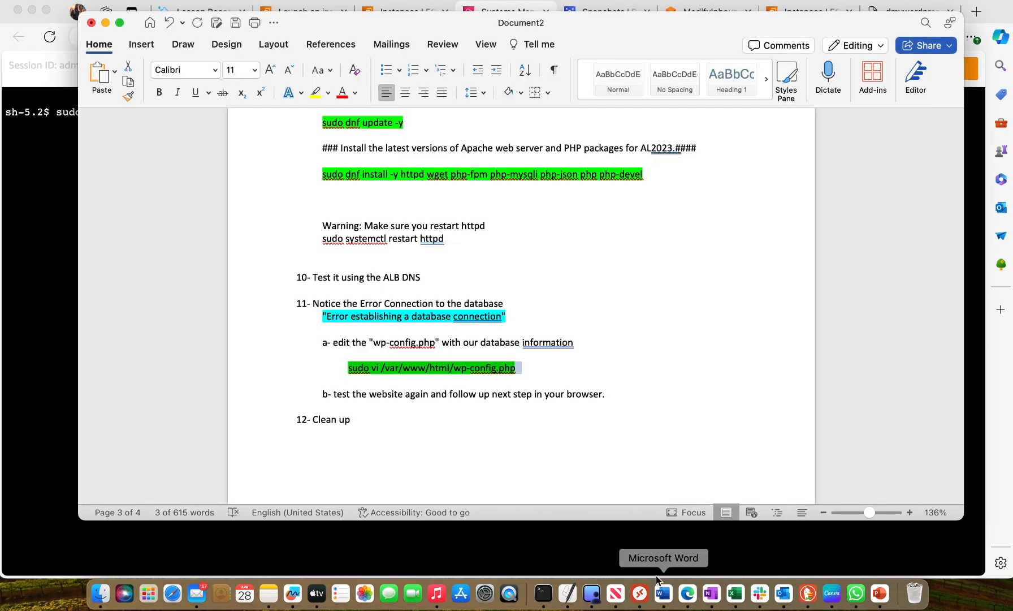
pyautogui.scroll(15, 645, 312)
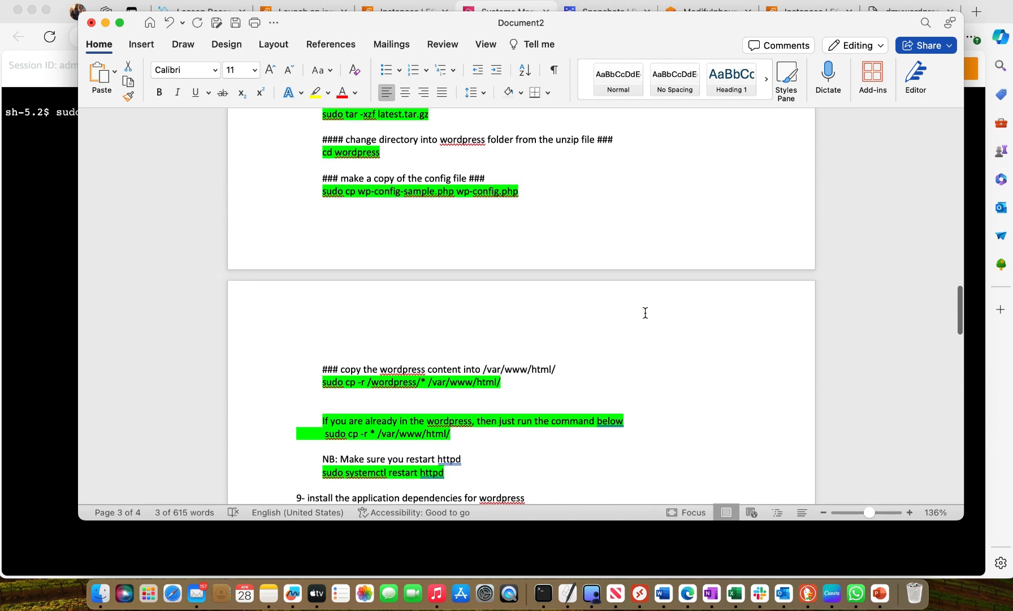
pyautogui.scroll(20, 645, 313)
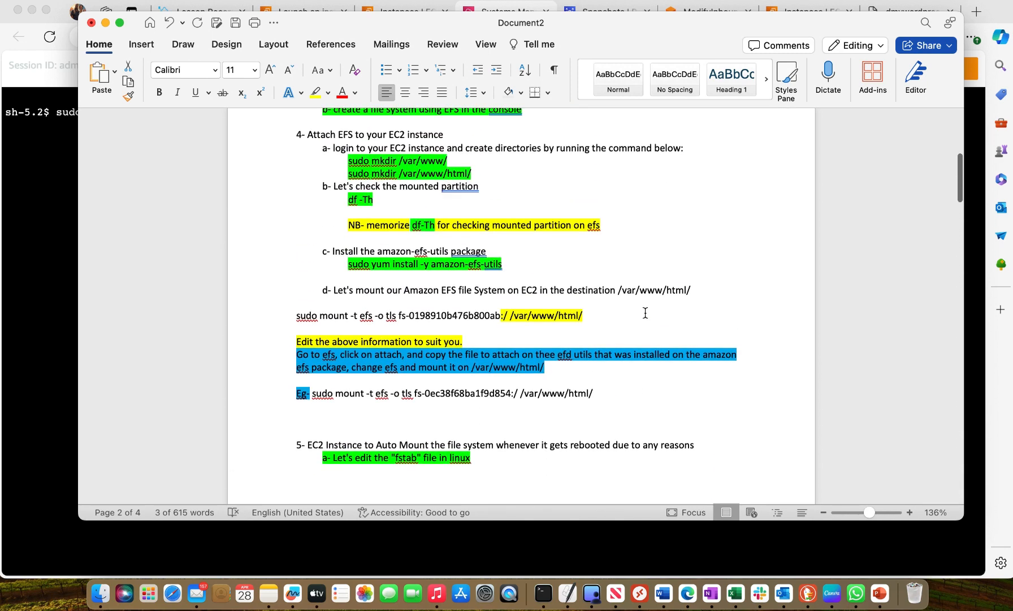
pyautogui.scroll(15, 645, 312)
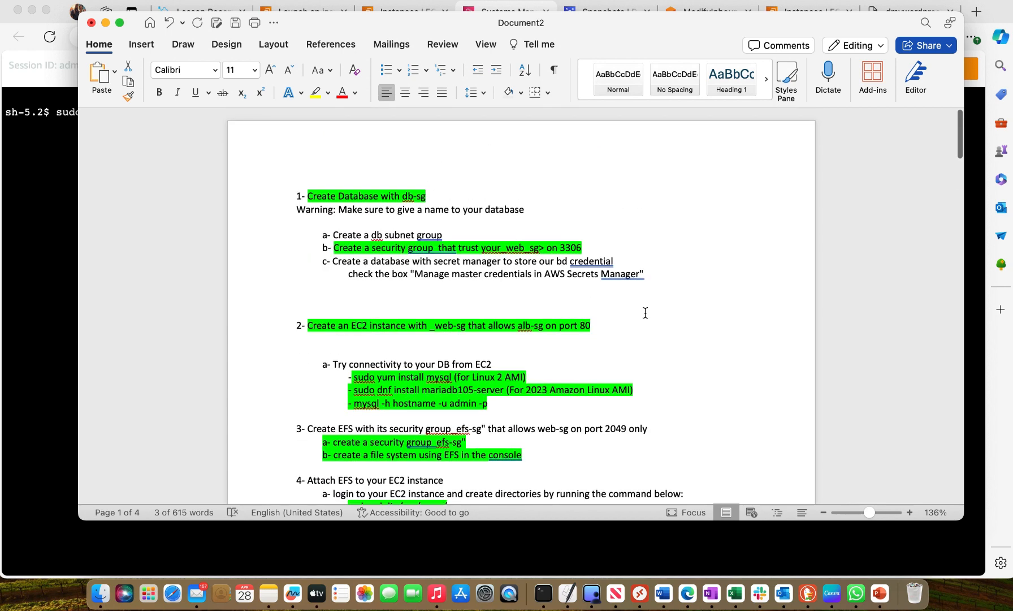
pyautogui.scroll(-4, 645, 313)
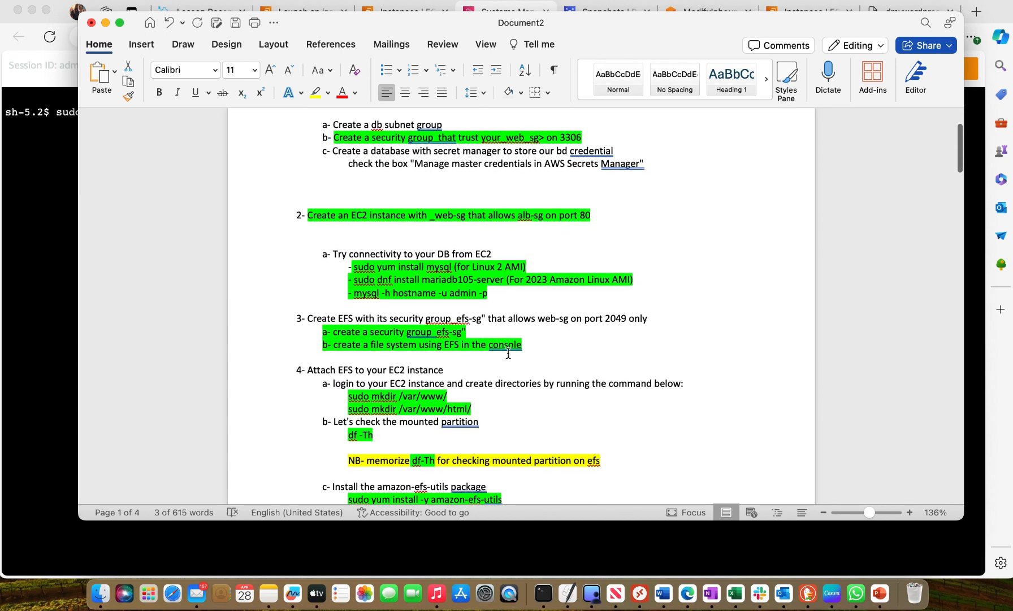
pyautogui.scroll(-2, 508, 353)
pyautogui.scroll(-1, 508, 353)
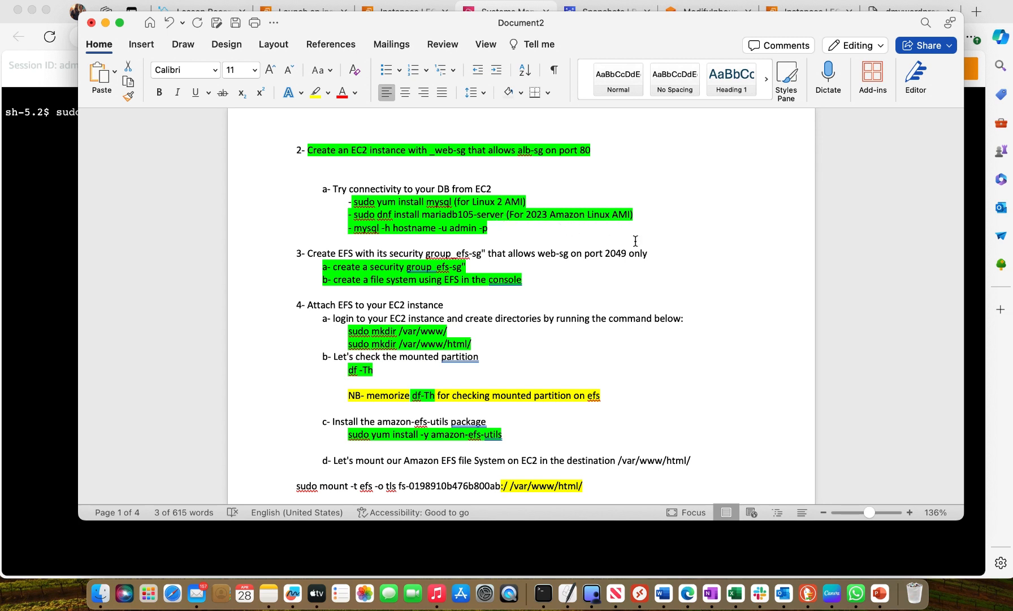
pyautogui.click(48, 155)
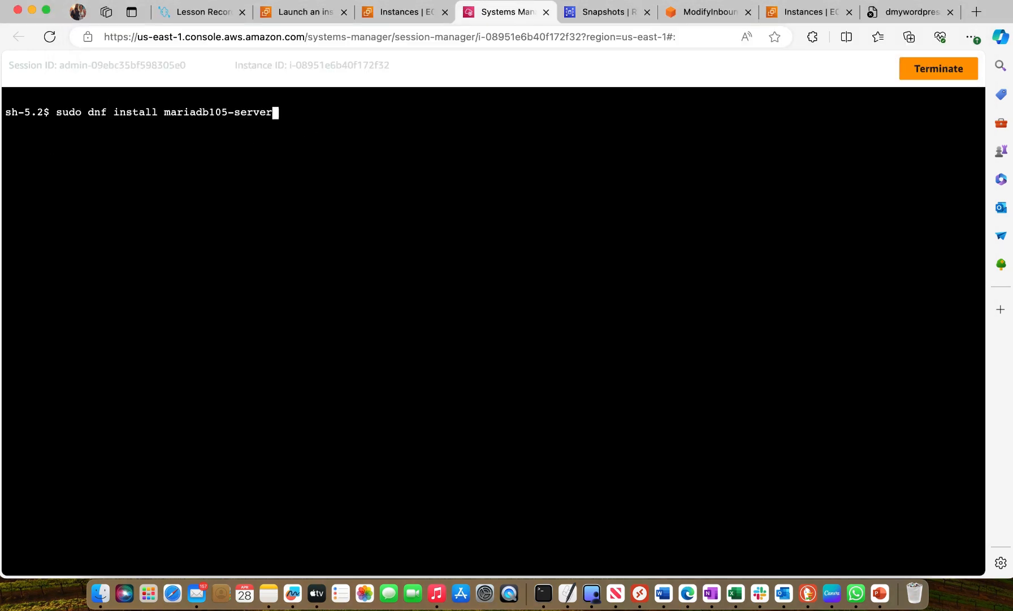
# Run the prepared mariadb105-server installation, accept the packages with y, and clear the terminal
pyautogui.press('Return')
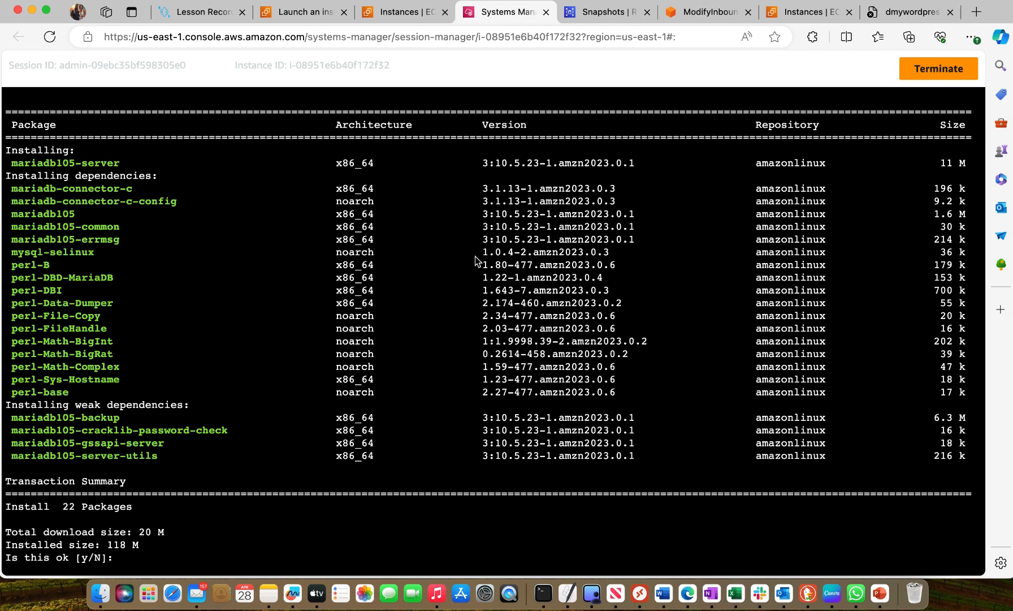
pyautogui.write('y')
pyautogui.press('Return')
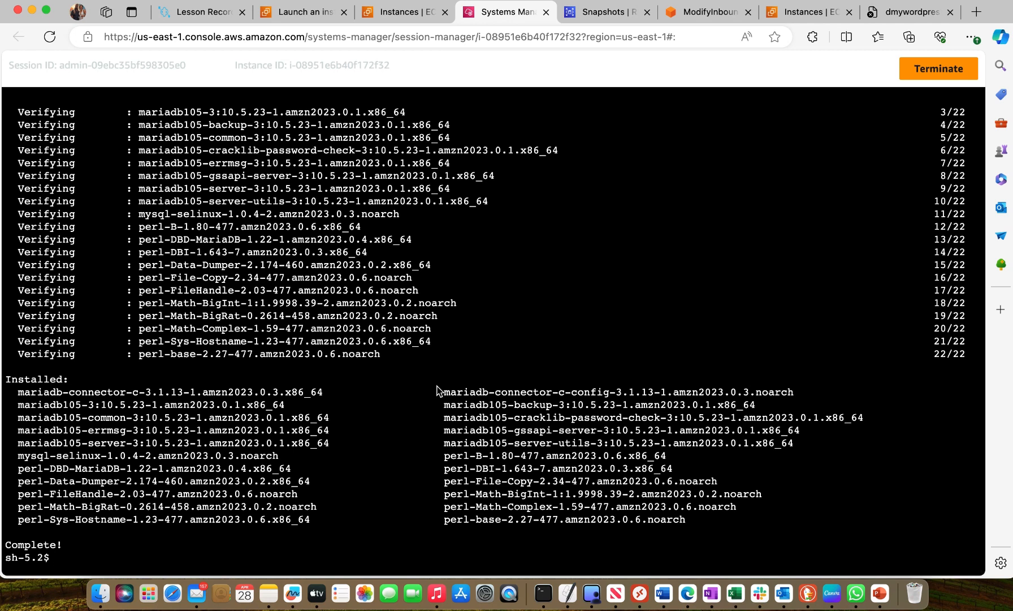
pyautogui.write('clear')
pyautogui.press('Return')
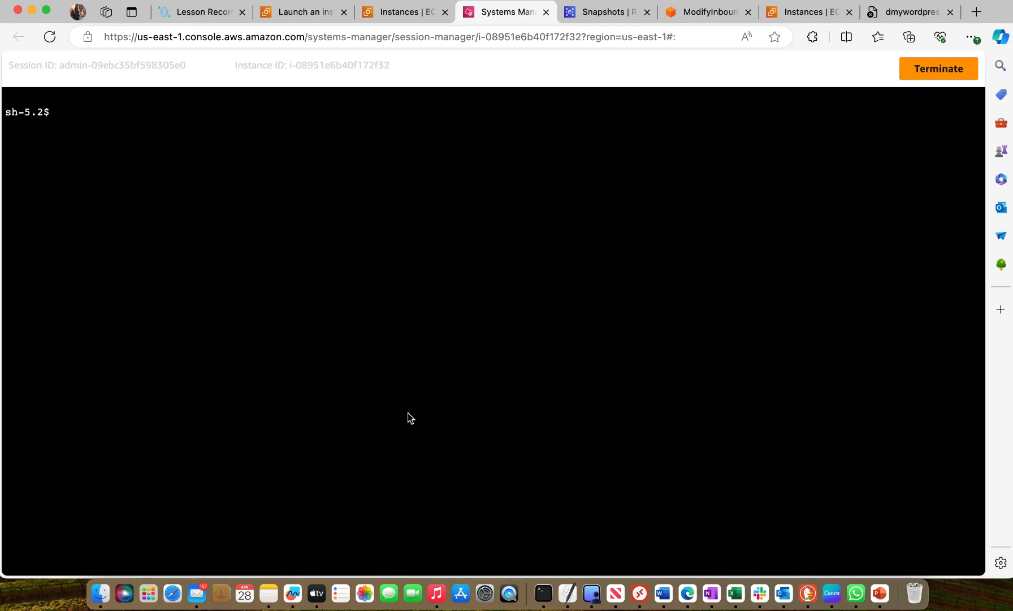
# Start the database connection command with mysql -h at the shell prompt
pyautogui.write('mysql -h')
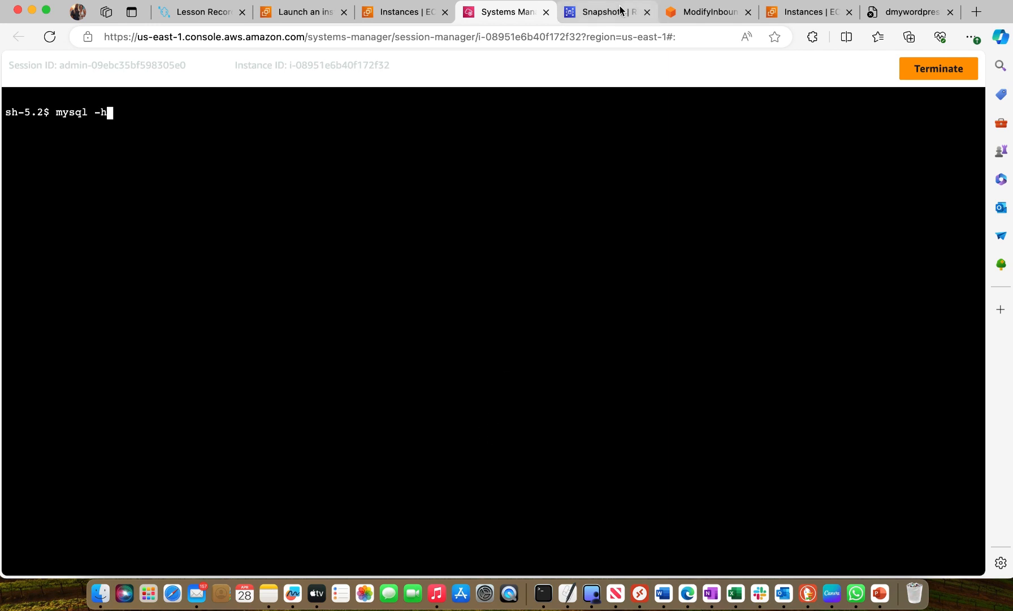
# Open the dmywordpressdb database in RDS, copy its endpoint, and return to the Session Manager terminal
pyautogui.click(588, 12)
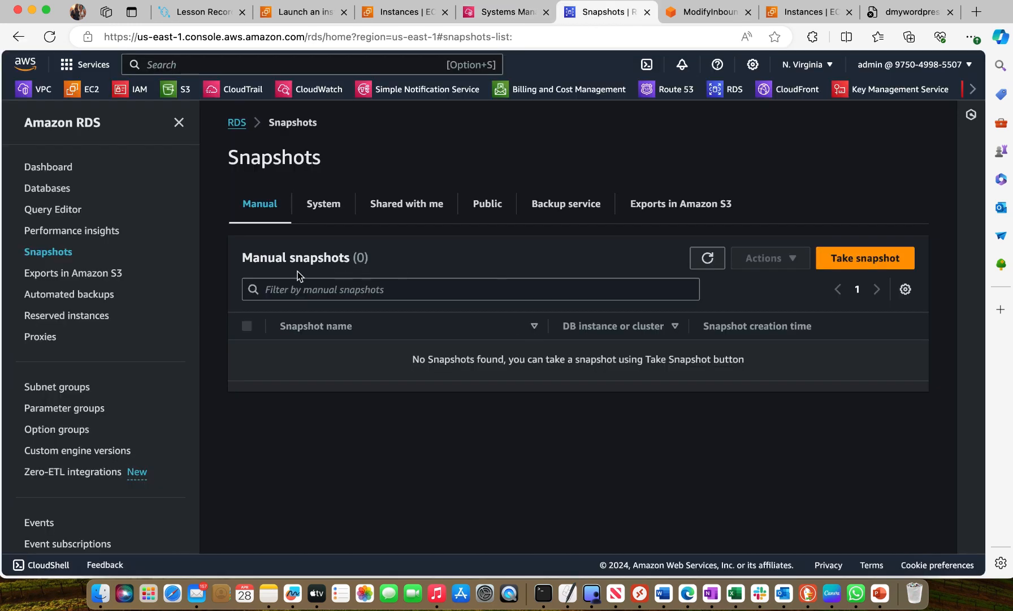
pyautogui.click(237, 122)
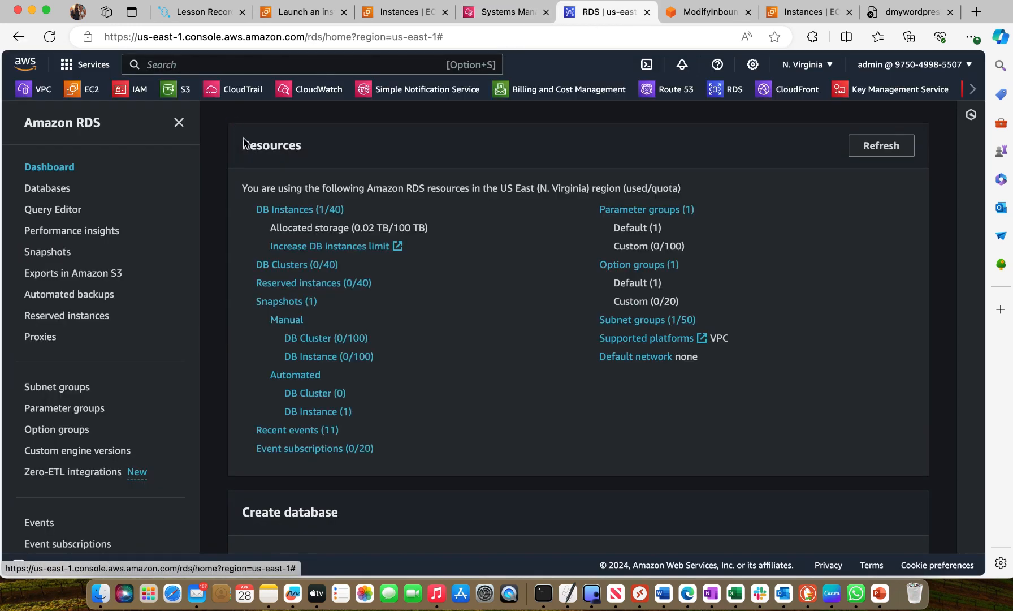
pyautogui.click(311, 212)
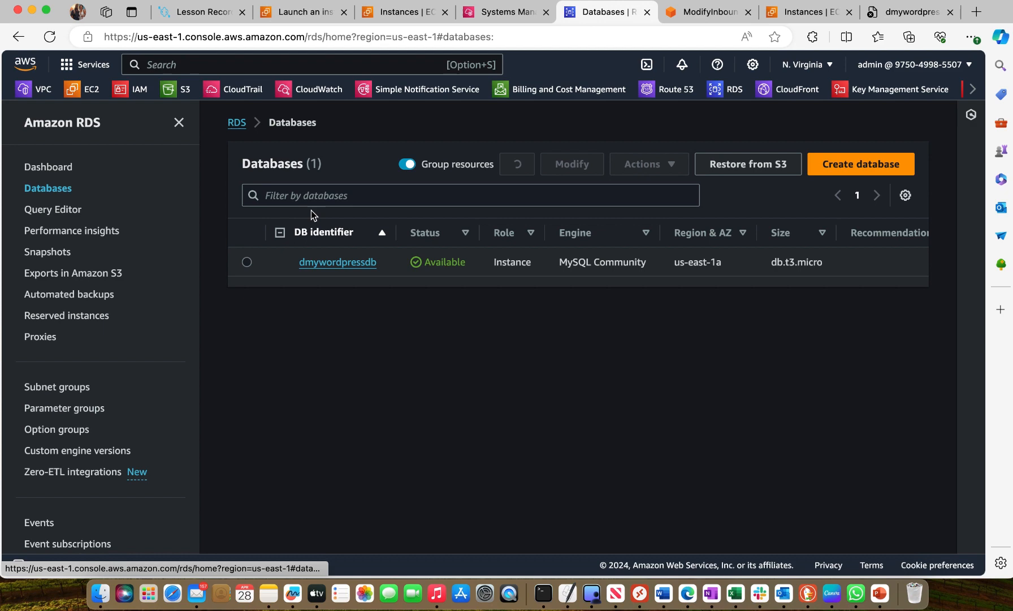
pyautogui.click(341, 262)
pyautogui.scroll(-4, 328, 350)
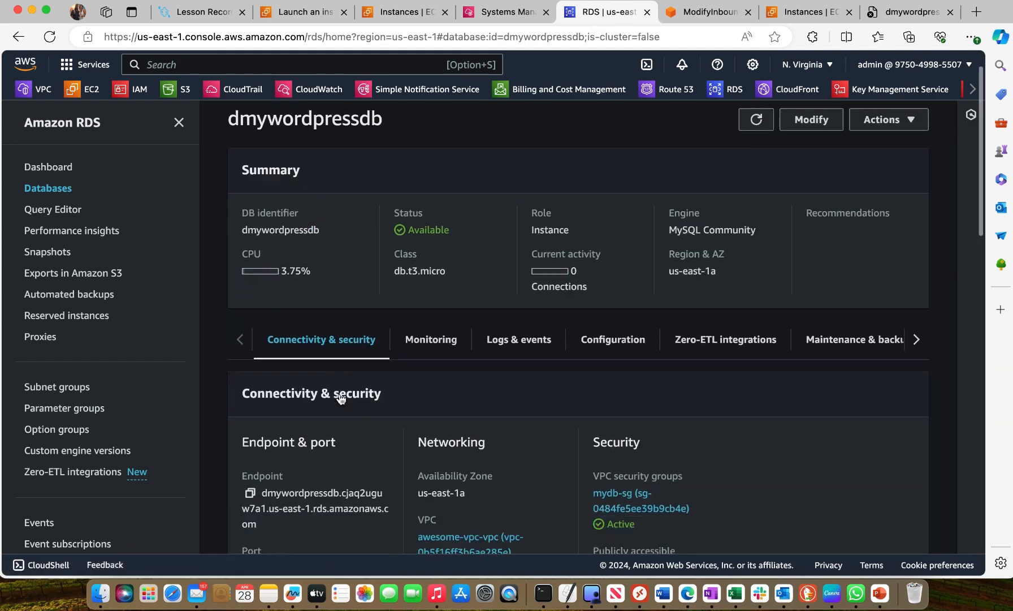
pyautogui.click(249, 428)
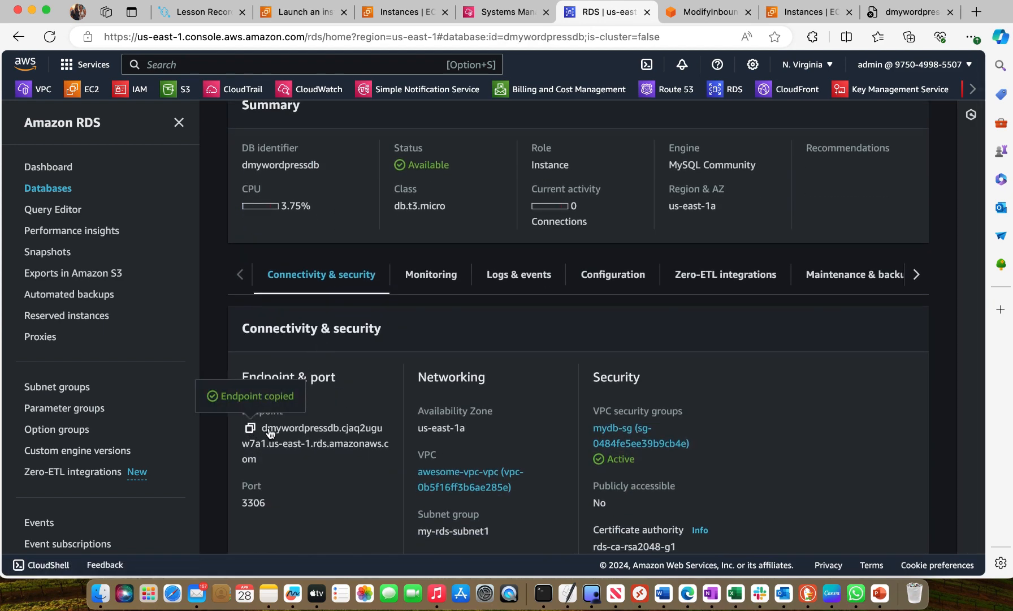
pyautogui.click(496, 11)
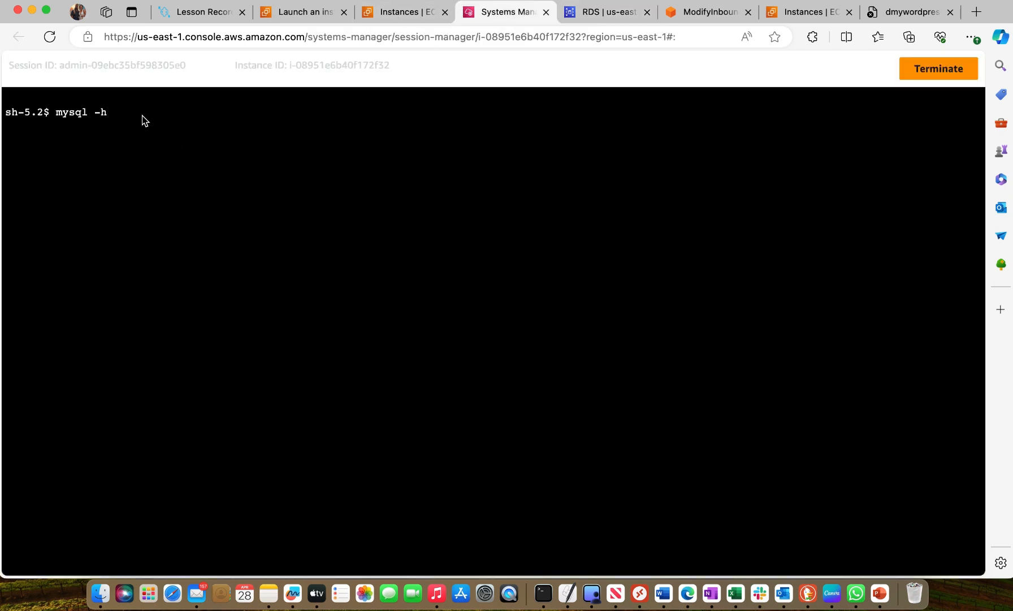
# Complete the mysql command with the copied dmywordpressdb endpoint and -u admin -p, and run it
pyautogui.rightClick(119, 116)
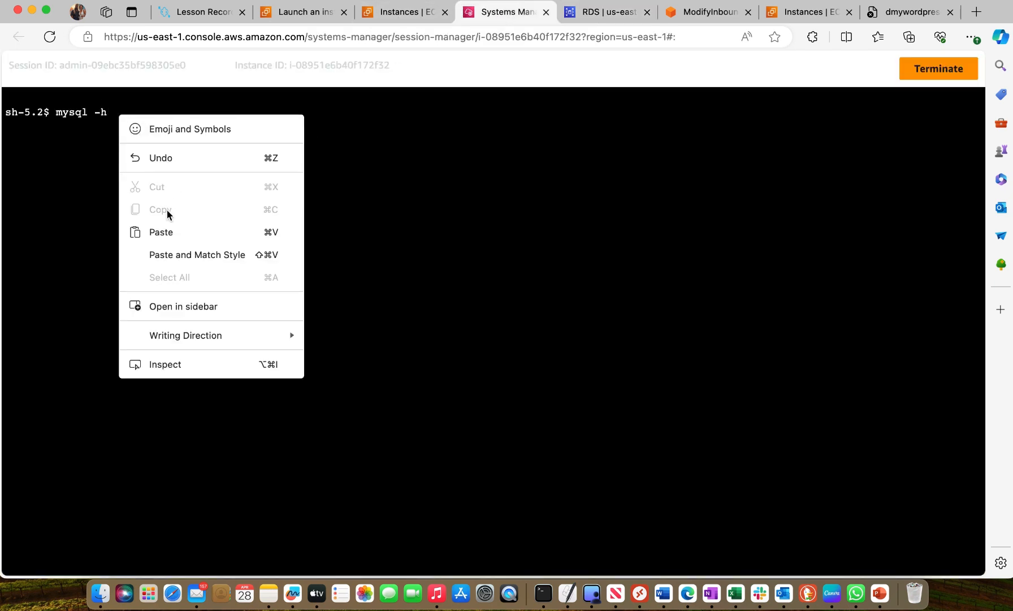
pyautogui.click(164, 232)
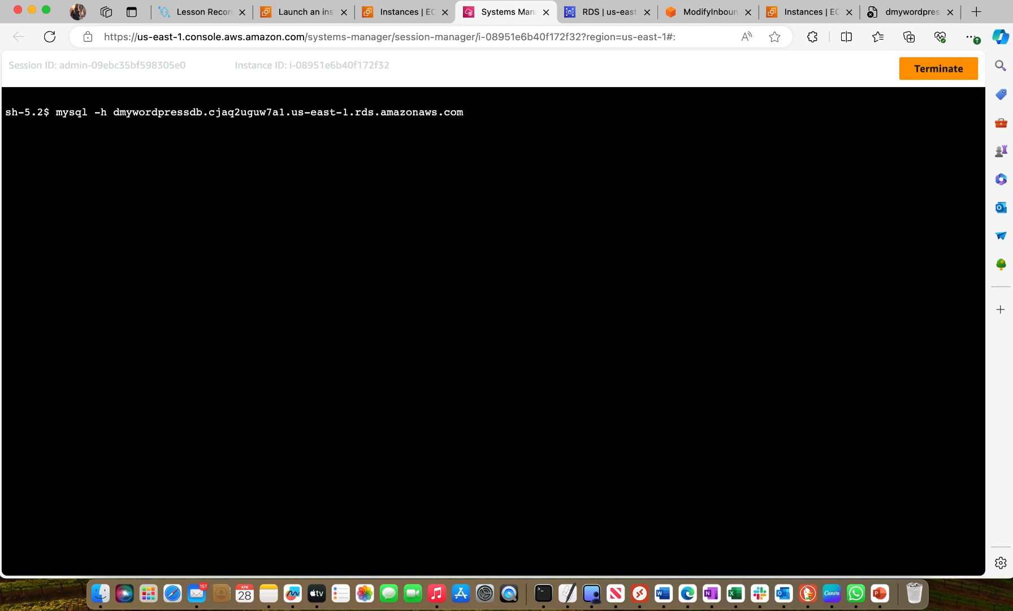
pyautogui.write('-u admin -p')
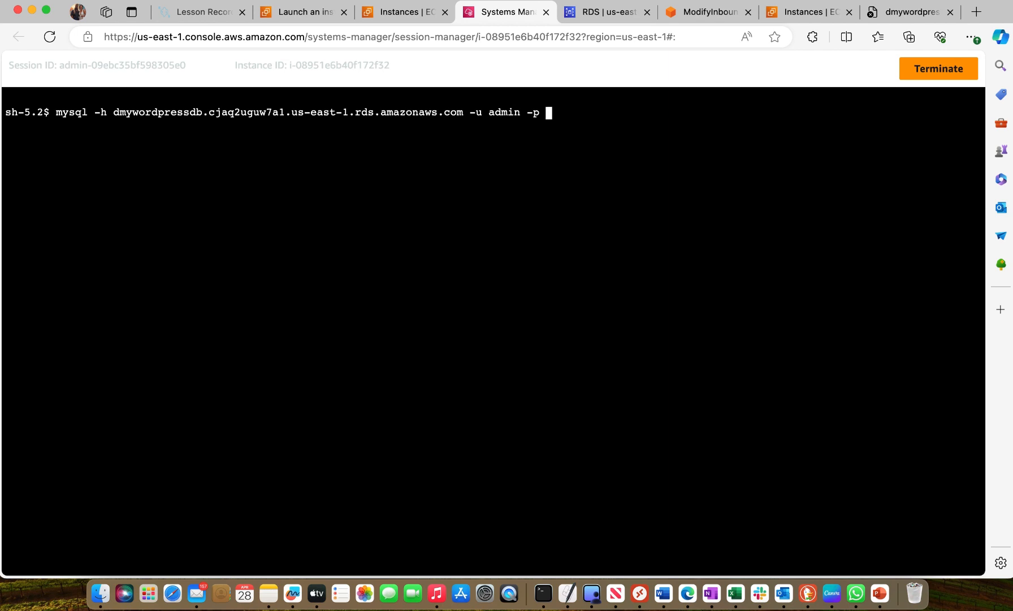
pyautogui.press('Return')
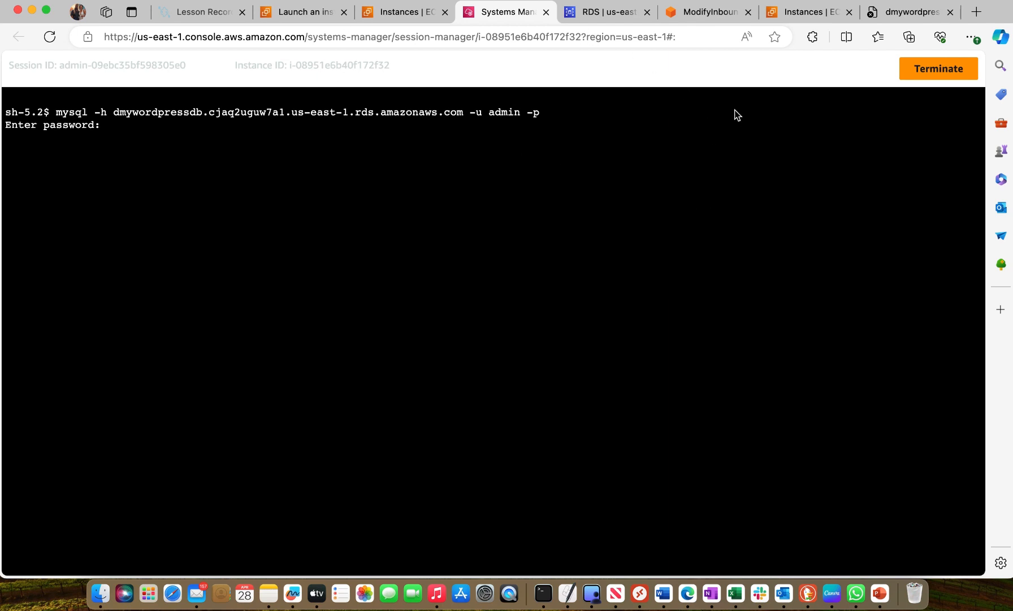
# Open Key Management Service from the inbound rules page and check the customer managed keys
pyautogui.click(709, 12)
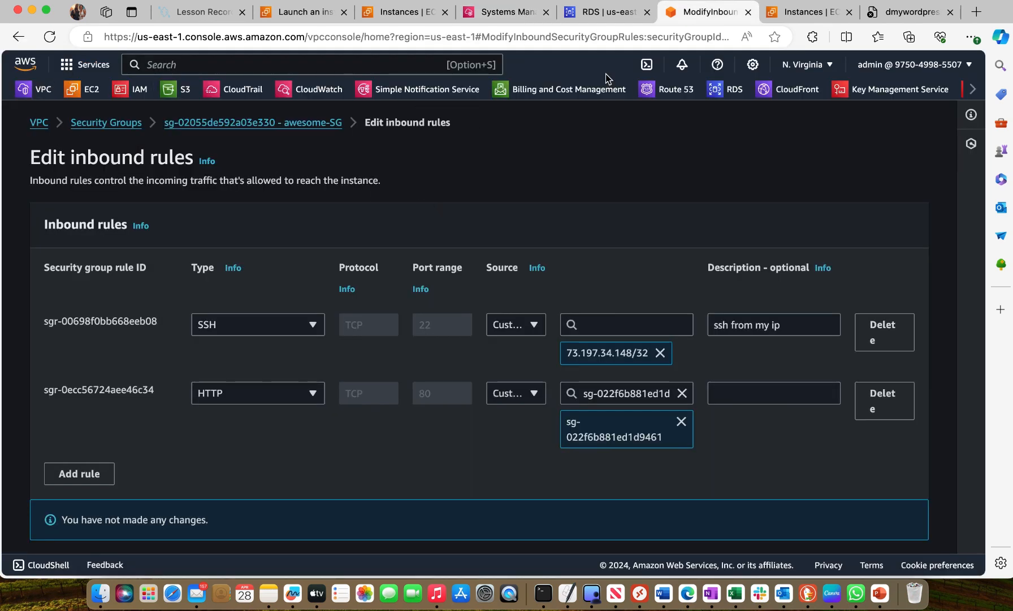
pyautogui.hscroll(1, 840, 90)
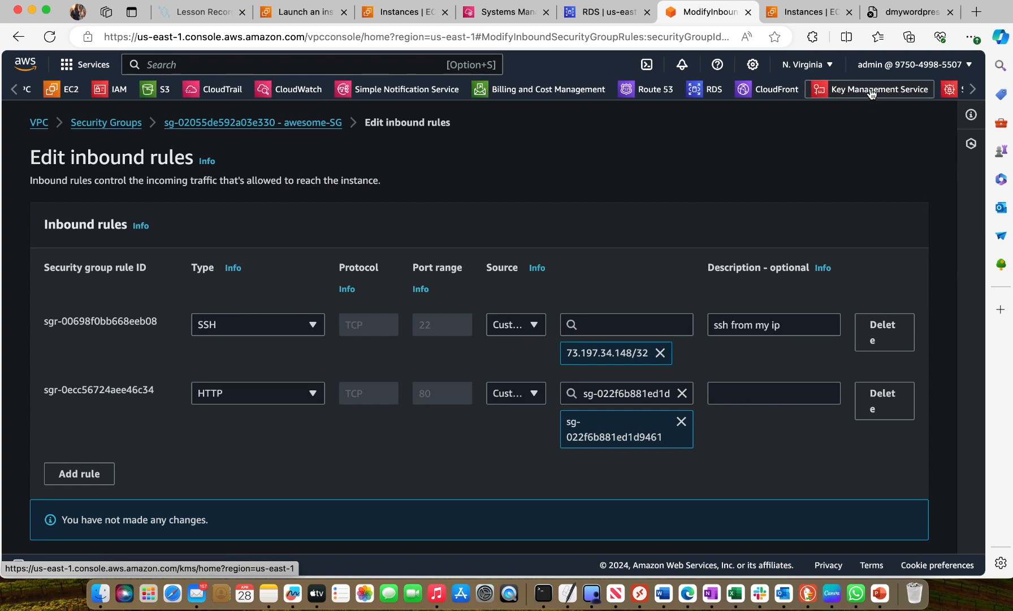
pyautogui.click(854, 91)
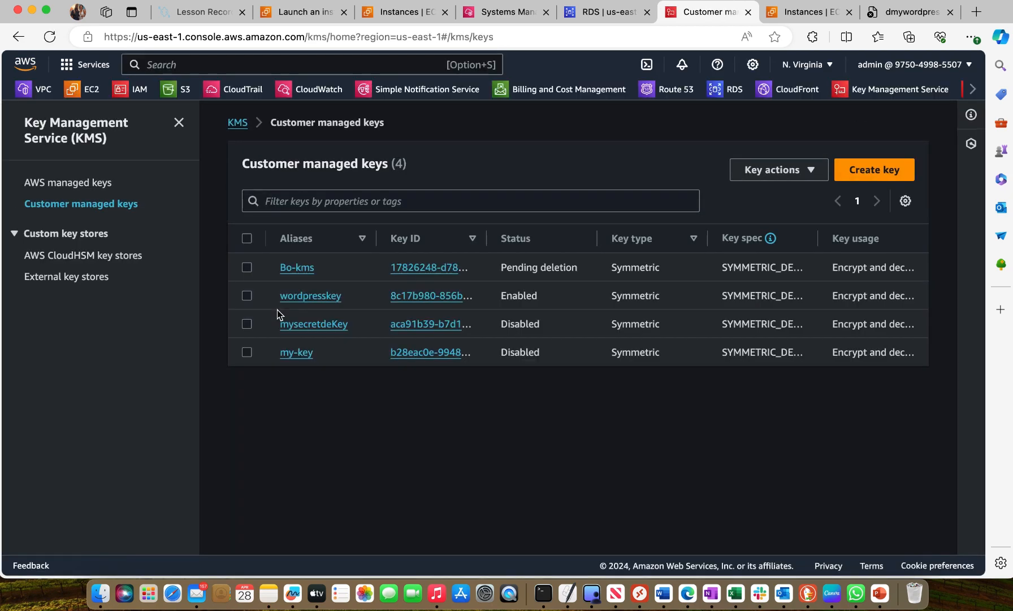
pyautogui.click(880, 173)
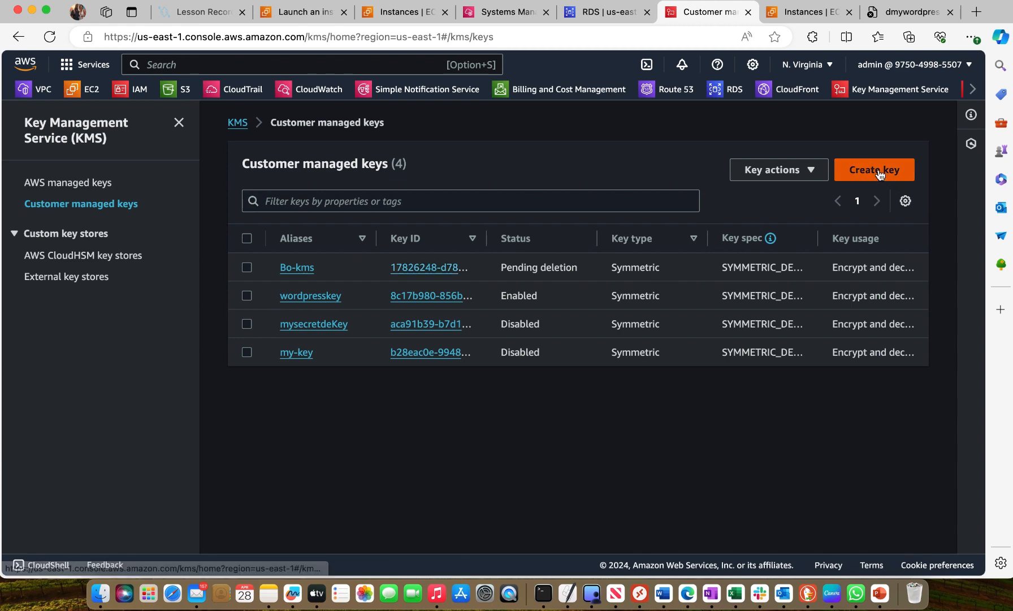
pyautogui.scroll(-2, 566, 524)
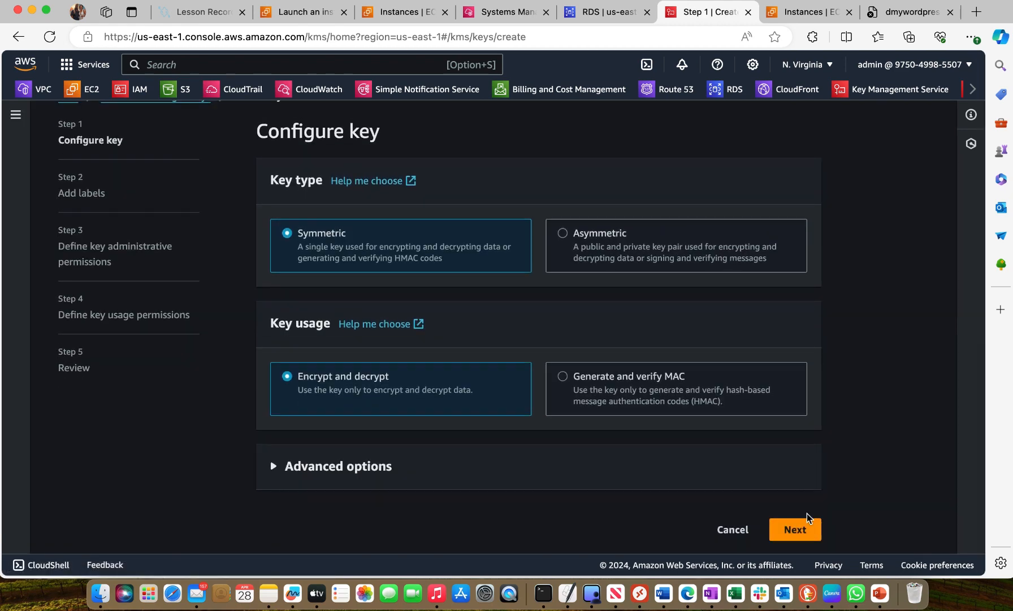
pyautogui.click(802, 532)
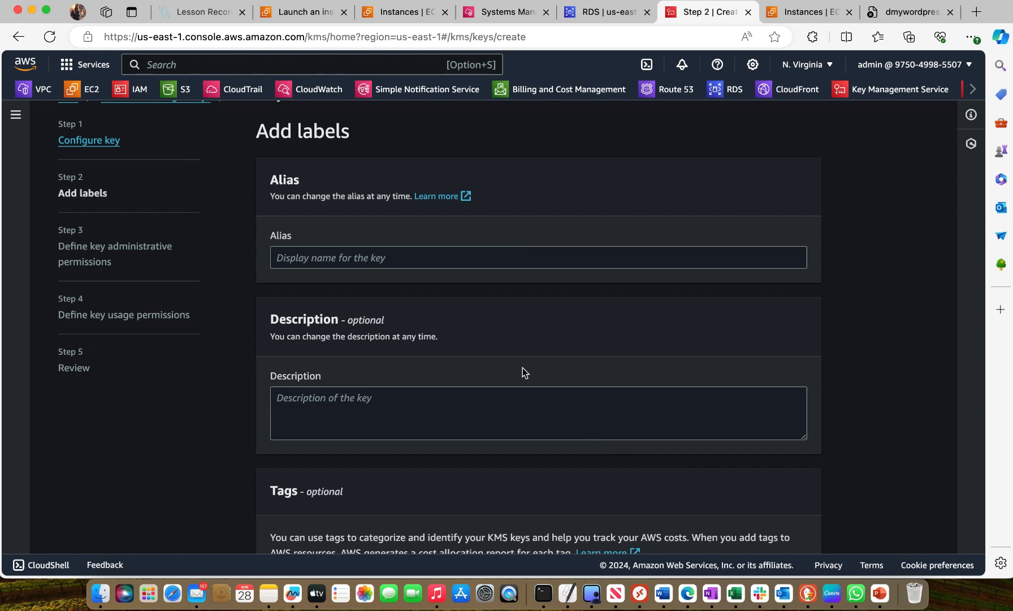
pyautogui.scroll(-5, 536, 399)
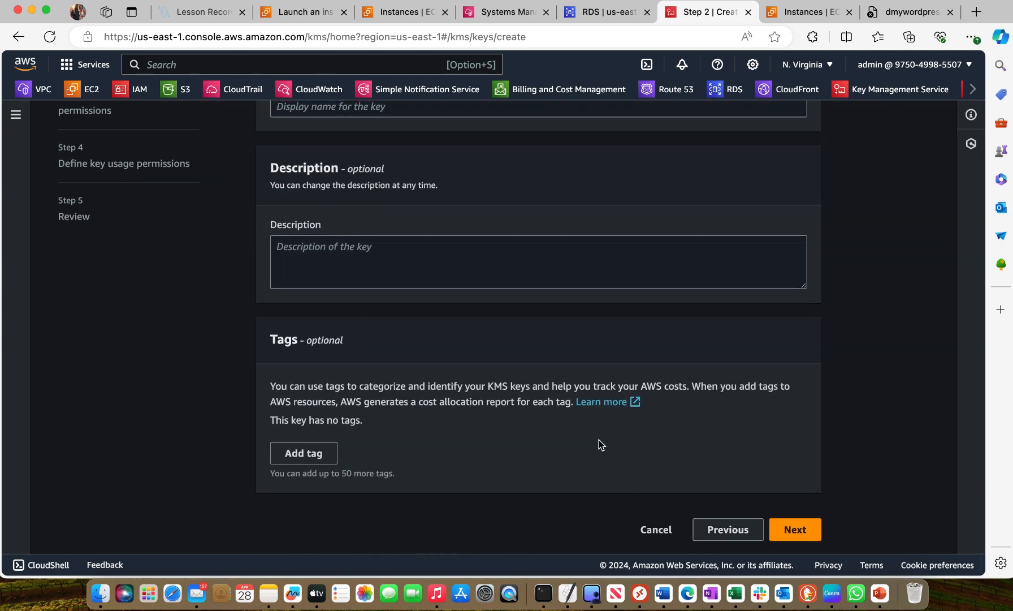
pyautogui.click(657, 530)
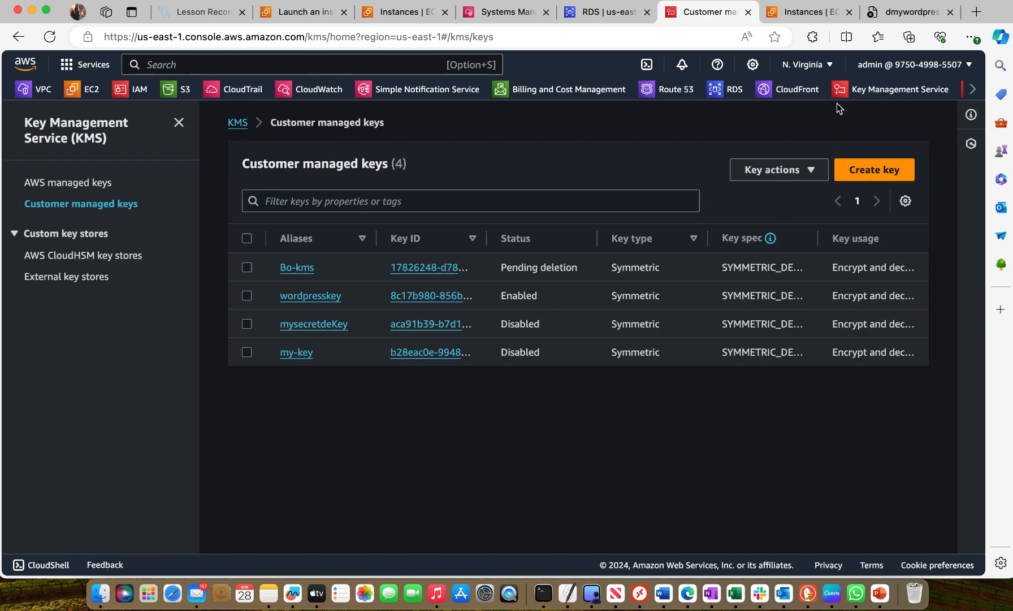
# View the secrets list in Secrets Manager, revisit the customer managed keys in KMS, and return to the secrets list
pyautogui.hscroll(3, 905, 89)
pyautogui.click(893, 89)
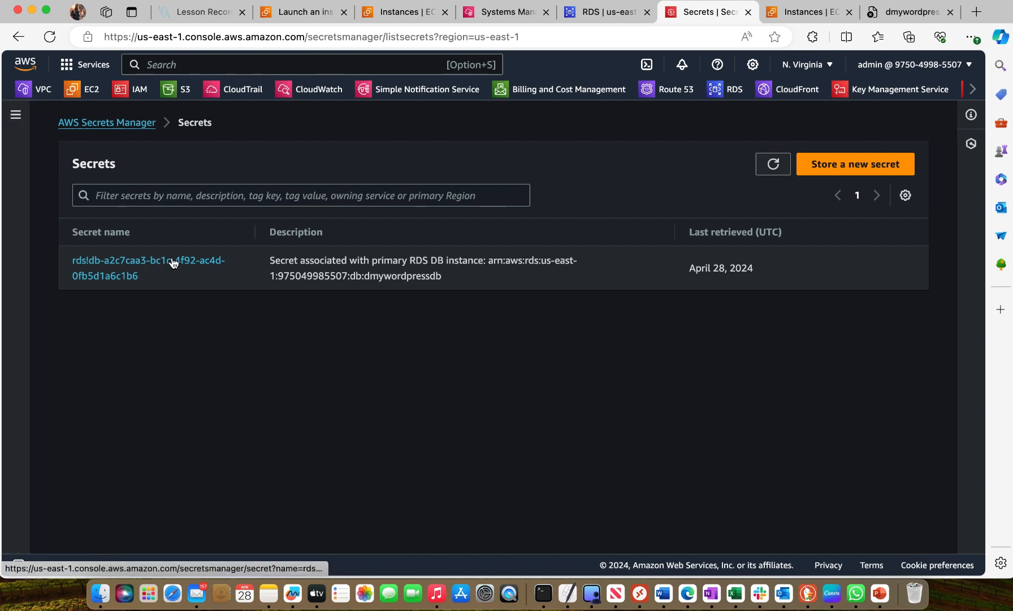
pyautogui.click(886, 92)
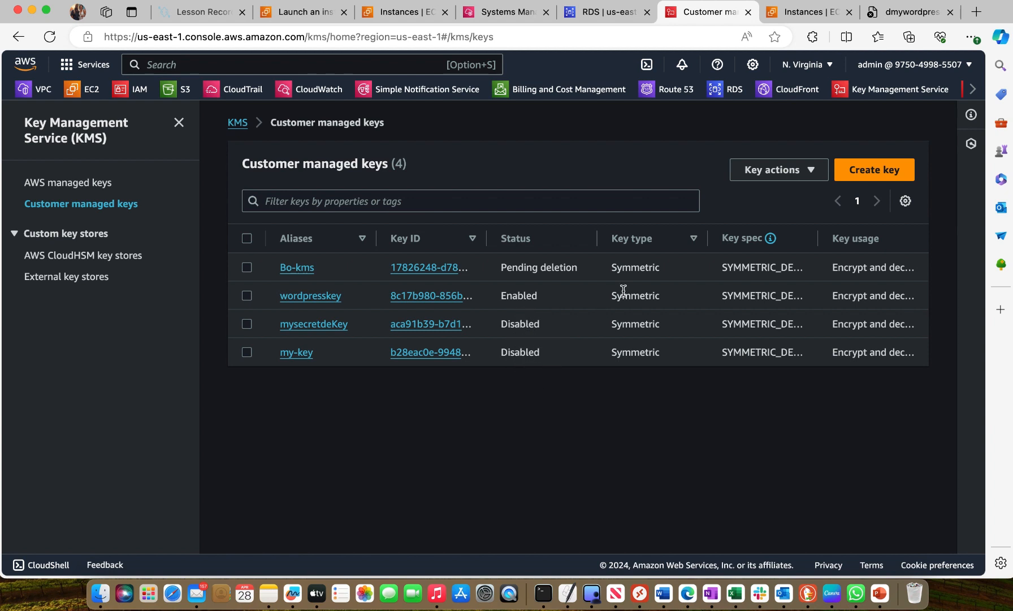
pyautogui.click(973, 88)
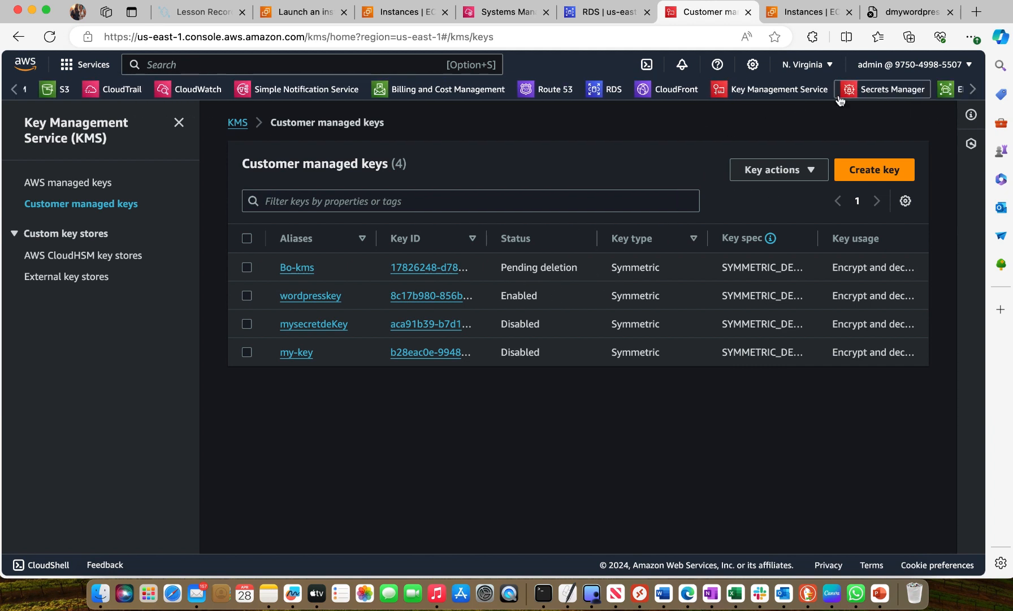
pyautogui.click(882, 90)
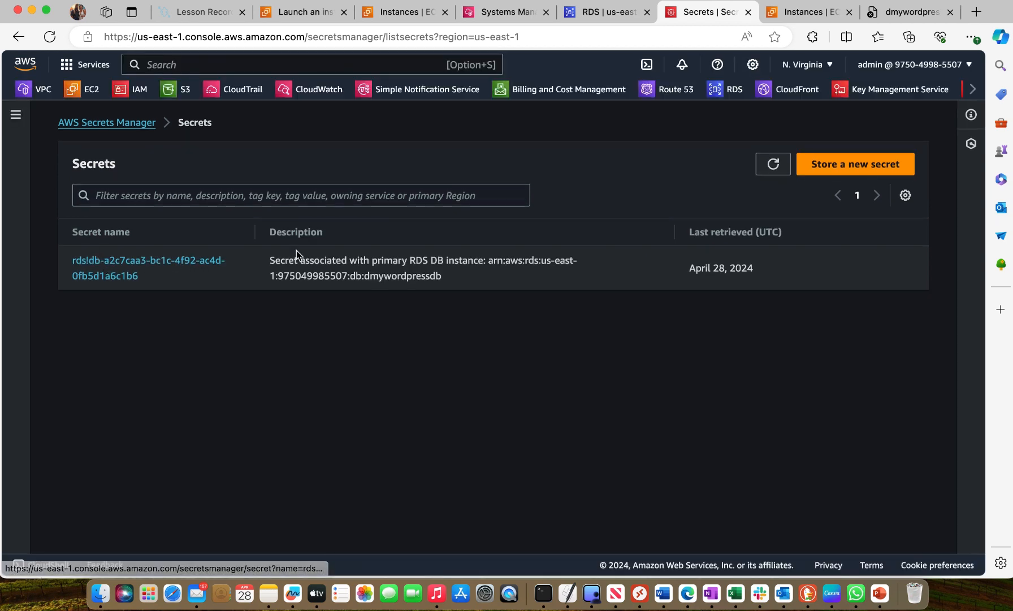
# Open the secret associated with the dmywordpressdb RDS instance, retrieve its secret value, and copy the password
pyautogui.click(128, 274)
pyautogui.scroll(-1, 246, 418)
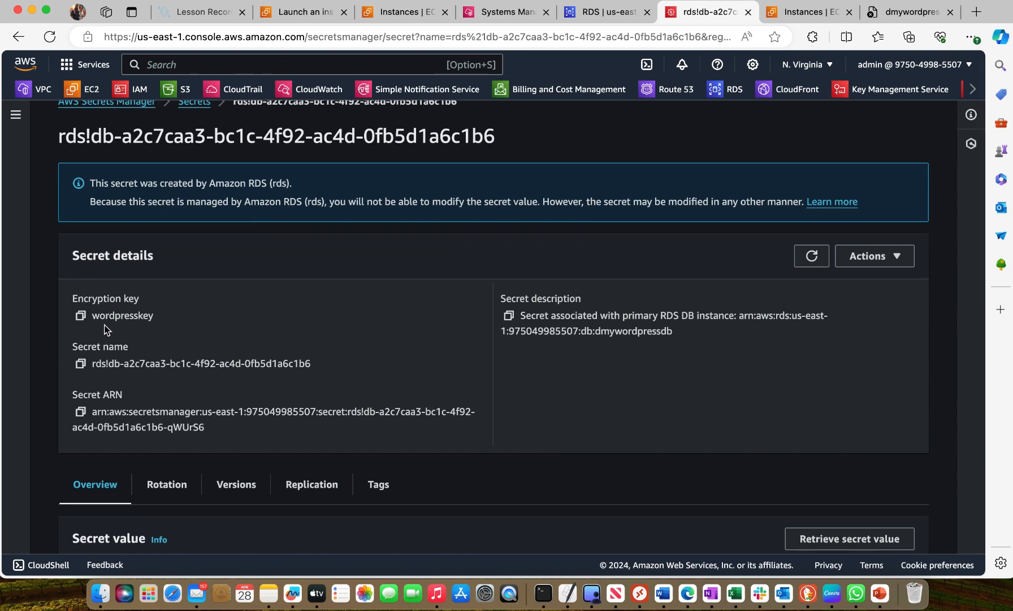
pyautogui.scroll(-3, 175, 322)
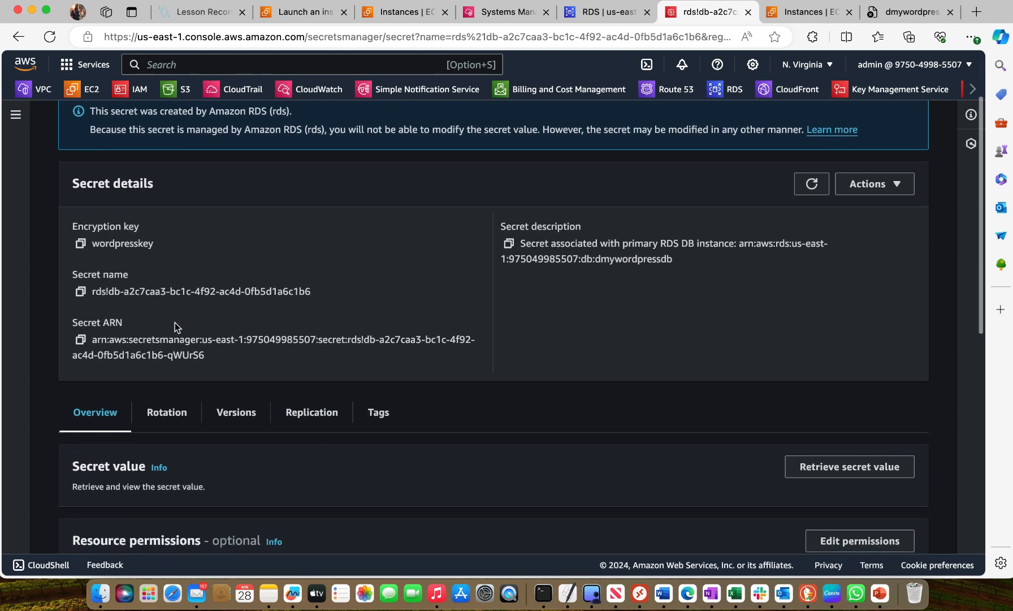
pyautogui.scroll(-1, 176, 326)
pyautogui.scroll(-2, 398, 414)
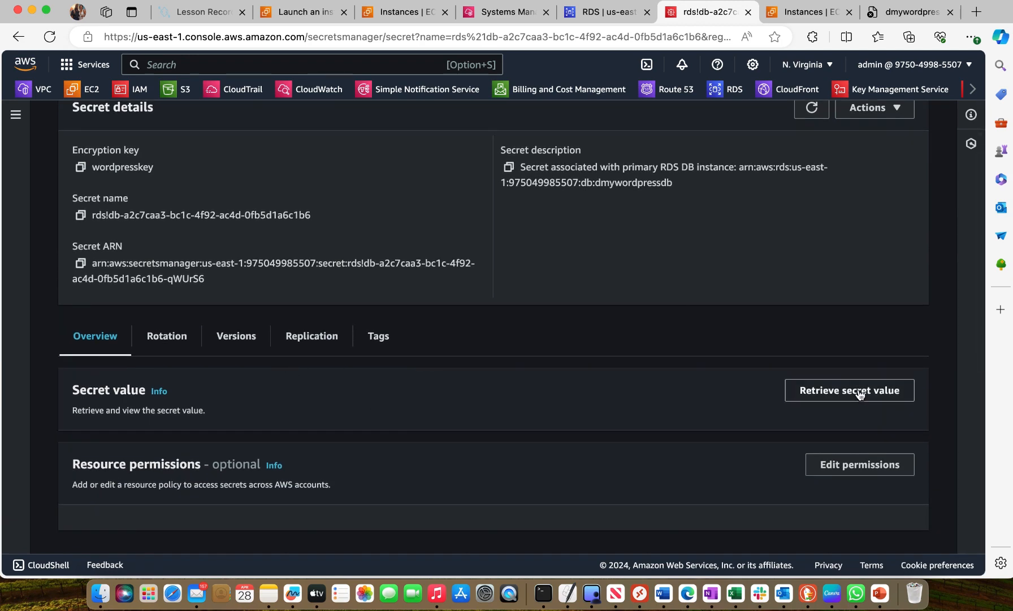
pyautogui.click(858, 397)
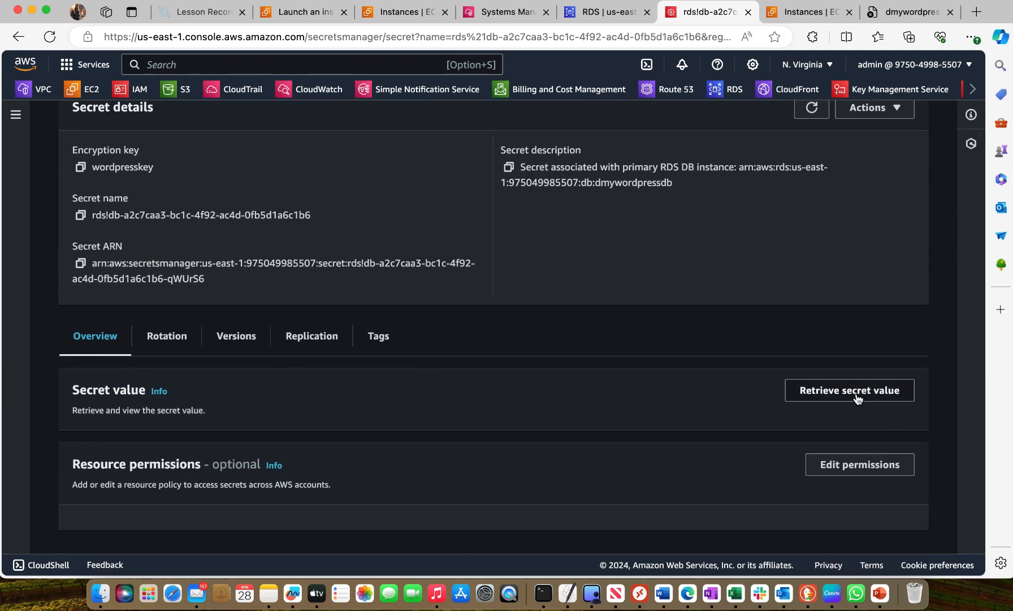
pyautogui.scroll(-5, 582, 371)
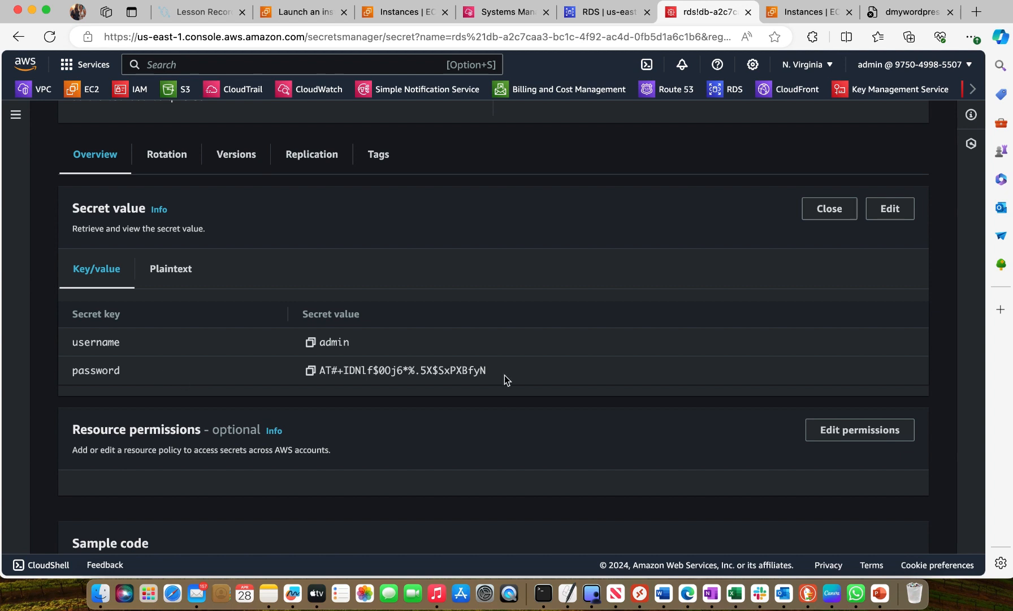
pyautogui.click(311, 371)
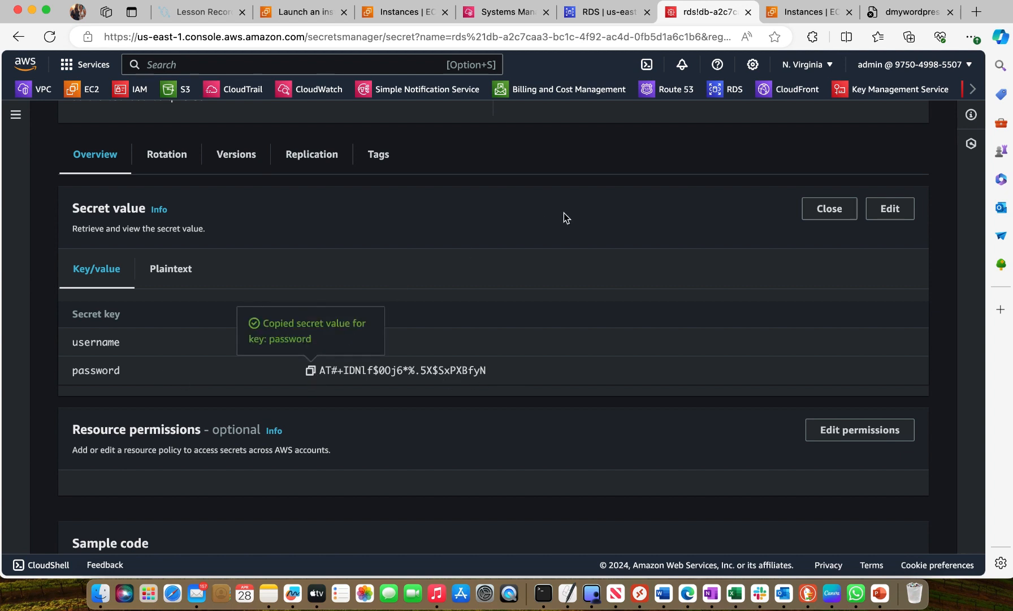
# Return to the Session Manager terminal and submit the copied database password at the password prompt
pyautogui.click(502, 12)
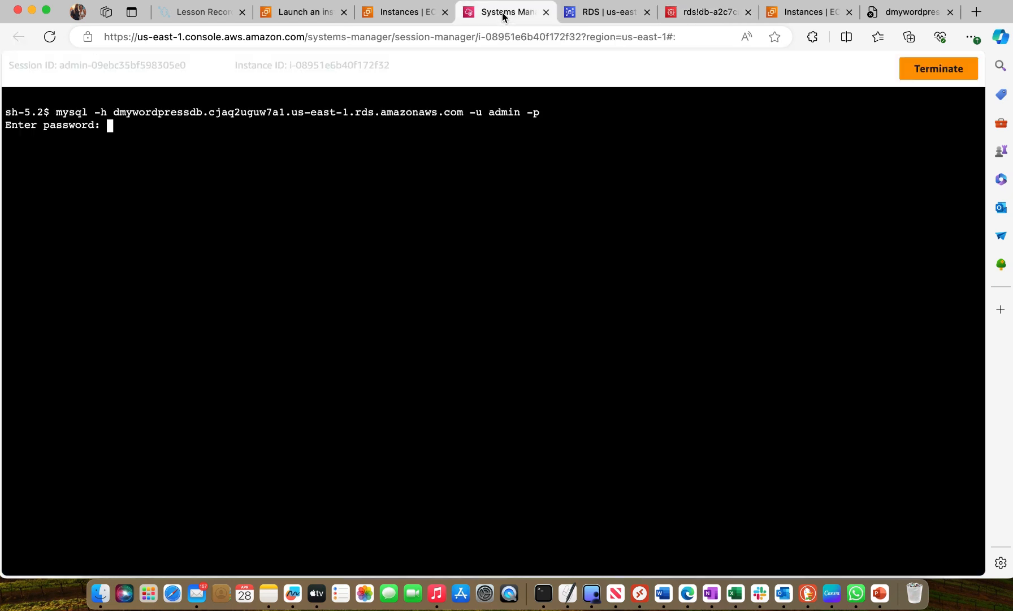
pyautogui.rightClick(115, 129)
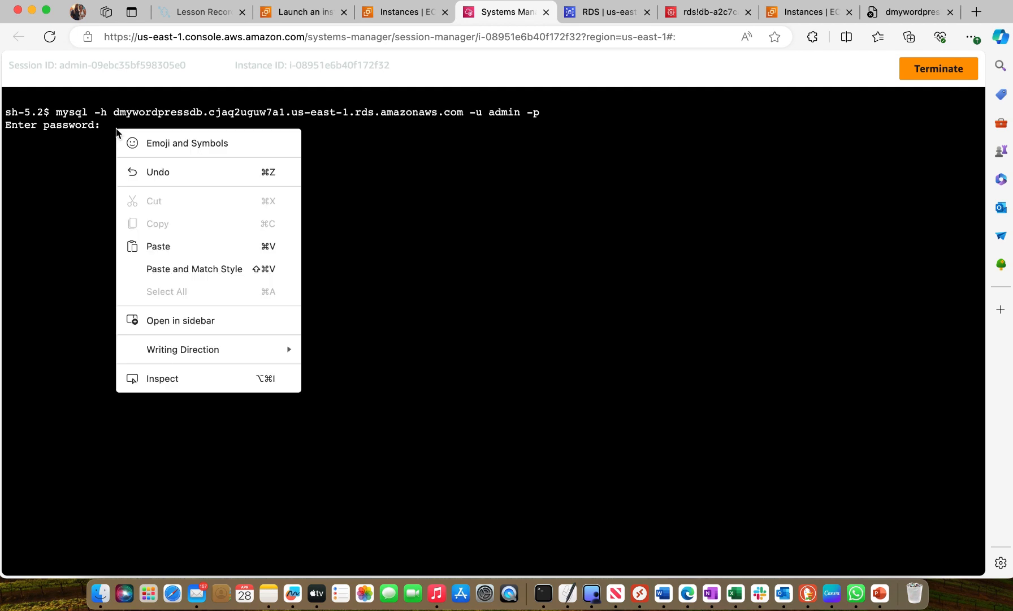
pyautogui.click(161, 244)
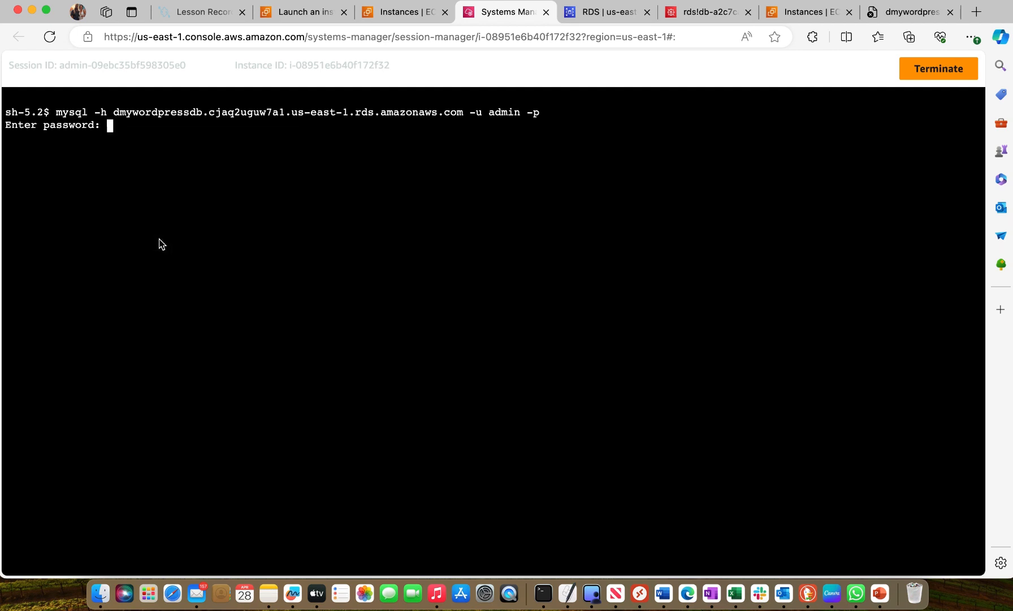
pyautogui.press('Return')
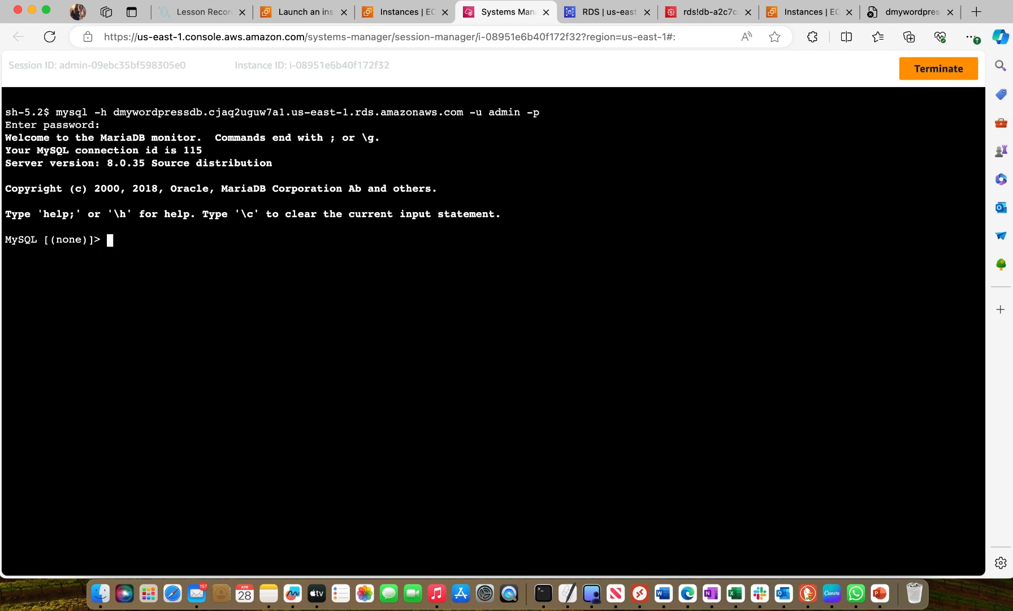
# Switch to the Word notes, review the EFS creation and attachment instructions, and return to the session terminal
pyautogui.click(667, 598)
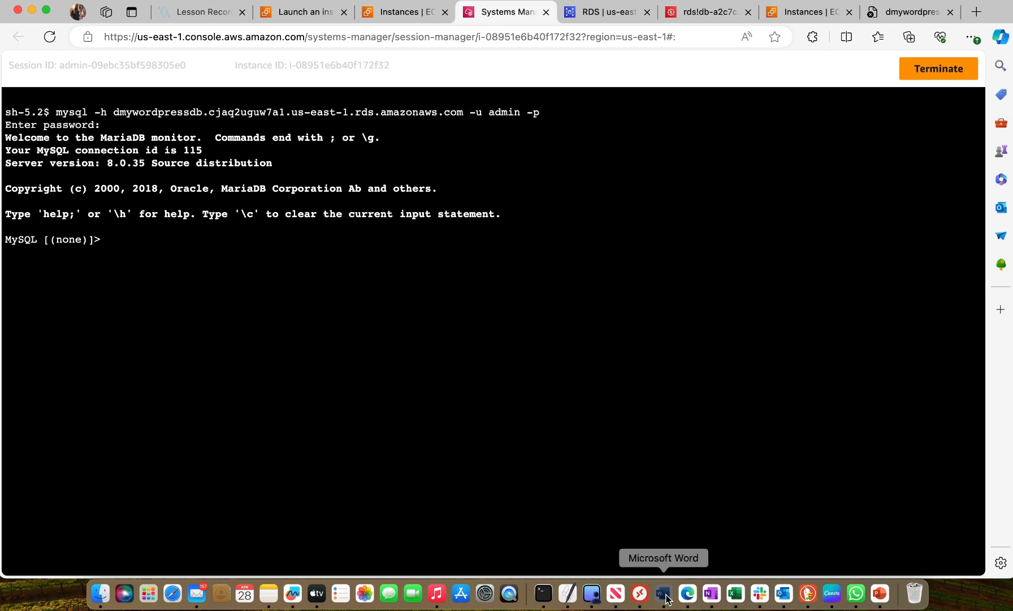
pyautogui.scroll(-1, 629, 405)
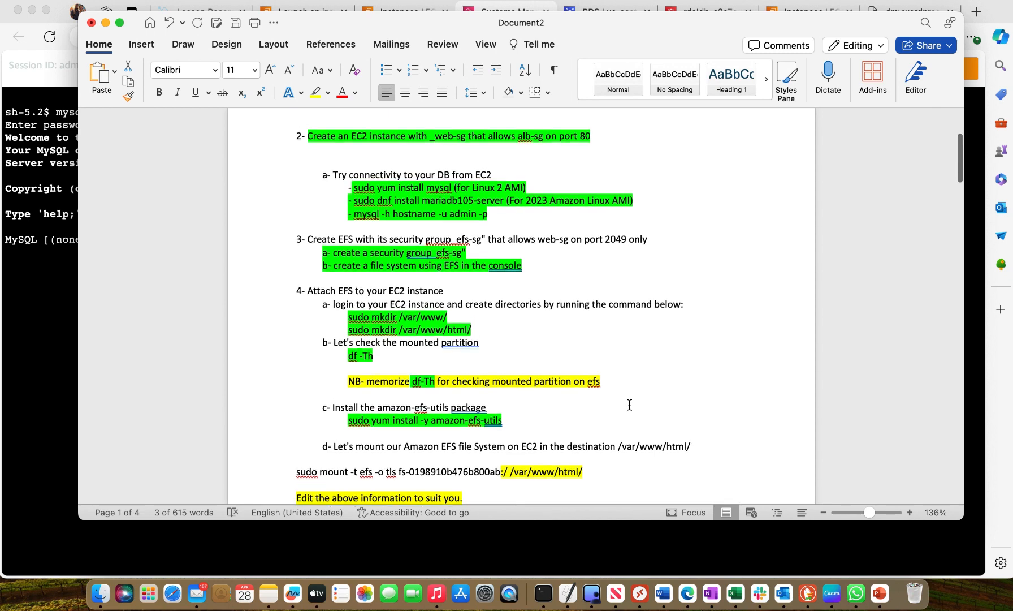
pyautogui.scroll(1, 629, 404)
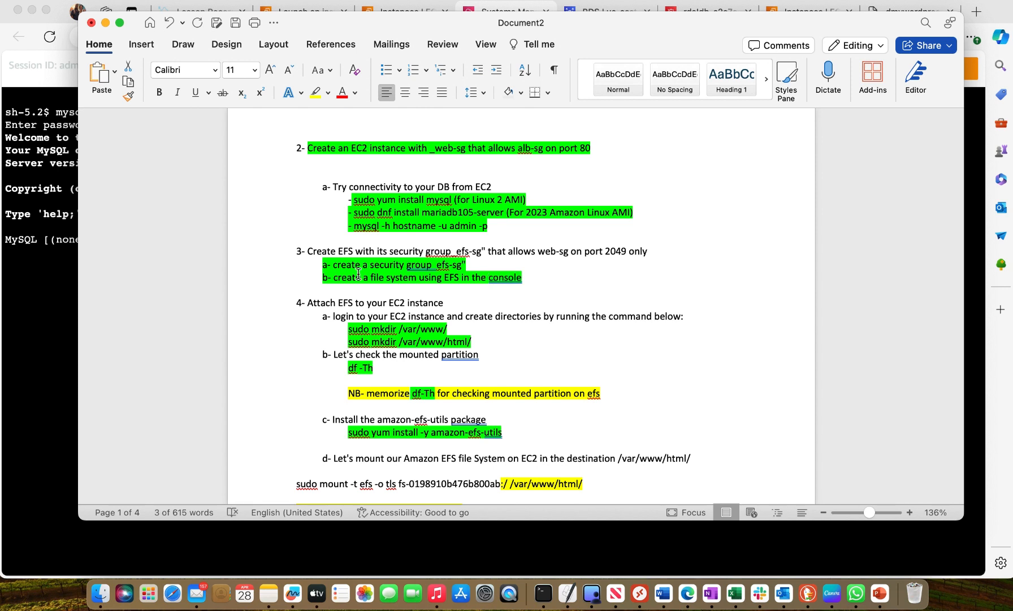
pyautogui.click(48, 306)
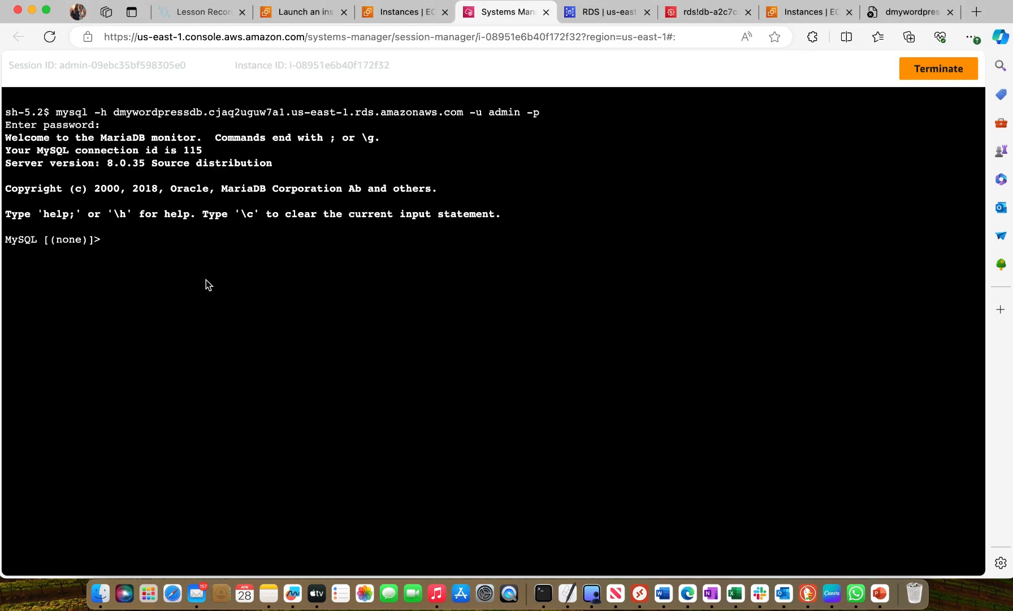
# Leave the MySQL monitor with the exit command to get back to the shell
pyautogui.write('exit')
pyautogui.press('Return')
# Switch to the EC2 Instances browser page and go through Console Home to the EFS file systems list
pyautogui.click(802, 17)
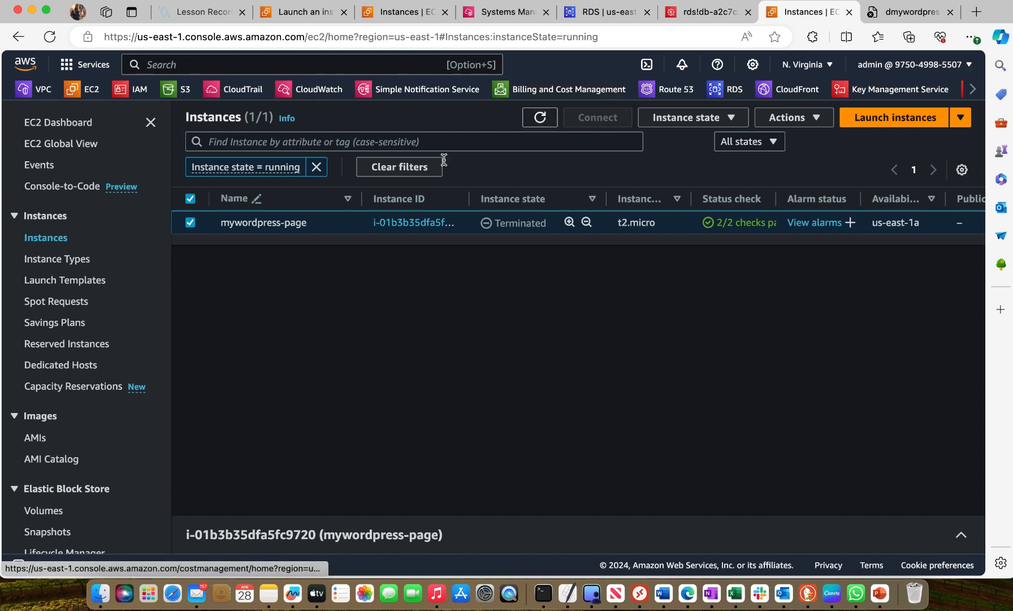
pyautogui.click(33, 75)
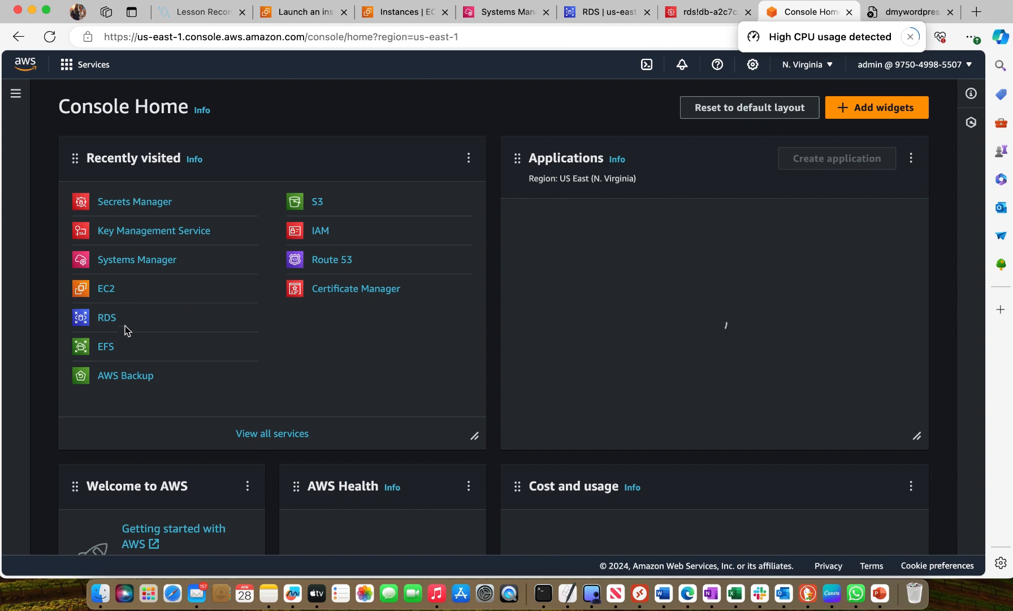
pyautogui.click(111, 371)
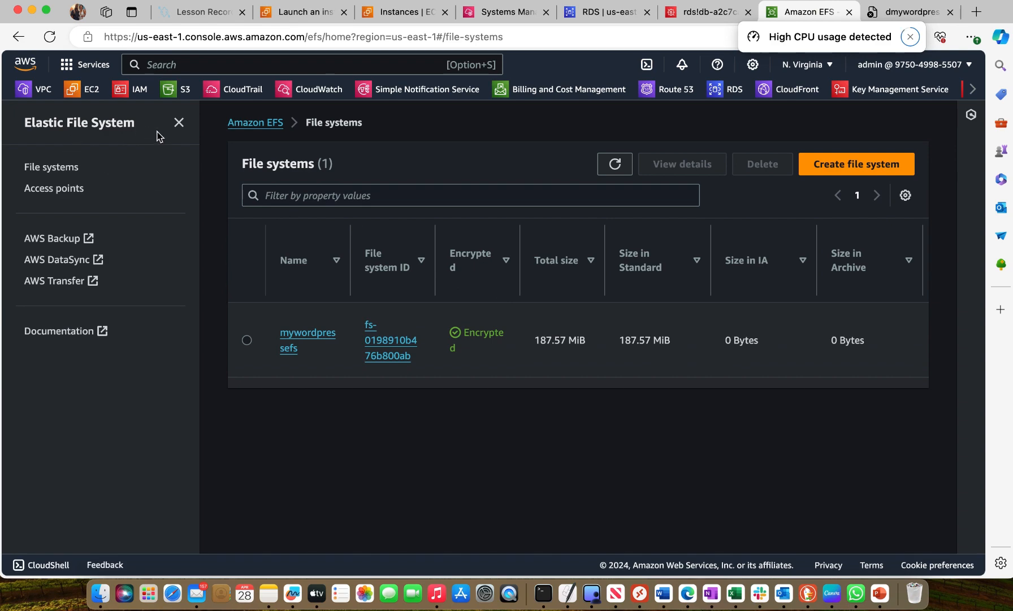
# Start a new file system named myefs in the awesome-vpc-vpc VPC and proceed to its customized setup
pyautogui.click(859, 168)
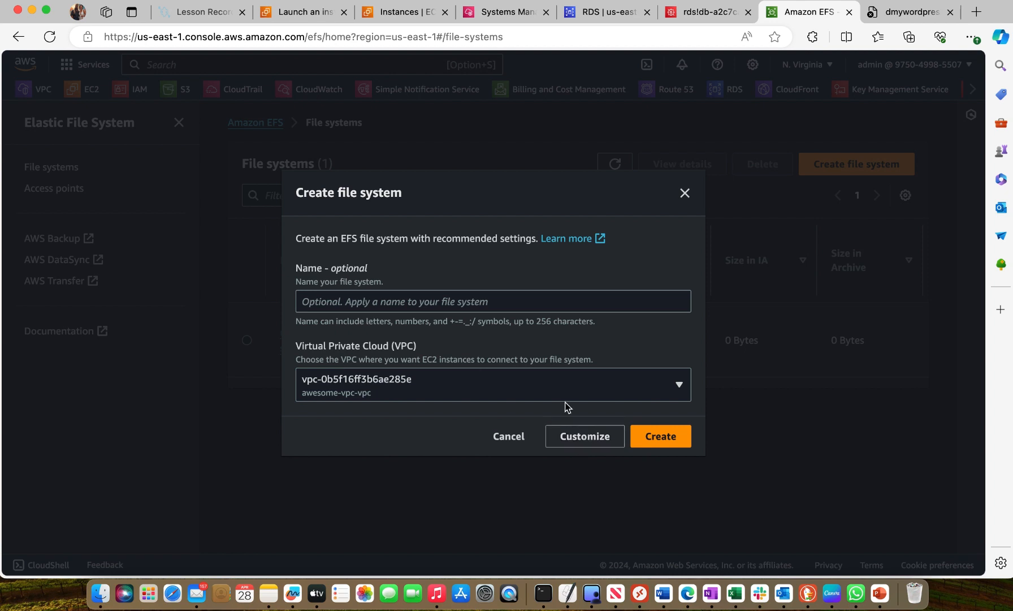
pyautogui.click(506, 302)
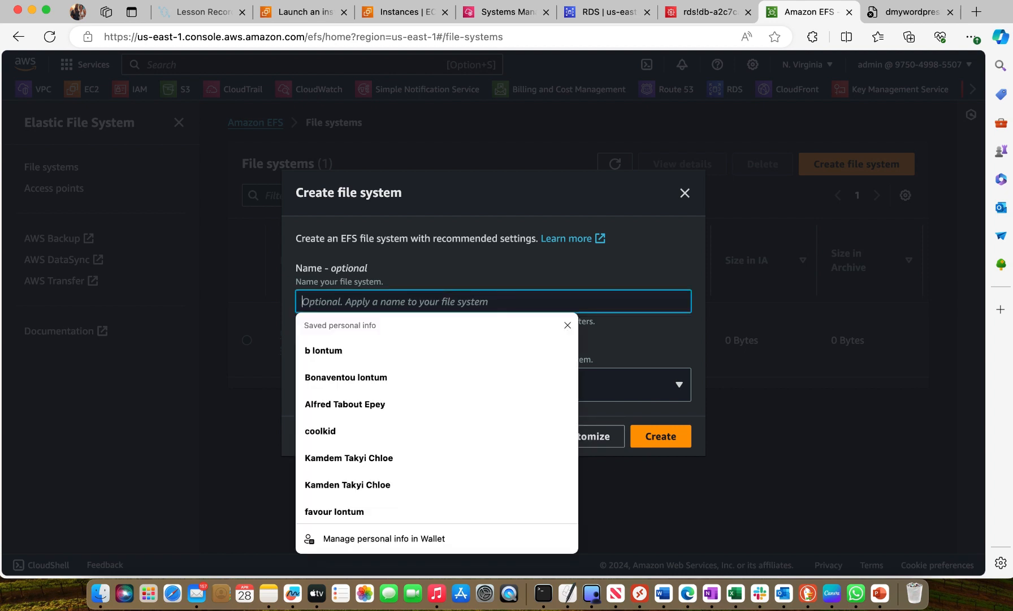
pyautogui.write('myefs')
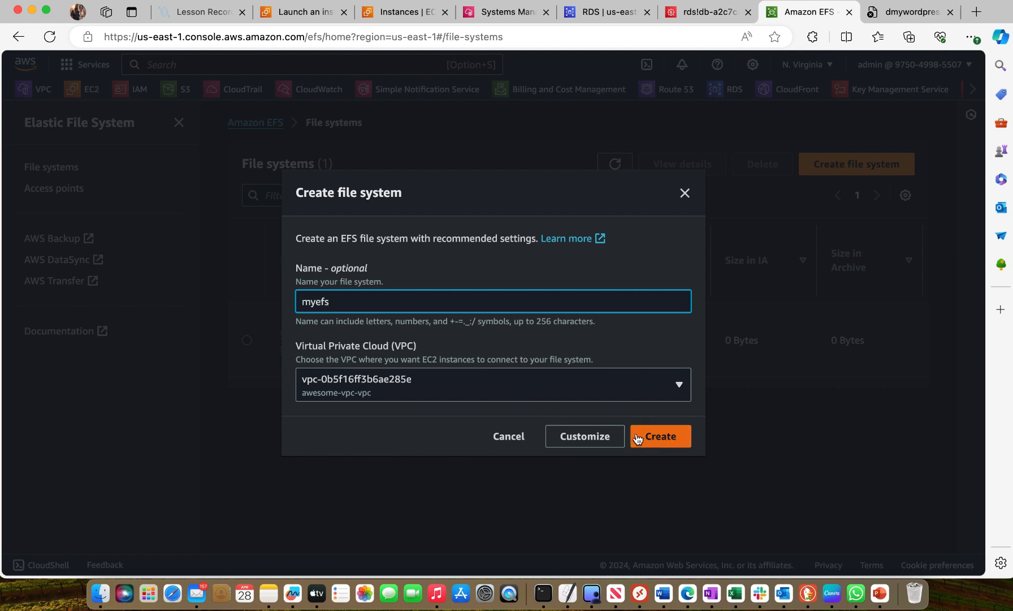
pyautogui.click(672, 381)
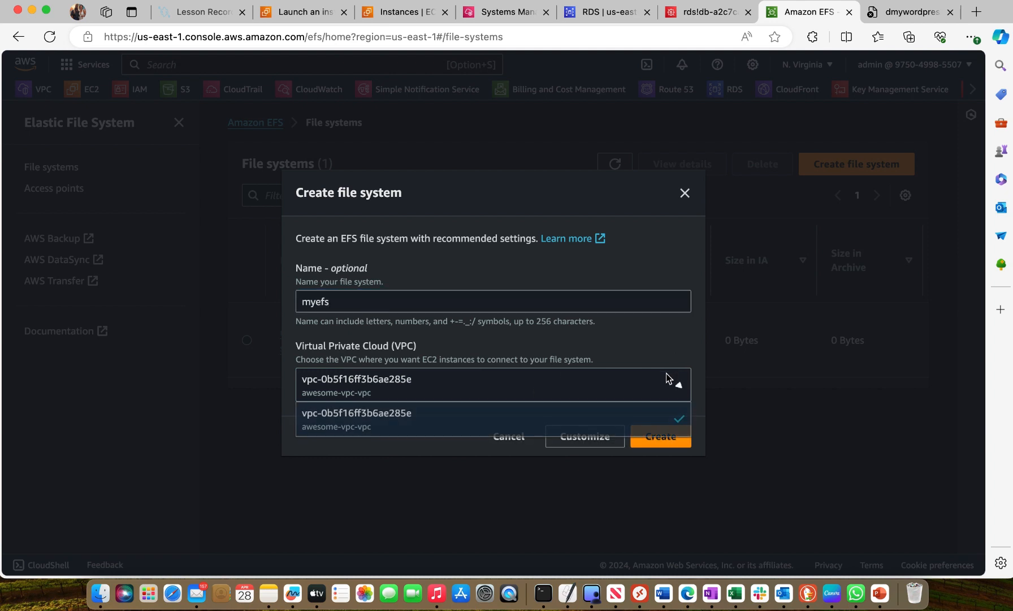
pyautogui.click(399, 416)
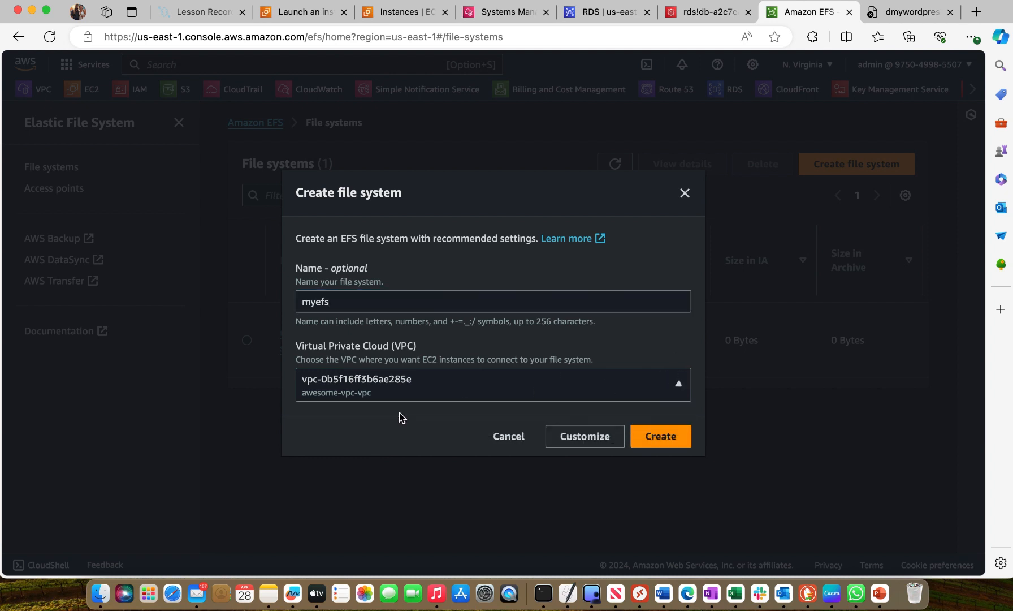
pyautogui.click(575, 436)
# Review the file system type, backup, lifecycle, encryption and throughput settings for myefs, keep the defaults, and continue to network access
pyautogui.scroll(-8, 573, 434)
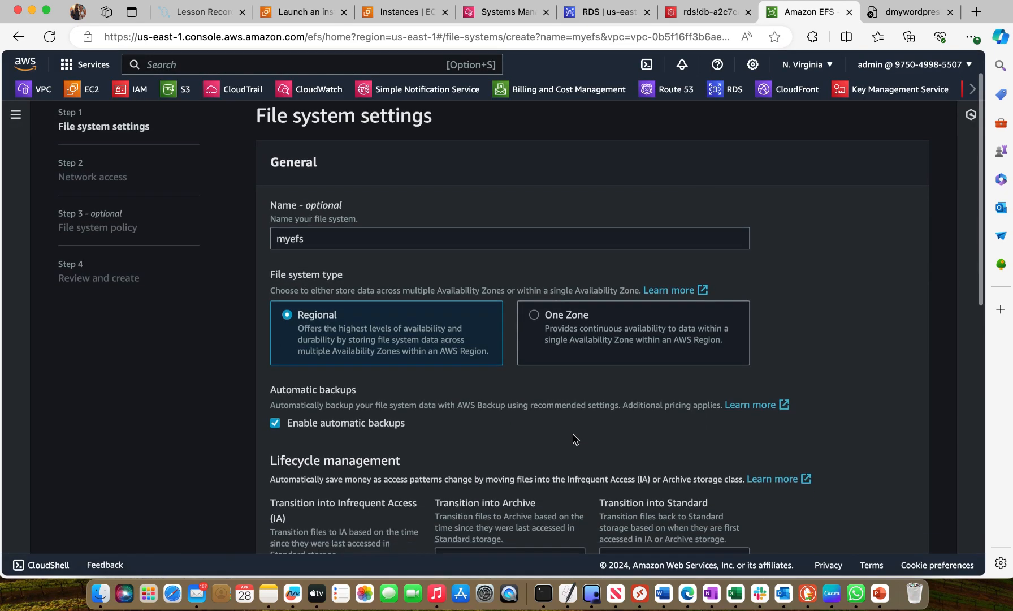
pyautogui.scroll(-14, 574, 434)
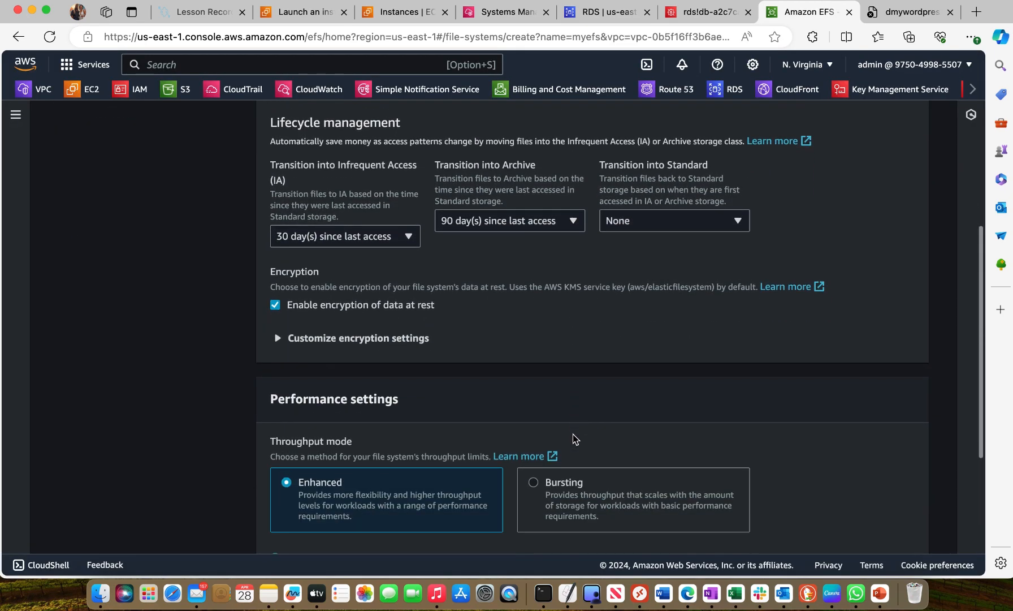
pyautogui.scroll(11, 574, 439)
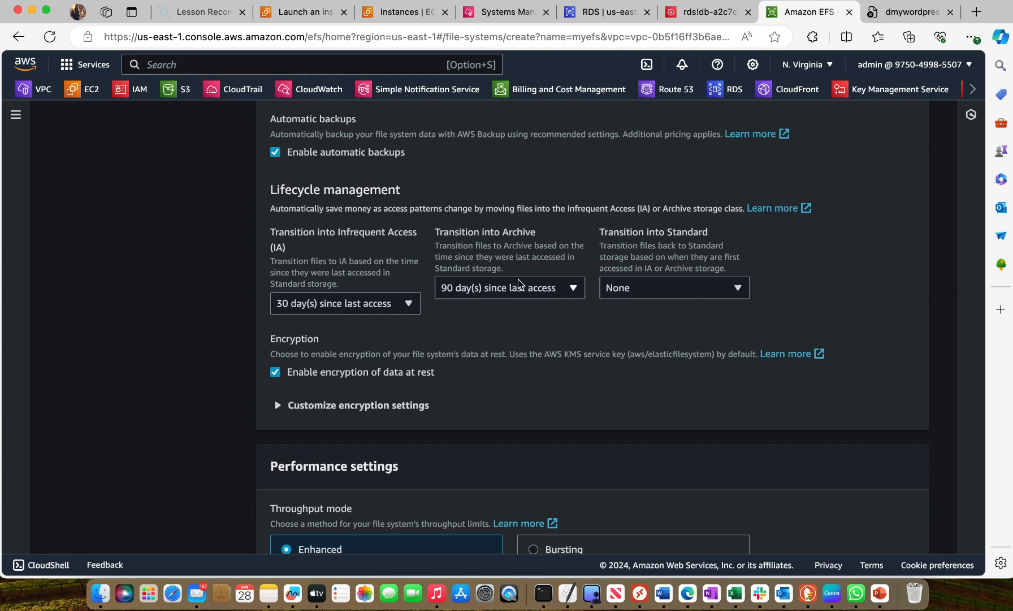
pyautogui.scroll(-10, 637, 379)
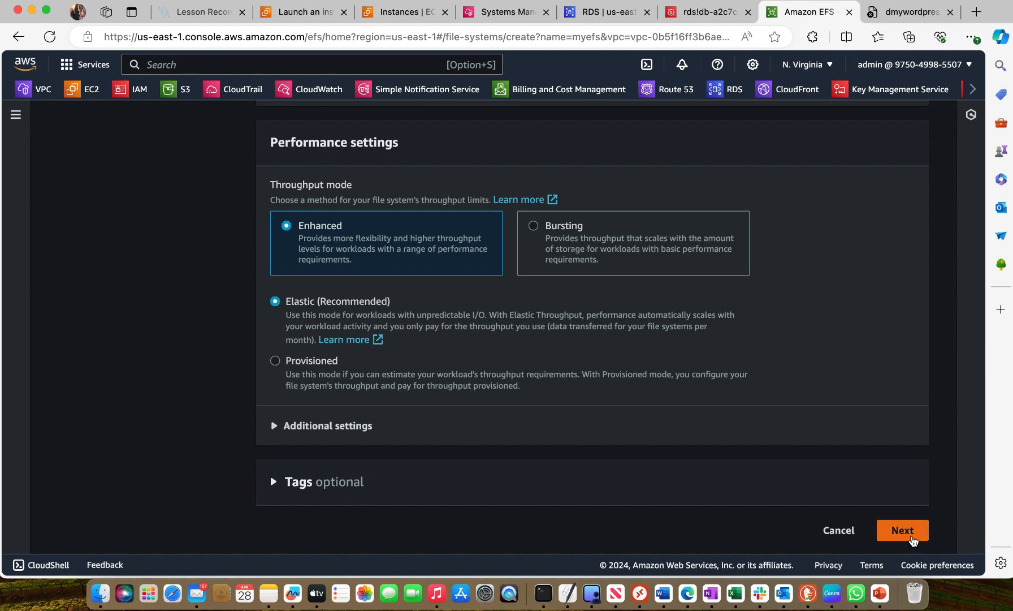
pyautogui.click(903, 529)
# Remove the default security group from the us-east-1a and us-east-1b mount targets
pyautogui.scroll(-5, 622, 422)
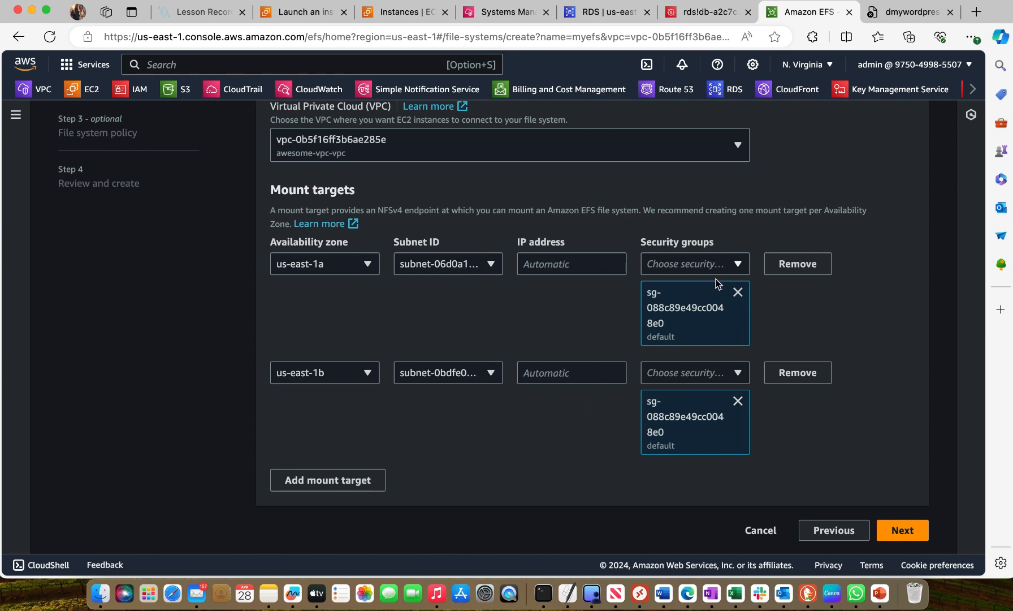
pyautogui.click(731, 264)
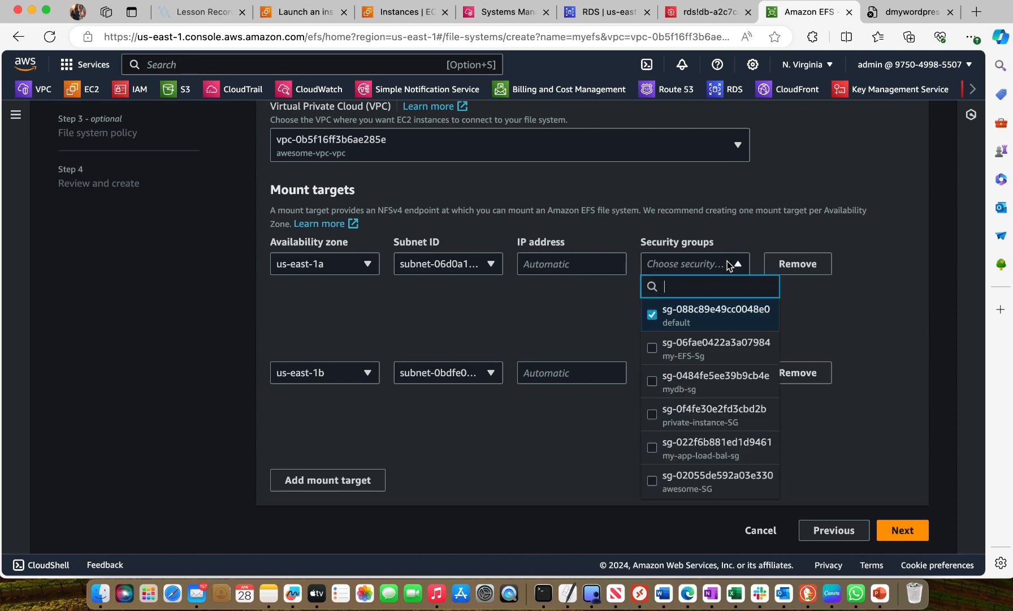
pyautogui.click(601, 294)
pyautogui.click(736, 292)
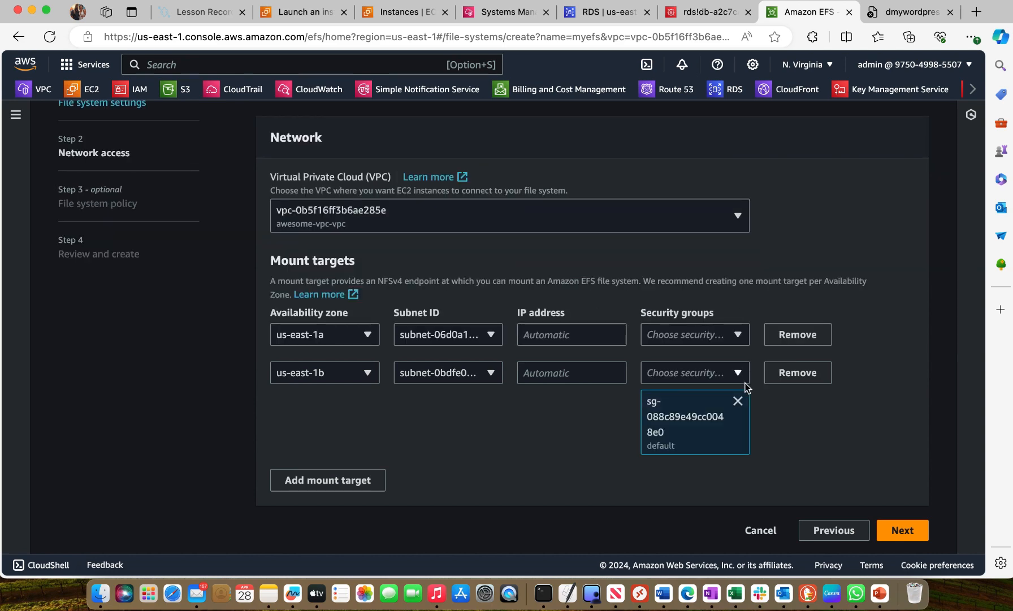
pyautogui.click(737, 401)
# Assign the my-EFS-Sg security group to the us-east-1a and us-east-1b mount targets, and cancel the file system creation
pyautogui.click(732, 402)
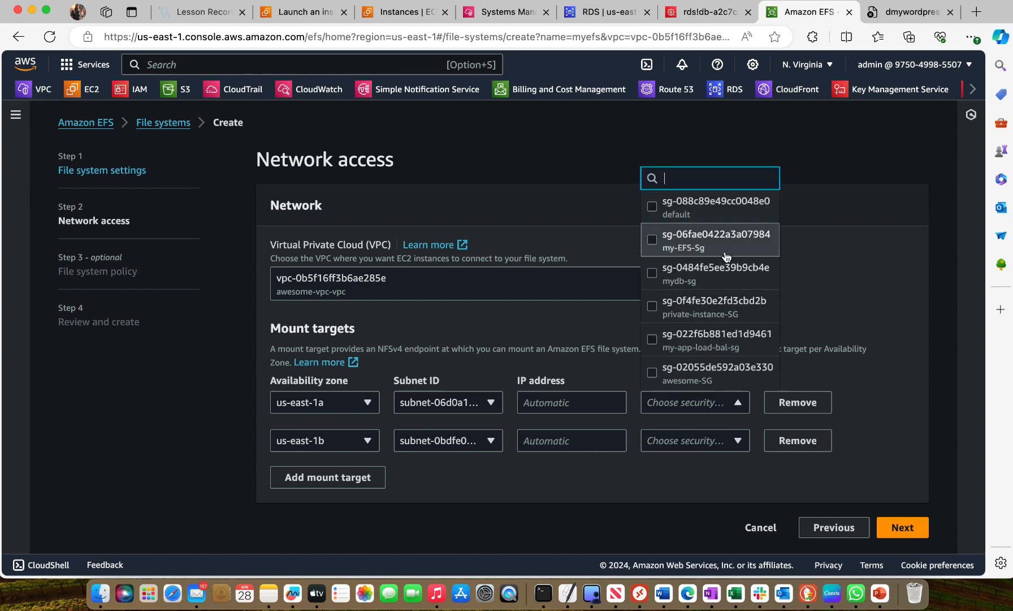
pyautogui.click(652, 240)
pyautogui.scroll(-1, 795, 453)
pyautogui.scroll(-2, 793, 434)
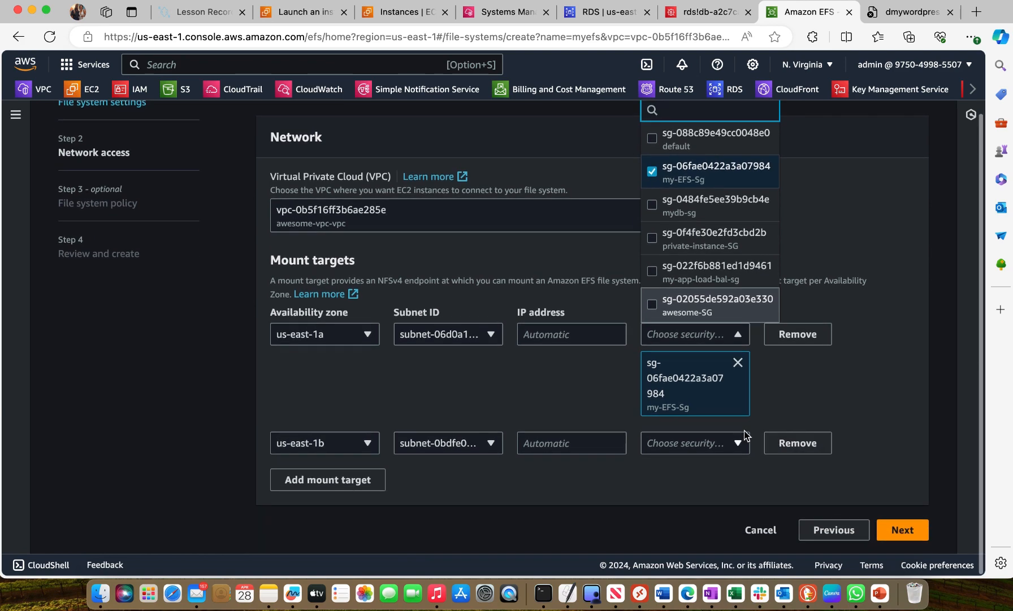
pyautogui.click(735, 443)
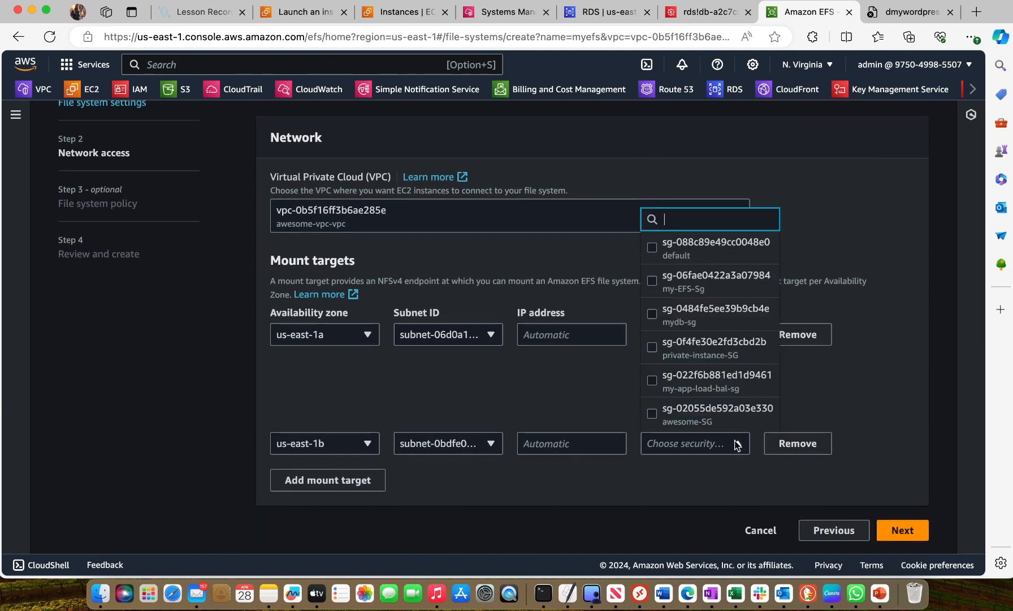
pyautogui.click(678, 282)
pyautogui.scroll(-3, 858, 427)
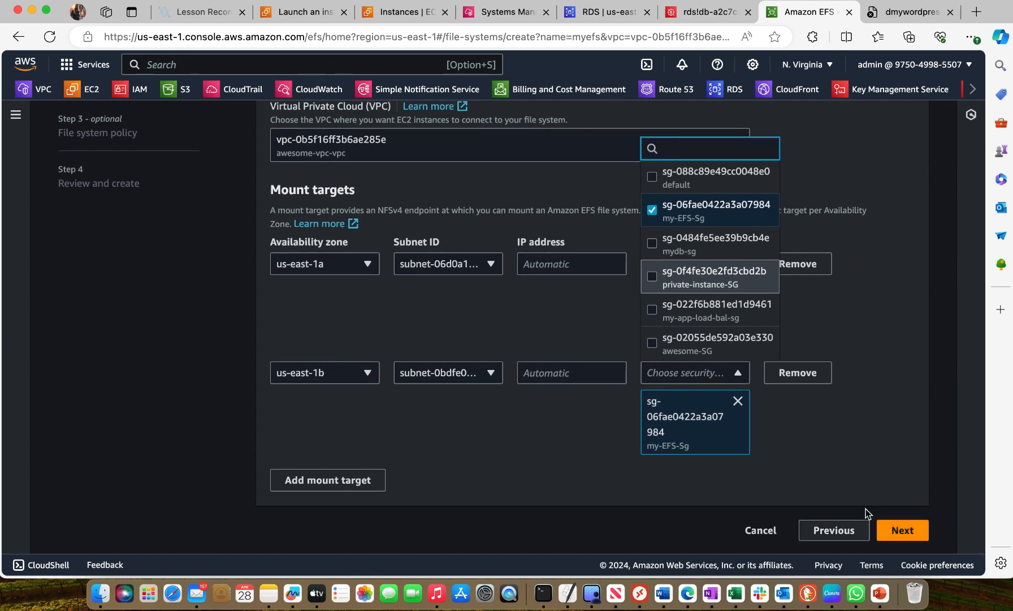
pyautogui.click(755, 531)
pyautogui.click(753, 530)
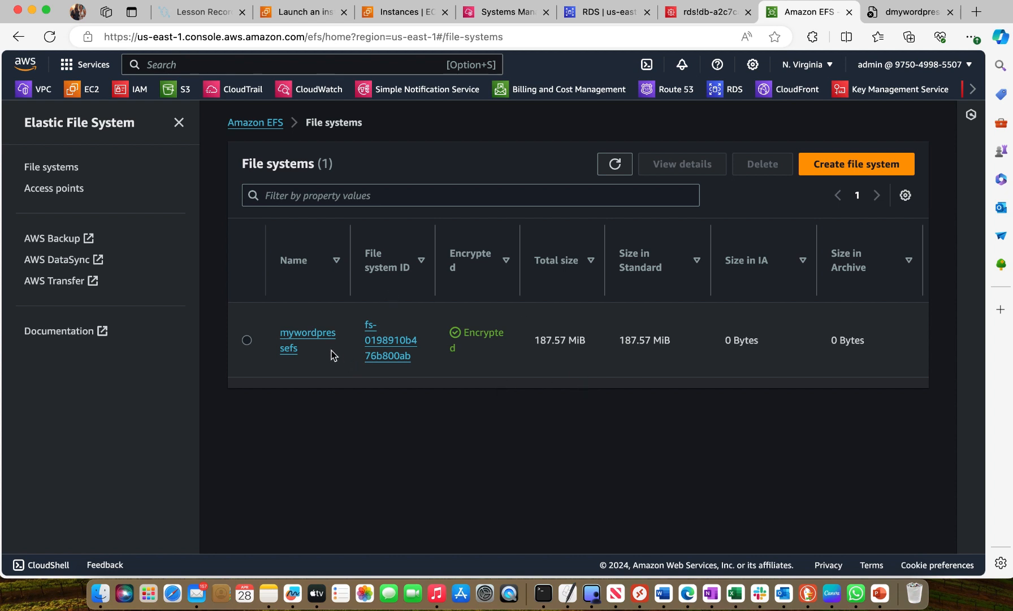
# Open the existing mywordpressefs file system, examine its details and its Attach mount commands, and close the attach instructions
pyautogui.click(313, 334)
pyautogui.scroll(-2, 617, 380)
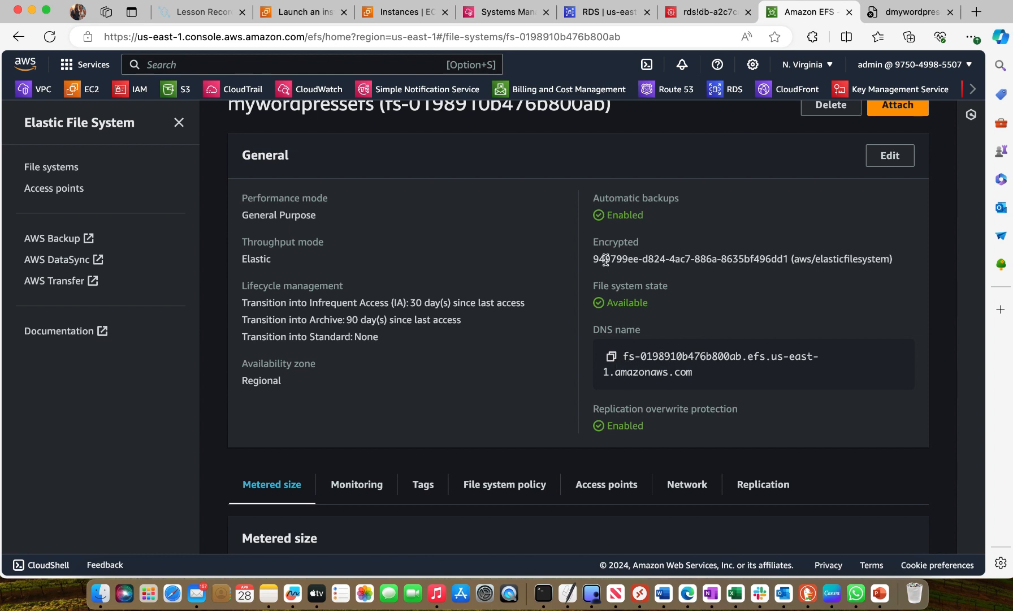
pyautogui.scroll(1, 802, 176)
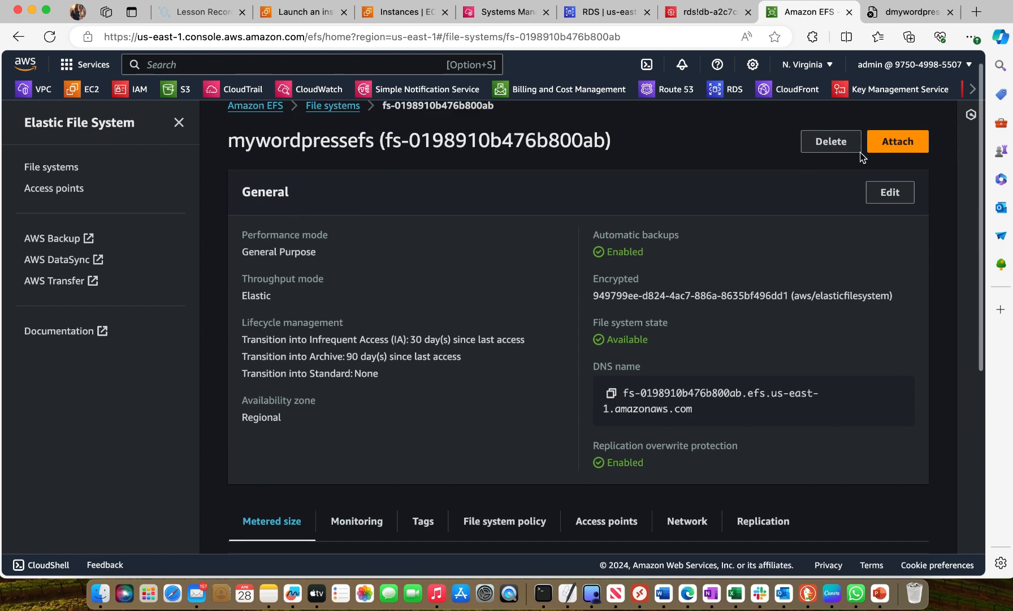
pyautogui.click(895, 144)
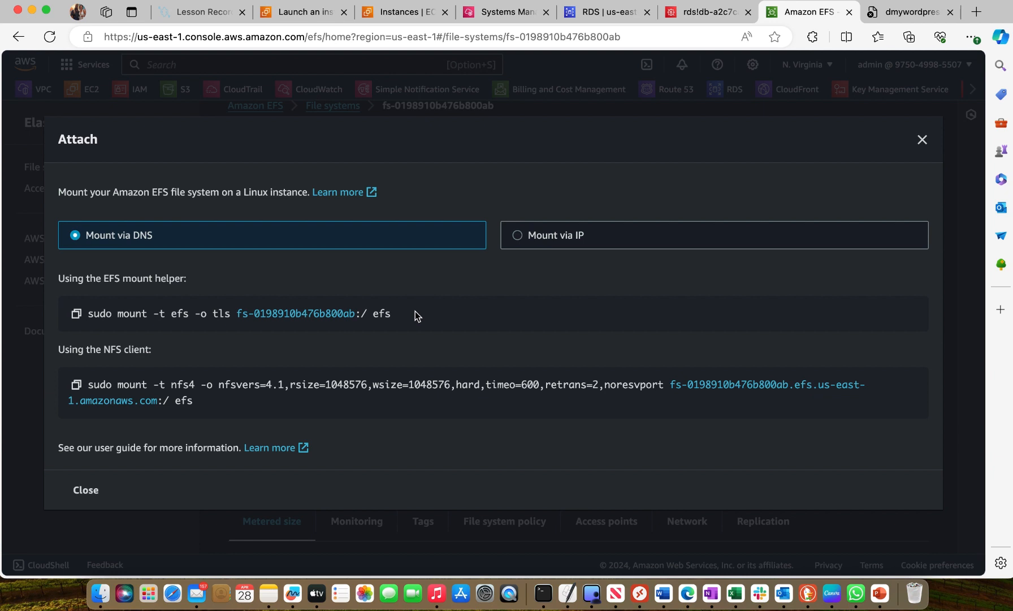
pyautogui.click(922, 139)
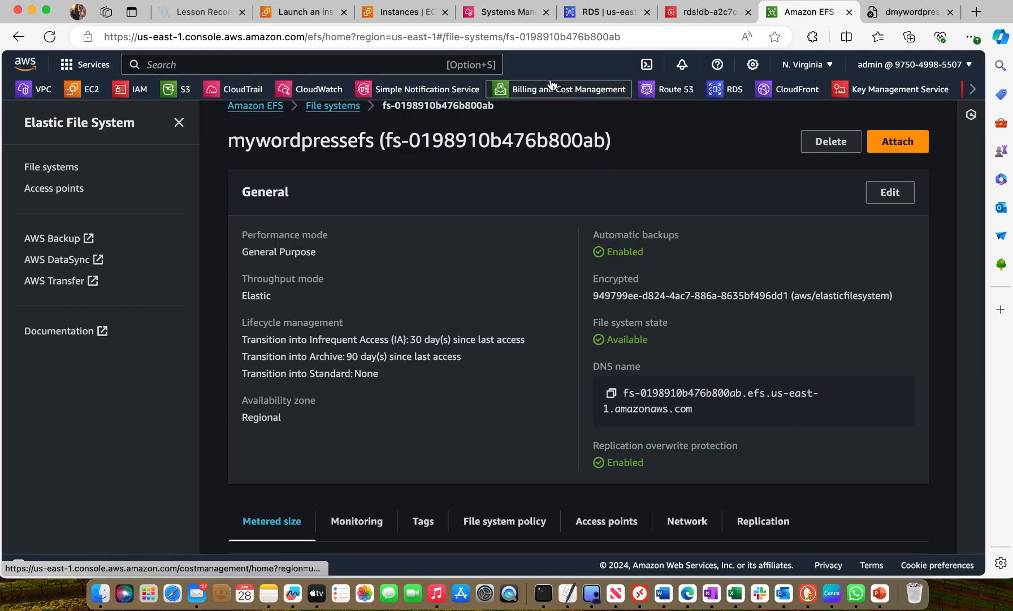
# Return to the Session Manager terminal and enter sudo mkdir at the shell prompt without running it
pyautogui.click(502, 6)
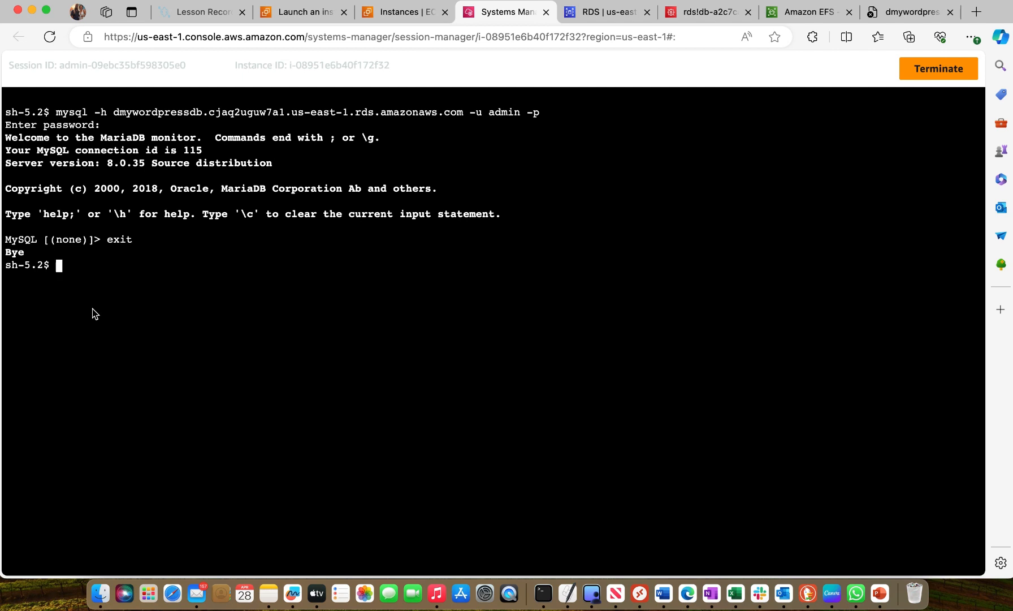
pyautogui.write('sudo mkdir')
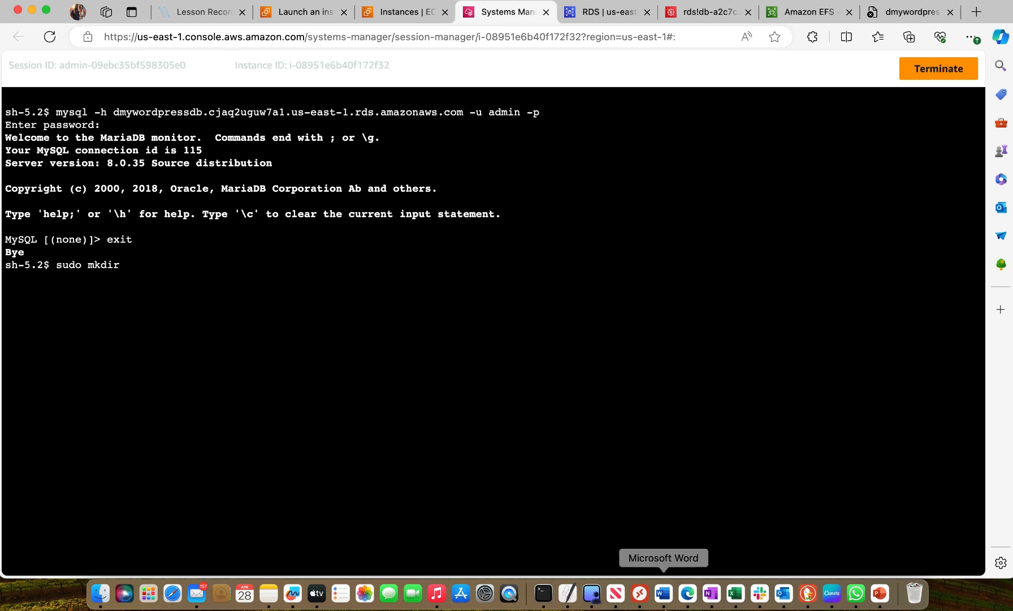
# Copy the command sudo mkdir /var/www/ from the Word notes and paste it at the session terminal prompt
pyautogui.click(663, 593)
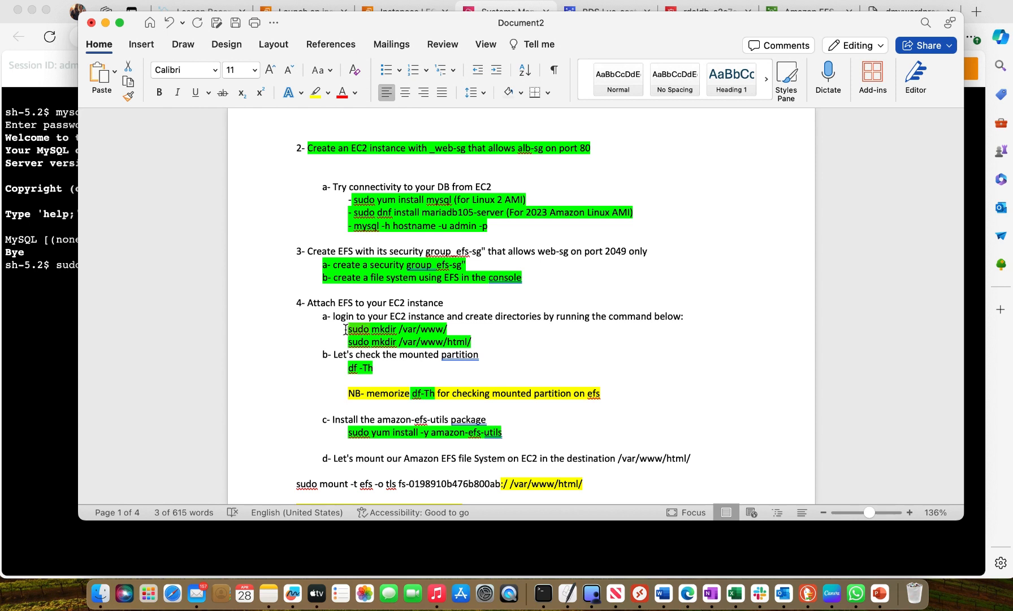
pyautogui.moveTo(346, 329); pyautogui.dragTo(448, 328)
pyautogui.rightClick(421, 330)
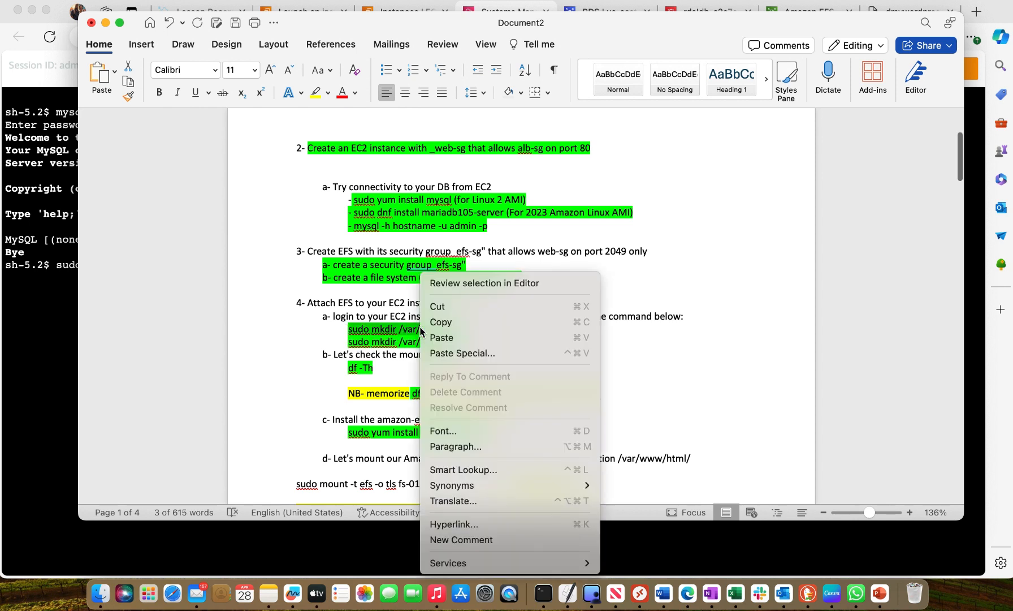
pyautogui.click(455, 322)
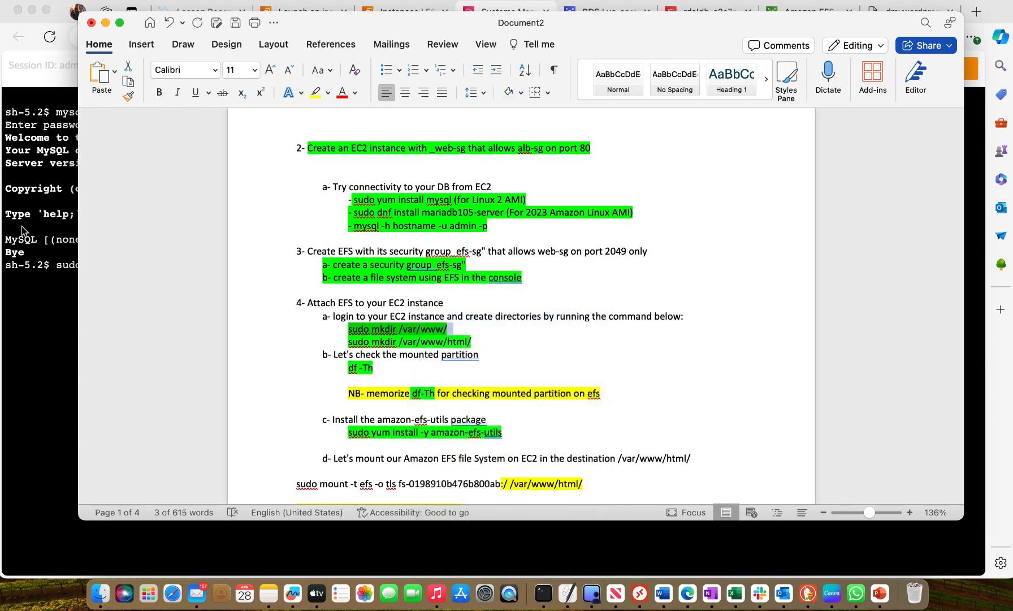
pyautogui.click(26, 284)
pyautogui.rightClick(147, 265)
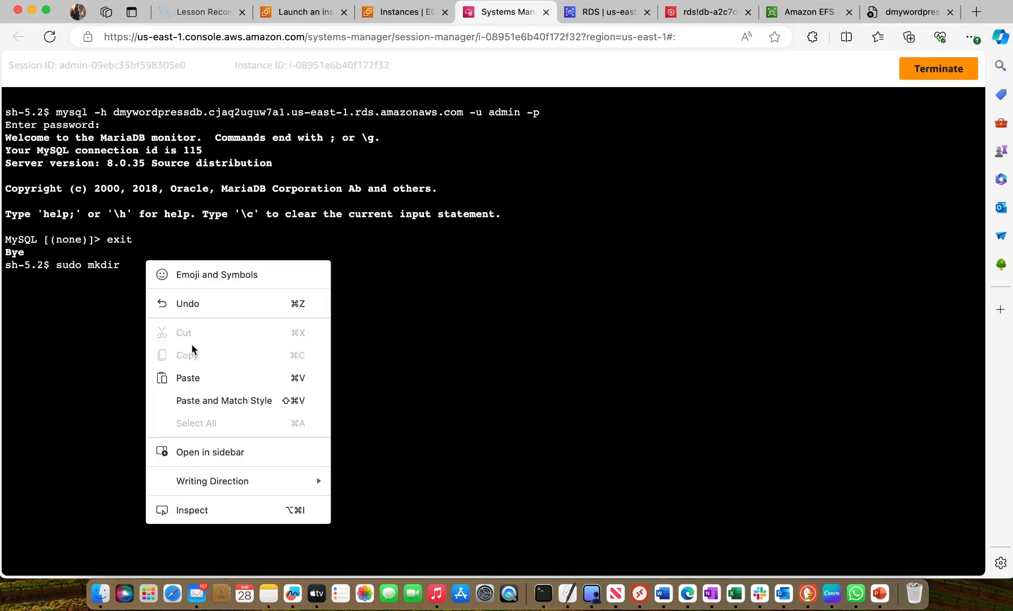
pyautogui.click(197, 378)
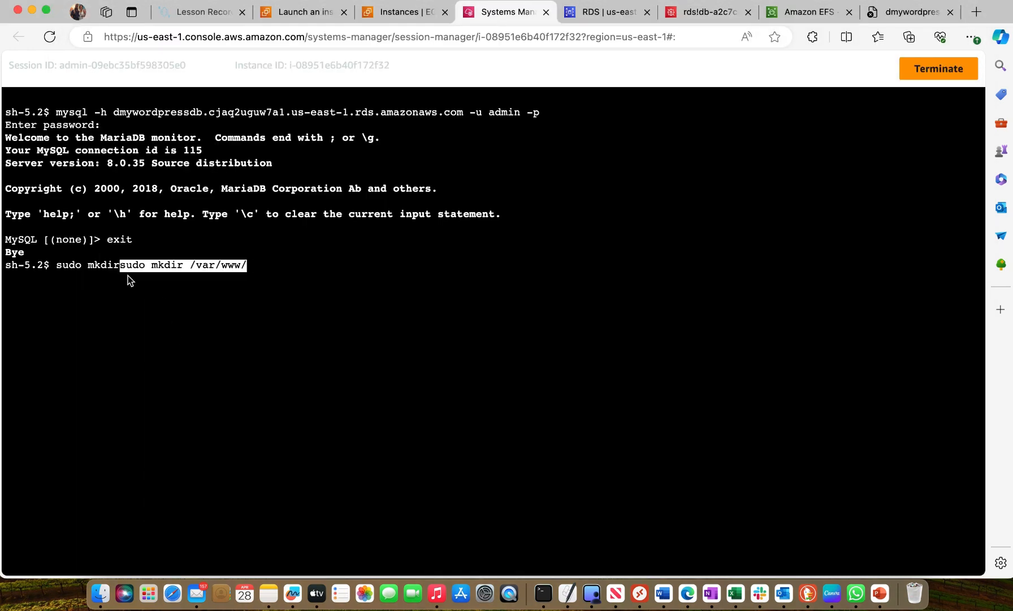
# Delete the duplicate sudo mkdir text before the pasted command, leaving only sudo mkdir /var/www/ on the command line
pyautogui.press('Left')
pyautogui.press('Left')
pyautogui.press('Left')
pyautogui.press('Left')
pyautogui.press('Left')
pyautogui.press('Left')
pyautogui.press('Left')
pyautogui.press('Left')
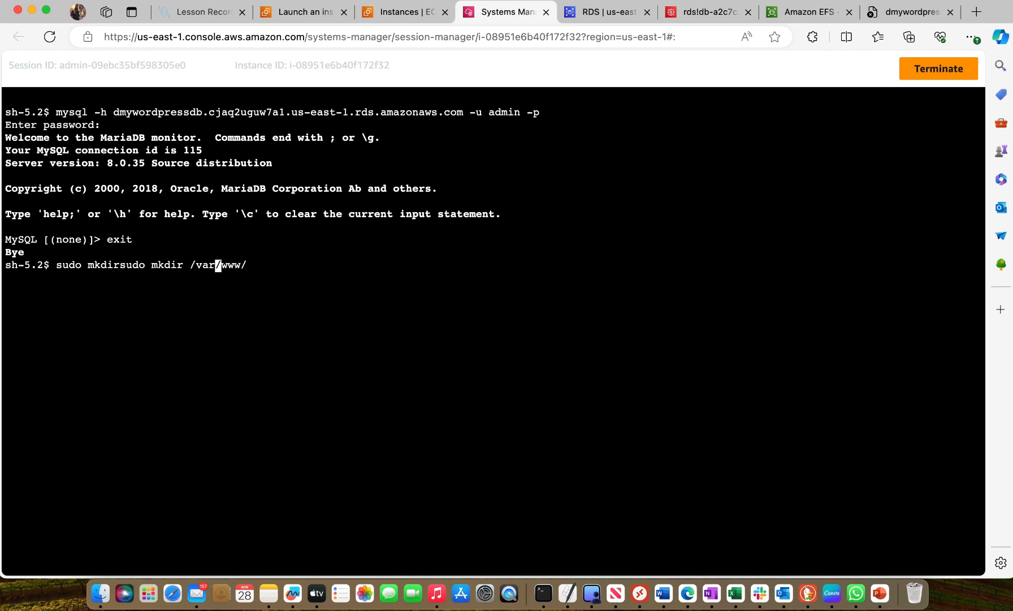
pyautogui.press('Left')
pyautogui.press('Left')
pyautogui.press('Left')
pyautogui.press('Left')
pyautogui.press('Left')
pyautogui.press('Left')
pyautogui.press('Left')
pyautogui.press('Left')
pyautogui.press('Left')
pyautogui.press('Left')
pyautogui.press('Left')
pyautogui.press('Left')
pyautogui.press('Left')
pyautogui.press('BackSpace')
pyautogui.press('BackSpace')
pyautogui.press('BackSpace')
pyautogui.press('BackSpace')
pyautogui.press('BackSpace')
pyautogui.press('BackSpace')
pyautogui.press('BackSpace')
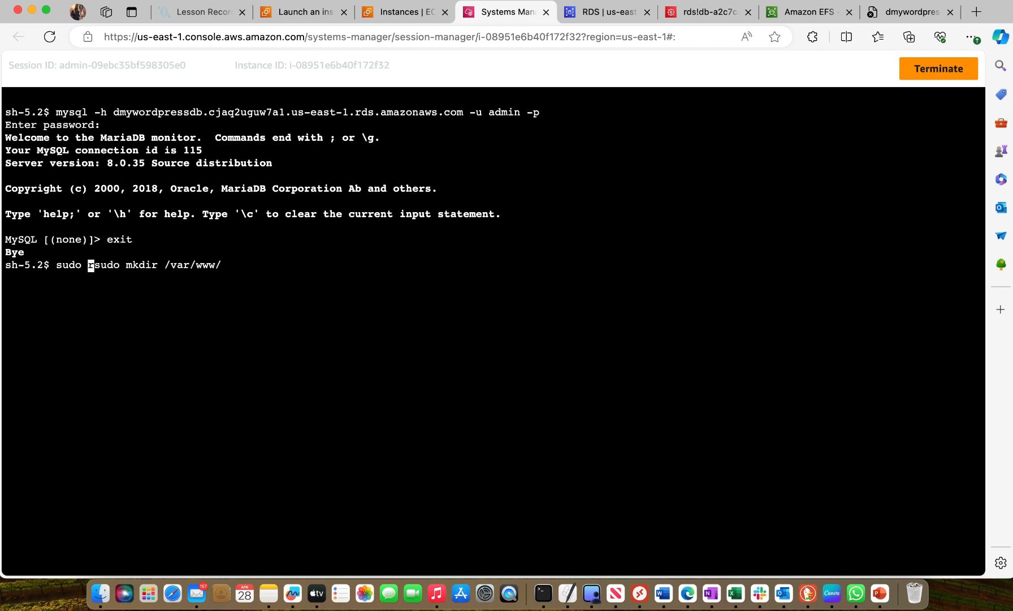
pyautogui.press('BackSpace')
pyautogui.press('BackSpace')
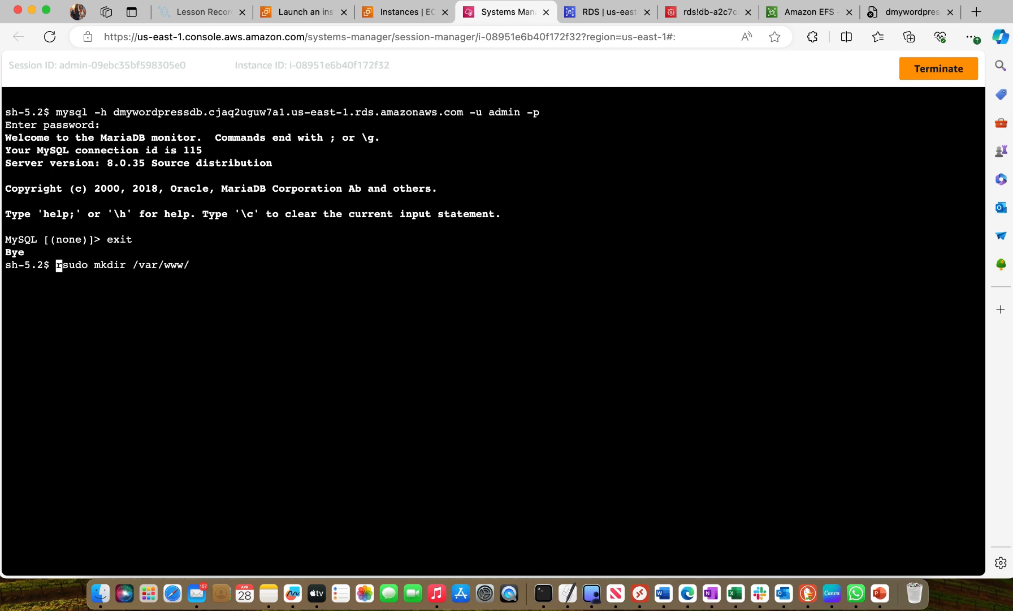
pyautogui.press('Delete')
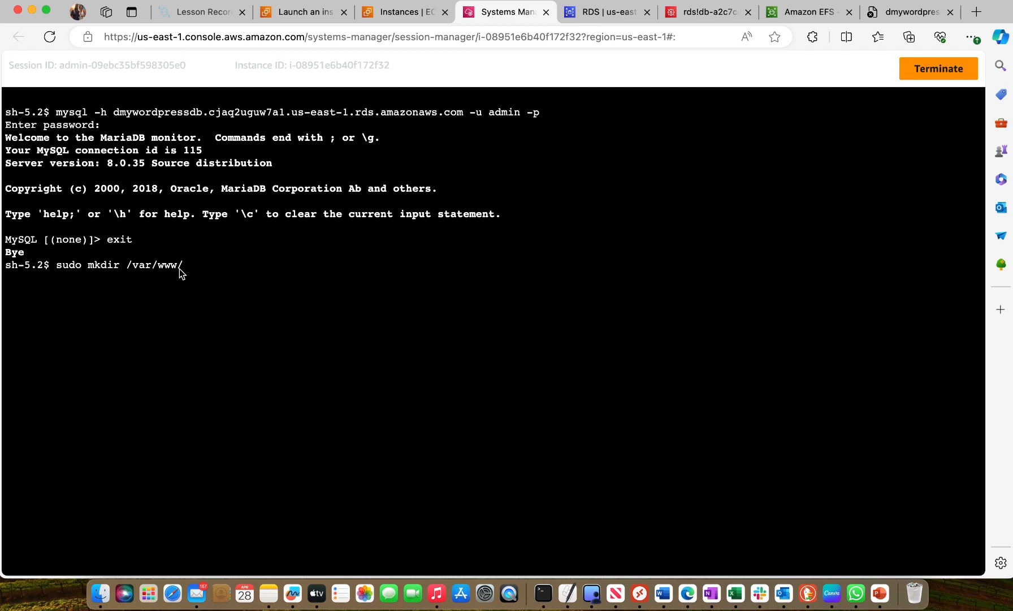
# Run the prepared command sudo mkdir /var/www/ to create the /var/www directory on the instance
pyautogui.hotkey('ctrl', 'a')
pyautogui.press('Right')
pyautogui.press('Right')
pyautogui.press('Right')
pyautogui.press('Right')
pyautogui.press('Right')
pyautogui.press('Right')
pyautogui.press('Right')
pyautogui.press('Right')
pyautogui.press('Right')
pyautogui.press('Right')
pyautogui.press('Right')
pyautogui.press('Right')
pyautogui.press('Right')
pyautogui.press('Right')
pyautogui.press('Right')
pyautogui.press('Right')
pyautogui.press('Right')
pyautogui.hotkey('ctrl', 'e')
pyautogui.press('Return')
# List the current directory's contents with ls and clear the terminal
pyautogui.write('ls')
pyautogui.press('Return')
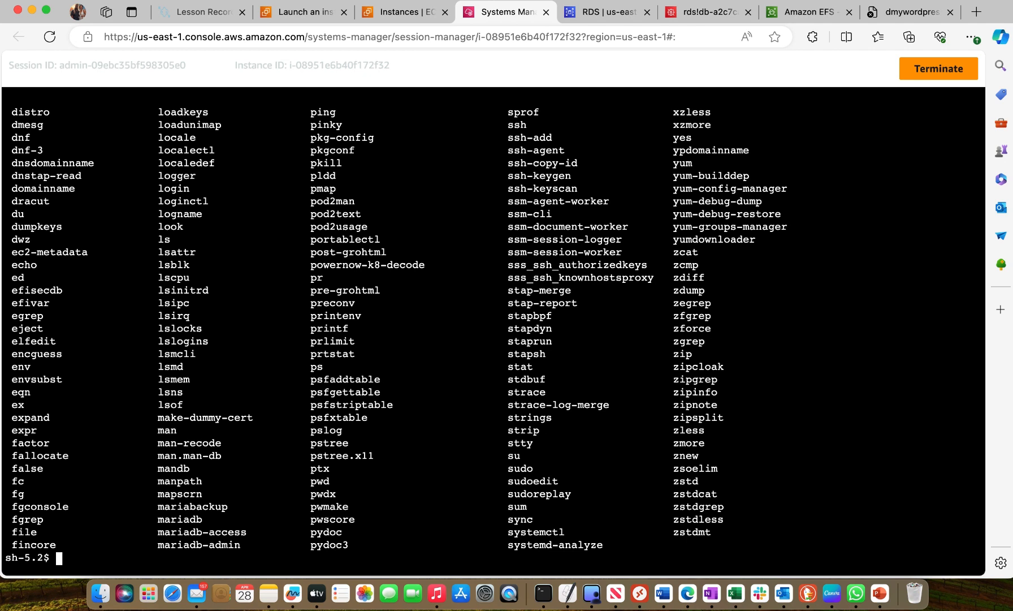
pyautogui.write('clear')
pyautogui.press('Return')
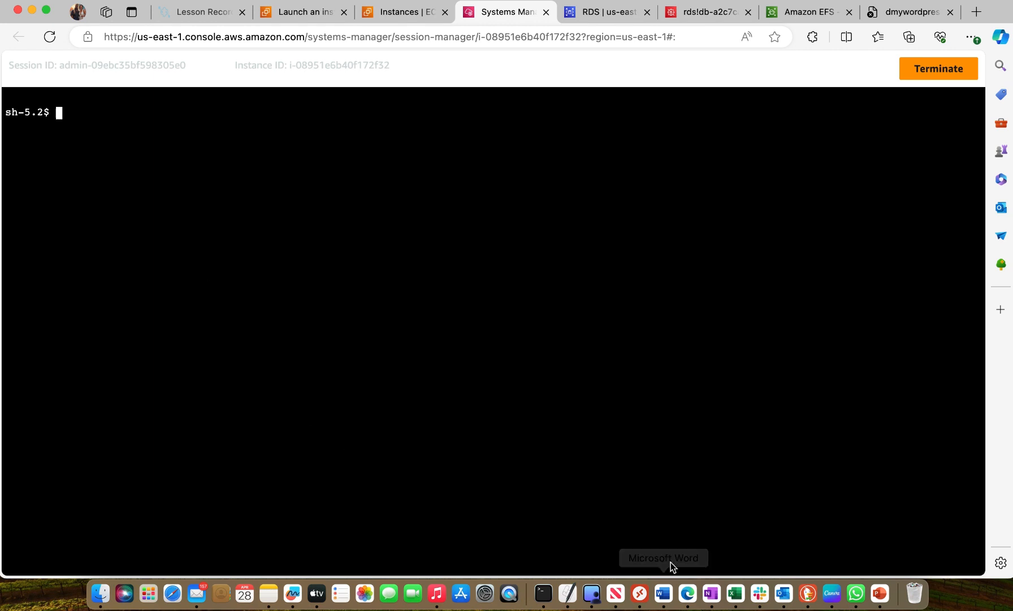
# Copy the command sudo mkdir /var/www/html/ from the Word notes and run it in the Session Manager terminal
pyautogui.click(664, 594)
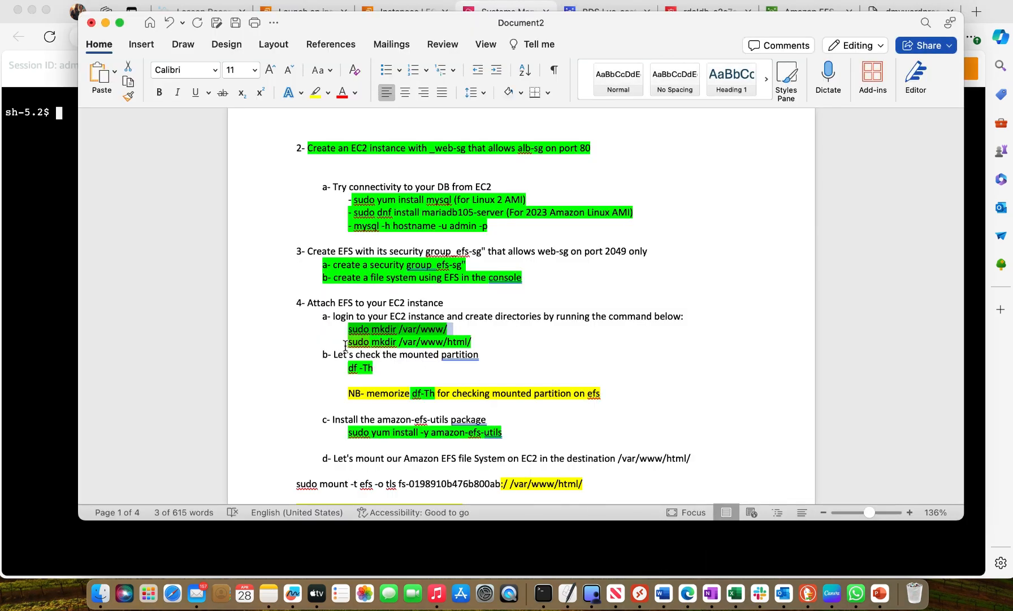
pyautogui.rightClick(346, 342)
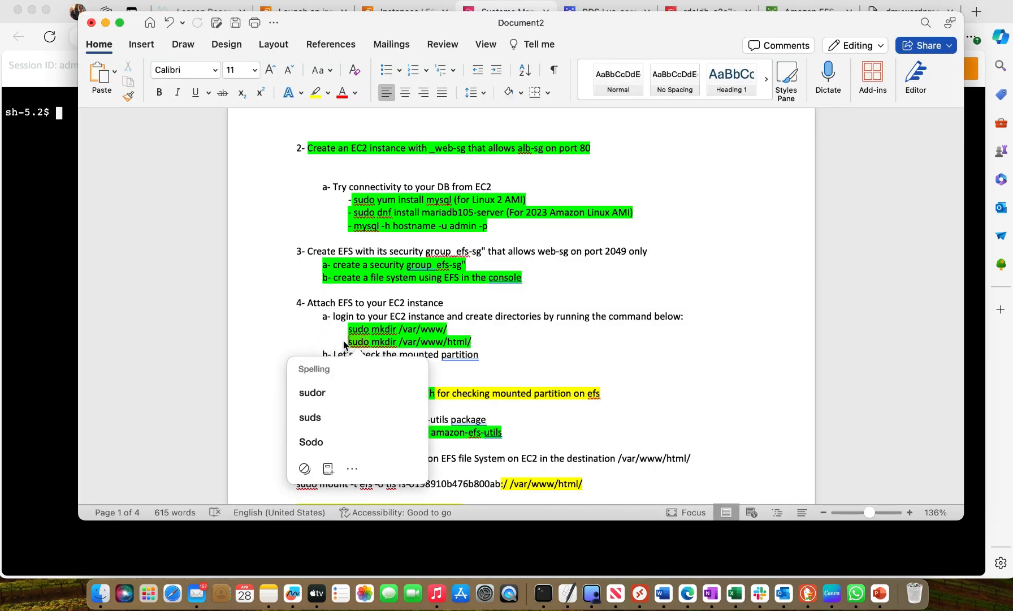
pyautogui.moveTo(343, 341); pyautogui.dragTo(472, 347)
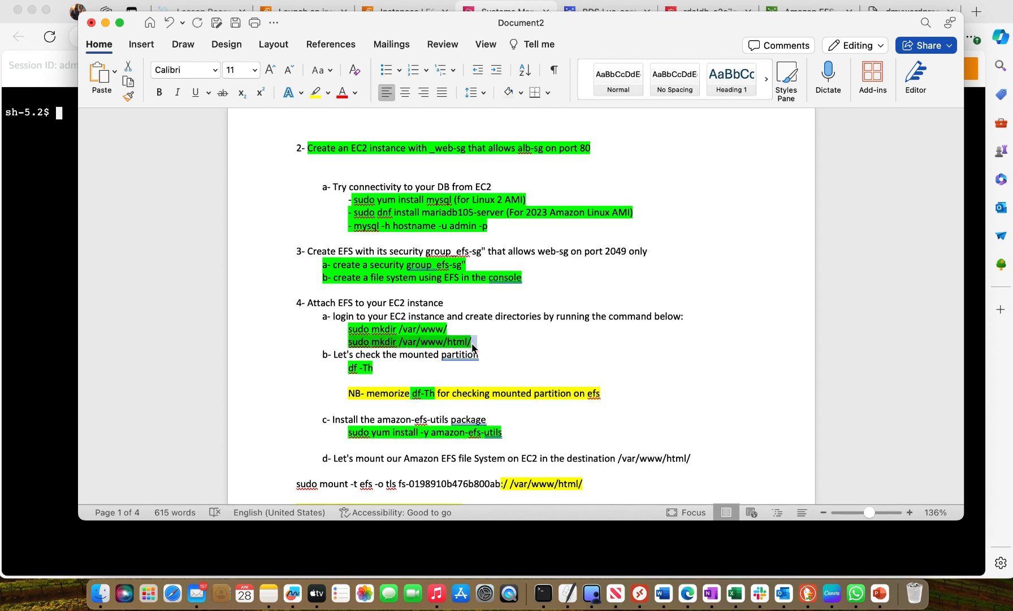
pyautogui.rightClick(472, 347)
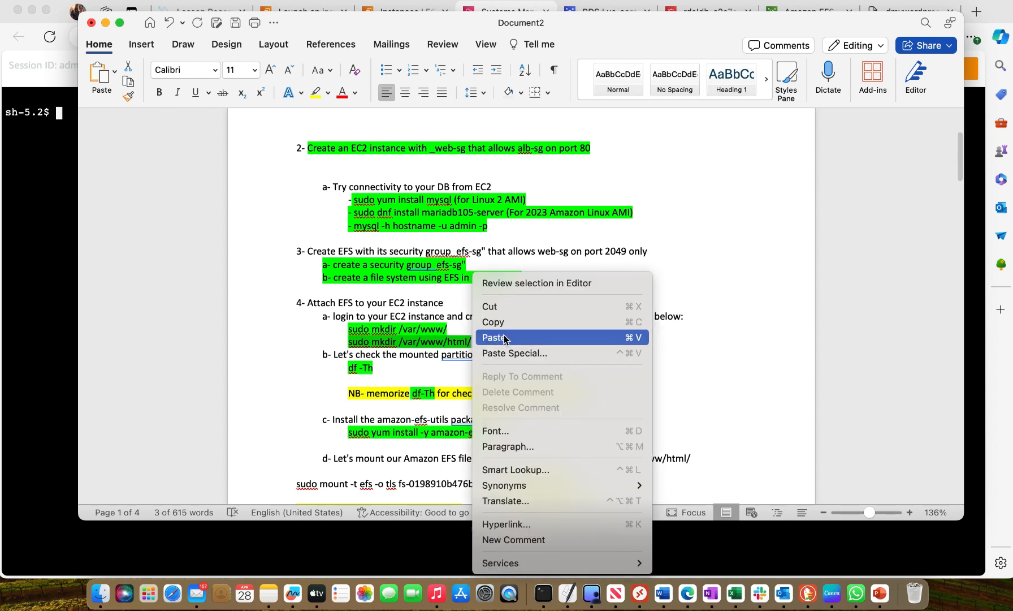
pyautogui.click(501, 325)
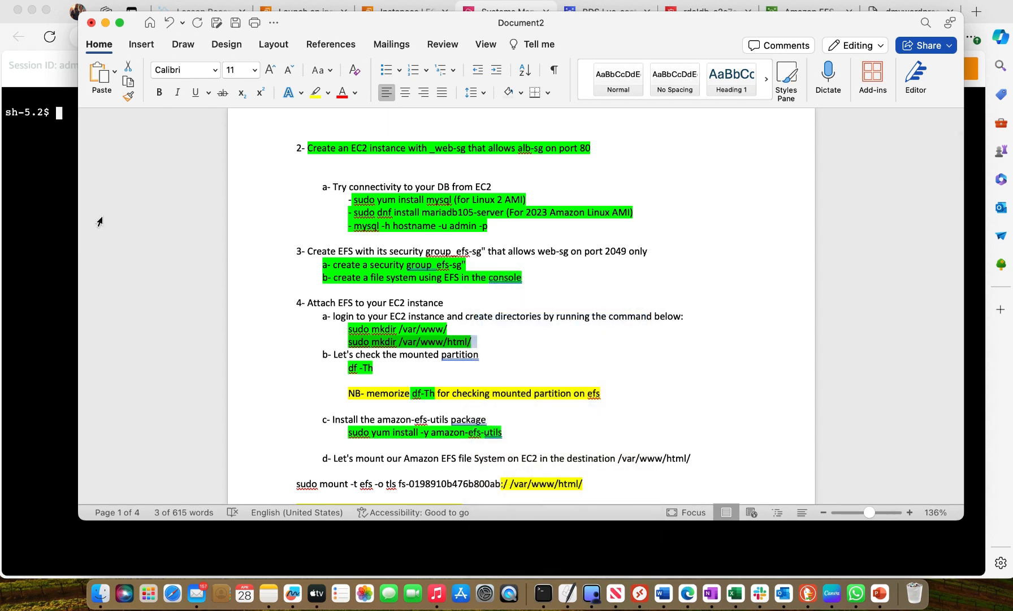
pyautogui.click(56, 191)
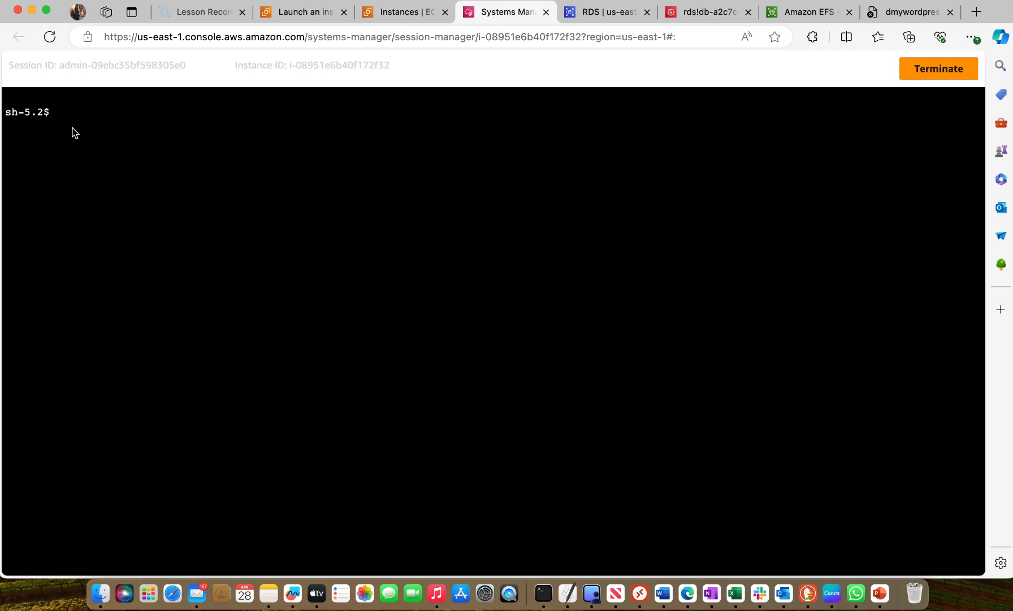
pyautogui.rightClick(71, 115)
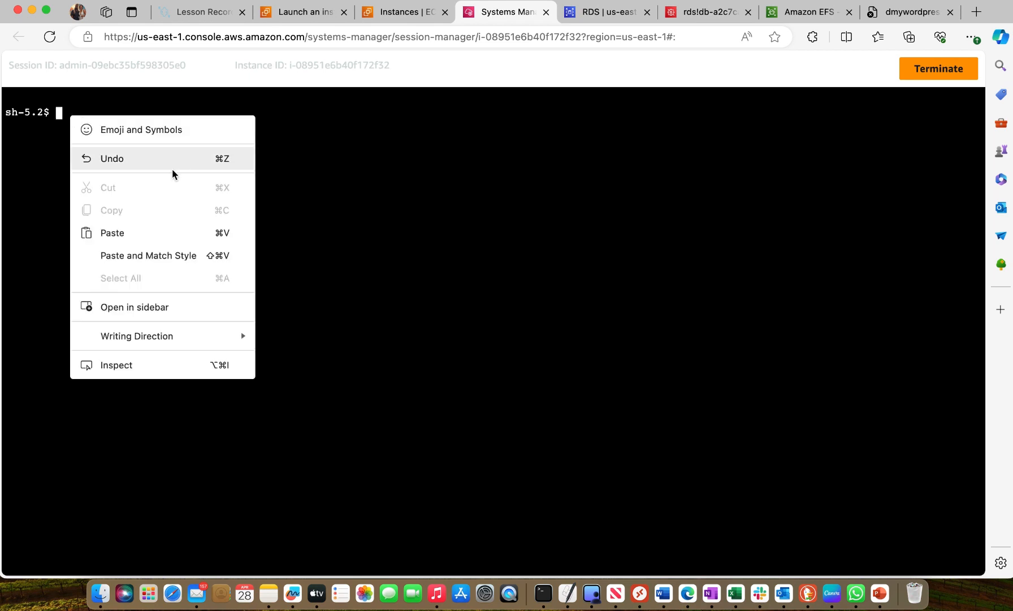
pyautogui.click(111, 236)
pyautogui.press('Return')
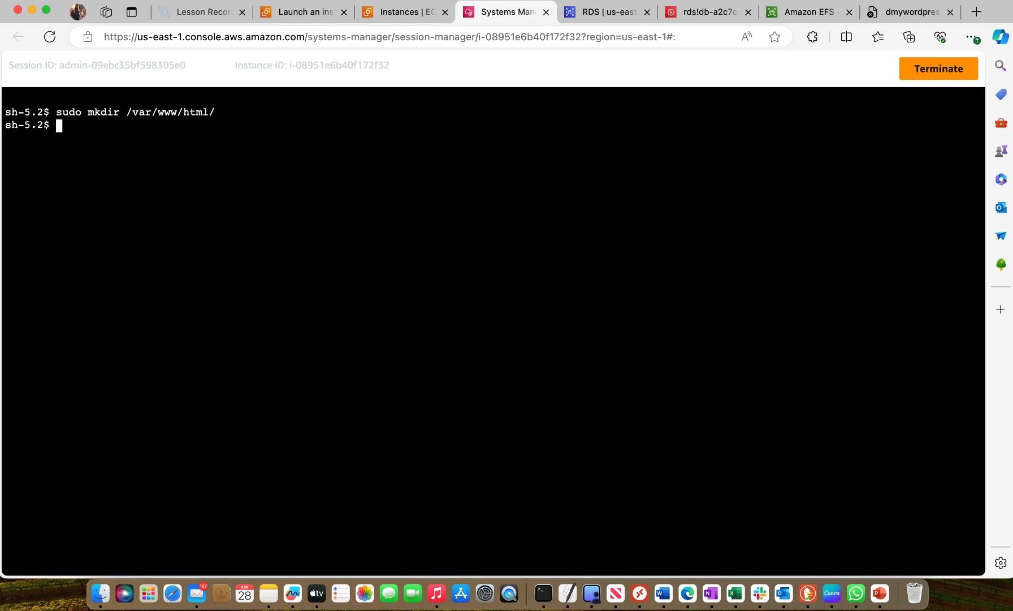
# List the contents of the new web directory with ls /var/www/html/
pyautogui.write('ls /var/www/html')
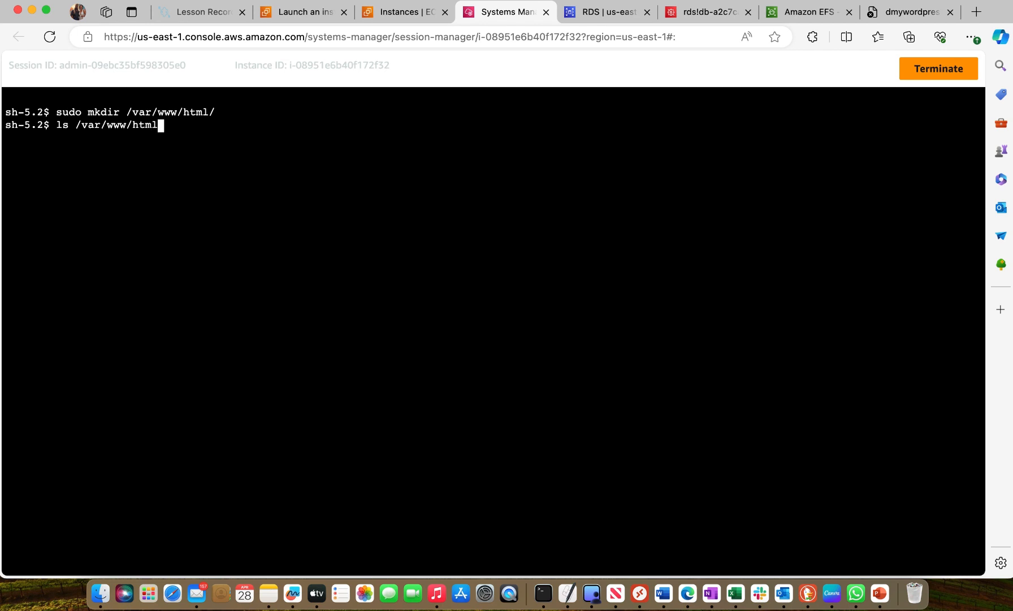
pyautogui.write('/')
pyautogui.press('Return')
# Copy df -Th from the Word notes and run it in the session terminal to check the mounted partitions
pyautogui.click(663, 593)
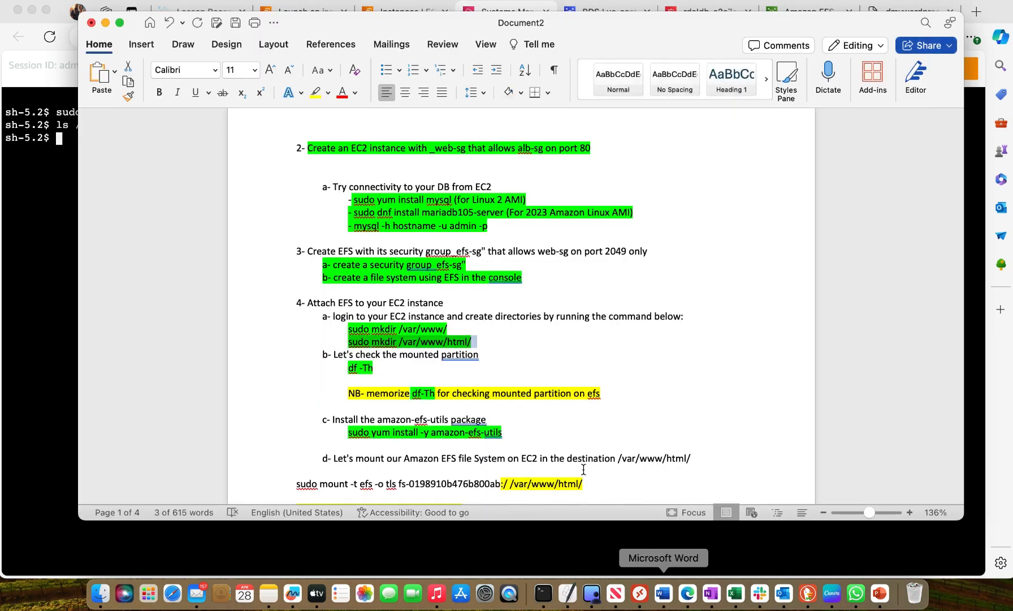
pyautogui.click(337, 368)
pyautogui.click(341, 367)
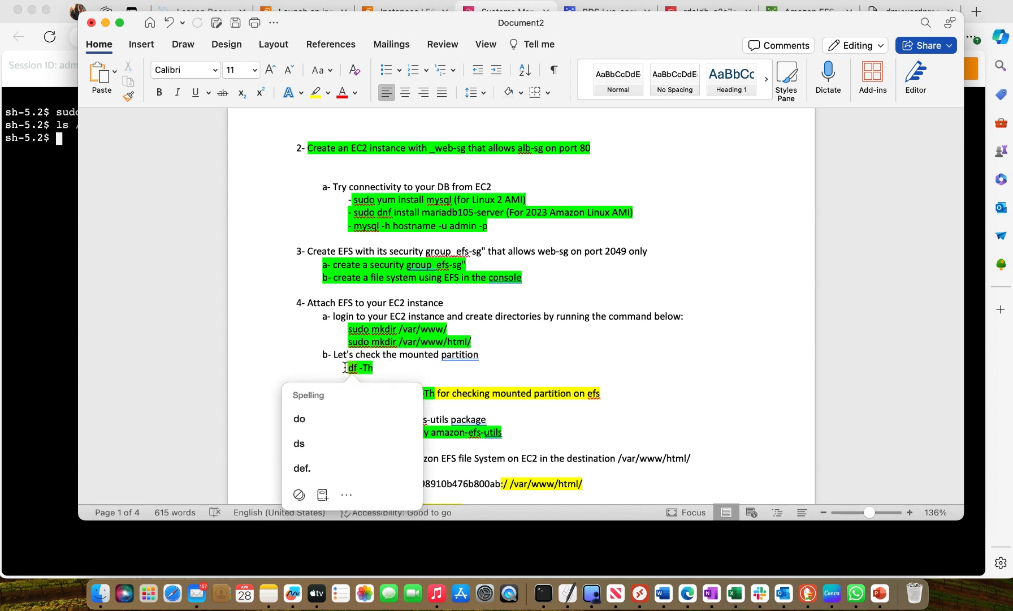
pyautogui.moveTo(345, 367); pyautogui.dragTo(369, 368)
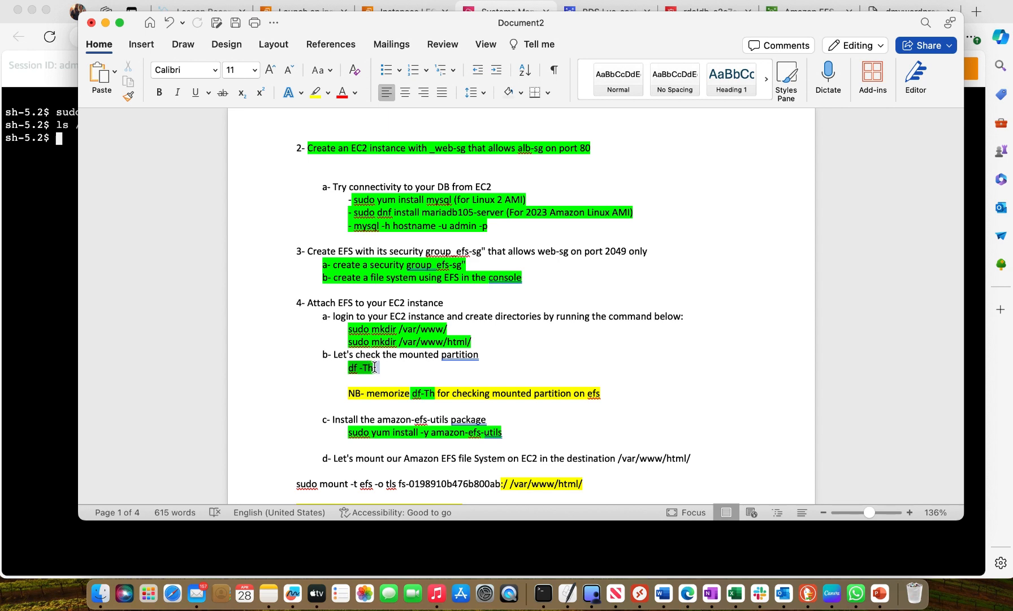
pyautogui.rightClick(372, 366)
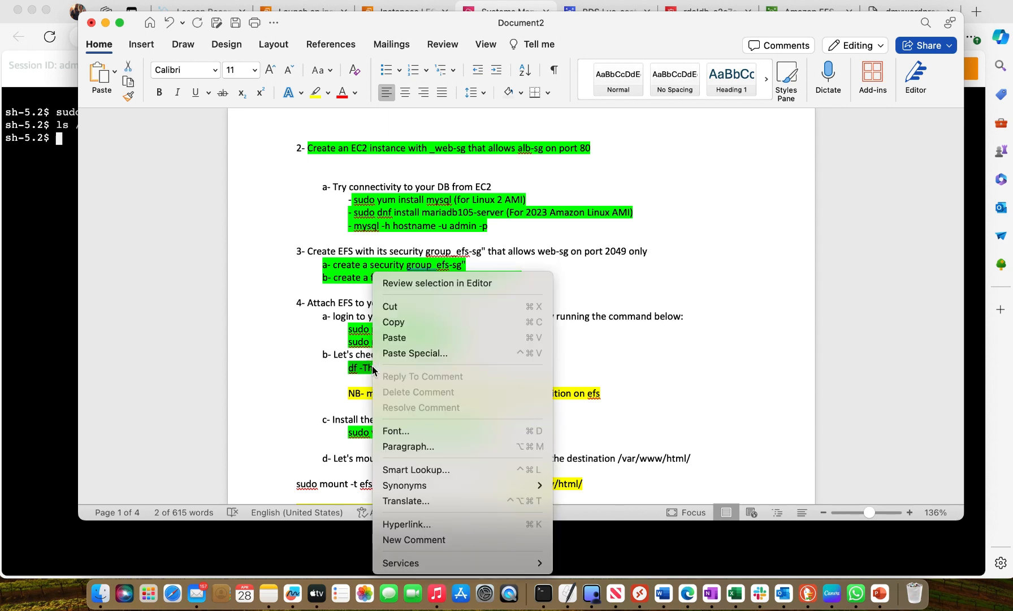
pyautogui.click(404, 321)
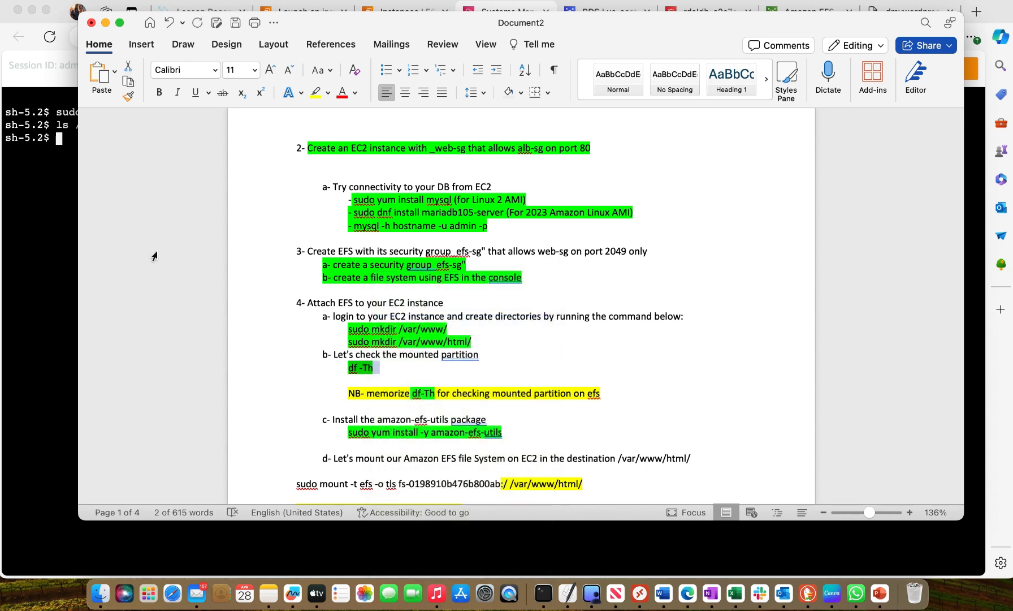
pyautogui.click(70, 250)
pyautogui.rightClick(52, 141)
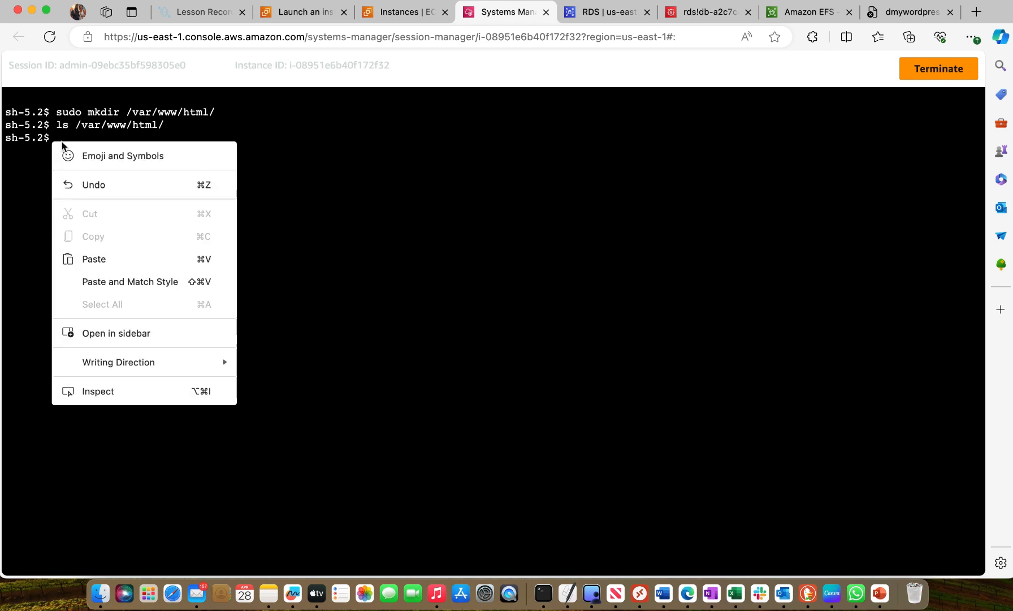
pyautogui.click(94, 259)
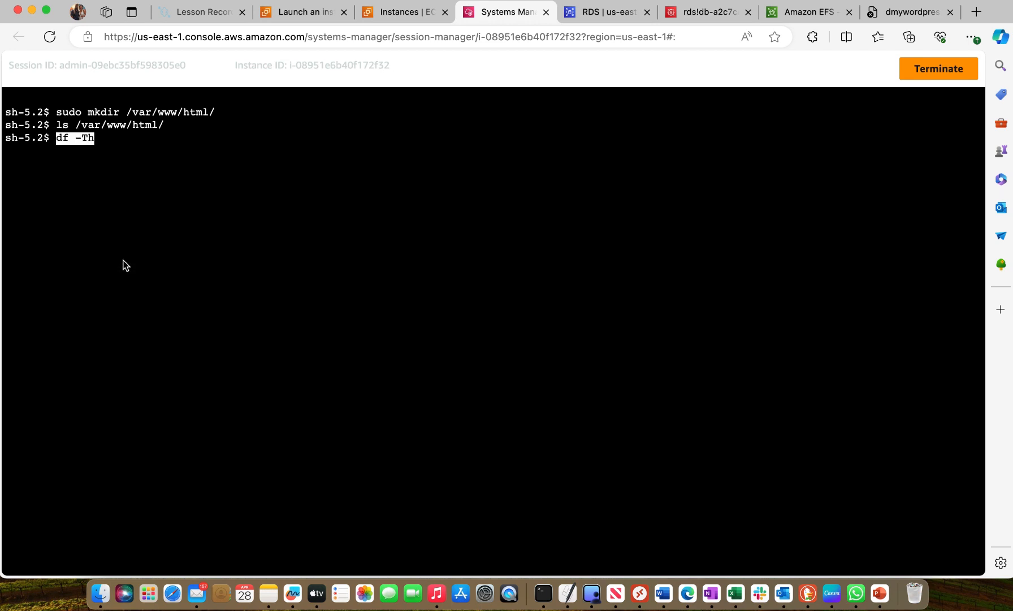
pyautogui.press('Return')
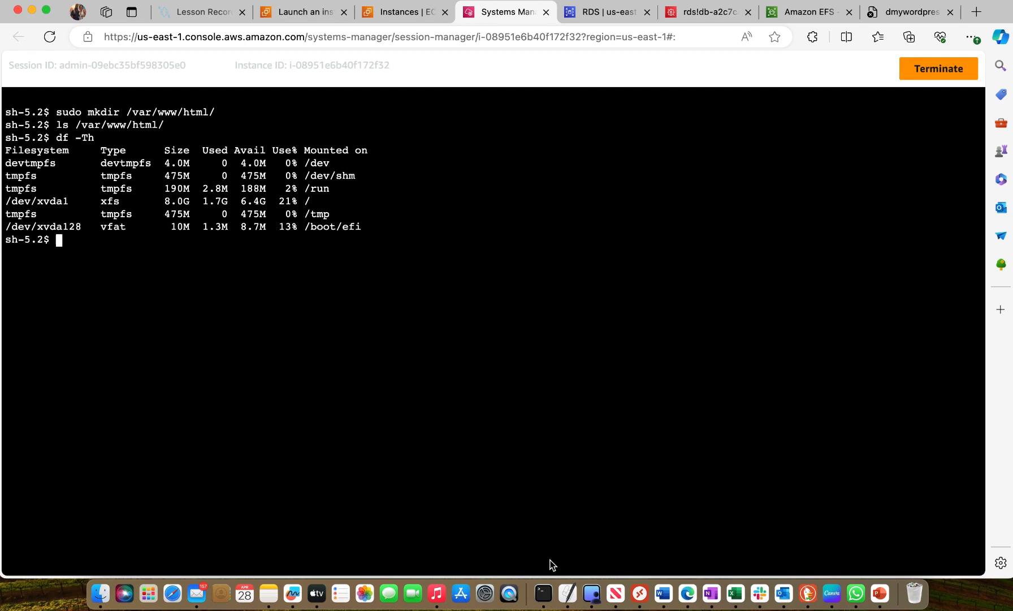
# Copy the package installation command sudo yum install -y amazon-efs-utils from the Word notes
pyautogui.click(663, 593)
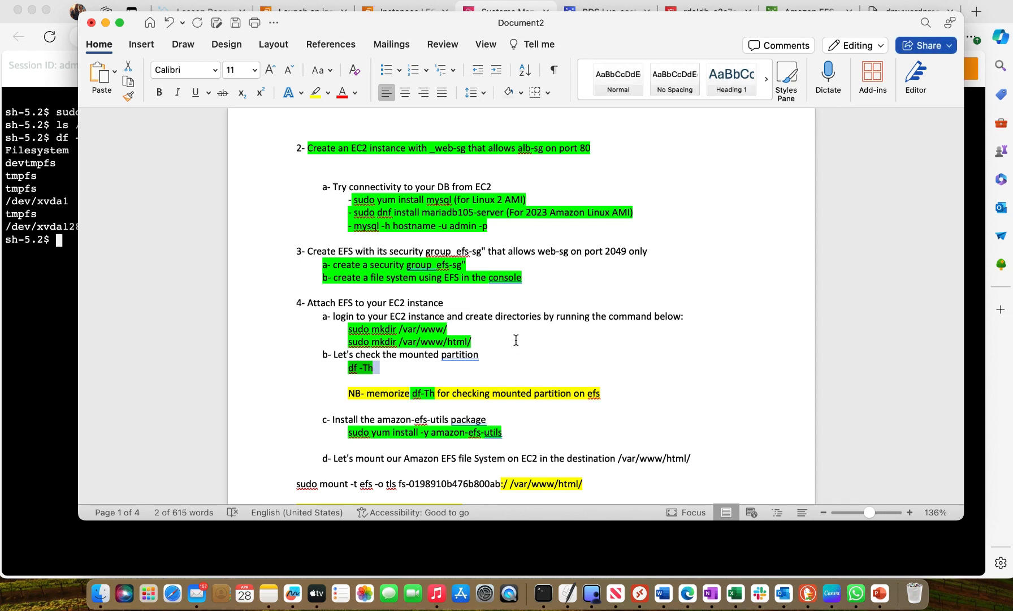
pyautogui.scroll(-3, 515, 340)
pyautogui.click(409, 292)
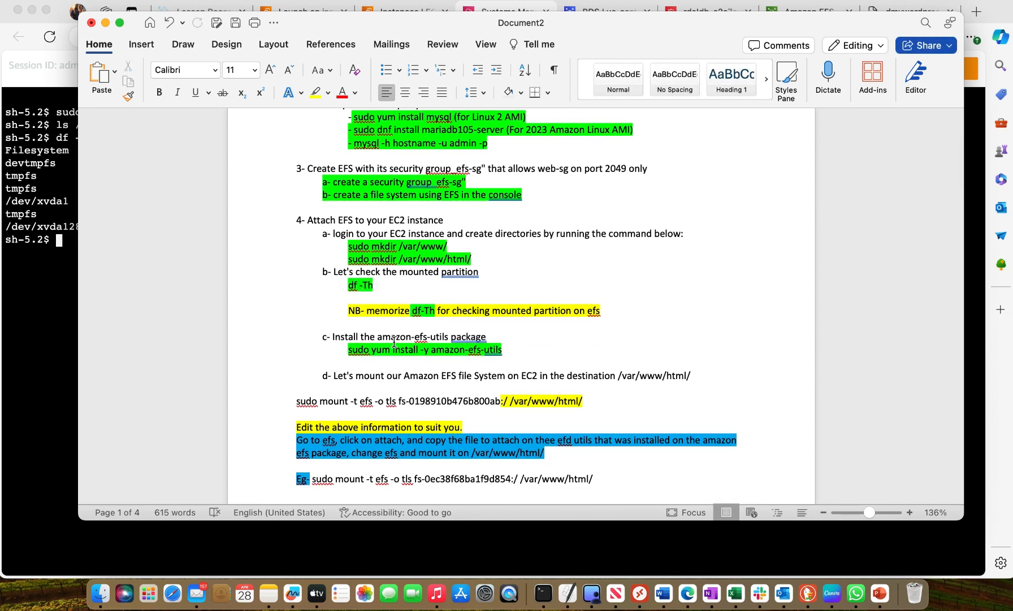
pyautogui.click(350, 350)
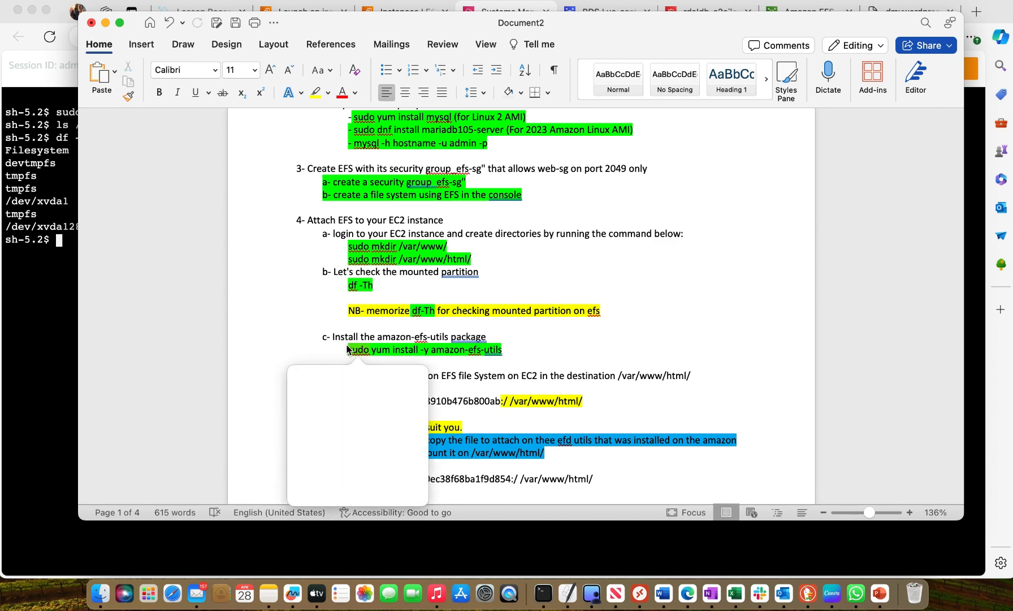
pyautogui.click(606, 344)
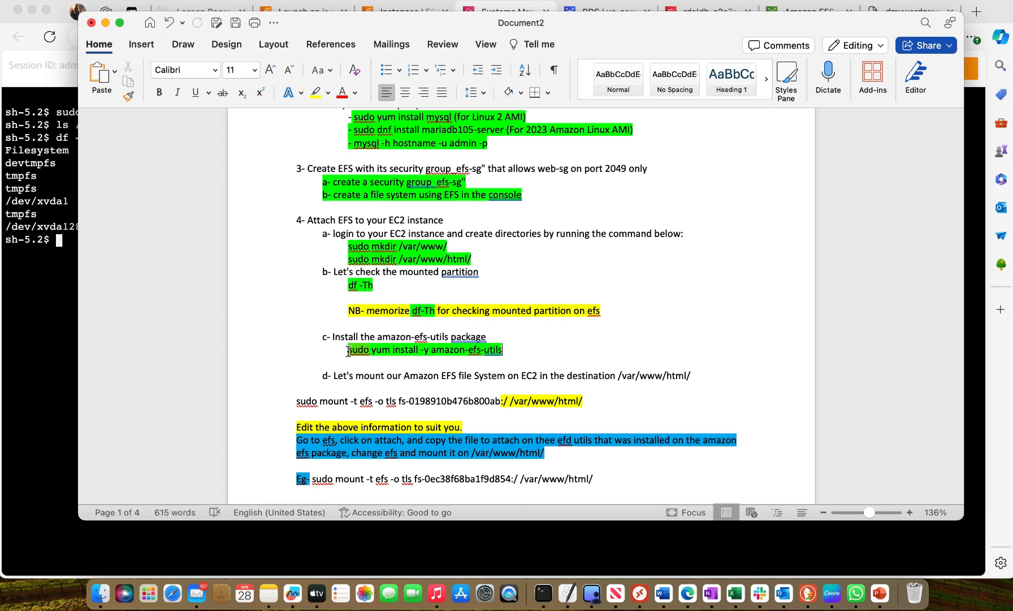
pyautogui.moveTo(348, 351); pyautogui.dragTo(501, 351)
pyautogui.click(502, 351)
pyautogui.moveTo(347, 350); pyautogui.dragTo(492, 355)
pyautogui.rightClick(492, 355)
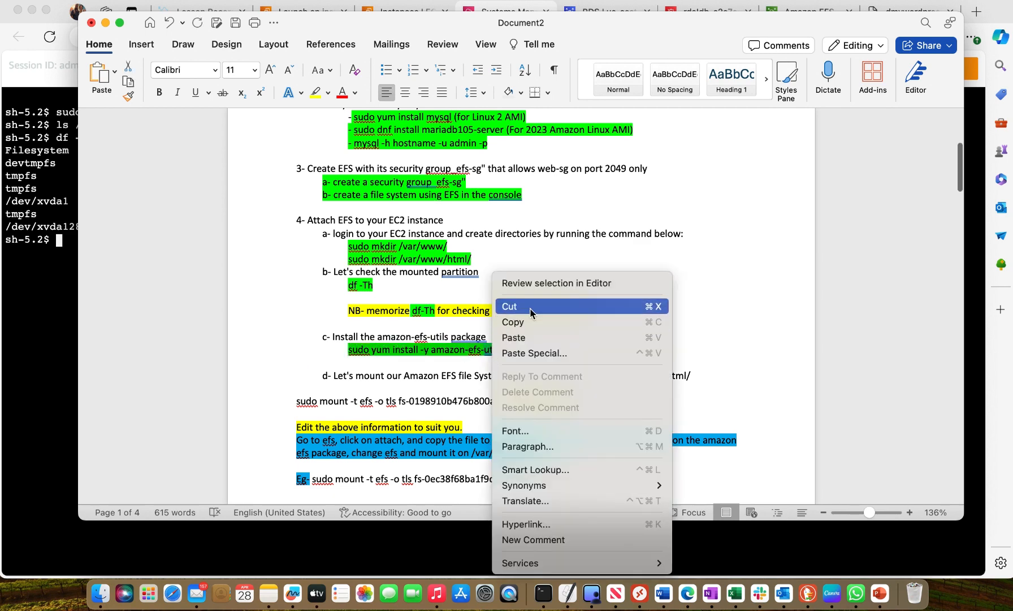
pyautogui.click(523, 322)
# Install amazon-efs-utils by pasting and running the copied command in the session terminal, and clear the terminal
pyautogui.click(14, 249)
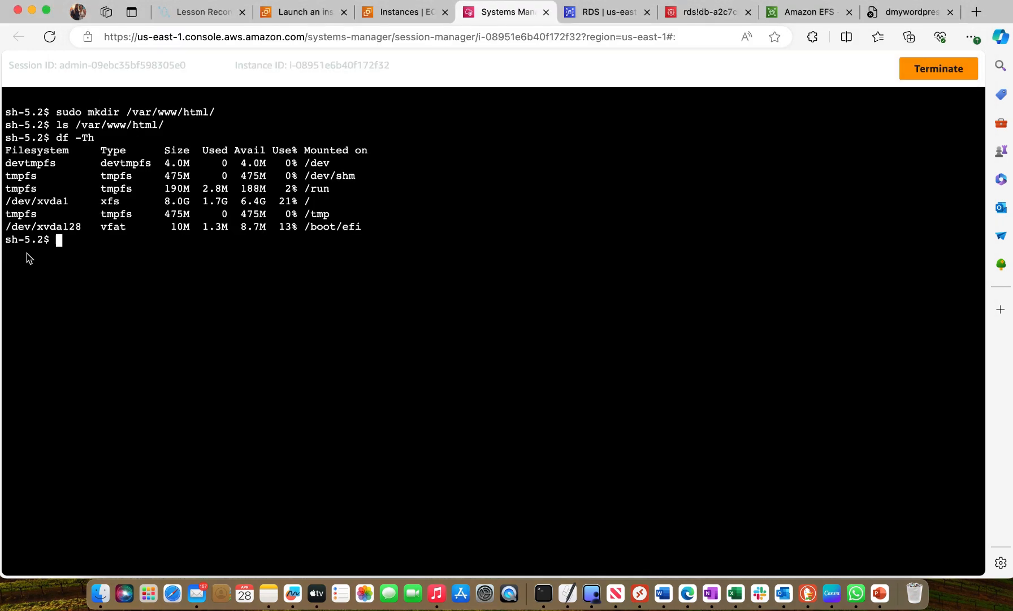
pyautogui.rightClick(68, 239)
pyautogui.click(113, 356)
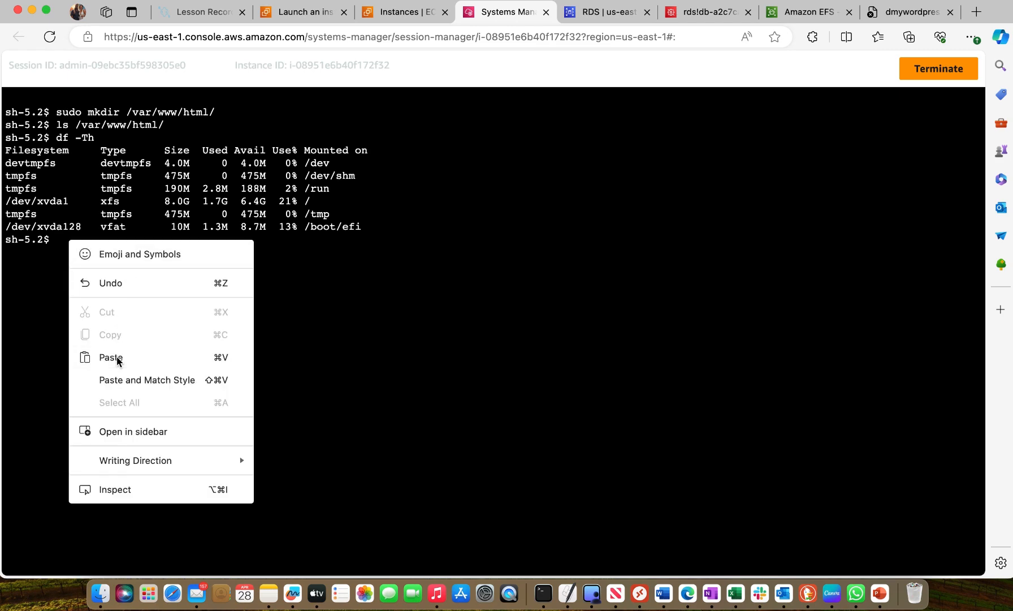
pyautogui.press('Return')
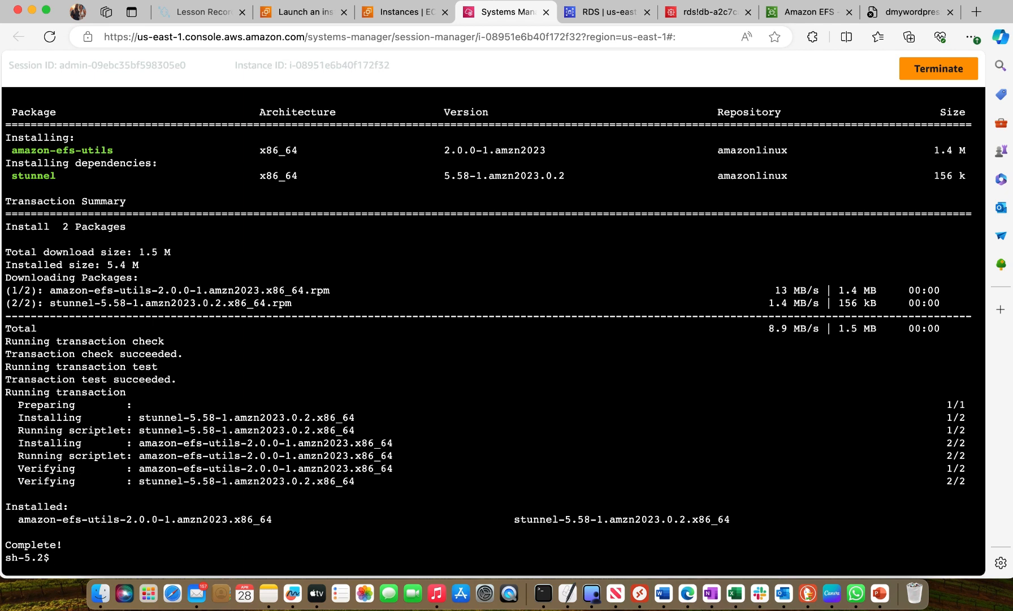
pyautogui.write('clear')
pyautogui.press('Return')
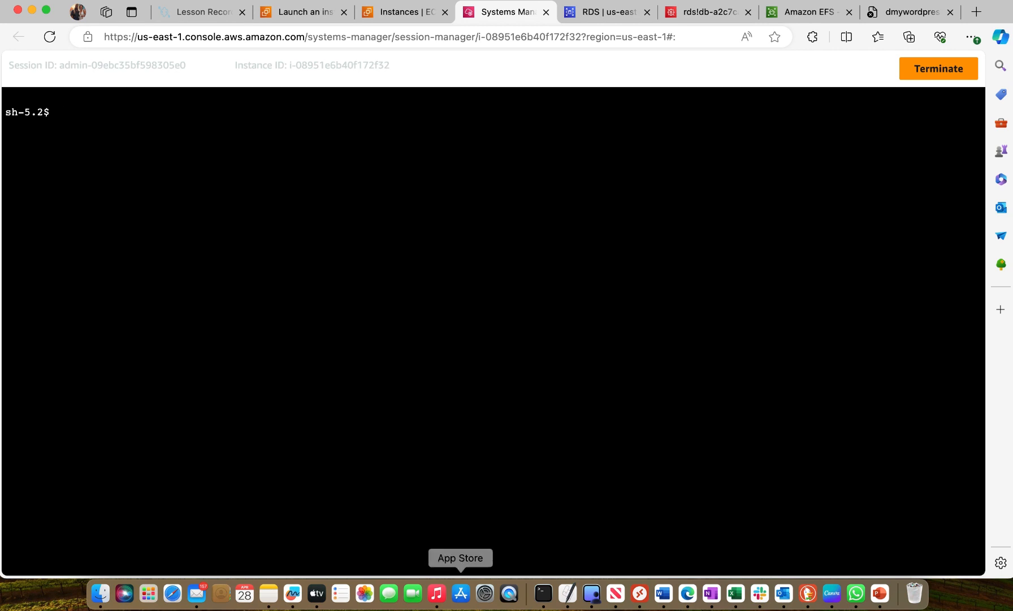
# Check the mount step in the Word notes, then open the Attach instructions for the mywordpressefs file system in the EFS console
pyautogui.click(663, 593)
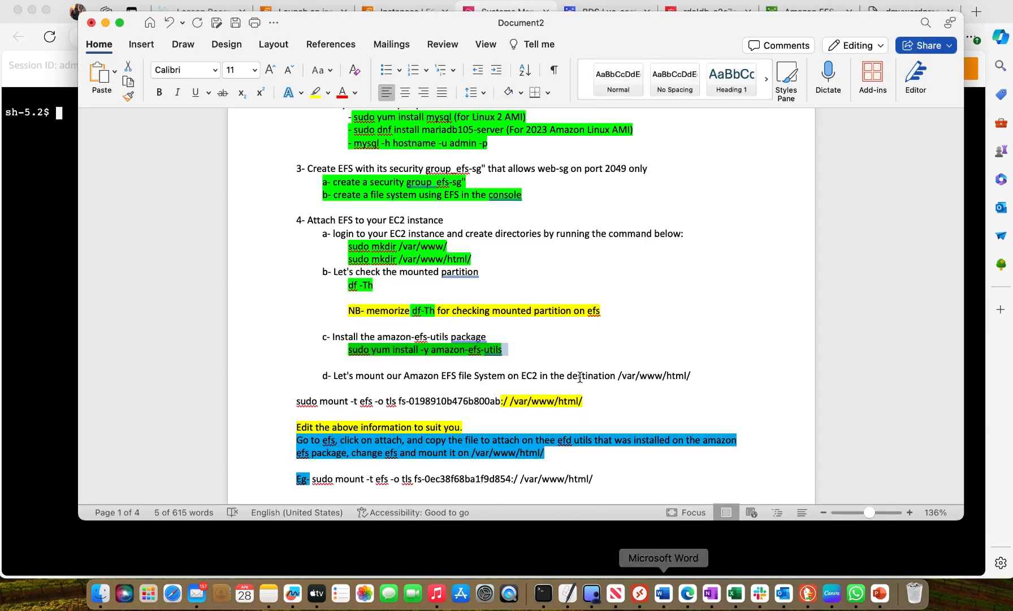
pyautogui.scroll(-5, 580, 362)
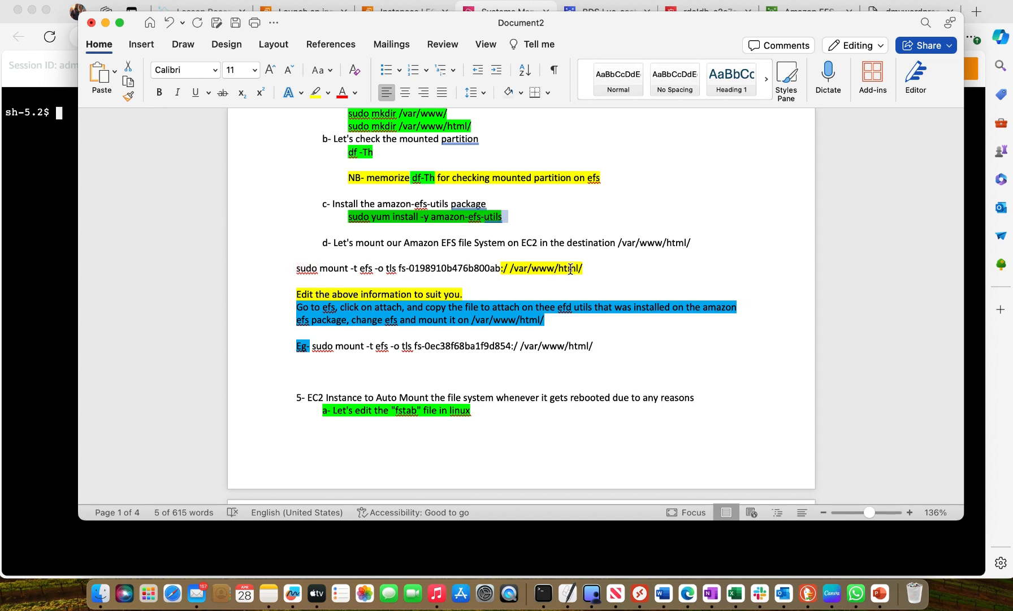
pyautogui.click(31, 214)
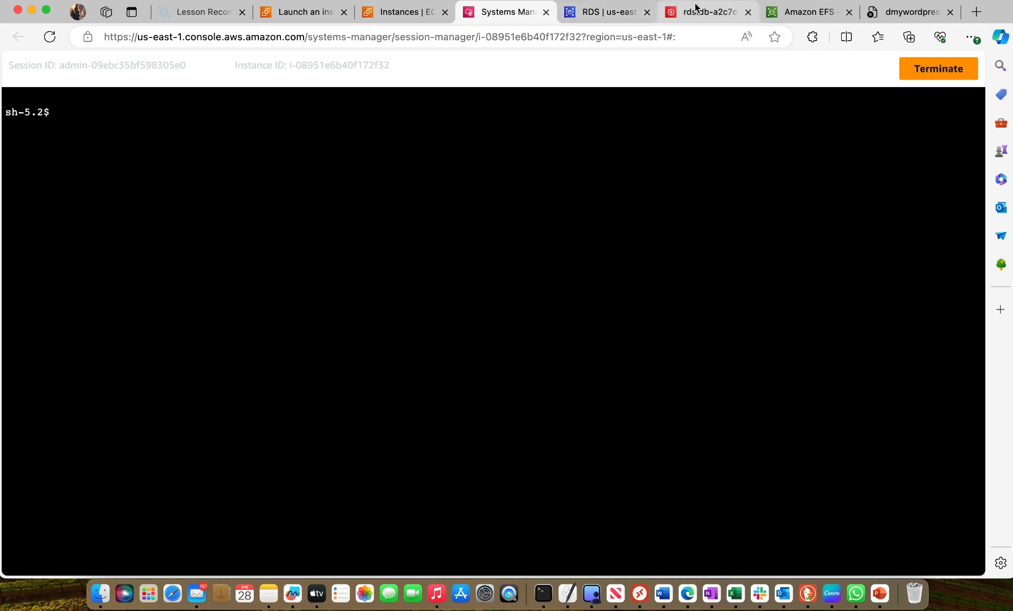
pyautogui.click(797, 13)
pyautogui.scroll(-1, 485, 277)
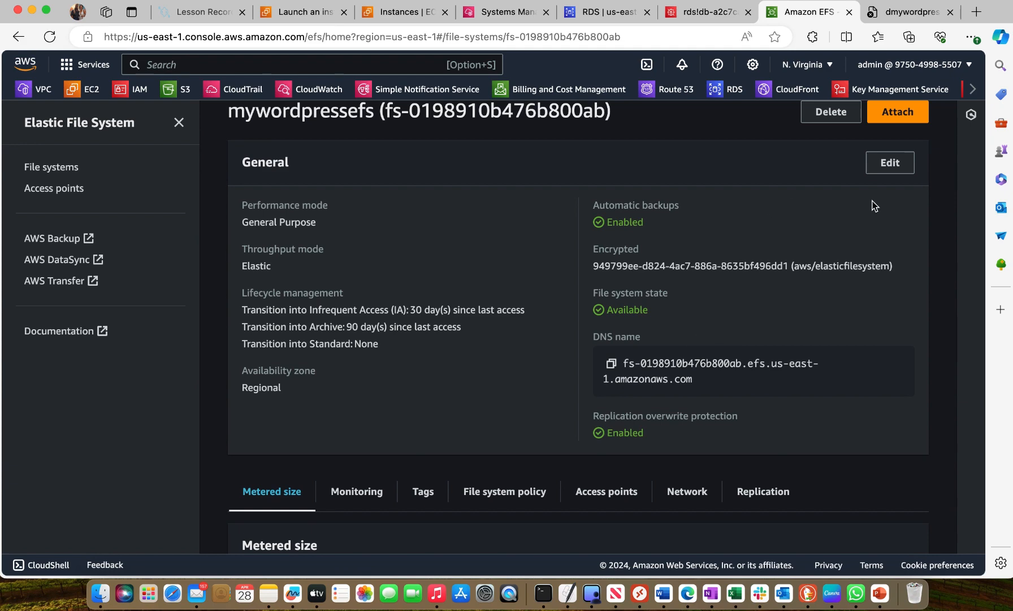
pyautogui.click(898, 112)
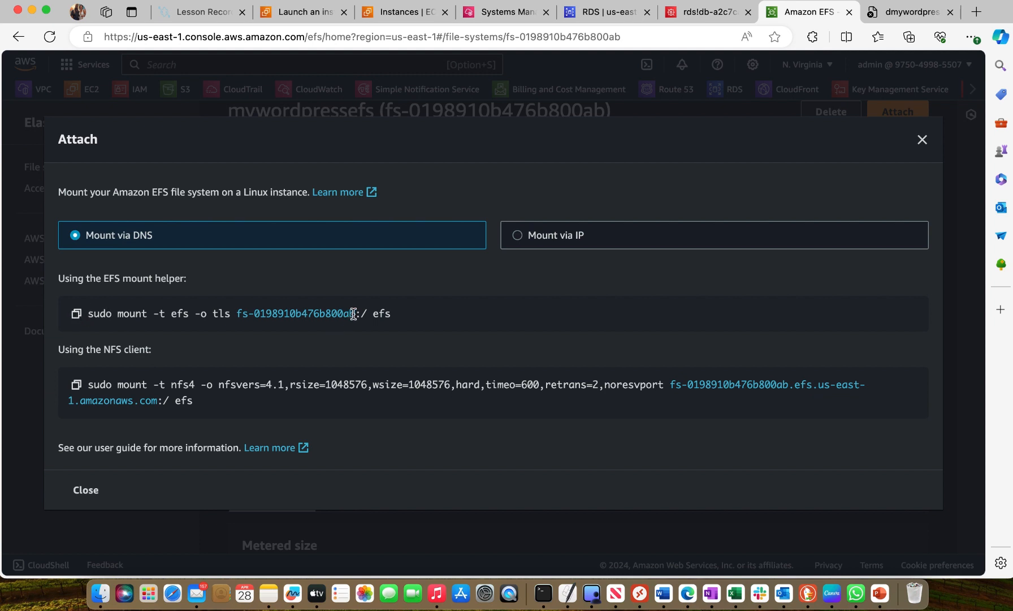
# Copy the EFS mount helper command up to the file system ID, sudo mount -t efs -o tls fs-0198910b476b800ab
pyautogui.moveTo(353, 313); pyautogui.dragTo(101, 313)
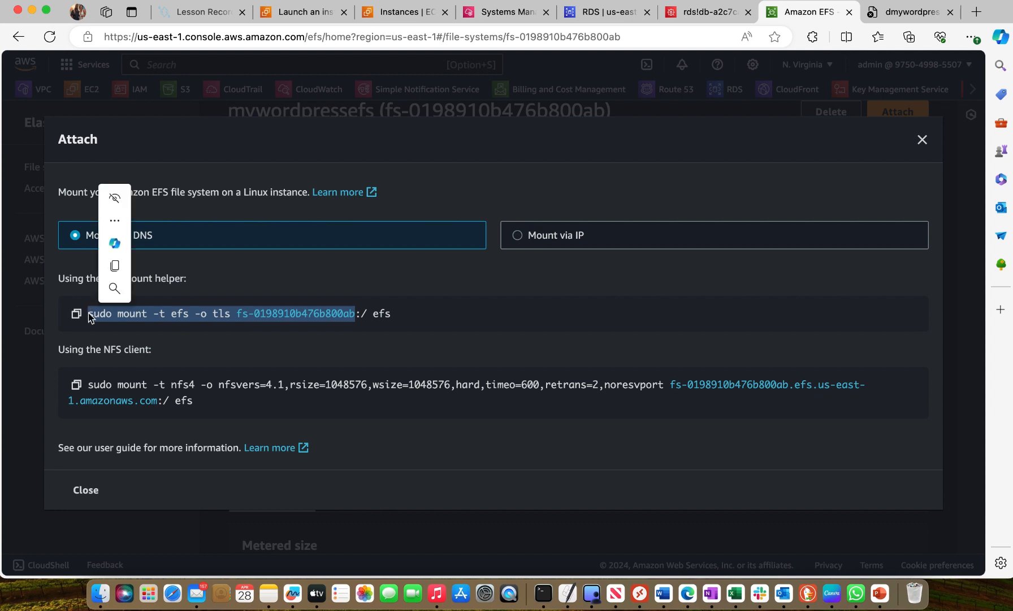
pyautogui.moveTo(115, 265)
pyautogui.click(149, 267)
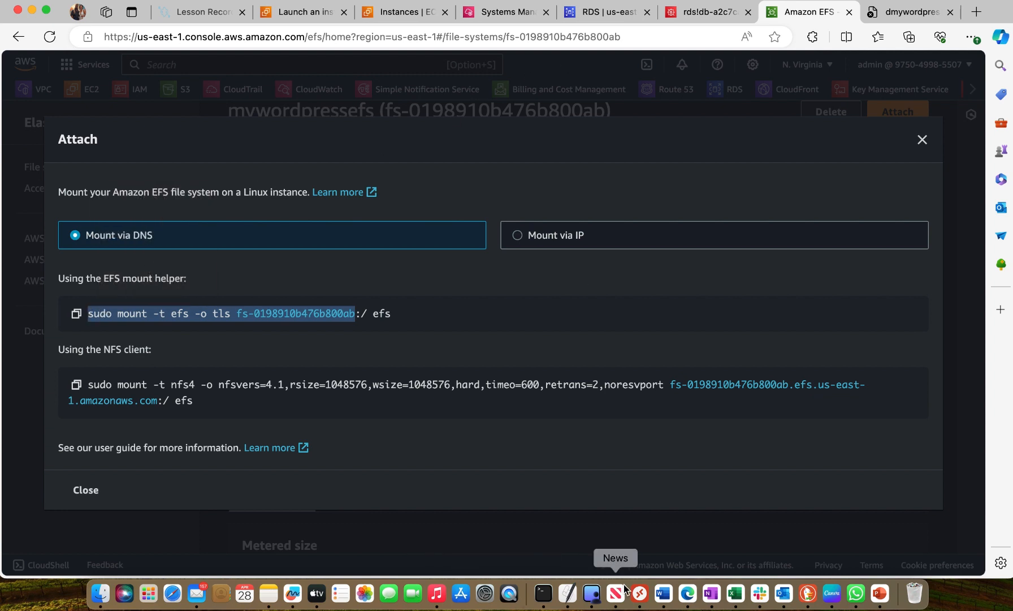
# Try pasting the copied text over the start of the example mount command in the Word notes, and undo the paste
pyautogui.click(664, 598)
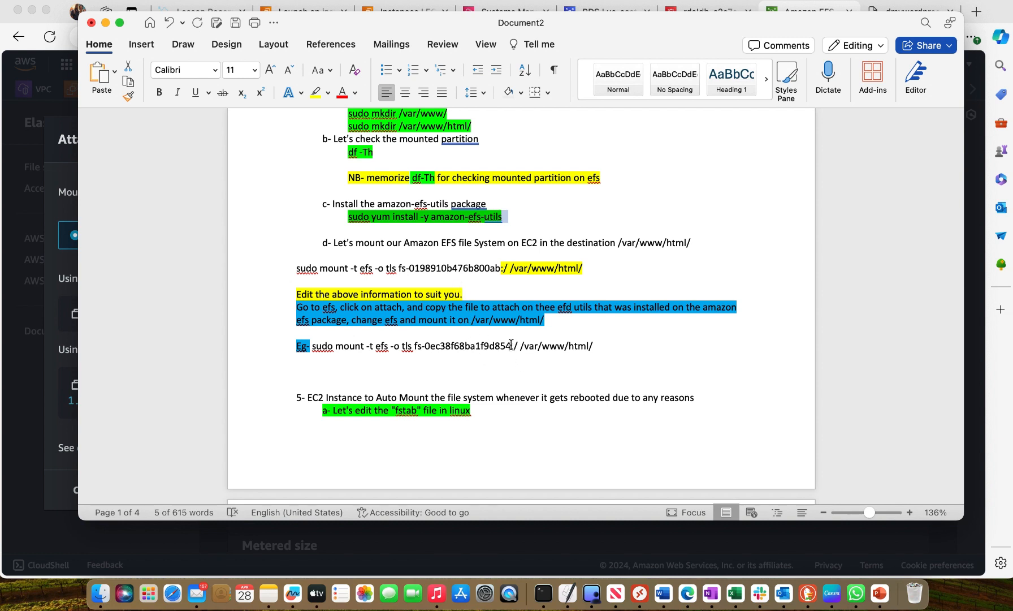
pyautogui.moveTo(511, 344); pyautogui.dragTo(313, 346)
pyautogui.rightClick(313, 346)
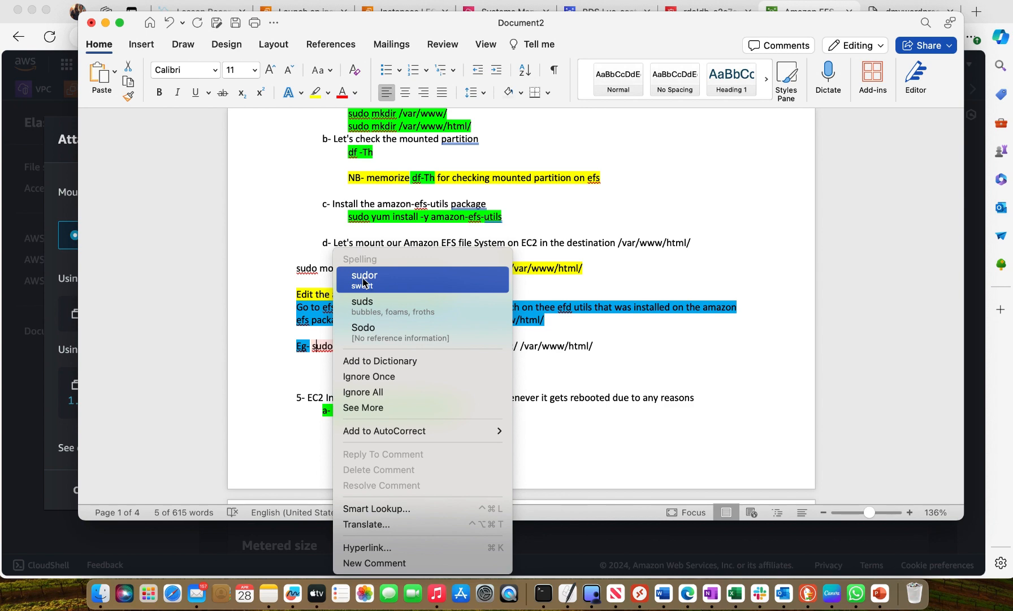
pyautogui.click(259, 340)
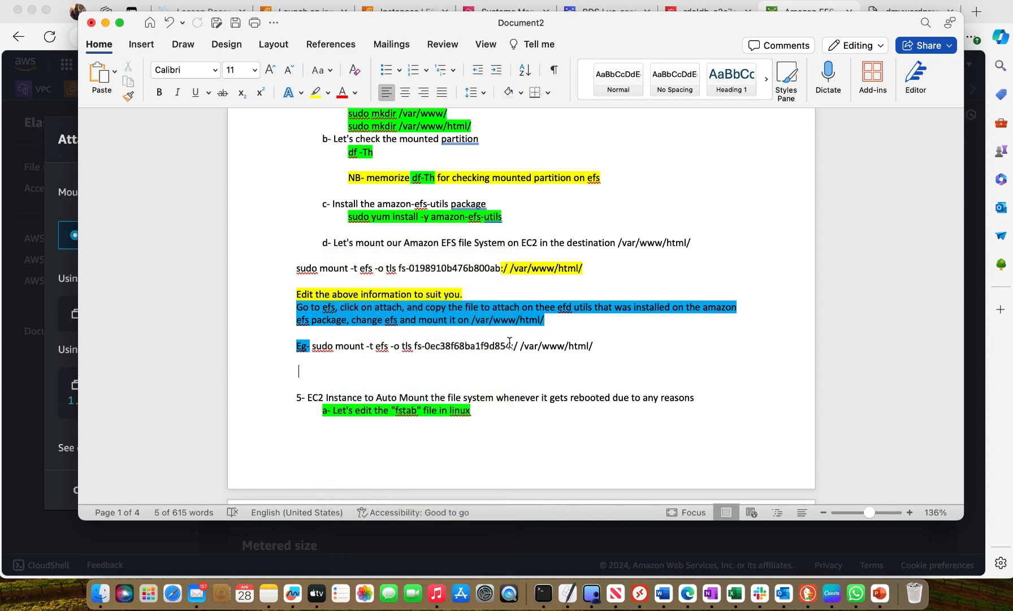
pyautogui.moveTo(512, 343); pyautogui.dragTo(320, 345)
pyautogui.rightClick(320, 346)
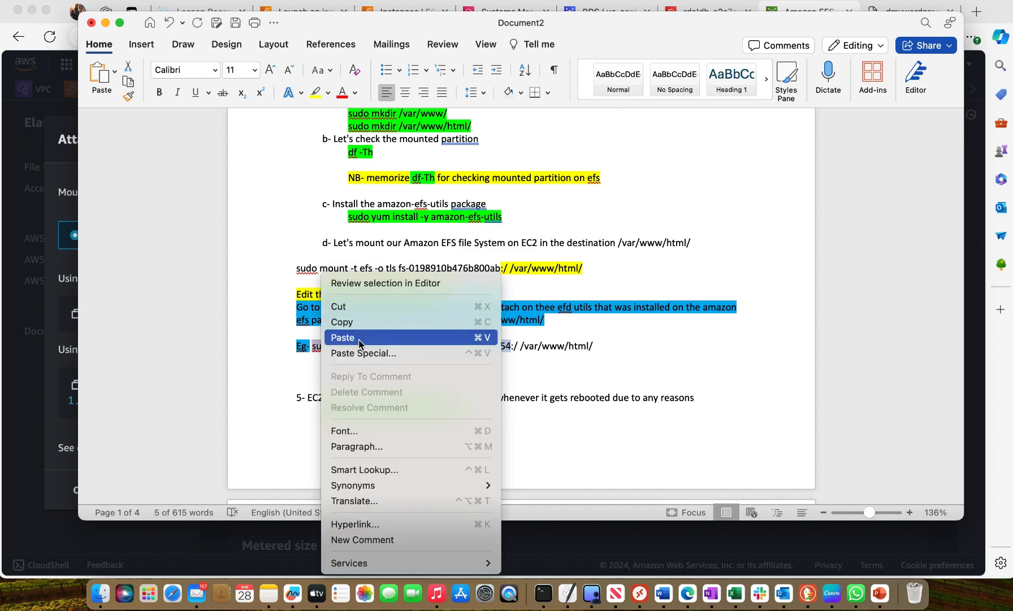
pyautogui.click(357, 337)
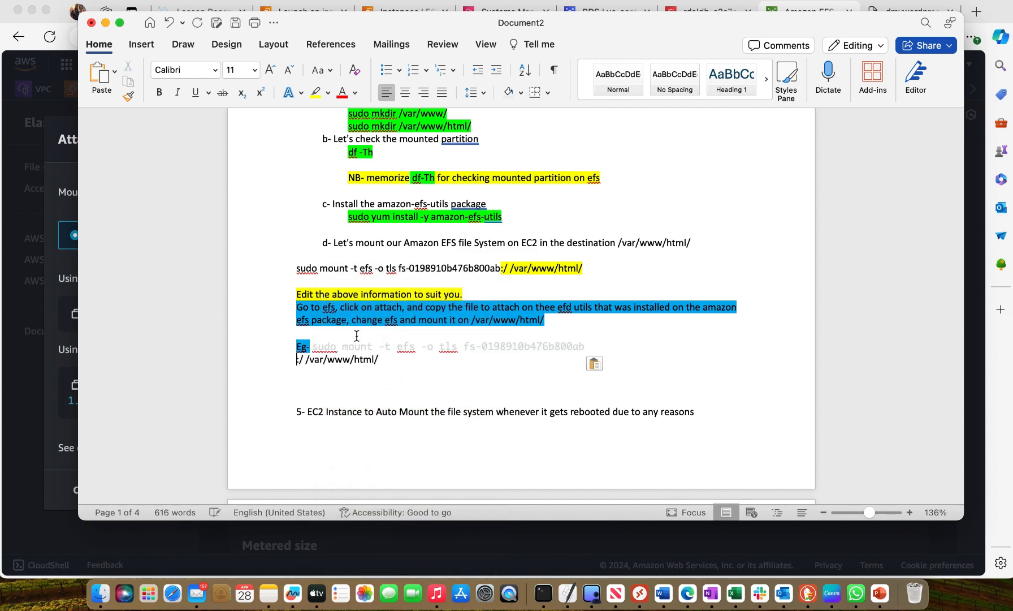
pyautogui.click(168, 22)
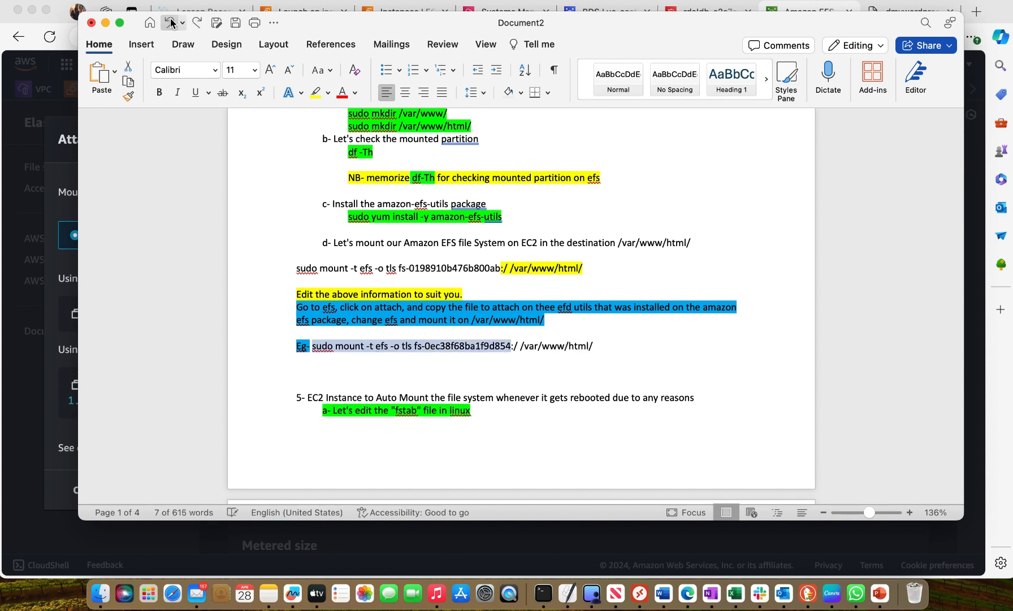
# Try pasting the copied mount command on the blank line below the example, and undo the paste
pyautogui.click(401, 334)
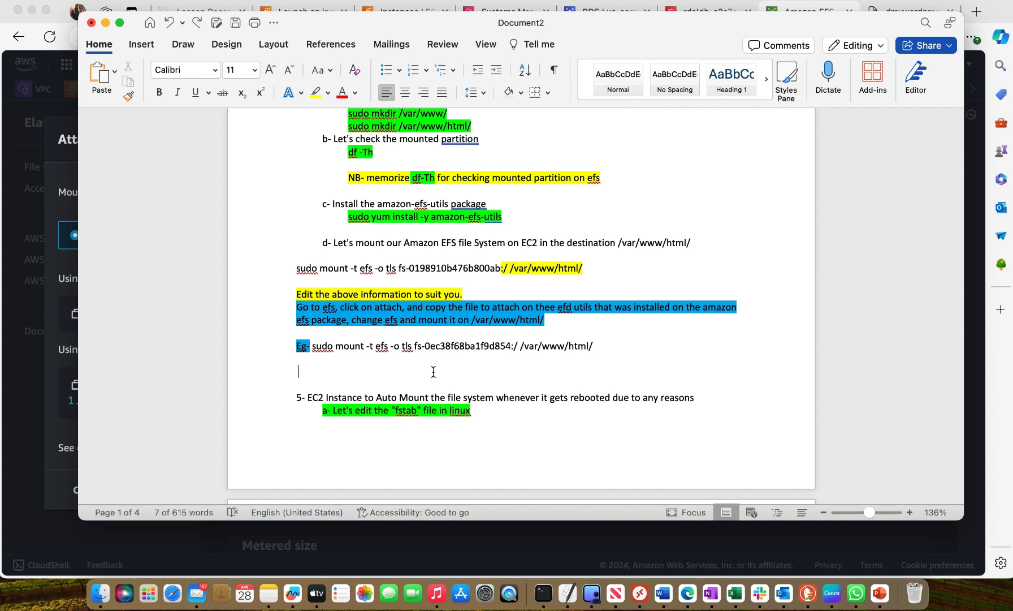
pyautogui.rightClick(349, 372)
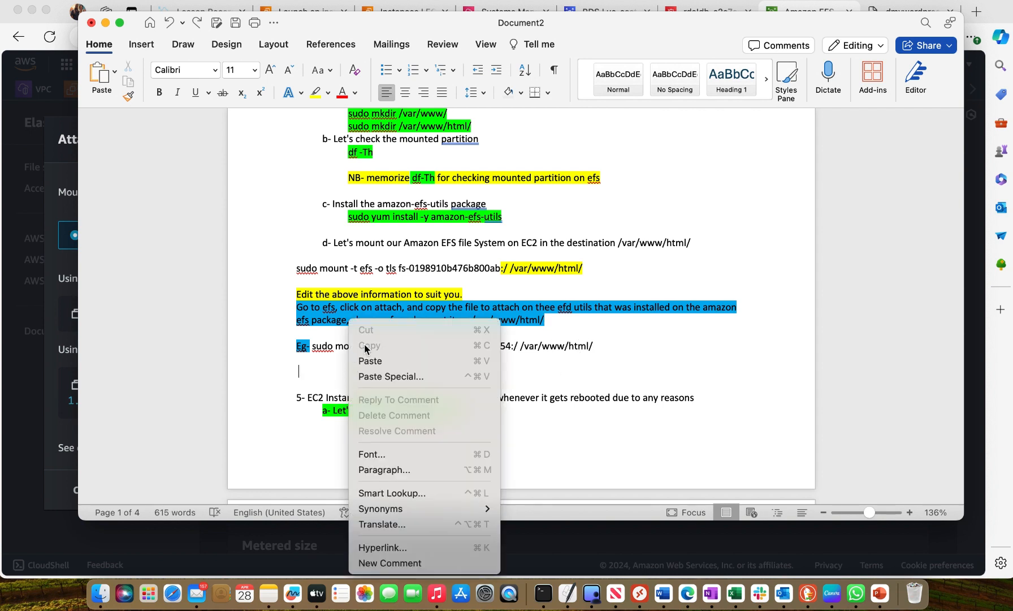
pyautogui.click(378, 366)
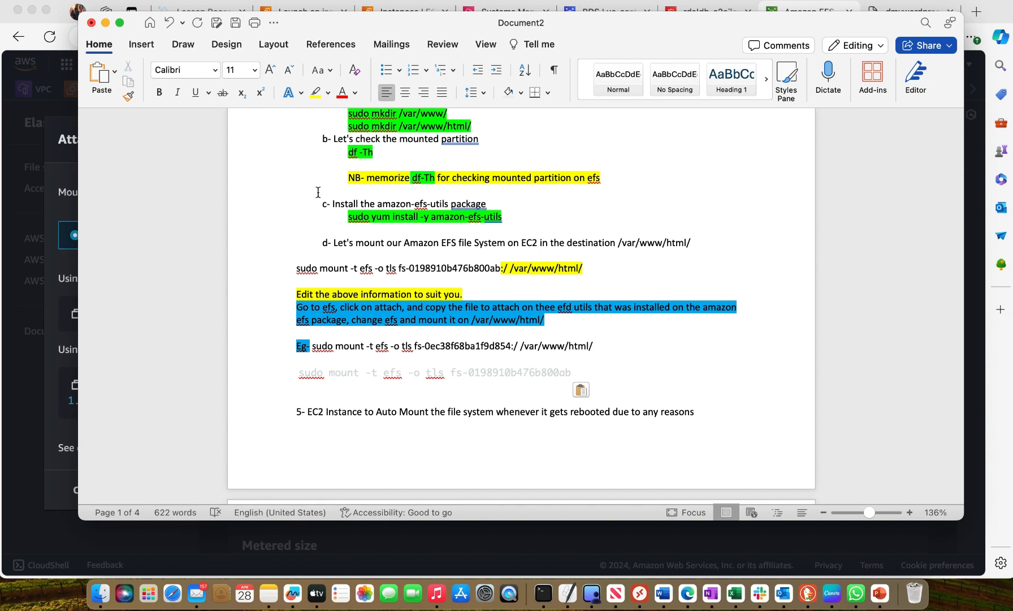
pyautogui.click(168, 23)
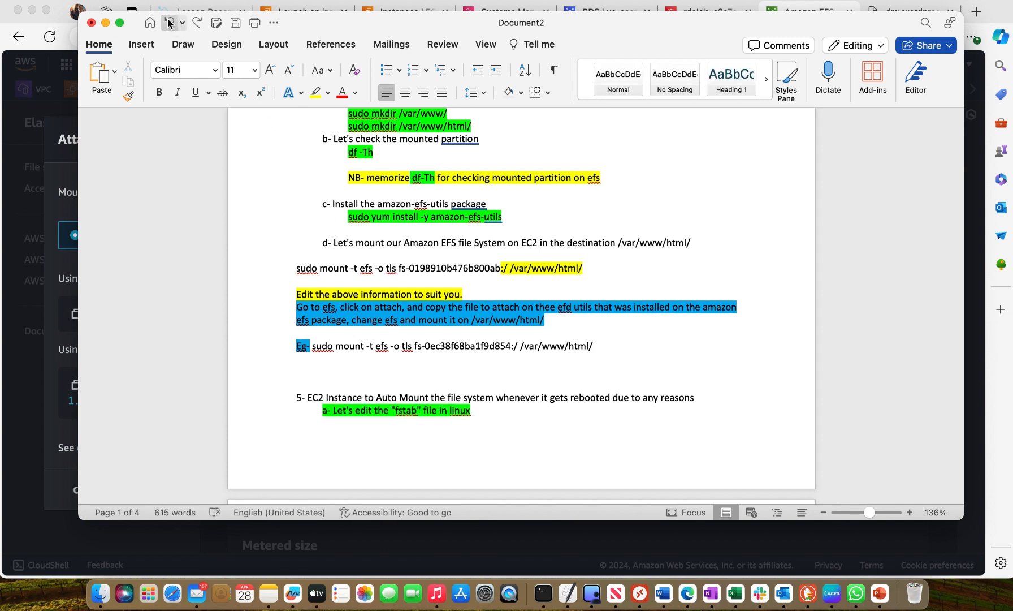
# Copy the full EFS mount helper command from the Attach instructions and paste it below the example in the Word notes
pyautogui.click(52, 20)
pyautogui.click(391, 282)
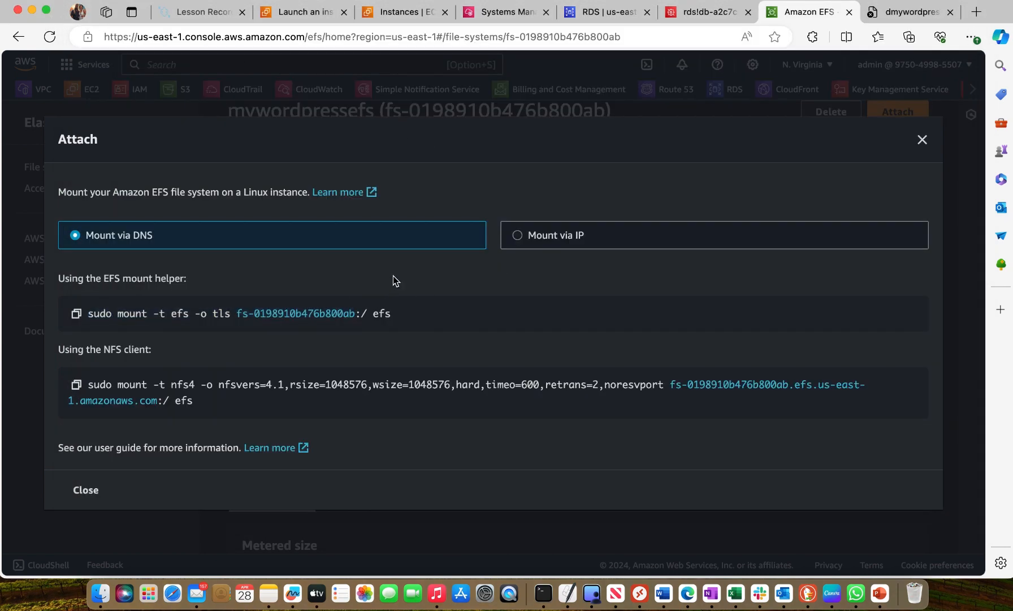
pyautogui.click(79, 316)
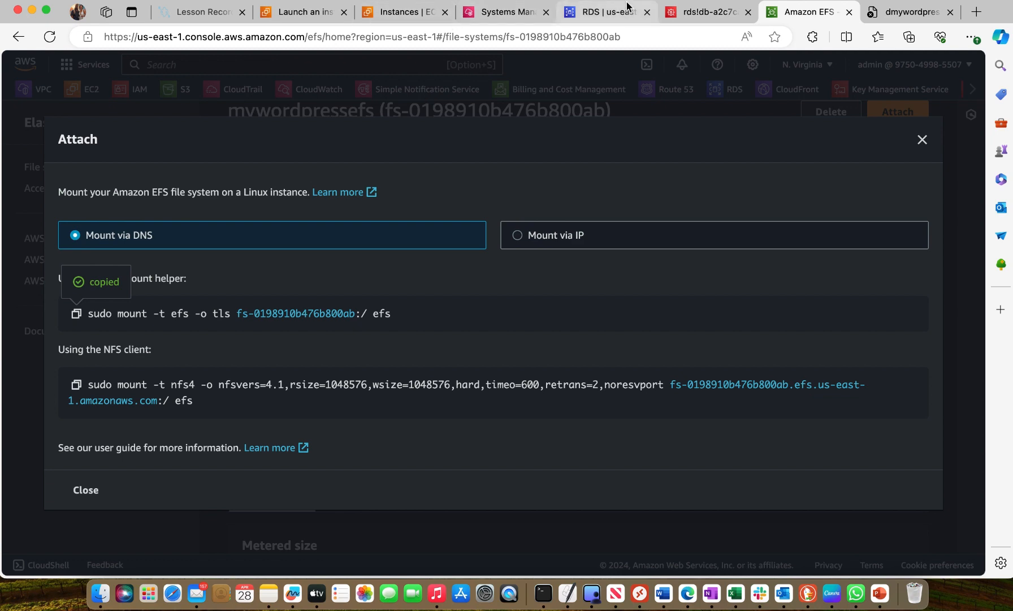
pyautogui.click(664, 592)
pyautogui.rightClick(378, 374)
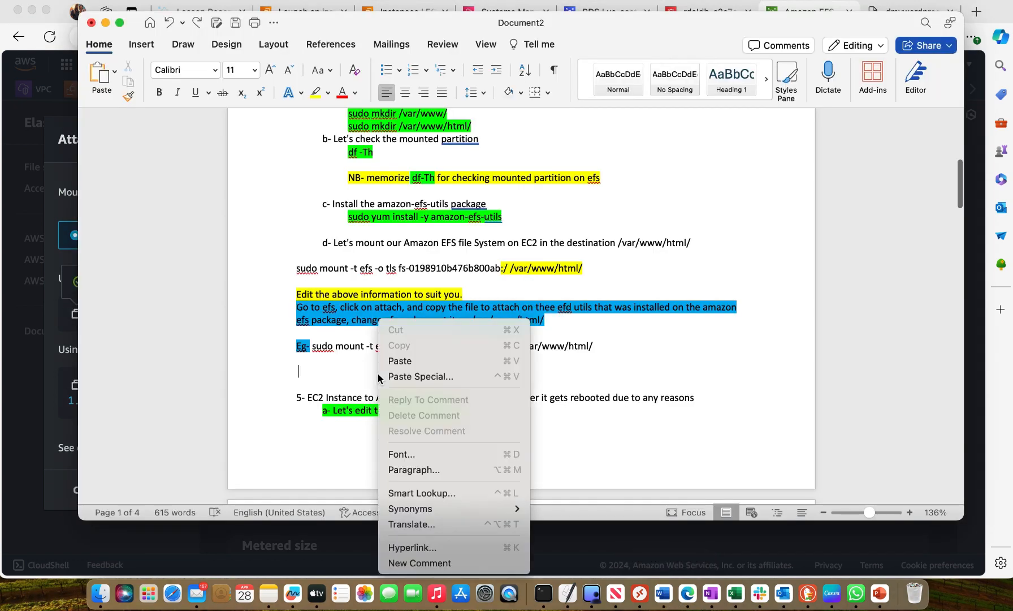
pyautogui.click(404, 362)
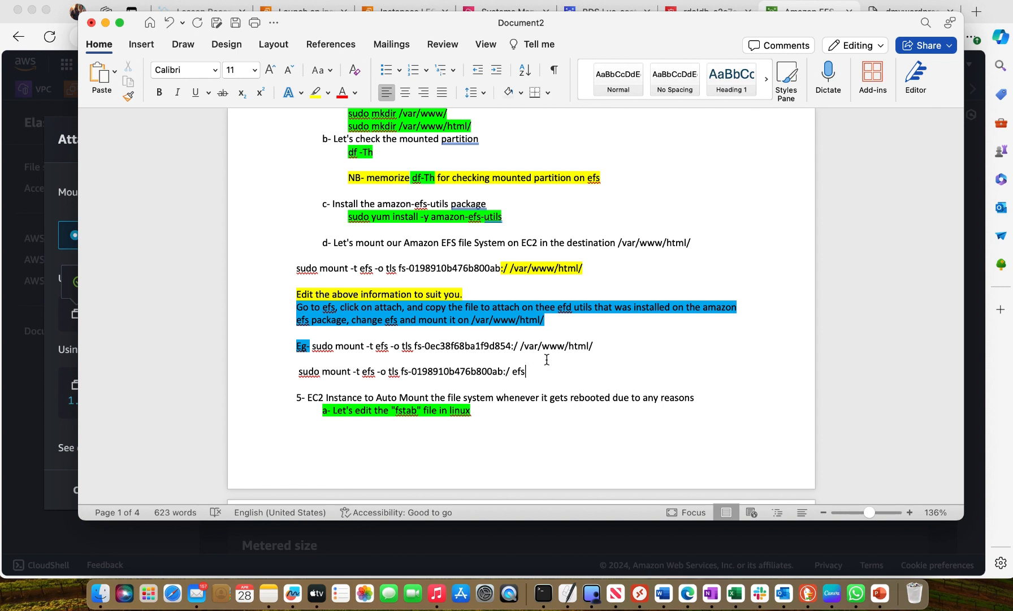
# Trim the pasted command to sudo mount -t efs -o tls fs-0198910b476b800ab and cut it from the line
pyautogui.press('BackSpace')
pyautogui.press('BackSpace')
pyautogui.moveTo(504, 369); pyautogui.dragTo(299, 372)
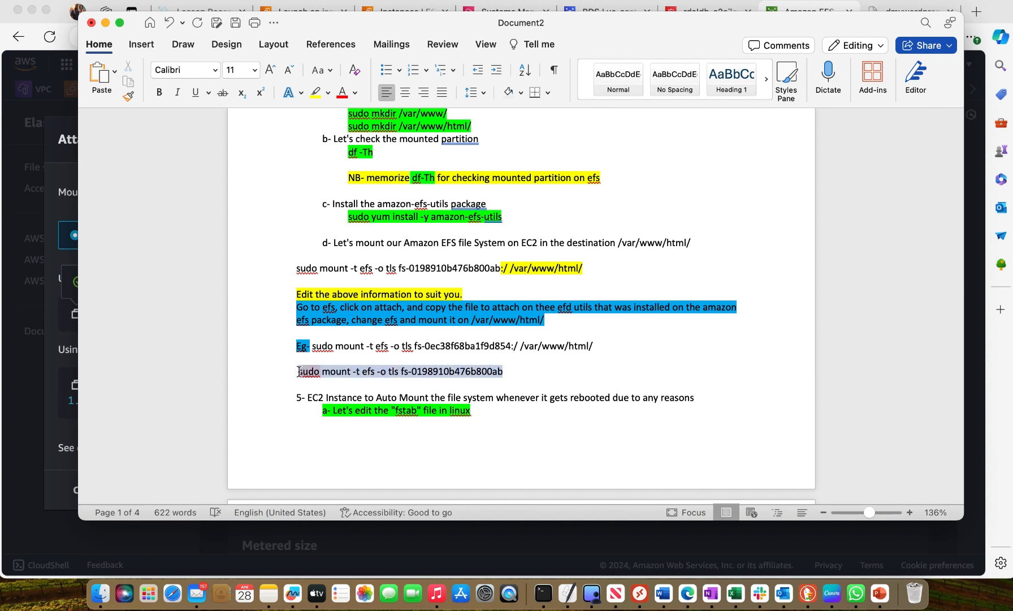
pyautogui.rightClick(319, 370)
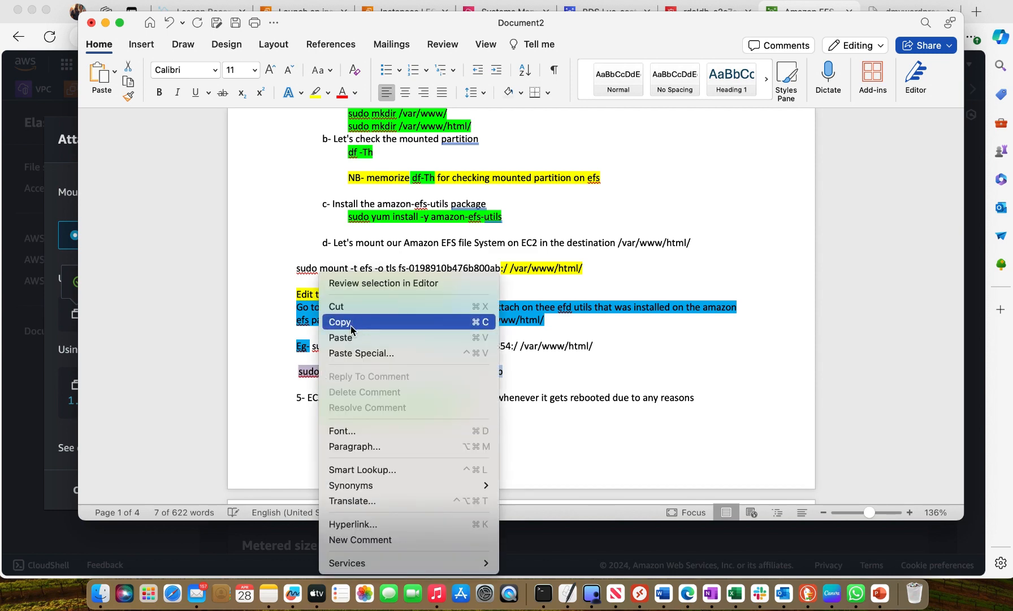
pyautogui.click(342, 308)
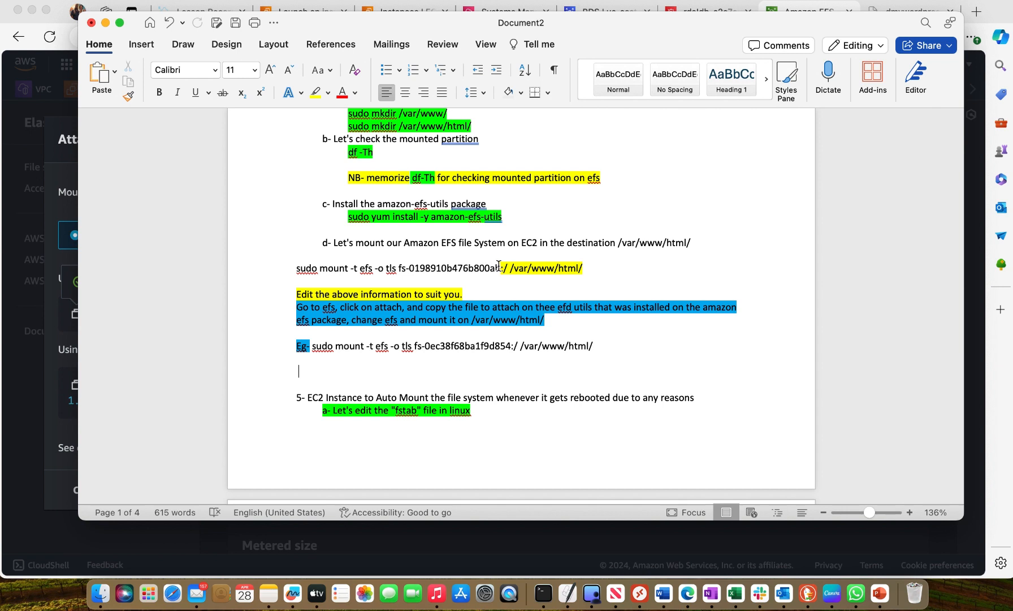
# Replace the part before :/ /var/www/html/ in the step d mount command with the cut text
pyautogui.moveTo(499, 267); pyautogui.dragTo(302, 275)
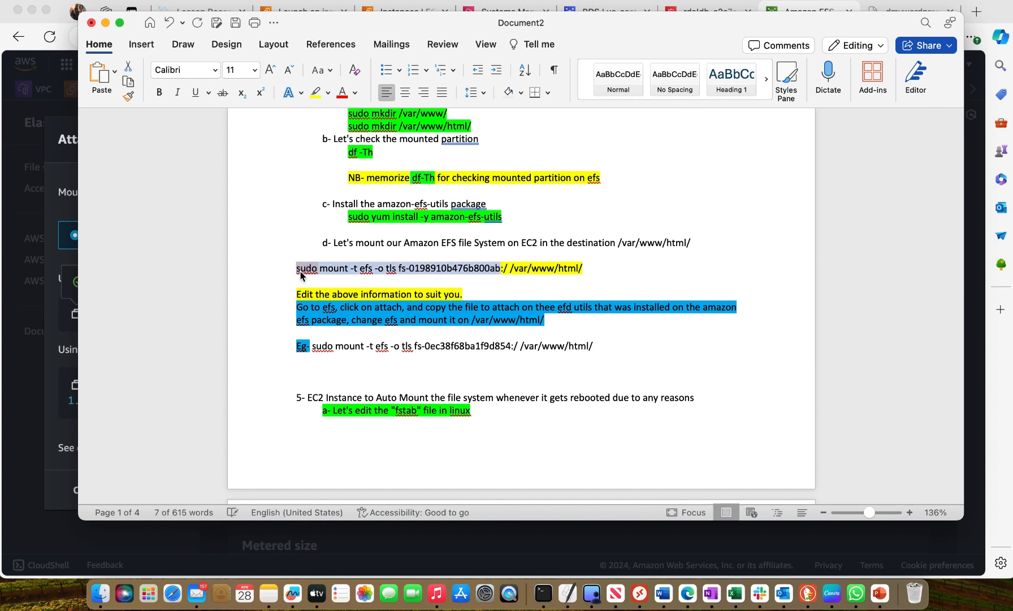
pyautogui.rightClick(301, 275)
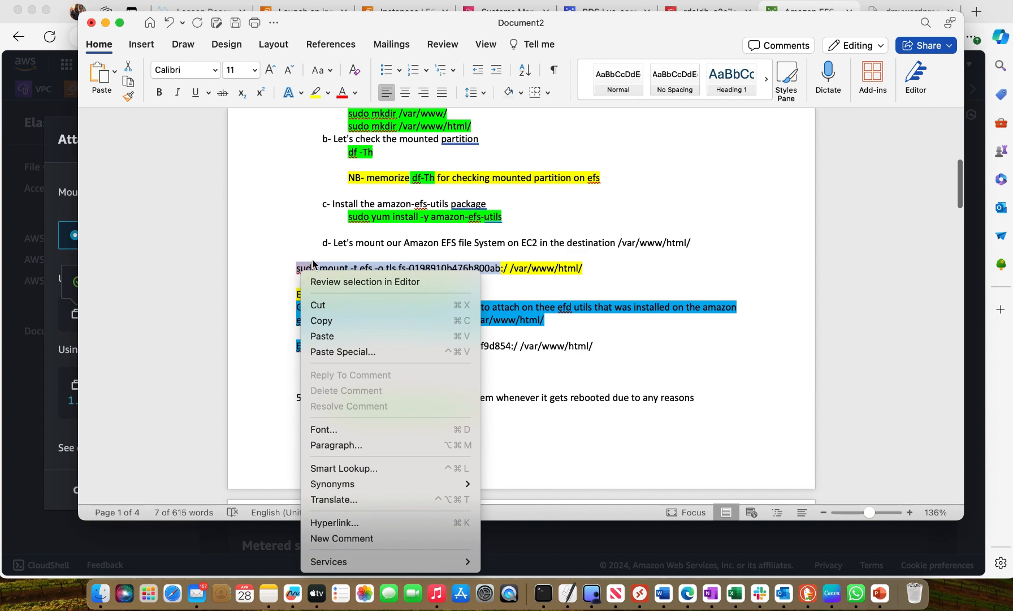
pyautogui.click(345, 337)
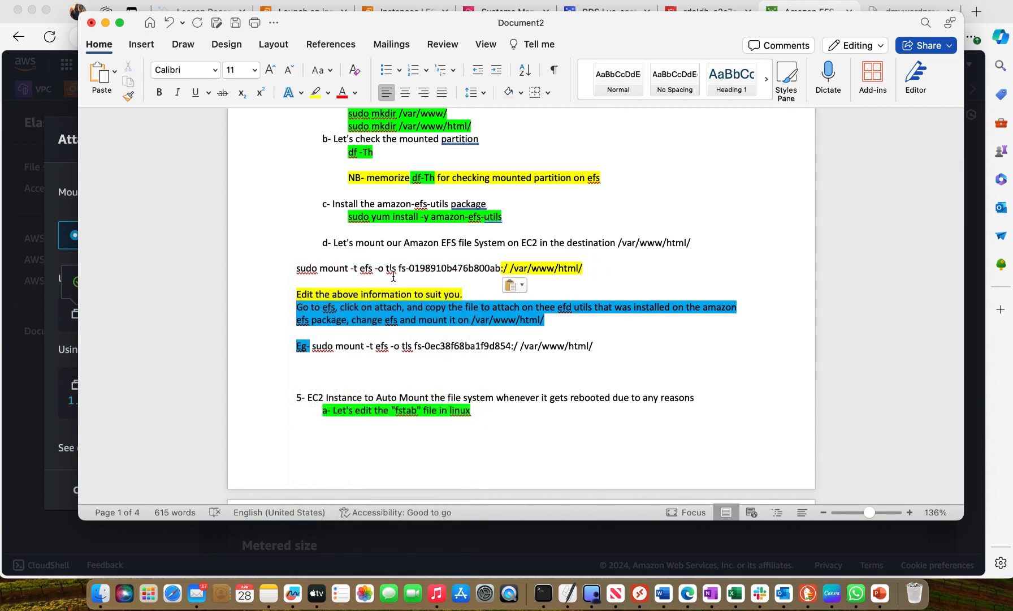
# Copy the complete command sudo mount -t efs -o tls fs-0198910b476b800ab:/ /var/www/html/ from the Word notes
pyautogui.click(296, 267)
pyautogui.moveTo(555, 258); pyautogui.dragTo(582, 271)
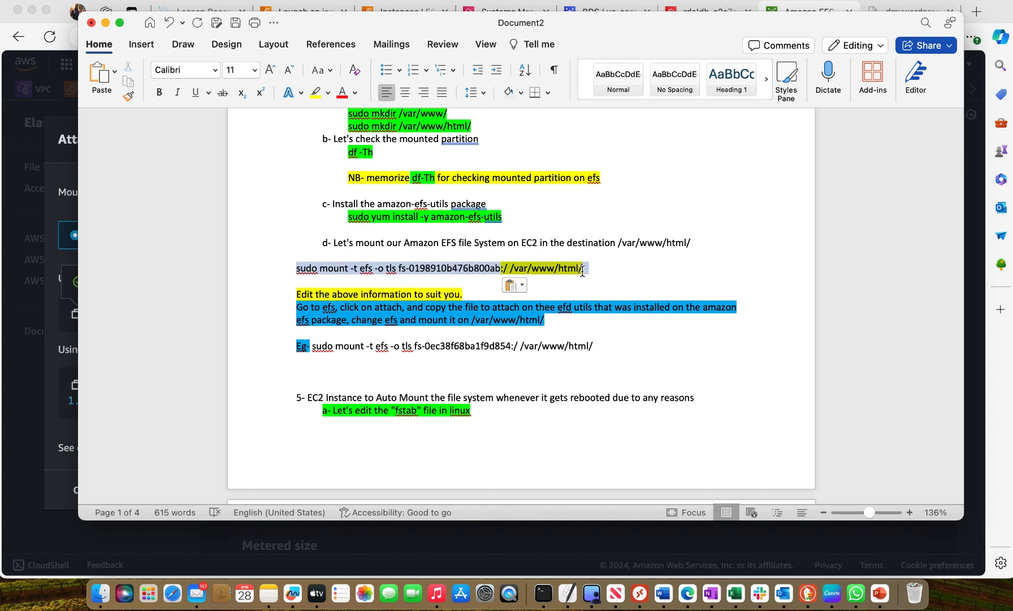
pyautogui.rightClick(580, 270)
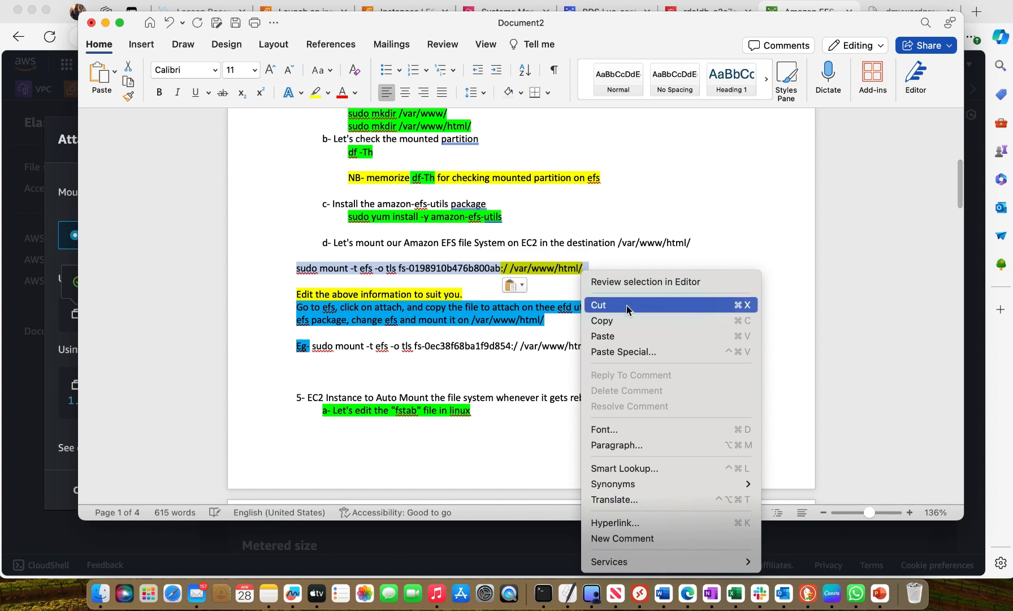
pyautogui.click(615, 323)
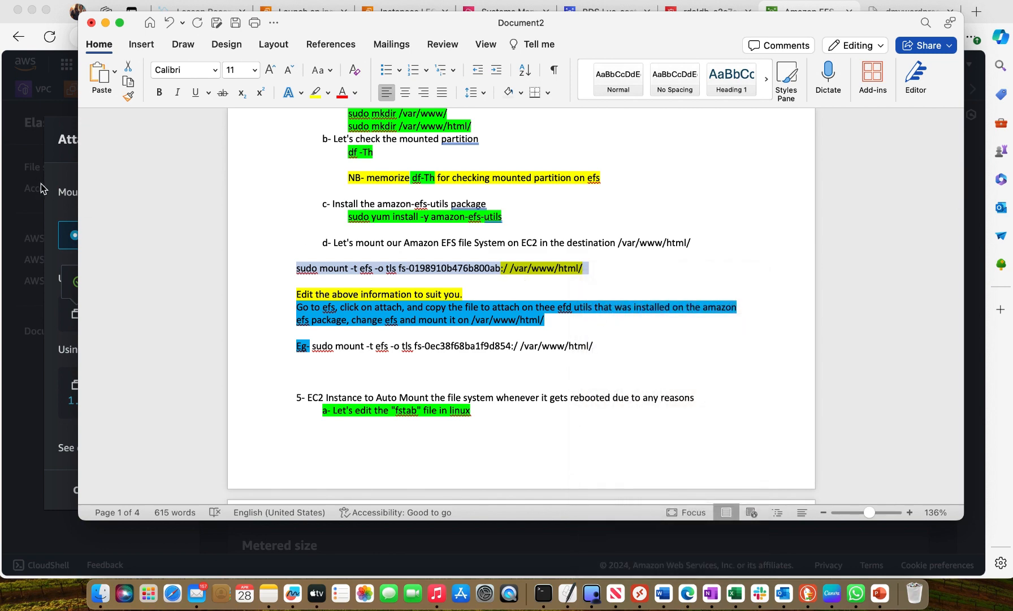
# Paste and run the copied mount command in the Session Manager terminal to mount the EFS file system on /var/www/html/
pyautogui.click(42, 188)
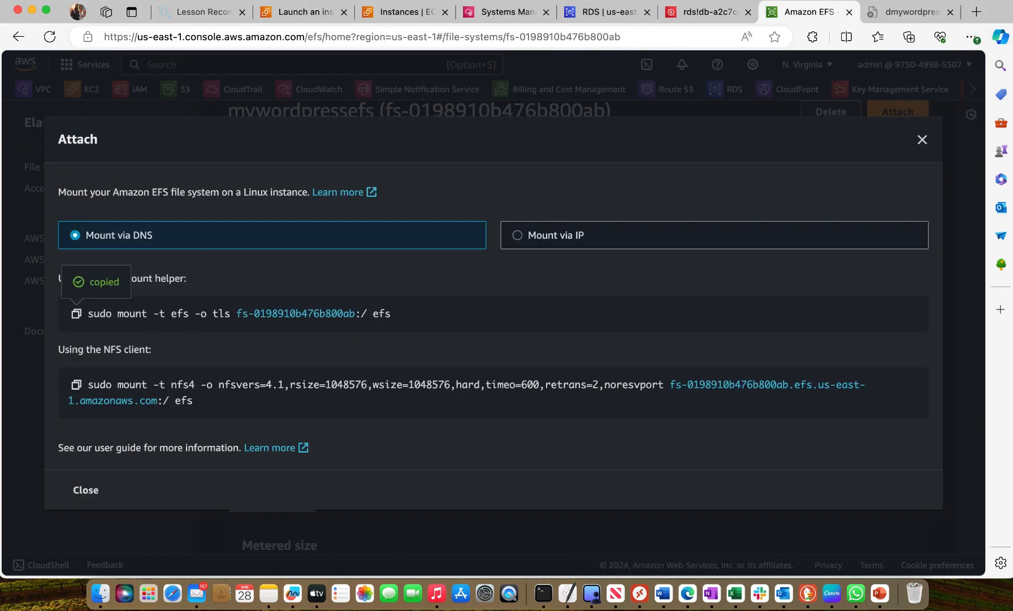
pyautogui.click(506, 12)
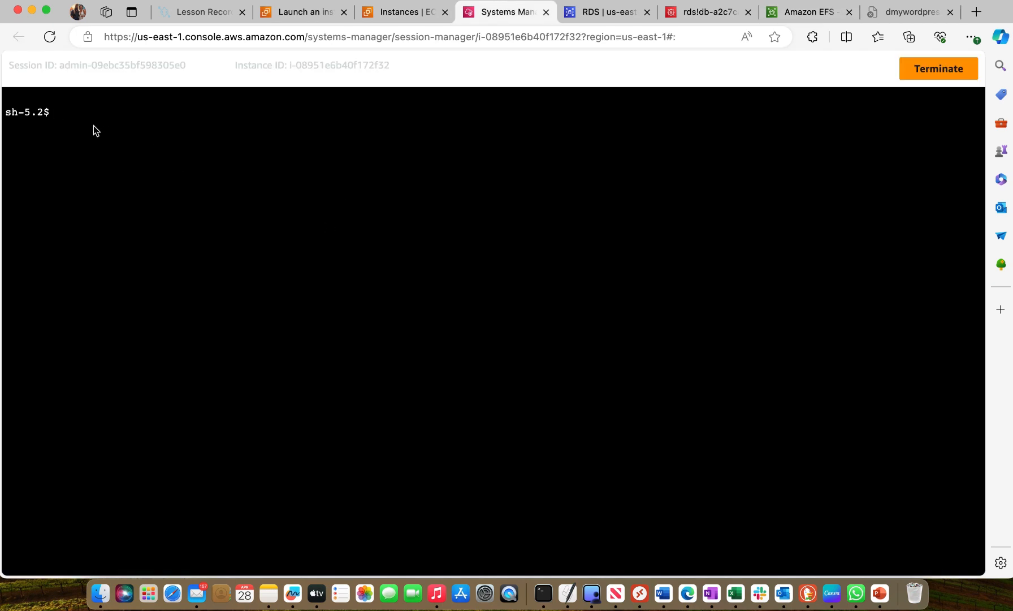
pyautogui.rightClick(63, 118)
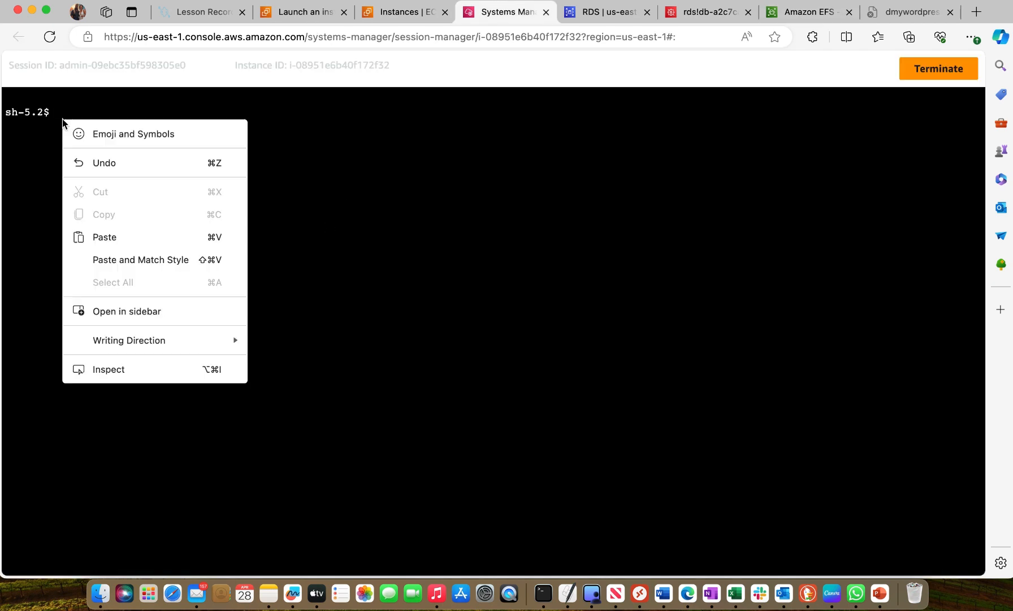
pyautogui.click(118, 240)
pyautogui.press('Return')
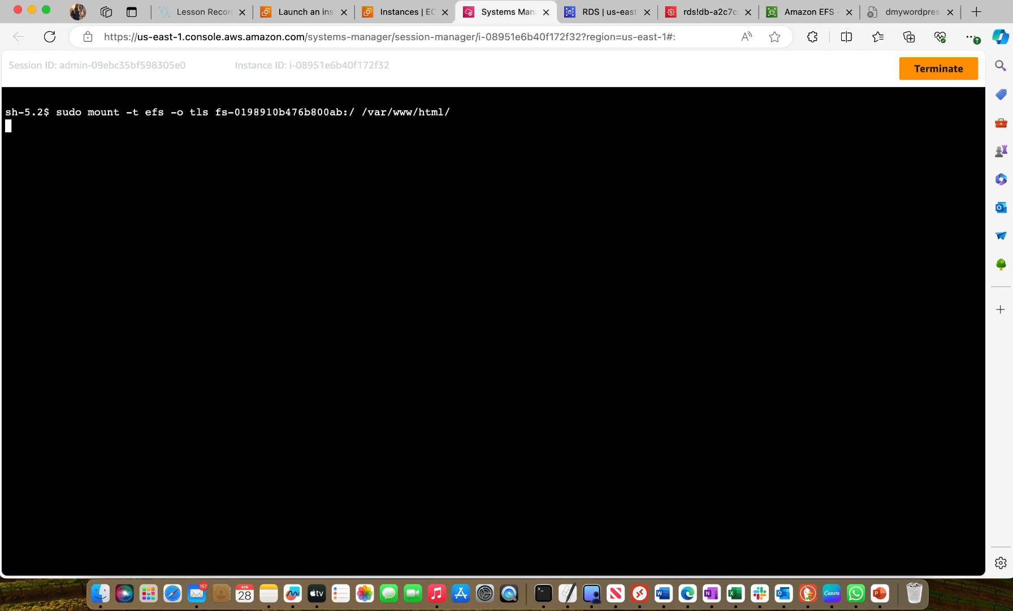
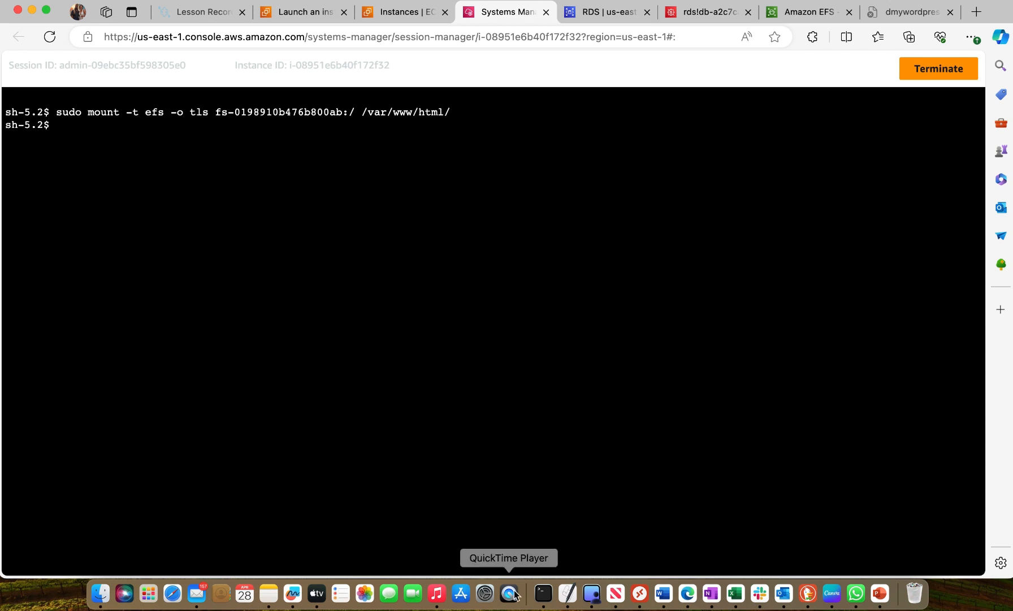
# Switch to the Word notes and copy the command sudo vi /etc/fstab from section 5
pyautogui.click(664, 593)
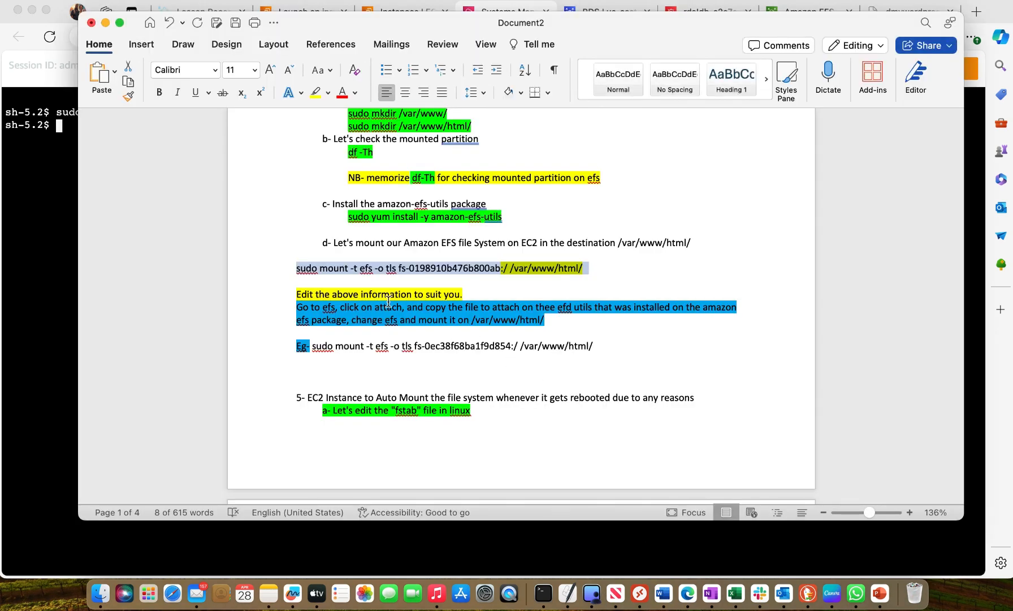
pyautogui.scroll(-3, 388, 301)
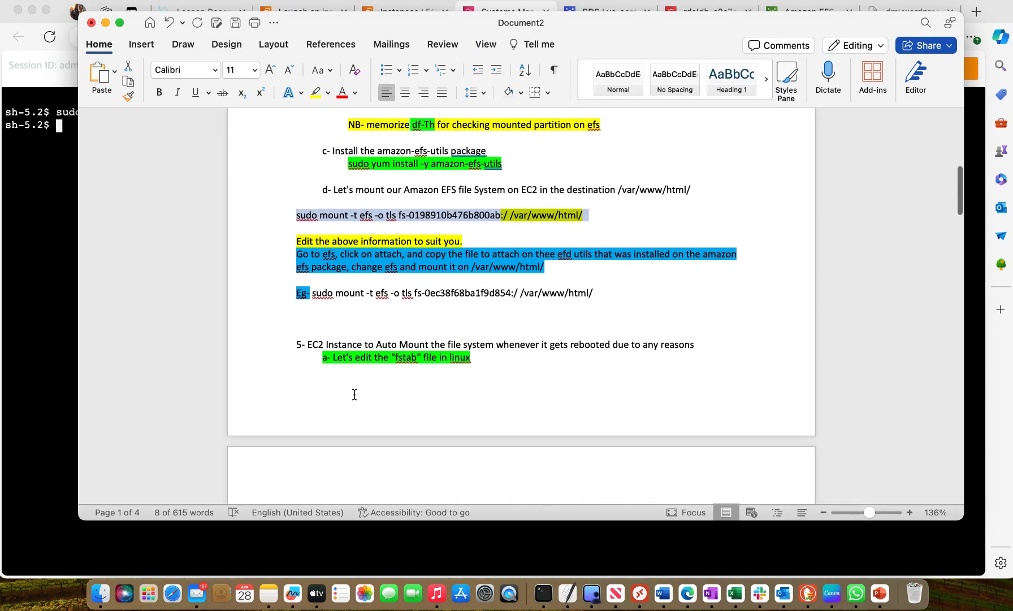
pyautogui.click(354, 395)
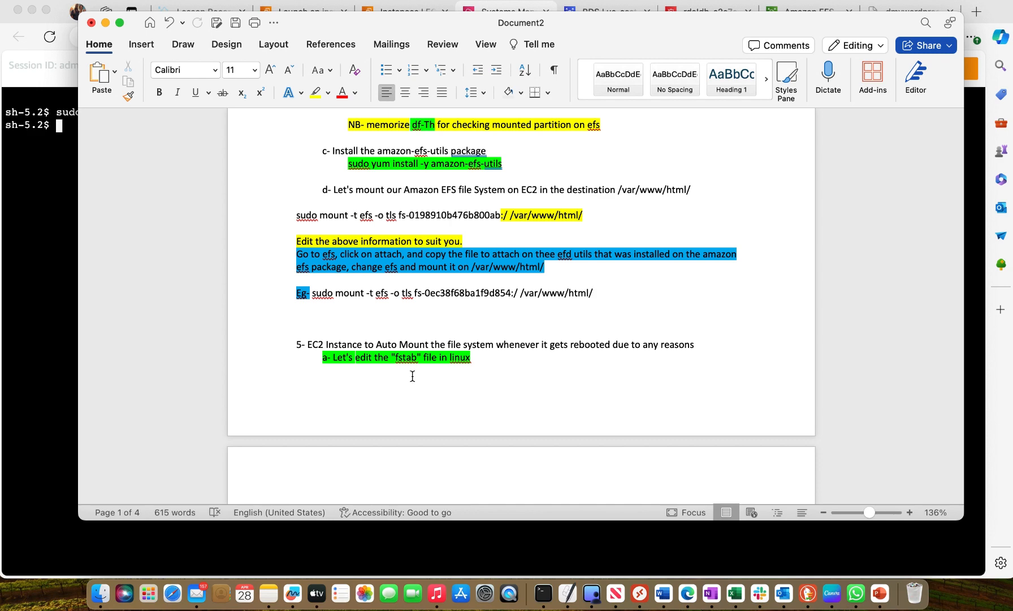
pyautogui.scroll(-12, 412, 374)
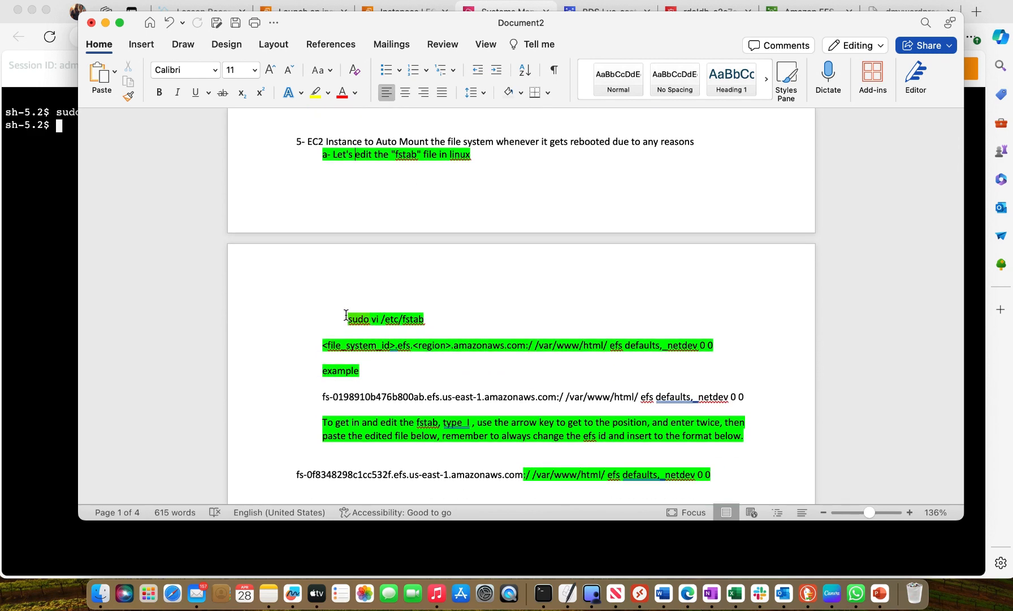
pyautogui.moveTo(346, 315); pyautogui.dragTo(420, 316)
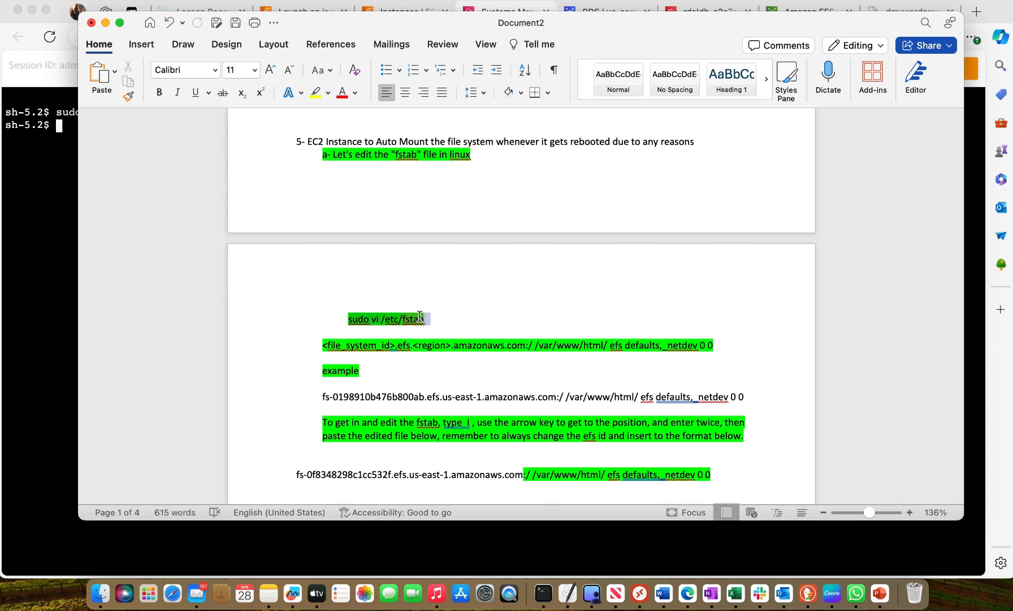
pyautogui.rightClick(423, 317)
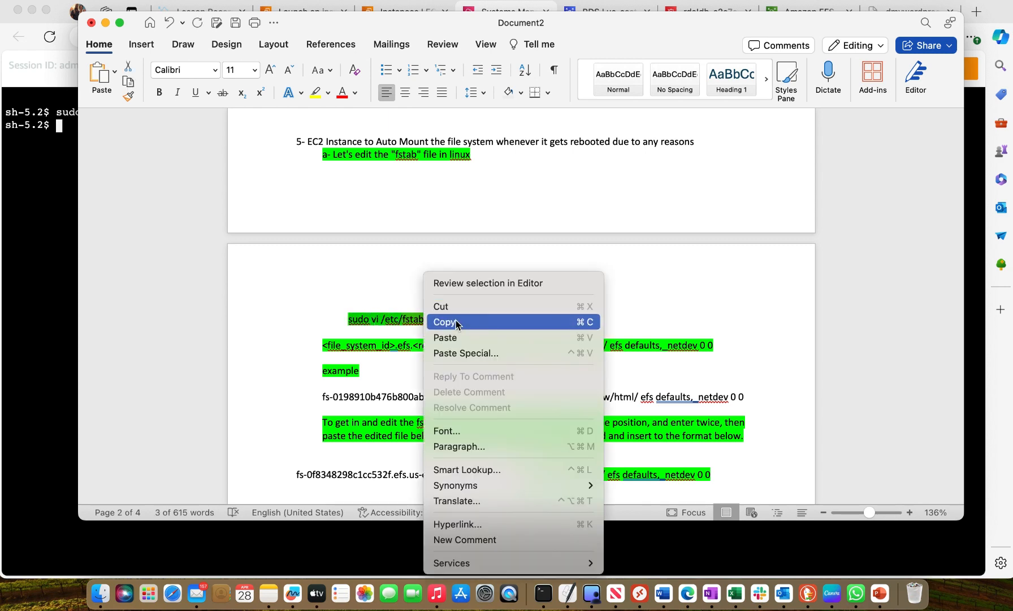
pyautogui.click(456, 320)
# Paste and run sudo vi /etc/fstab in the Session Manager terminal
pyautogui.click(30, 147)
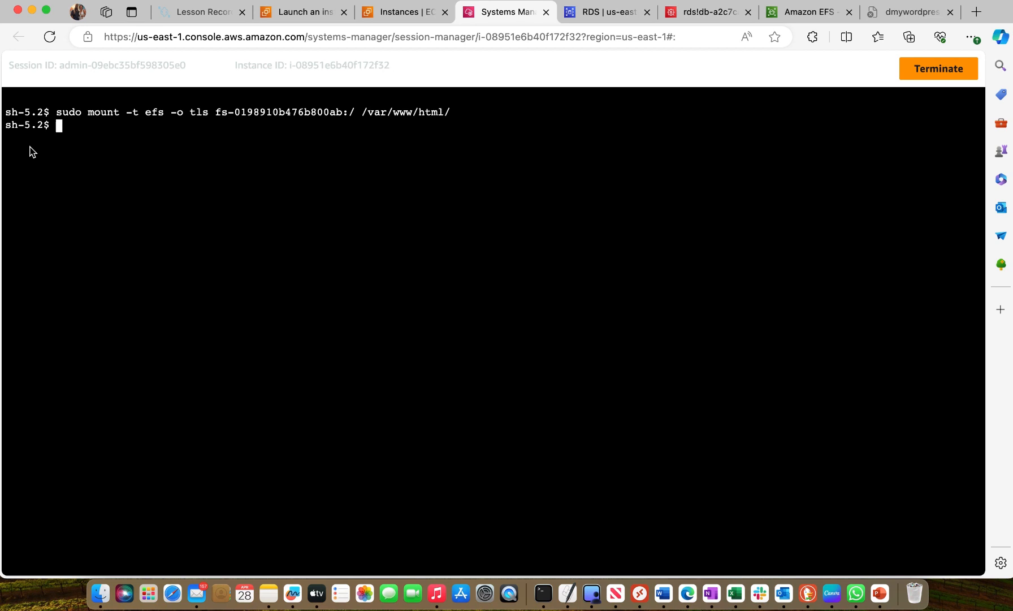
pyautogui.rightClick(69, 131)
pyautogui.click(121, 250)
pyautogui.press('Return')
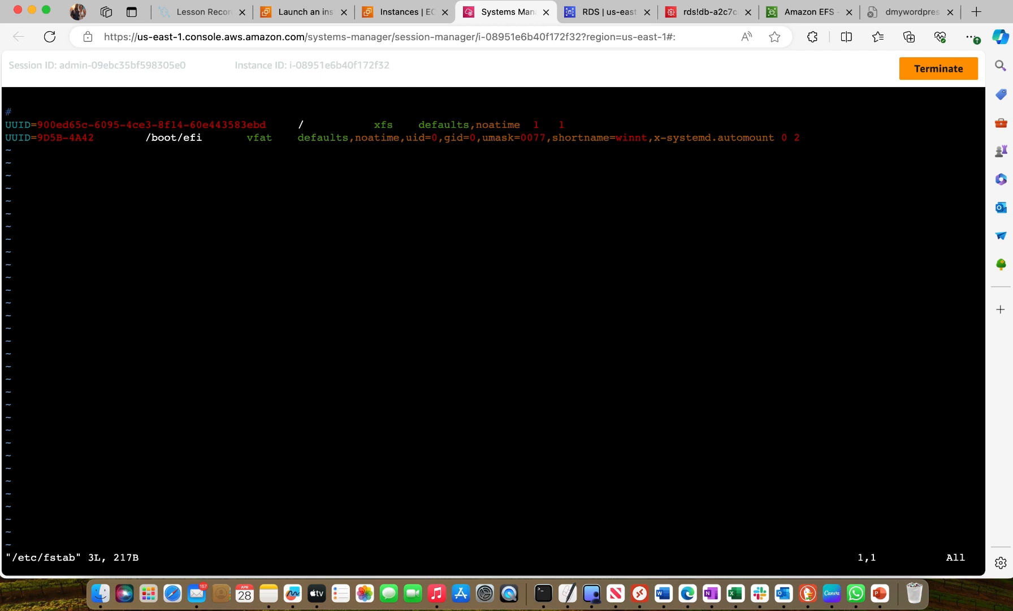
# Enter insert mode in vi and add two new lines after the /boot/efi entry in /etc/fstab
pyautogui.press('i')
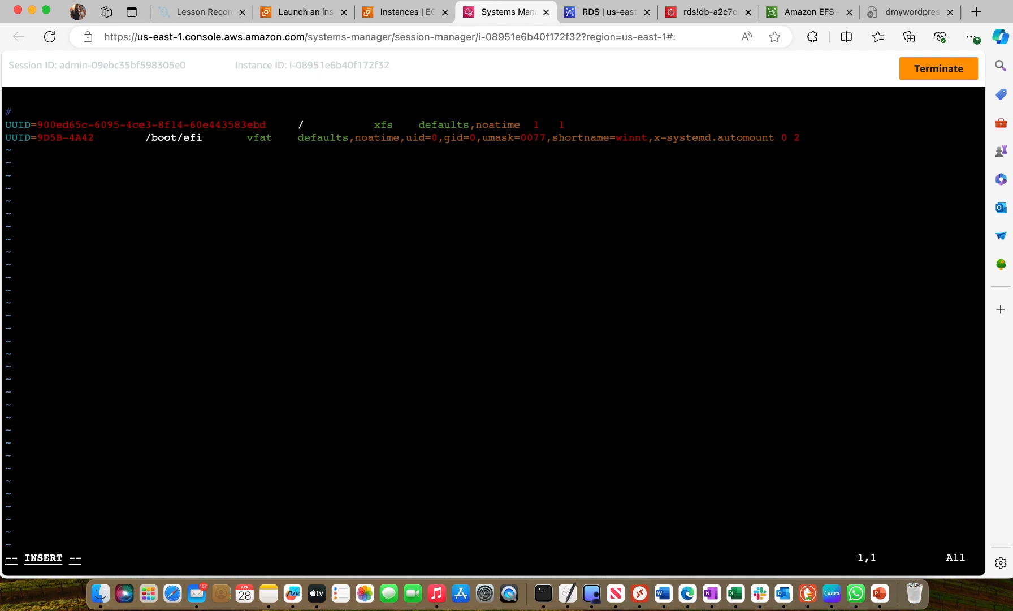
pyautogui.press('Right')
pyautogui.press('Down')
pyautogui.press('Down')
pyautogui.press('Right')
pyautogui.press('Right')
pyautogui.press('Right')
pyautogui.press('Right')
pyautogui.press('Right')
pyautogui.press('Right')
pyautogui.press('Right')
pyautogui.press('Right')
pyautogui.press('Right')
pyautogui.press('Right')
pyautogui.press('Right')
pyautogui.press('Right')
pyautogui.press('Right')
pyautogui.press('Right')
pyautogui.press('Right')
pyautogui.press('Right')
pyautogui.press('Right')
pyautogui.press('Right')
pyautogui.press('Right')
pyautogui.press('Right')
pyautogui.press('Right')
pyautogui.press('Right')
pyautogui.press('Right')
pyautogui.press('Right')
pyautogui.press('Right')
pyautogui.press('Right')
pyautogui.press('Right')
pyautogui.press('Right')
pyautogui.press('Right')
pyautogui.press('Right')
pyautogui.press('Right')
pyautogui.press('Right')
pyautogui.press('Right')
pyautogui.press('Right')
pyautogui.press('Right')
pyautogui.press('Right')
pyautogui.press('Right')
pyautogui.press('Right')
pyautogui.press('Right')
pyautogui.press('Right')
pyautogui.press('Right')
pyautogui.press('Right')
pyautogui.press('Right')
pyautogui.press('Right')
pyautogui.press('Right')
pyautogui.press('Right')
pyautogui.press('Right')
pyautogui.press('Right')
pyautogui.press('Right')
pyautogui.press('Right')
pyautogui.press('Right')
pyautogui.press('Right')
pyautogui.press('Right')
pyautogui.press('Right')
pyautogui.press('Right')
pyautogui.press('Right')
pyautogui.press('Right')
pyautogui.press('Right')
pyautogui.press('Right')
pyautogui.press('Right')
pyautogui.press('Right')
pyautogui.press('Right')
pyautogui.press('Right')
pyautogui.press('Right')
pyautogui.press('Right')
pyautogui.press('Right')
pyautogui.press('Right')
pyautogui.press('Right')
pyautogui.press('Right')
pyautogui.press('Right')
pyautogui.press('Right')
pyautogui.press('Right')
pyautogui.press('Right')
pyautogui.press('Right')
pyautogui.press('Right')
pyautogui.press('Right')
pyautogui.press('Right')
pyautogui.press('Right')
pyautogui.press('Right')
pyautogui.press('Right')
pyautogui.press('Right')
pyautogui.press('Right')
pyautogui.press('Right')
pyautogui.press('Right')
pyautogui.press('Right')
pyautogui.press('Right')
pyautogui.press('Right')
pyautogui.press('Right')
pyautogui.press('Right')
pyautogui.press('Right')
pyautogui.press('Right')
pyautogui.press('Right')
pyautogui.press('Right')
pyautogui.press('Right')
pyautogui.press('Right')
pyautogui.press('Right')
pyautogui.press('Right')
pyautogui.press('Right')
pyautogui.press('Right')
pyautogui.press('Right')
pyautogui.press('Right')
pyautogui.press('Right')
pyautogui.press('Right')
pyautogui.press('Right')
pyautogui.press('Right')
pyautogui.press('Right')
pyautogui.press('Right')
pyautogui.press('Right')
pyautogui.press('Return')
pyautogui.press('Return')
# Check the fstab instructions in the Word notes, and copy the EFS mount helper command from the mywordpressefs Attach dialog
pyautogui.click(666, 594)
pyautogui.scroll(-2, 596, 377)
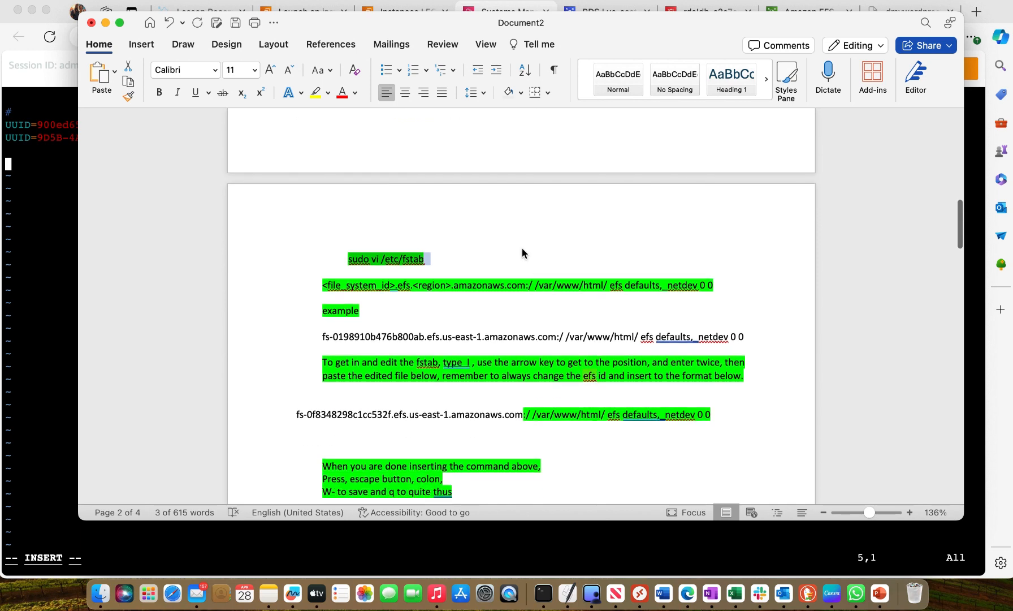
pyautogui.scroll(-2, 522, 251)
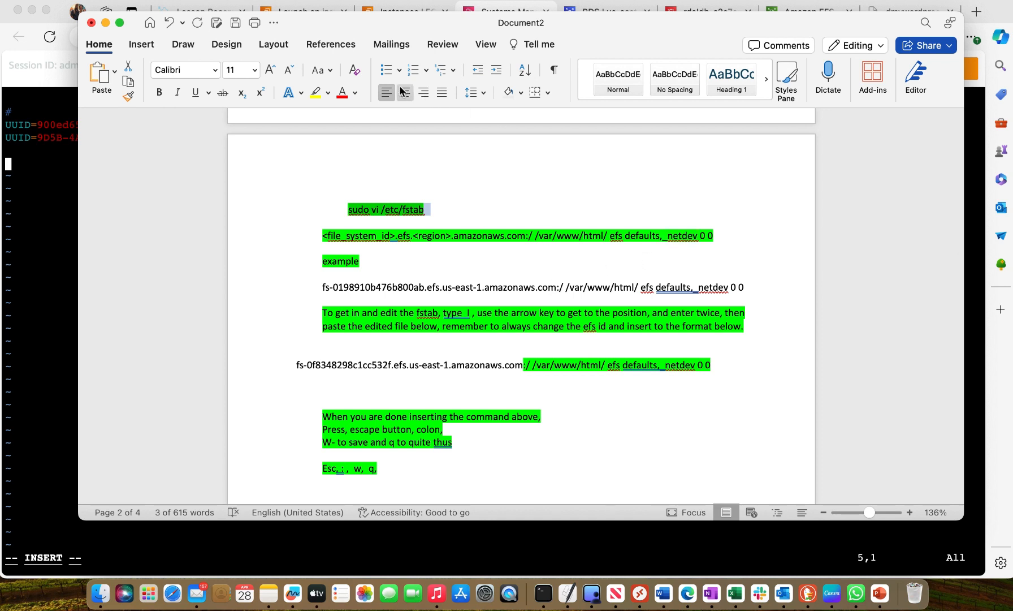
pyautogui.click(46, 10)
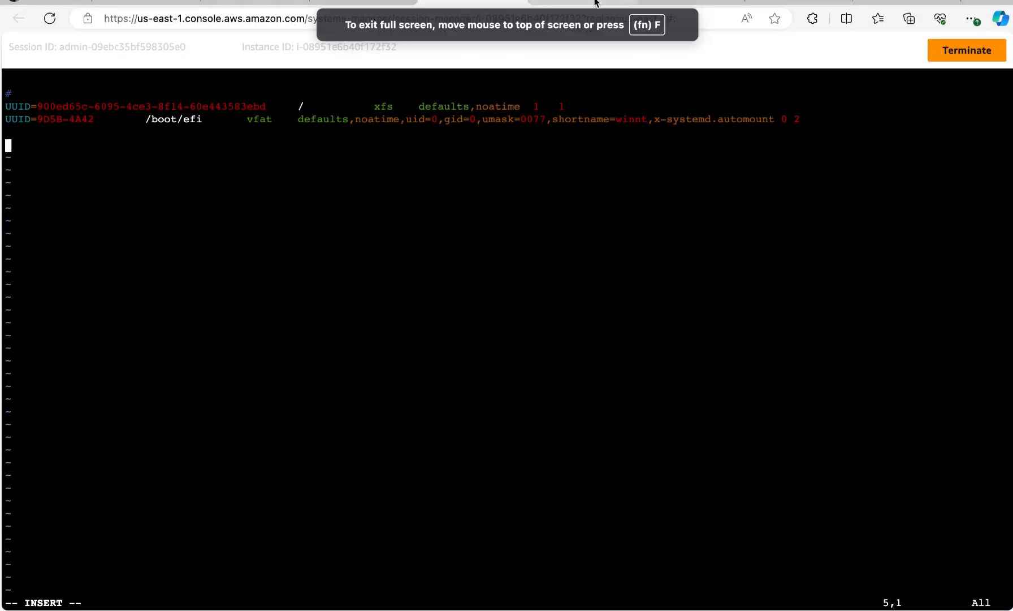
pyautogui.click(793, 3)
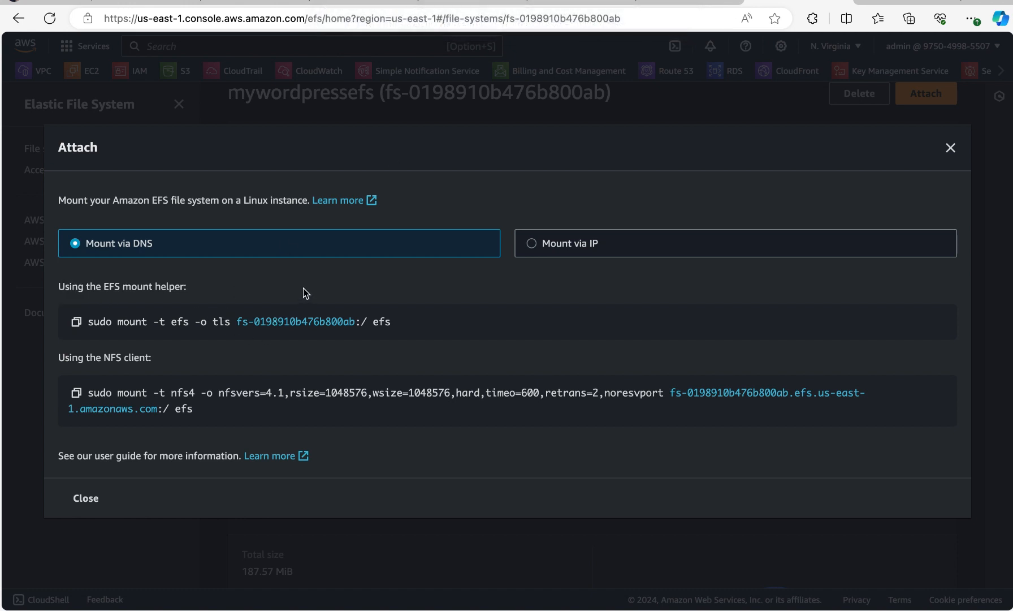
pyautogui.click(77, 323)
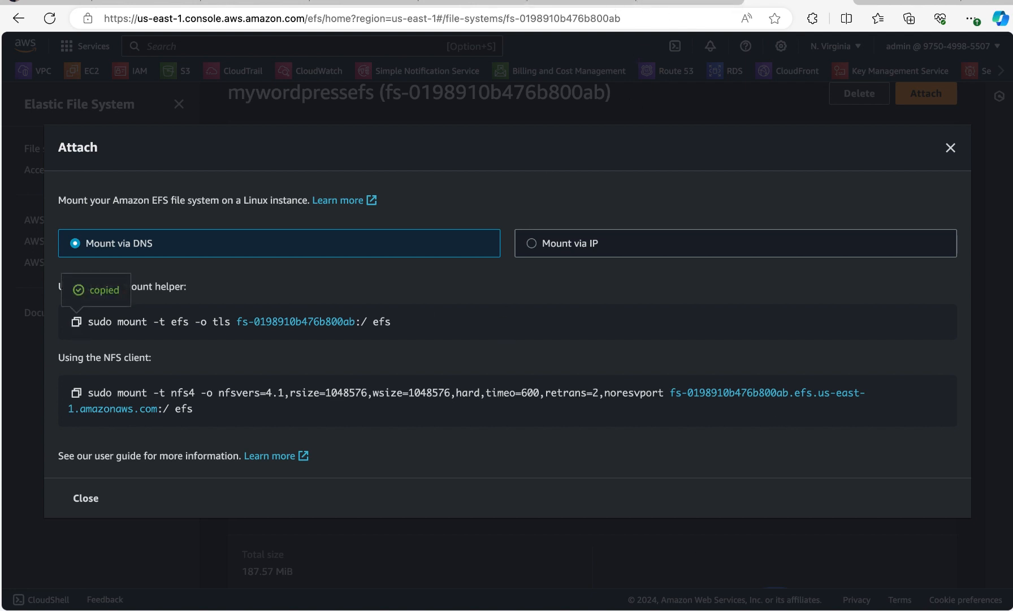
# Try replacing fs-0f8348298c1cc532f.efs.us-east-1.amazonaws.com in the Word notes' fstab line with the copied mount command, and undo the paste
pyautogui.click(476, 3)
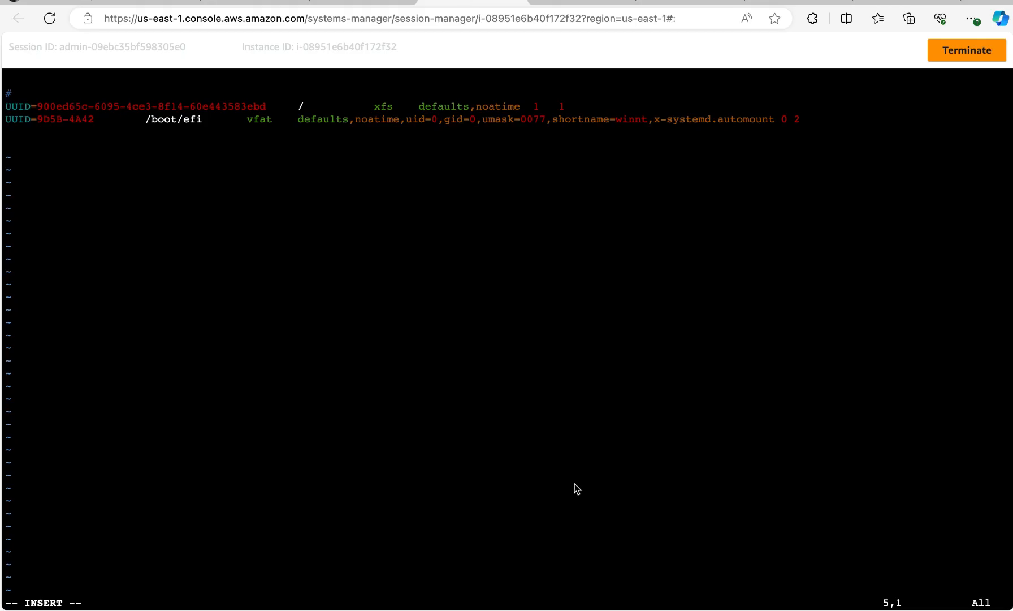
pyautogui.moveTo(28, 1)
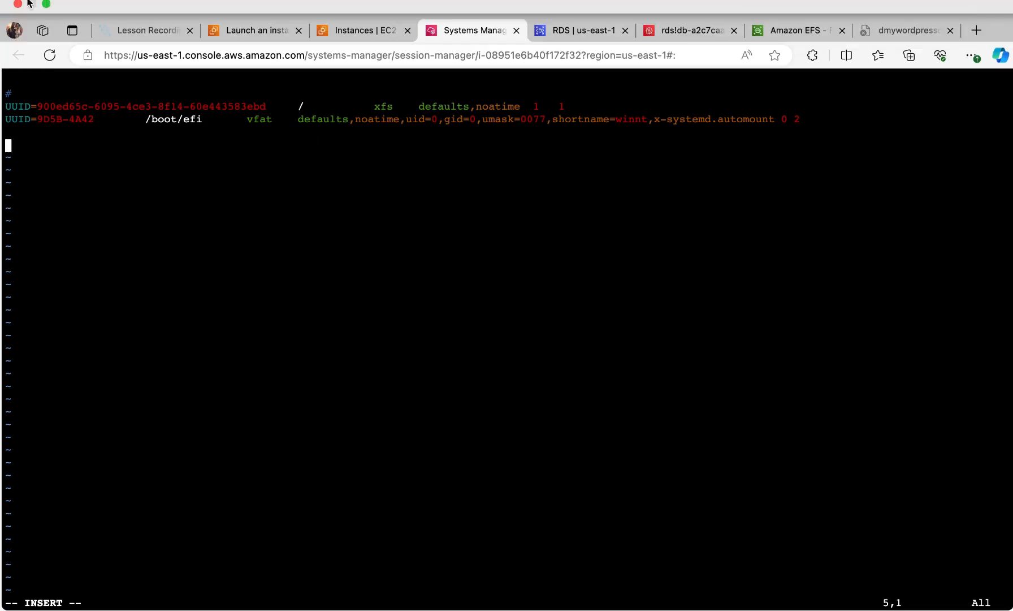
pyautogui.click(46, 5)
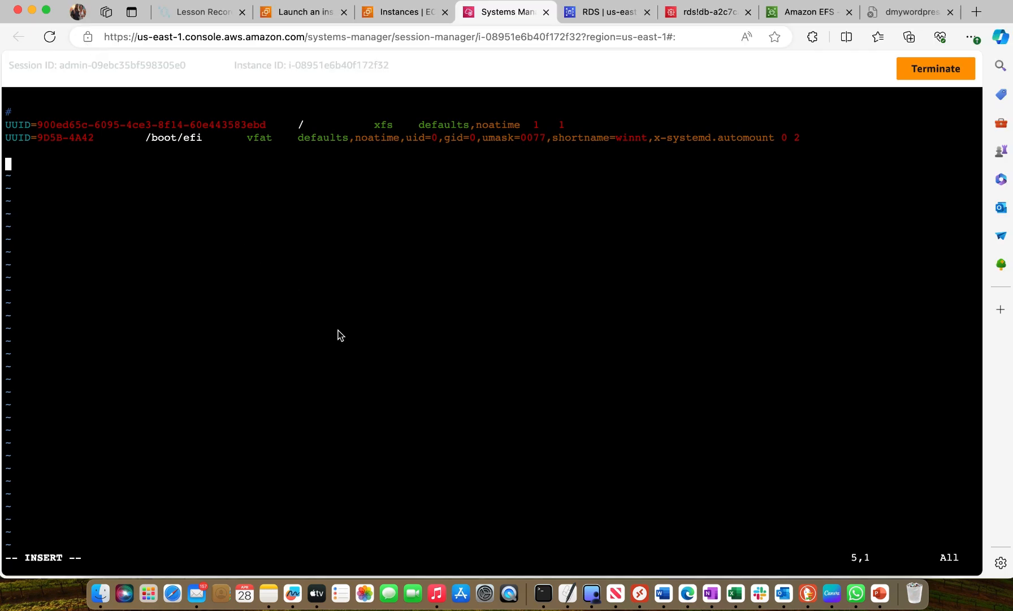
pyautogui.click(662, 594)
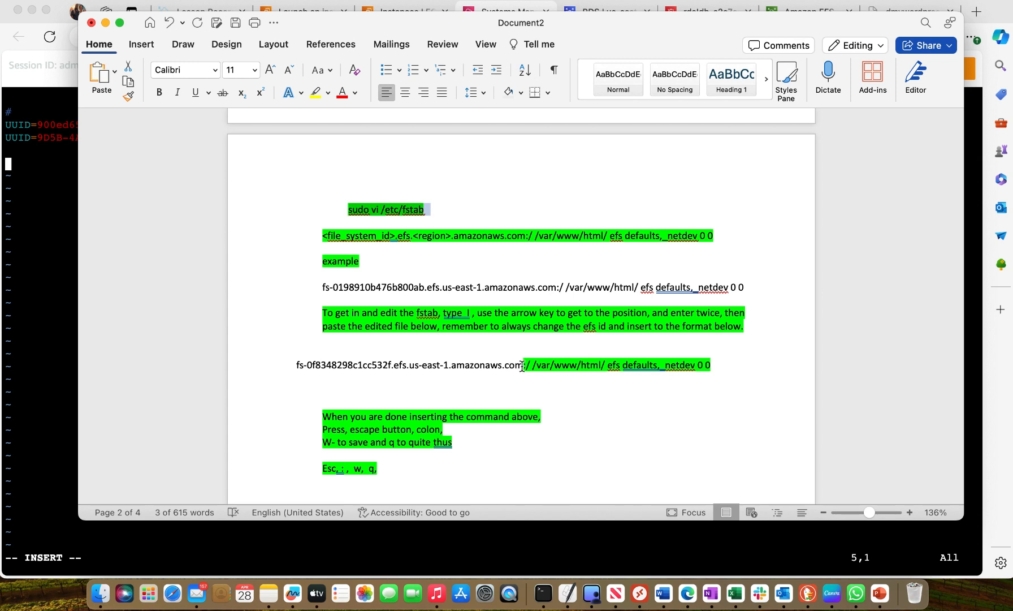
pyautogui.moveTo(523, 366); pyautogui.dragTo(295, 366)
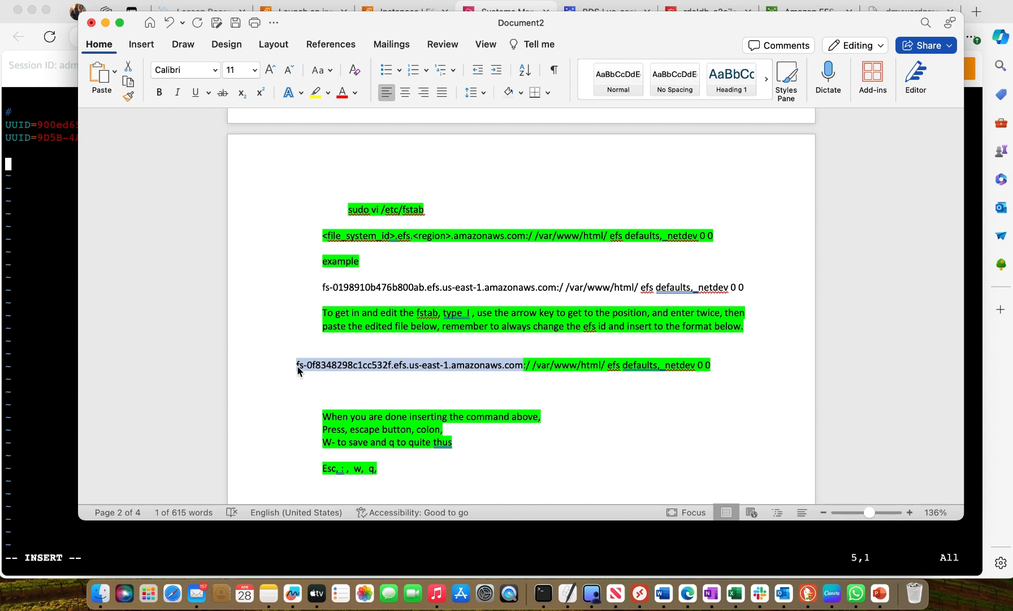
pyautogui.rightClick(315, 365)
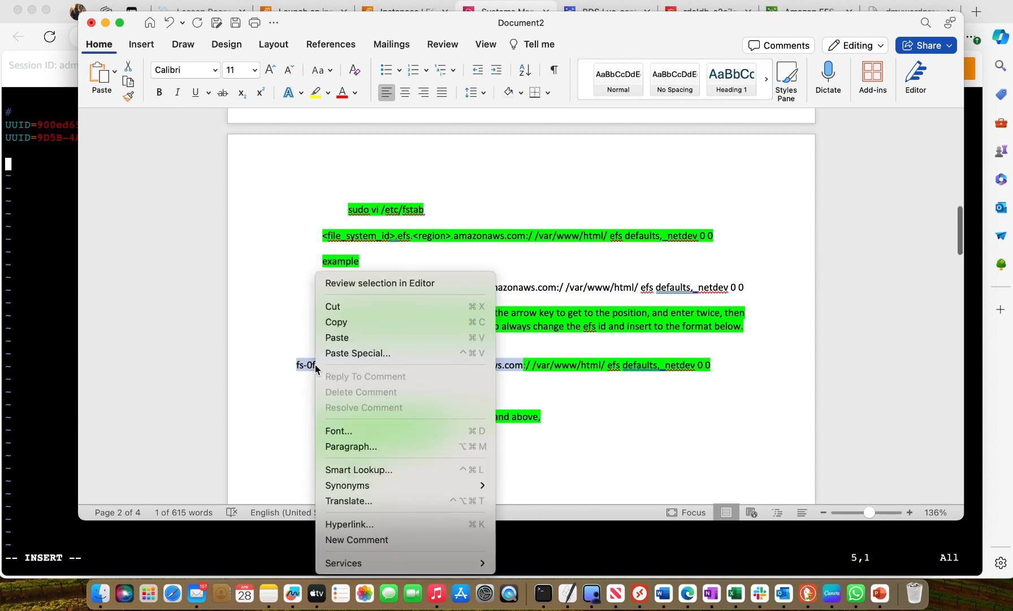
pyautogui.click(344, 338)
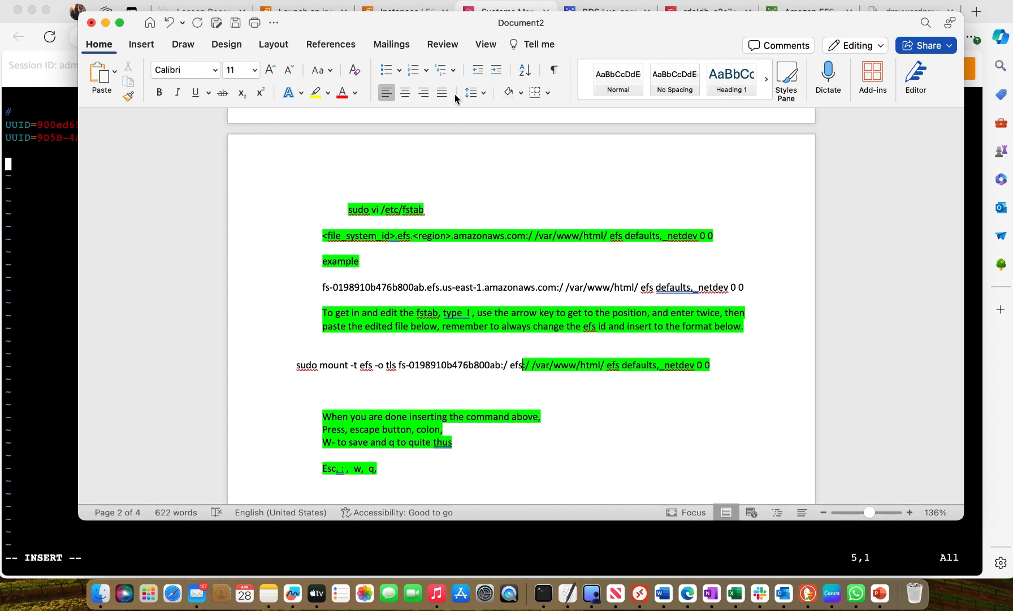
pyautogui.click(170, 23)
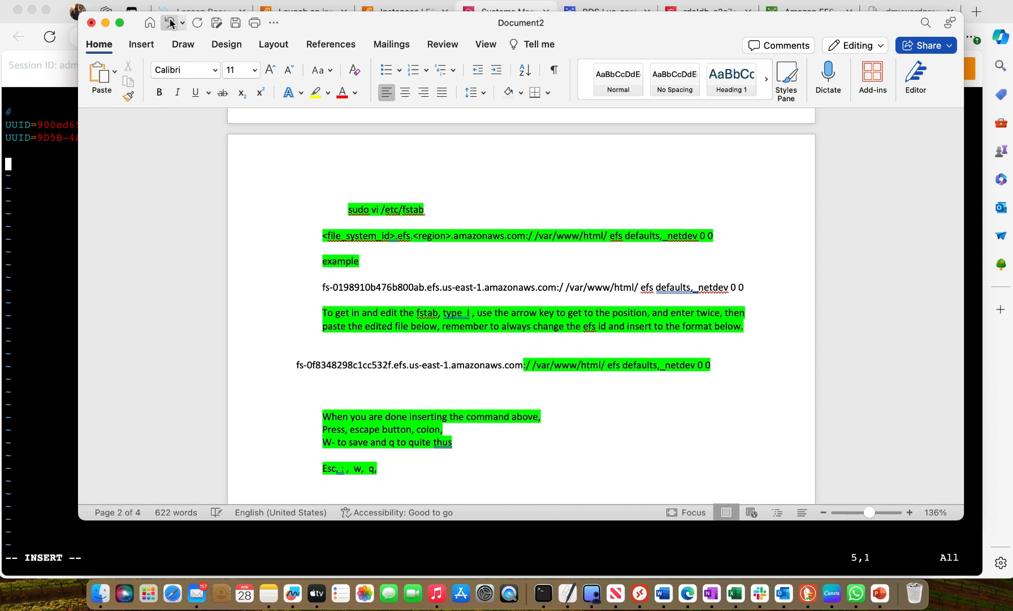
pyautogui.click(489, 380)
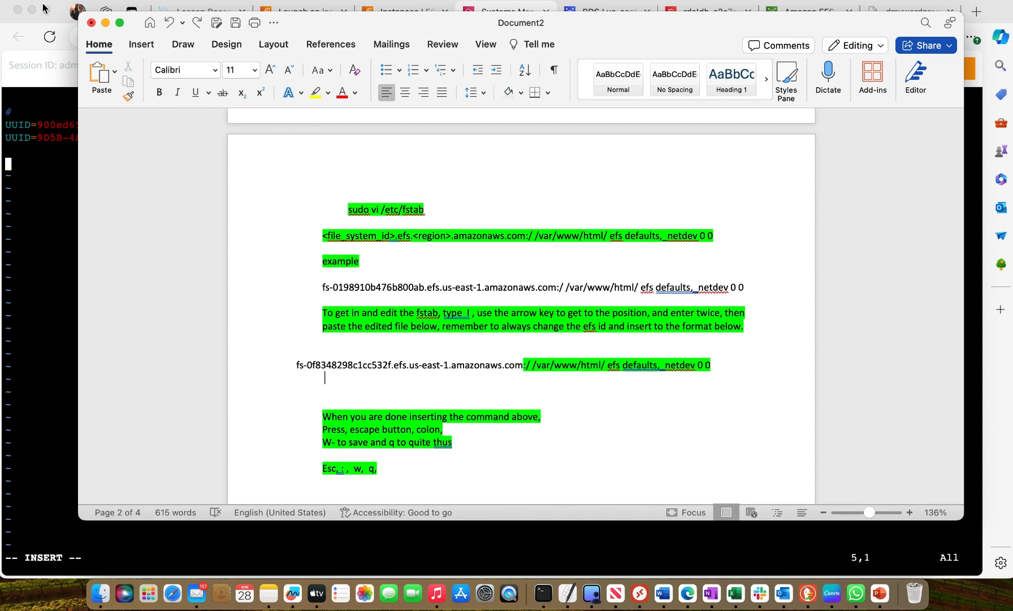
# Copy fs-0198910b476b800ab.efs.us-east-1.amazonaws.com from the NFS client command in the EFS Attach dialog
pyautogui.click(52, 172)
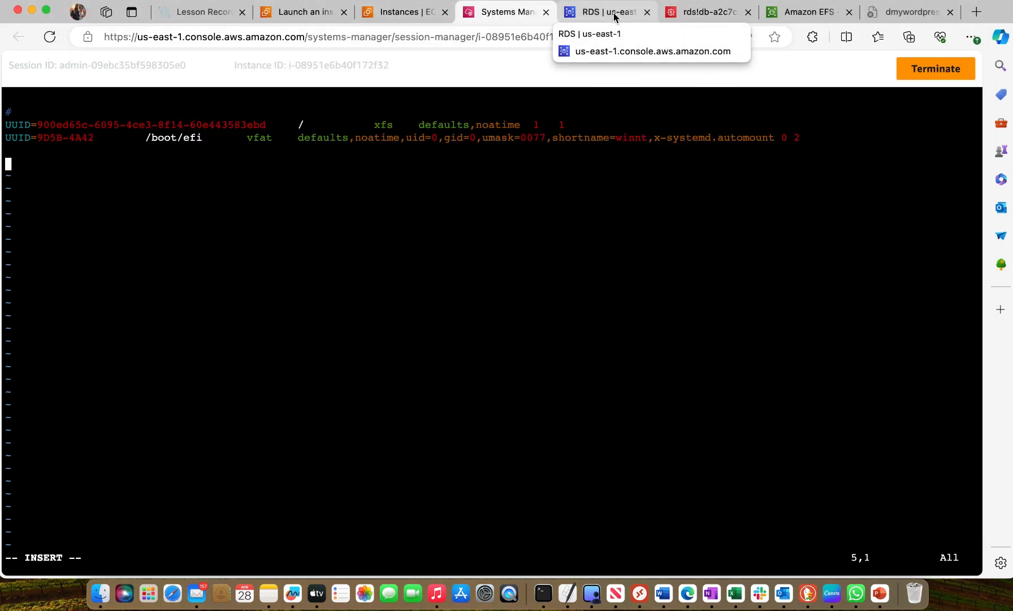
pyautogui.click(812, 15)
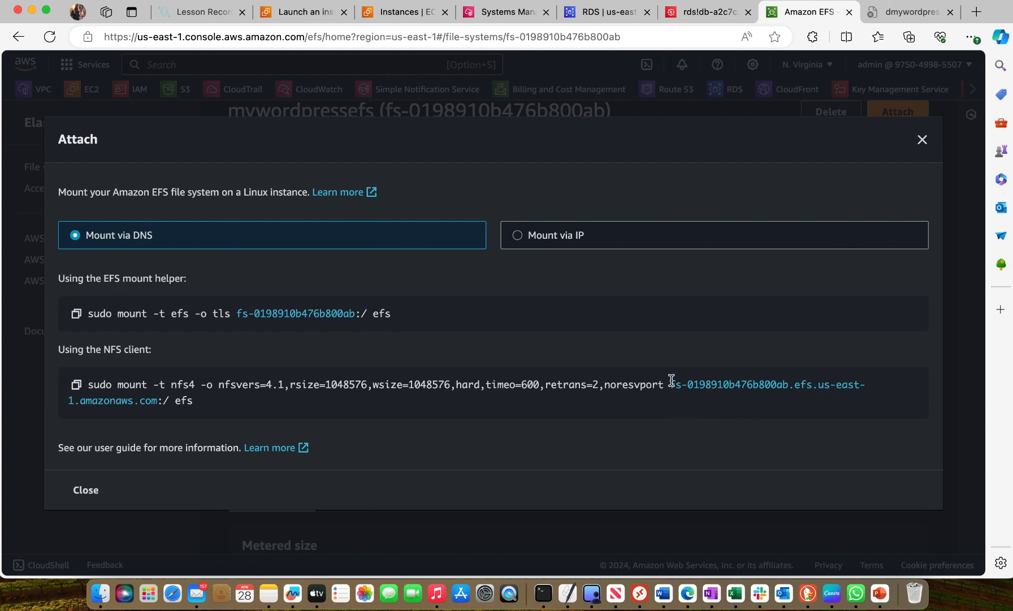
pyautogui.moveTo(671, 380); pyautogui.dragTo(160, 402)
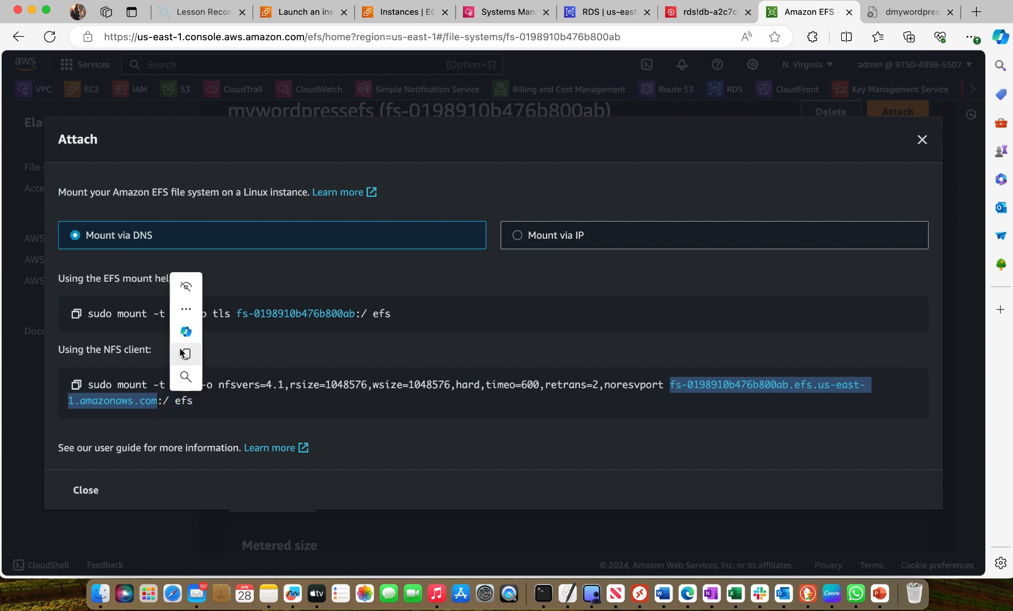
pyautogui.click(186, 357)
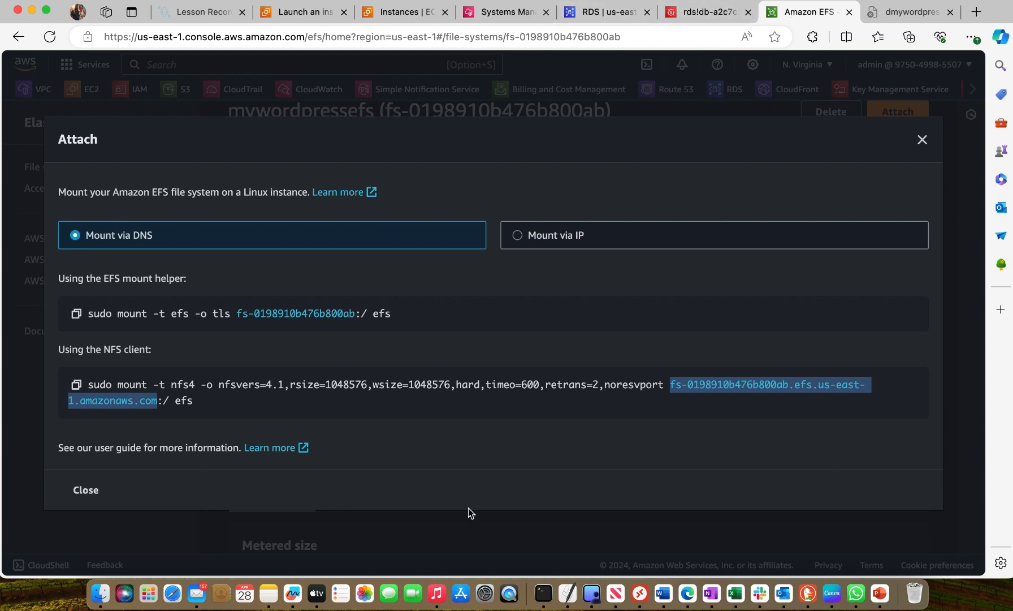
# Try replacing the host name before :/ /var/www/html/ in the Word notes' fstab line with the copied DNS name, and undo the paste
pyautogui.click(671, 601)
pyautogui.scroll(-2, 414, 400)
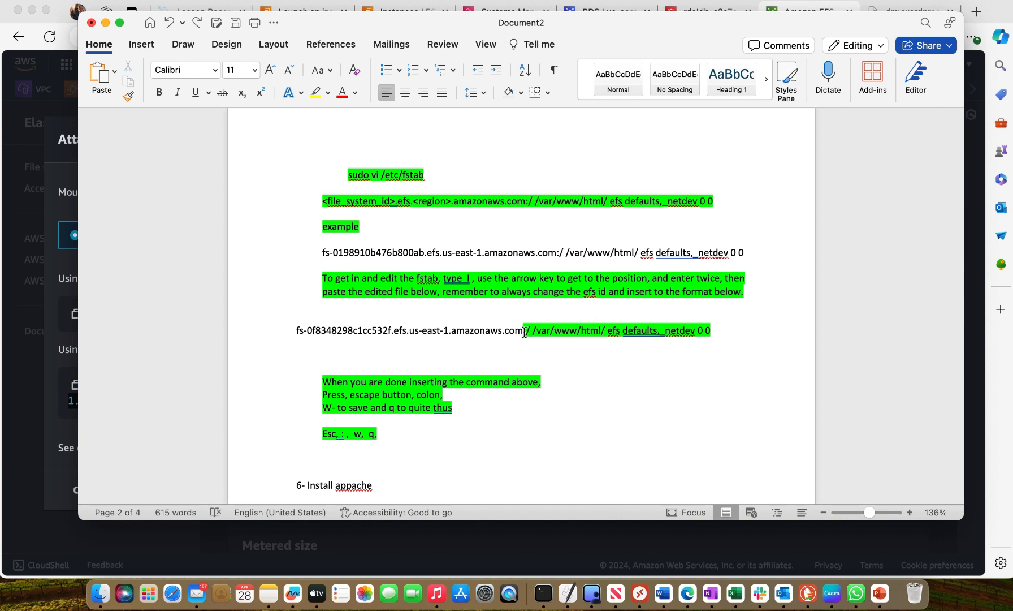
pyautogui.moveTo(525, 332); pyautogui.dragTo(299, 327)
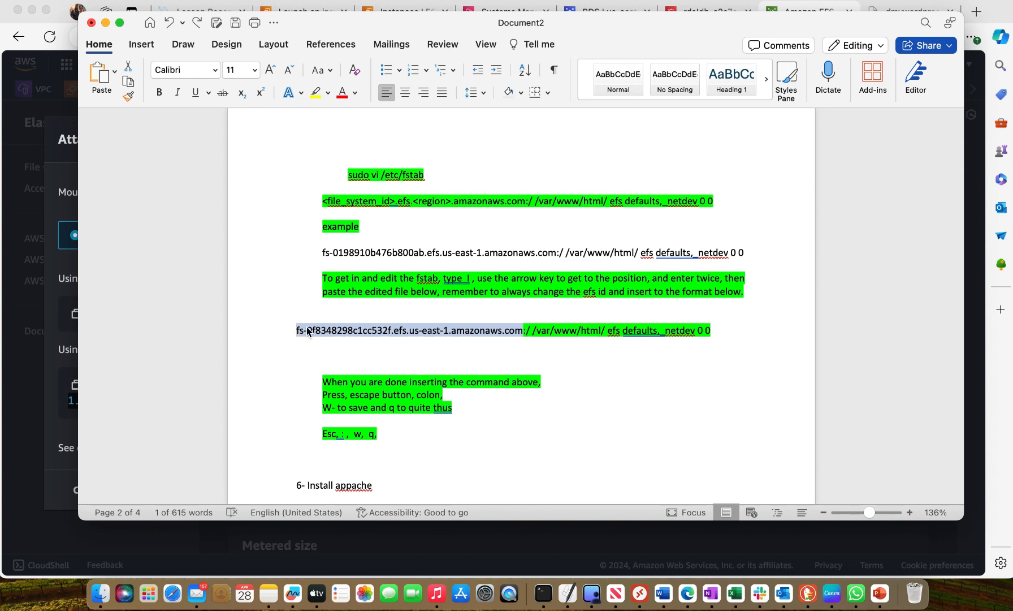
pyautogui.rightClick(309, 331)
pyautogui.click(340, 337)
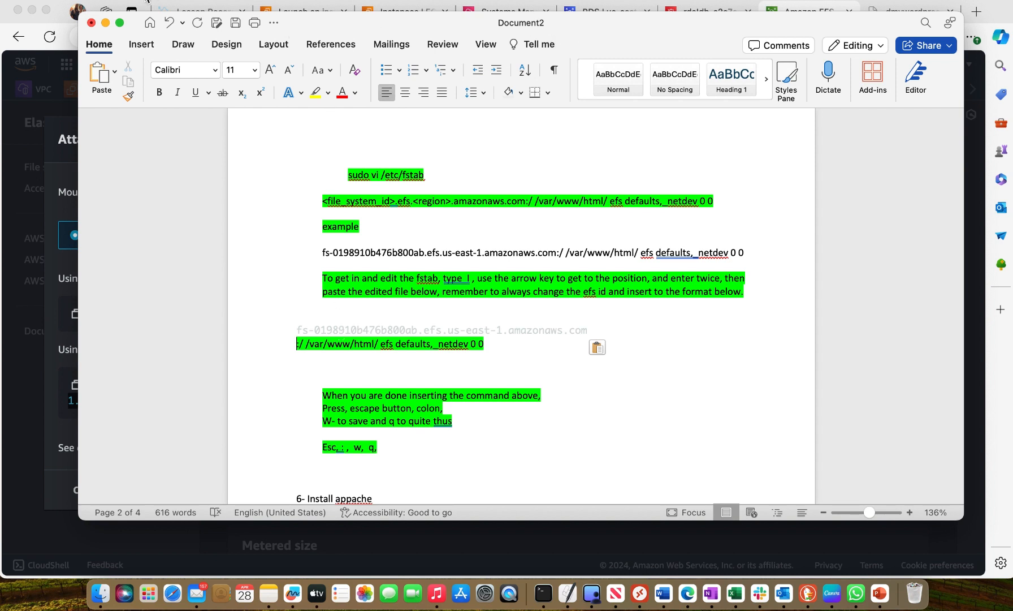
pyautogui.click(170, 23)
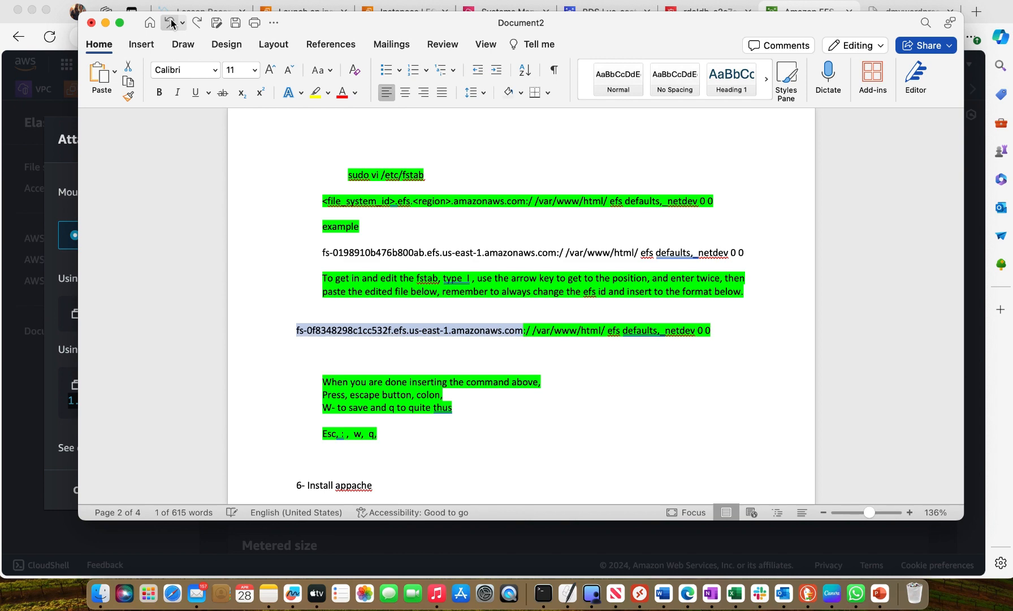
# Return to the EFS console, close the Attach dialog and copy the DNS name from the mywordpressefs general details
pyautogui.click(48, 116)
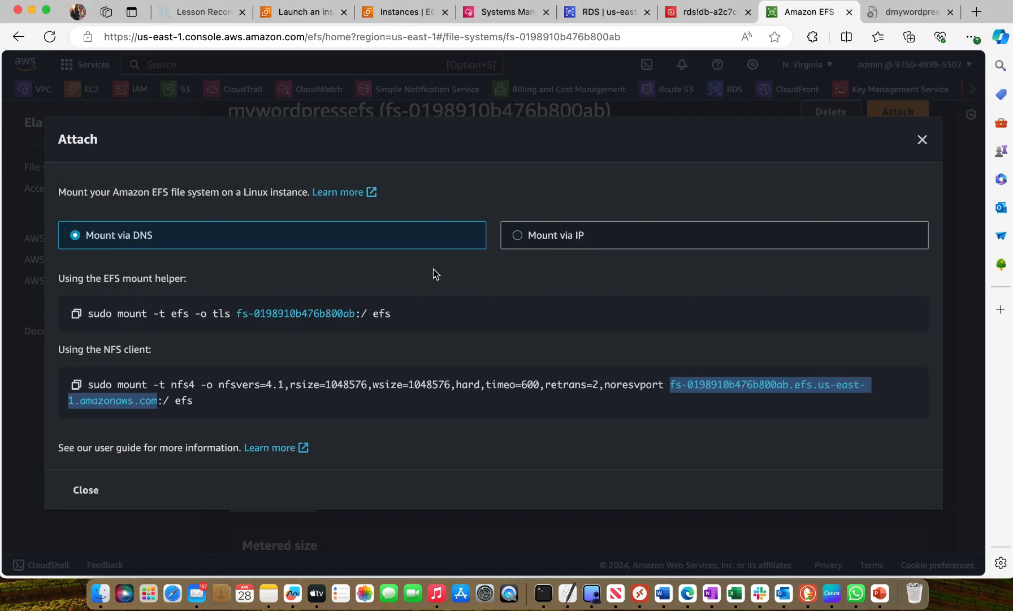
pyautogui.click(922, 141)
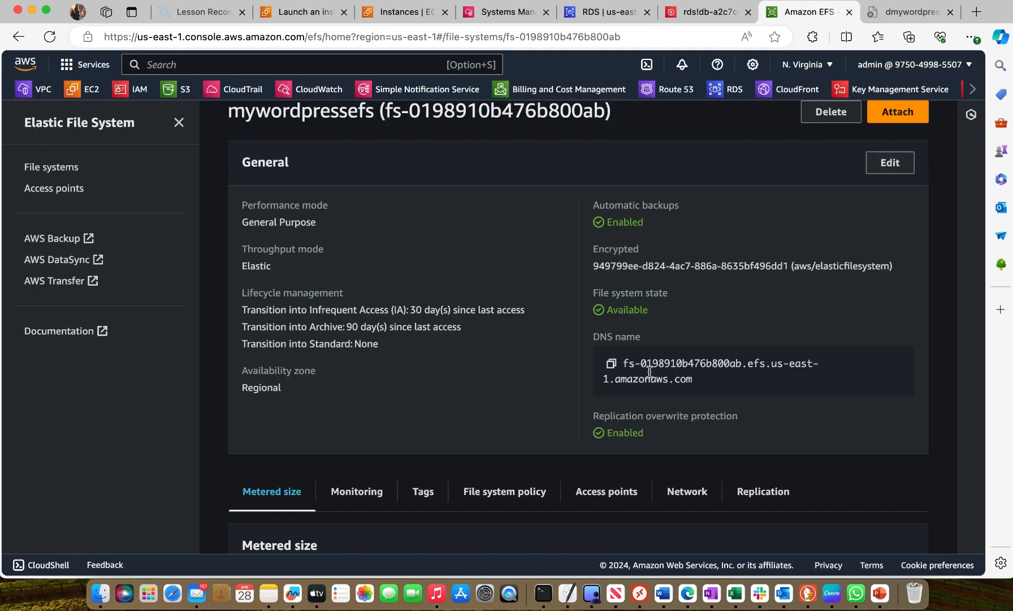
pyautogui.click(611, 365)
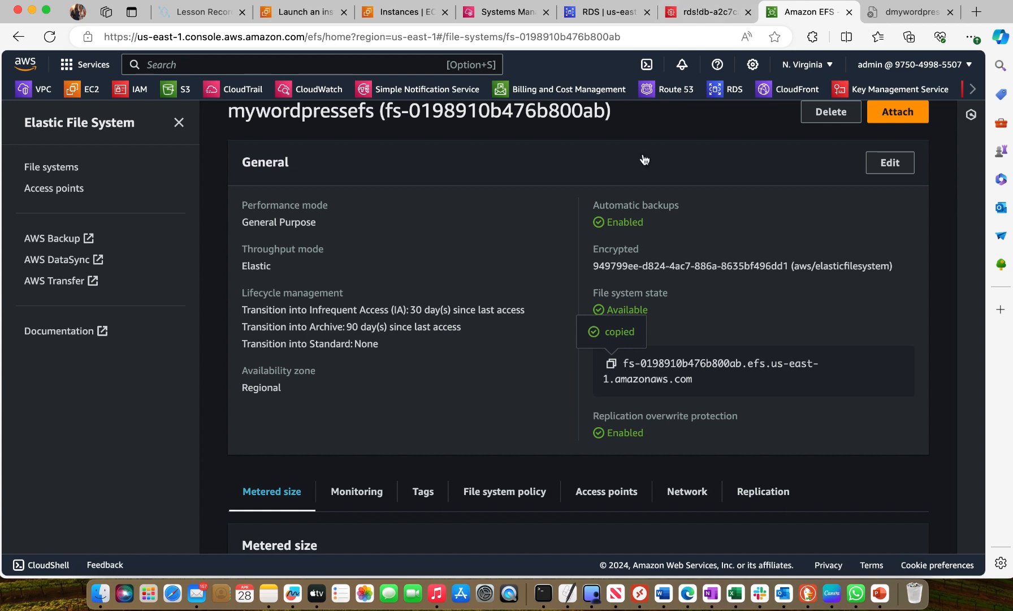
# Switch to the Word notes and replace the old host name in the fstab line with the copied DNS name fs-0198910b476b800ab.efs.us-east-1.amazonaws.com
pyautogui.click(663, 592)
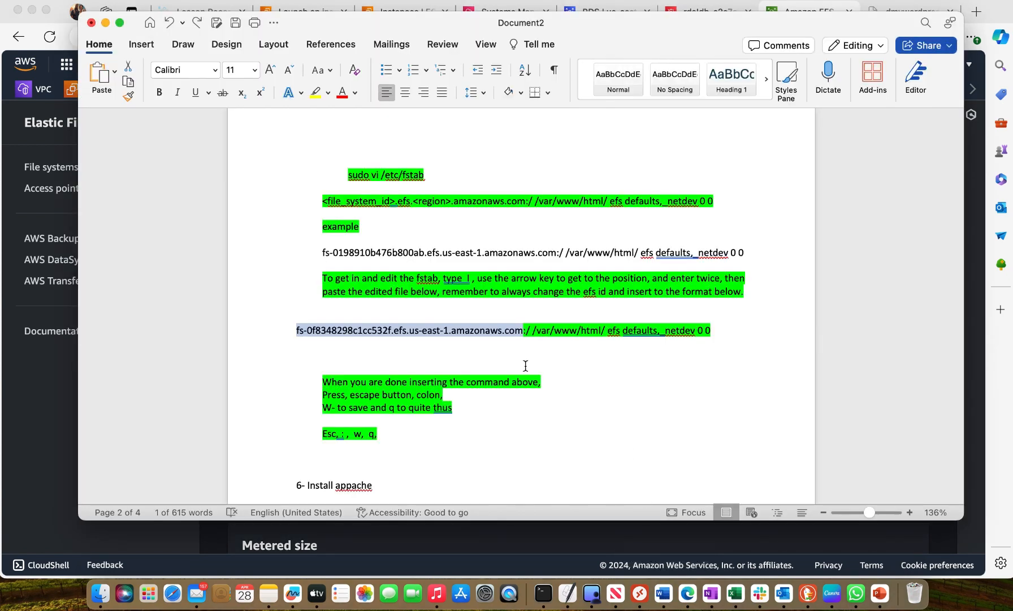
pyautogui.click(328, 329)
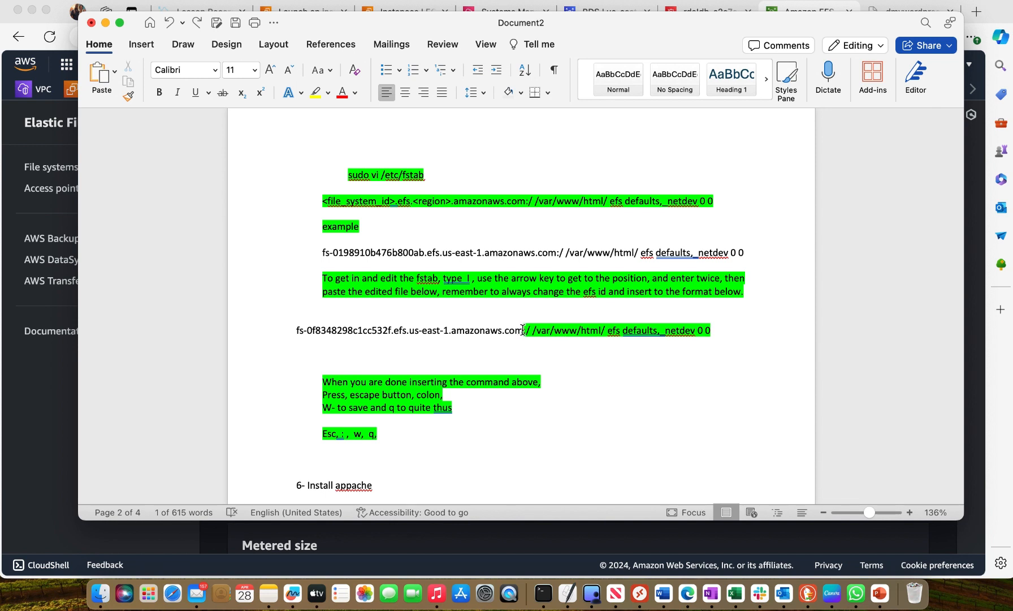
pyautogui.moveTo(523, 329); pyautogui.dragTo(297, 330)
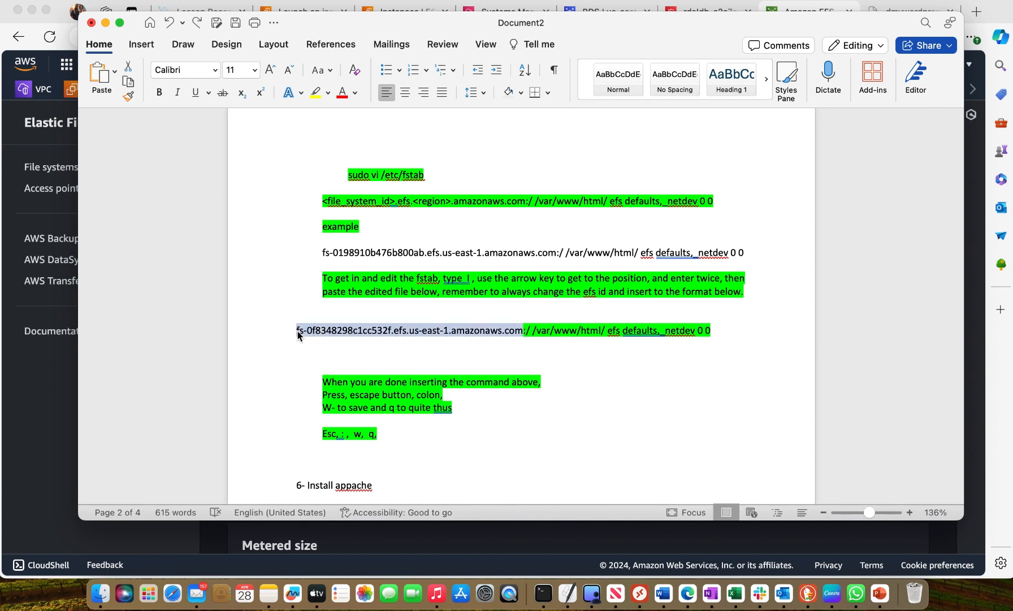
pyautogui.rightClick(309, 330)
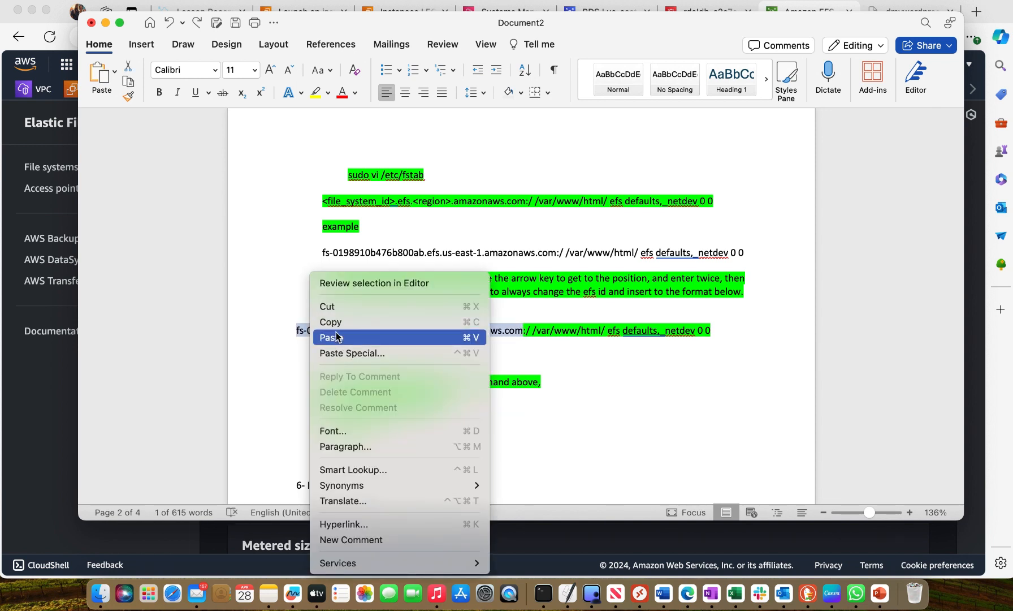
pyautogui.click(336, 337)
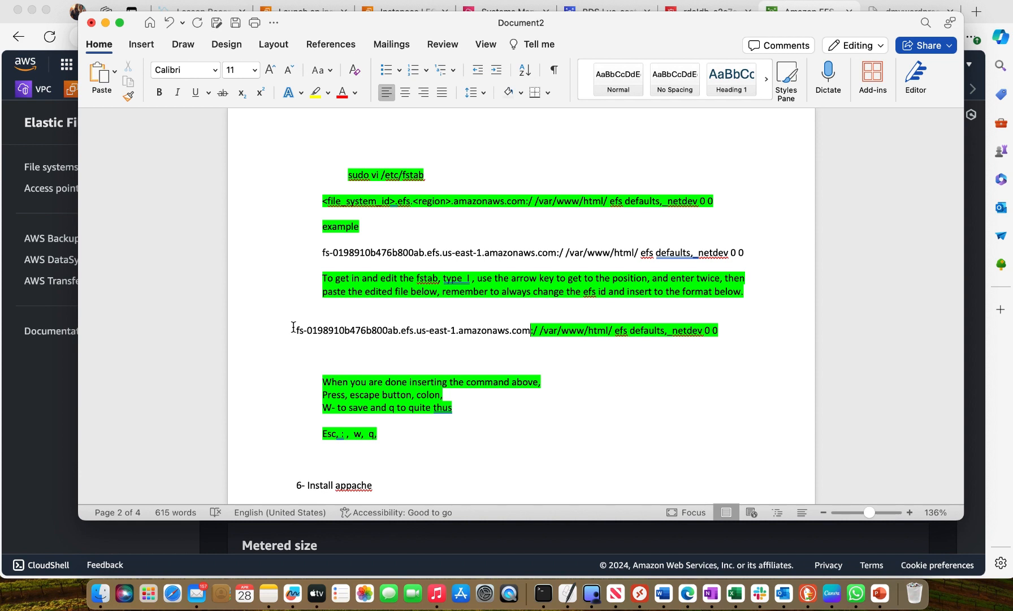
# Copy the full fs-0198910b476b800ab fstab line from the notes and paste it below the /boot/efi entry in the Session Manager vi editor
pyautogui.moveTo(297, 330); pyautogui.dragTo(717, 330)
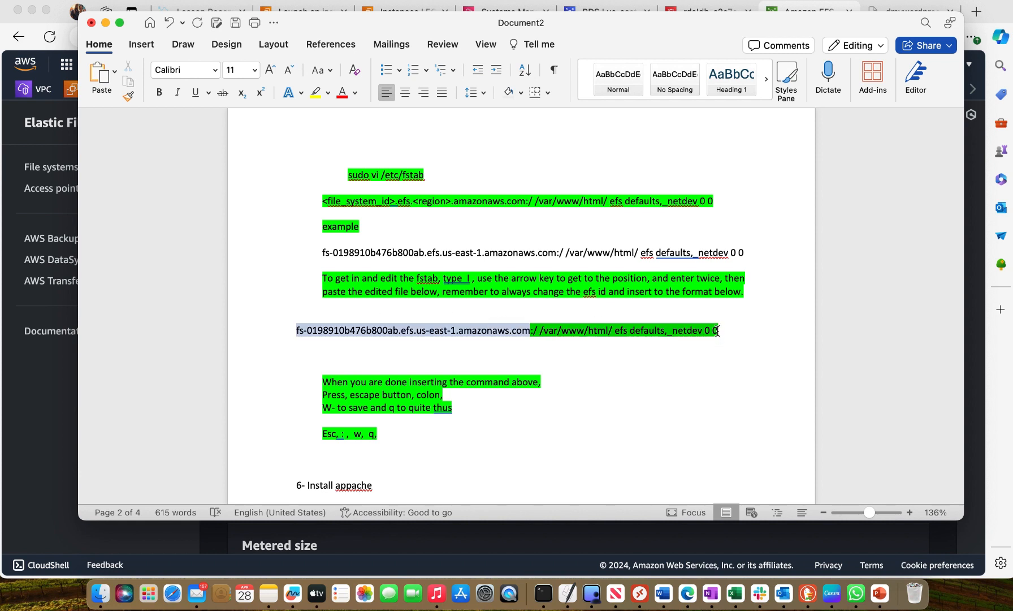
pyautogui.rightClick(702, 330)
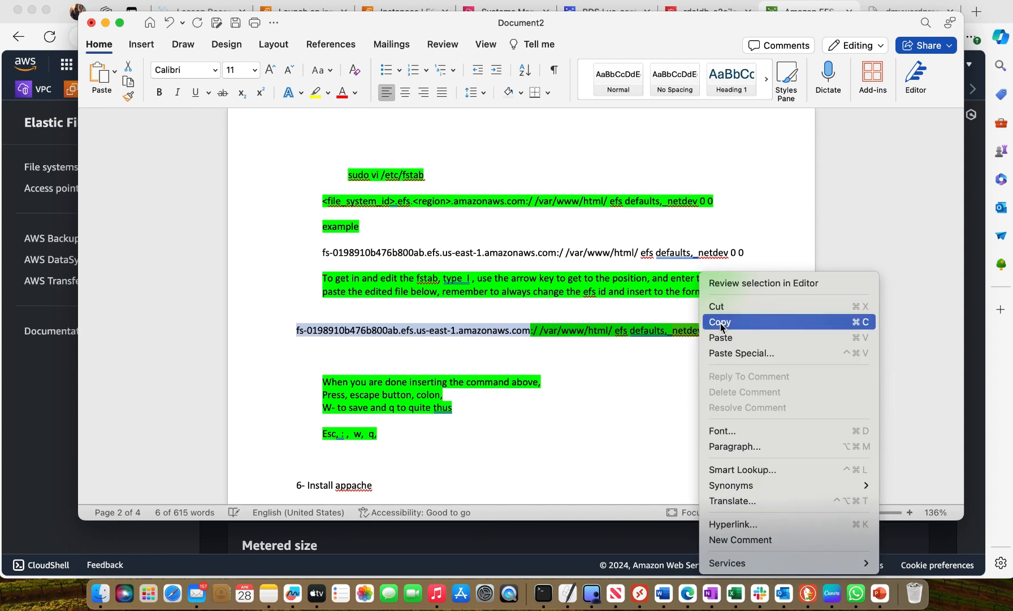
pyautogui.click(720, 323)
pyautogui.click(35, 222)
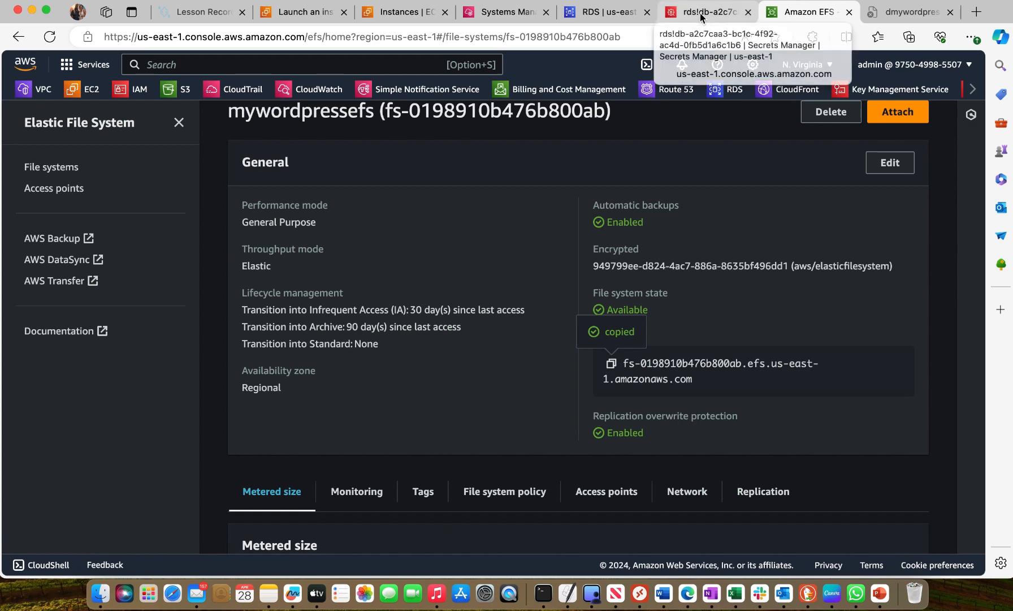
pyautogui.click(502, 15)
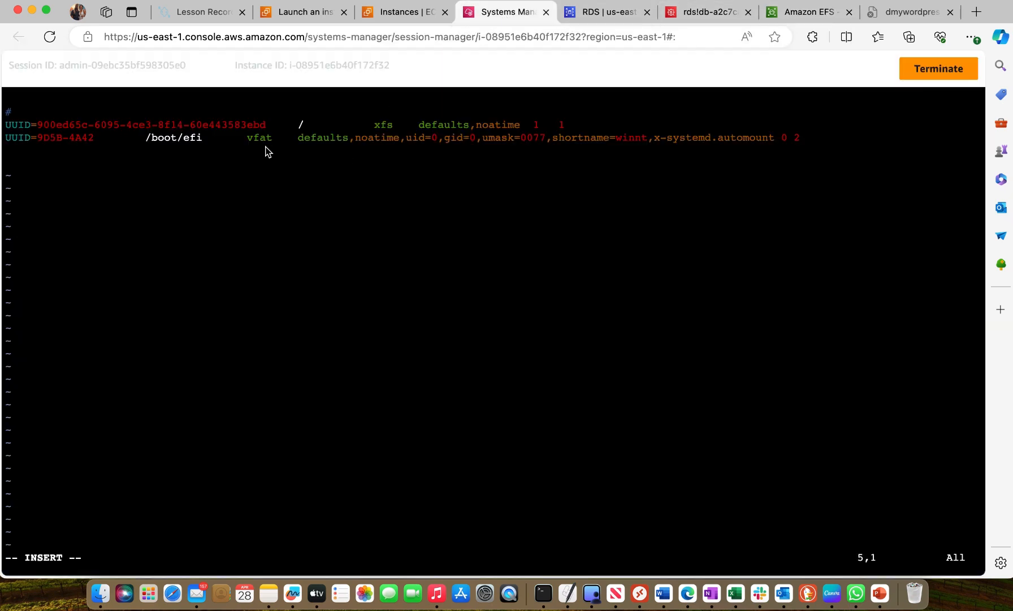
pyautogui.rightClick(6, 165)
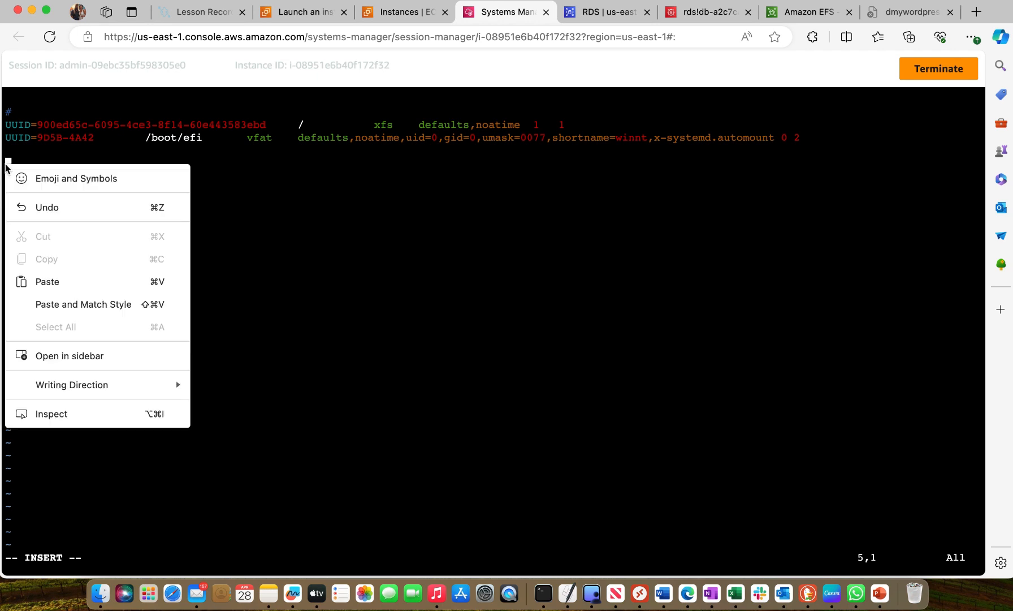
pyautogui.click(62, 283)
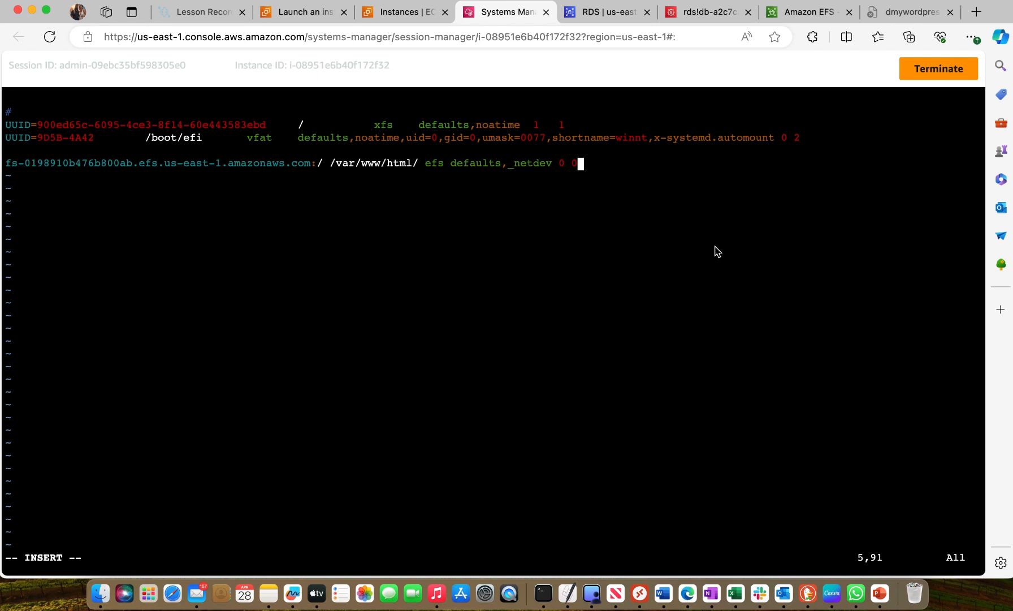
# Leave insert mode, save /etc/fstab and quit vi with :wq
pyautogui.press('Escape')
pyautogui.write(':')
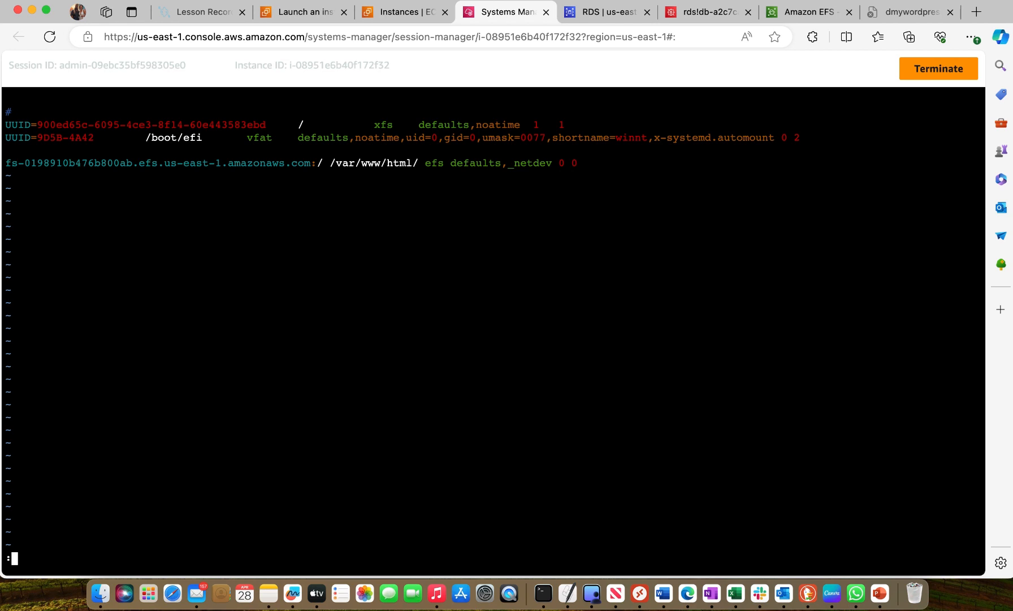
pyautogui.write('wq')
pyautogui.press('Return')
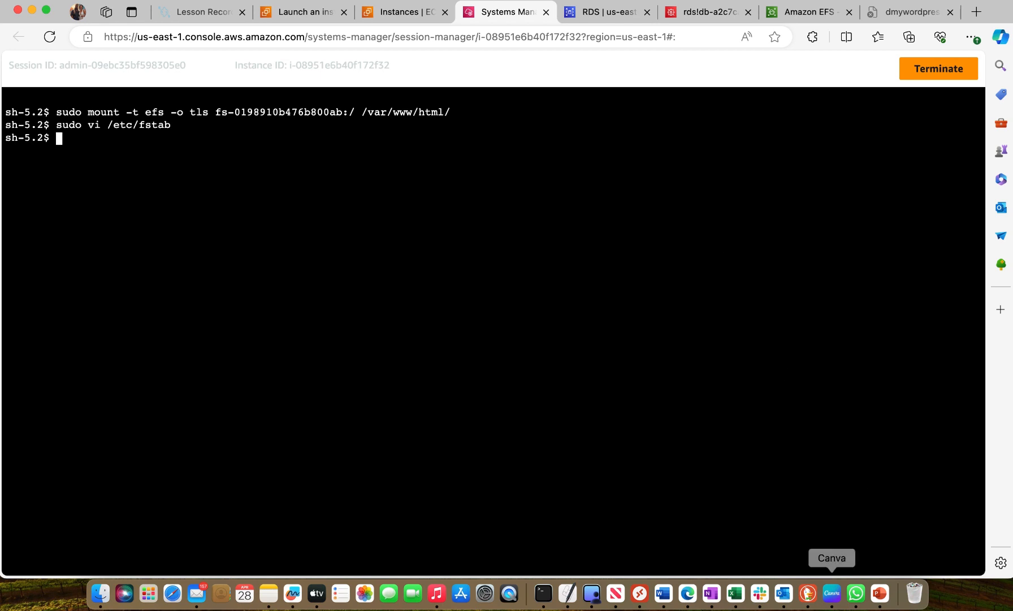
# Copy the four httpd install, start, enable and status commands under "6- Install appache" in the Word notes
pyautogui.click(664, 593)
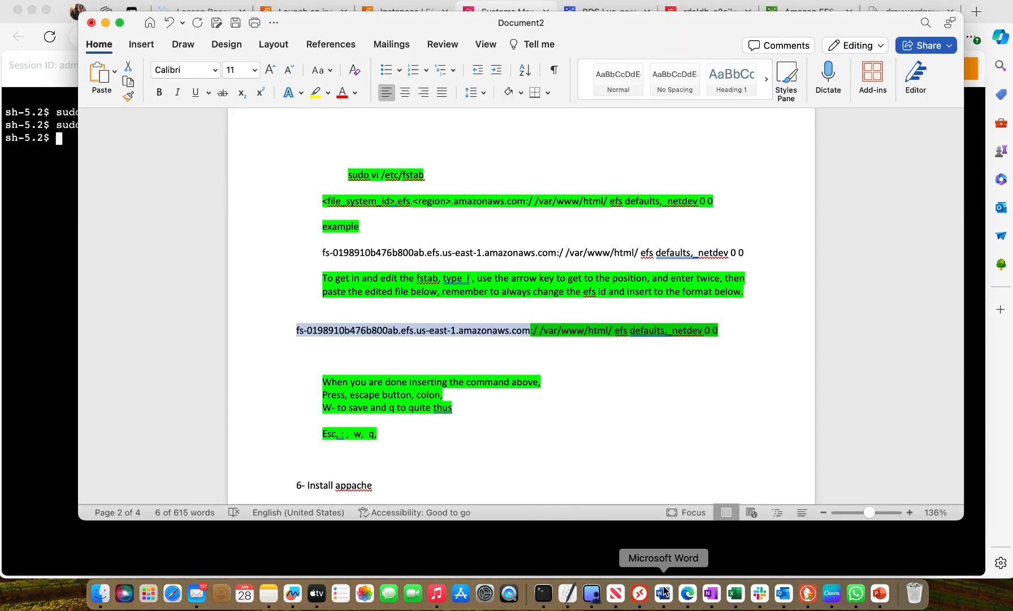
pyautogui.scroll(-10, 453, 378)
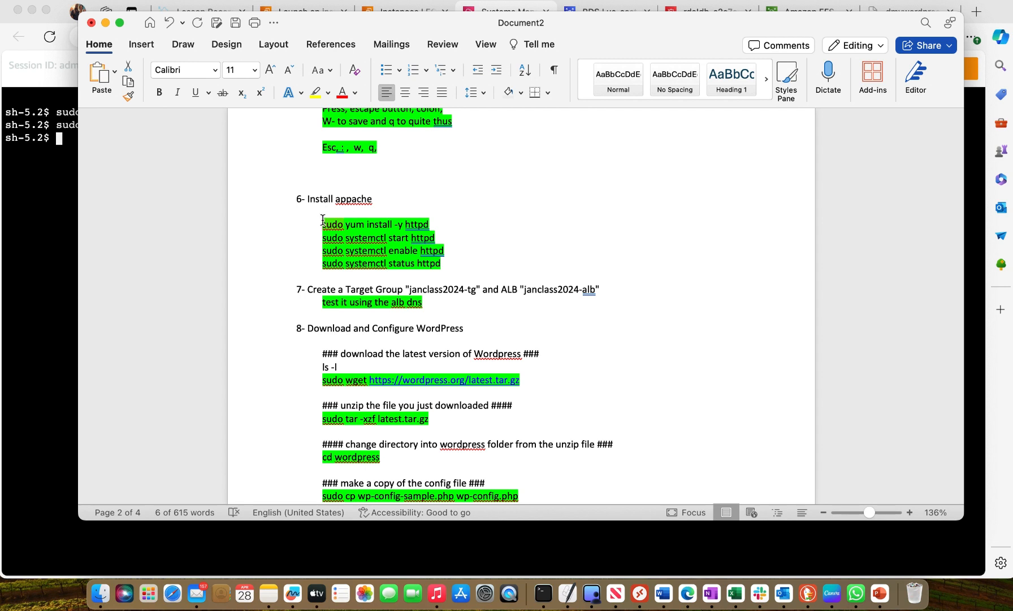
pyautogui.moveTo(322, 221); pyautogui.dragTo(442, 268)
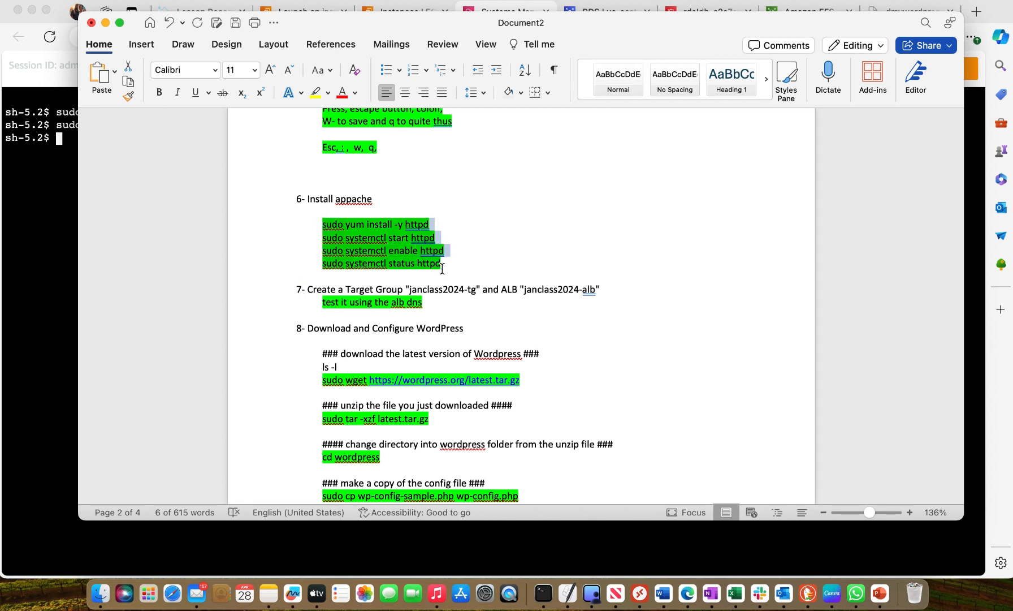
pyautogui.rightClick(415, 254)
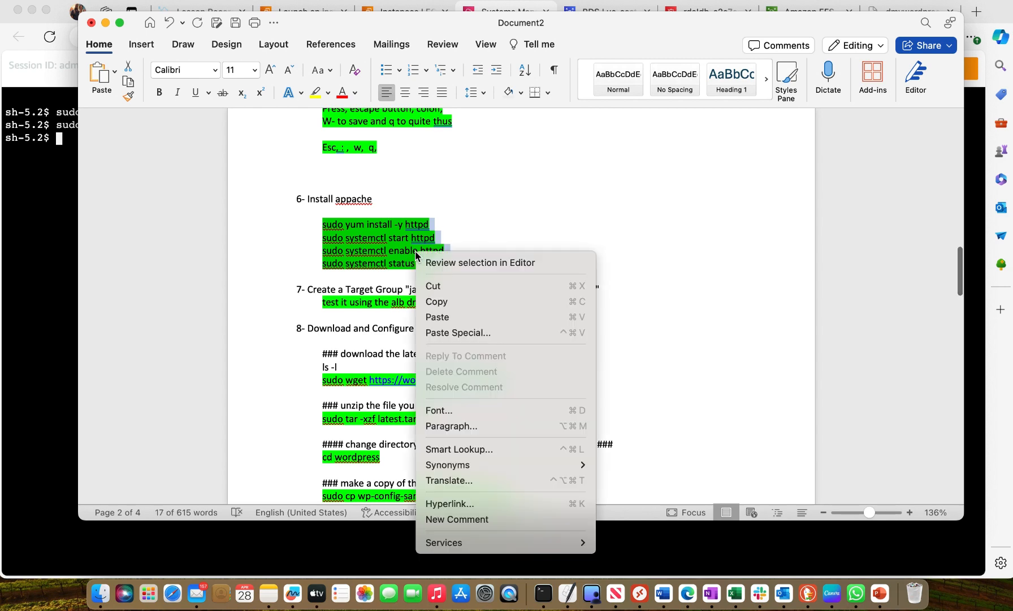
pyautogui.click(449, 300)
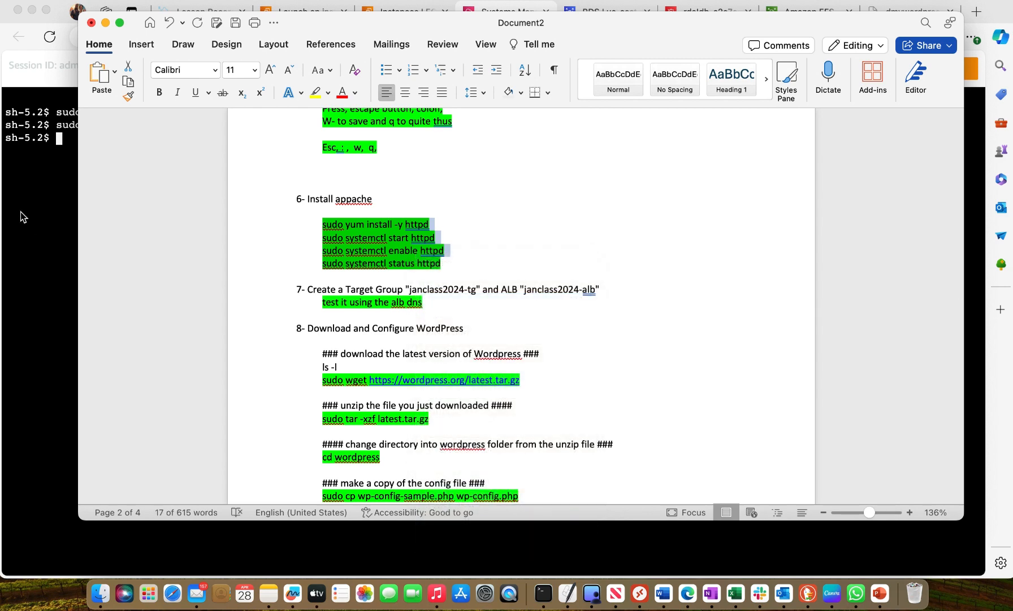
# Return to the Session Manager terminal and run the copied commands to install, start, enable and check the status of httpd
pyautogui.click(21, 212)
pyautogui.rightClick(63, 134)
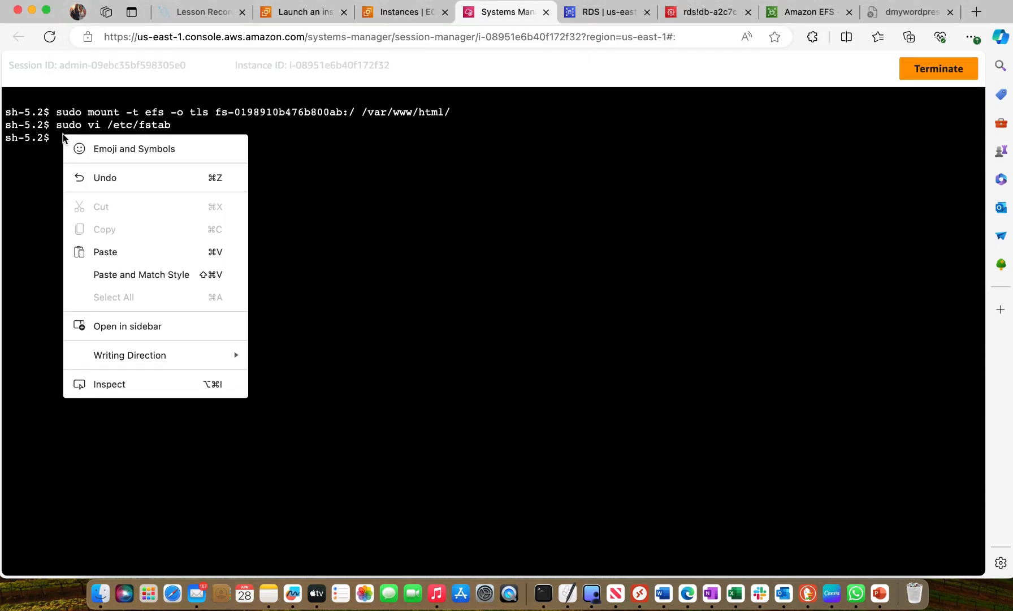
pyautogui.click(124, 256)
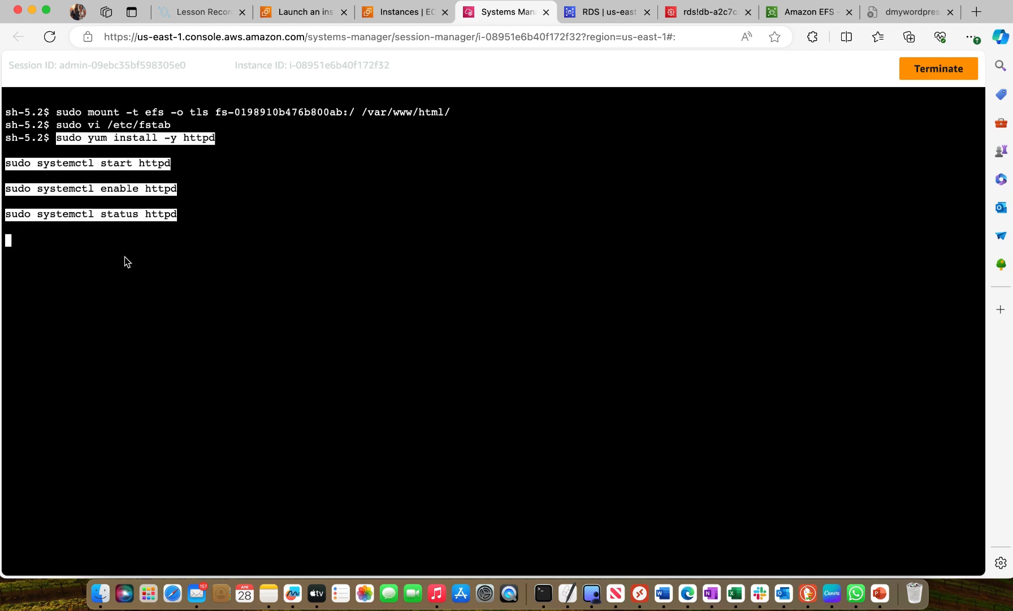
pyautogui.press('Return')
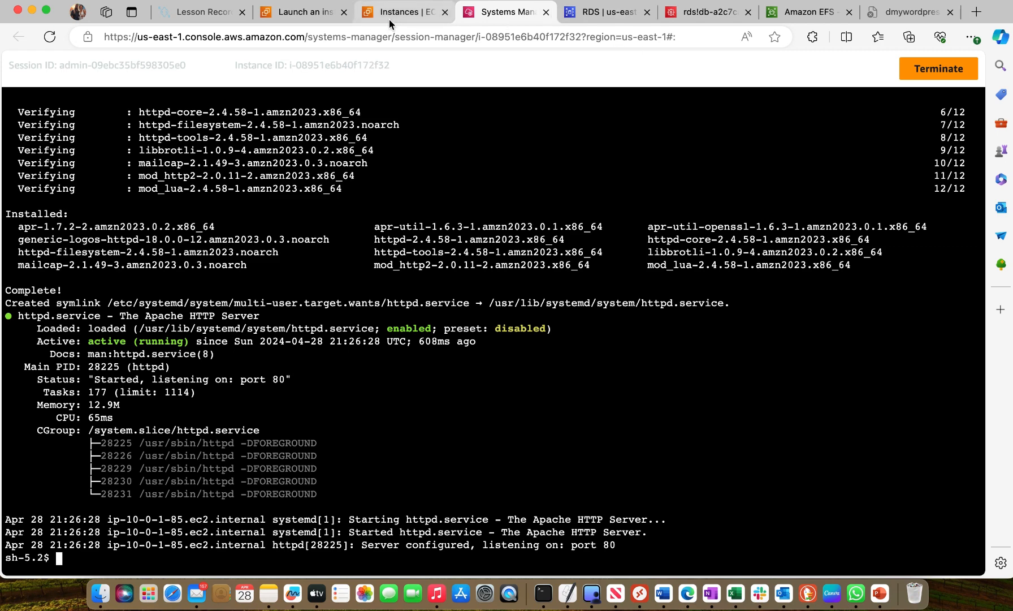
# Switch to the EC2 console, open its target groups and start creating a target group
pyautogui.click(302, 14)
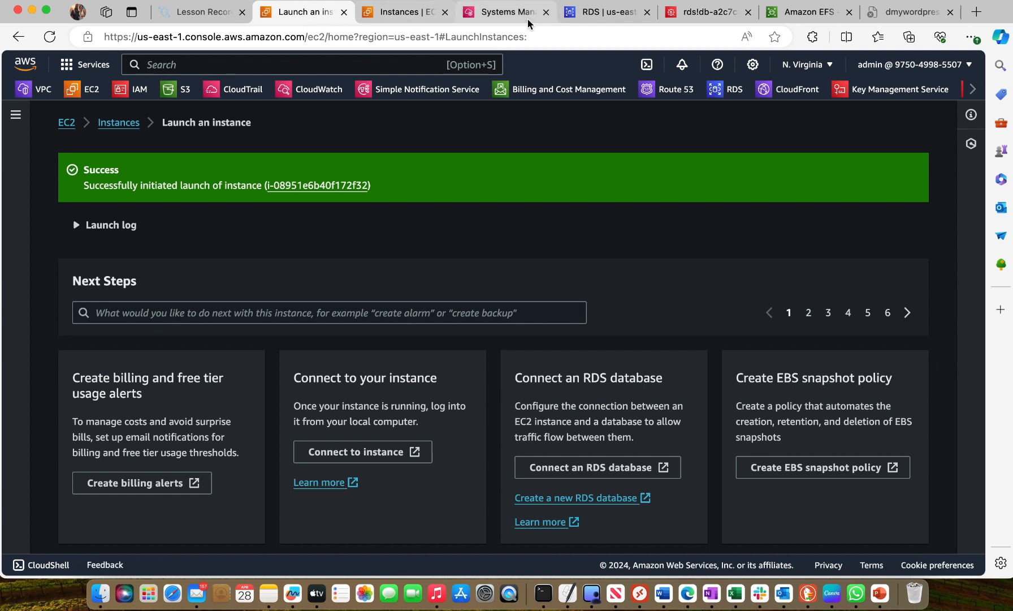
pyautogui.click(92, 92)
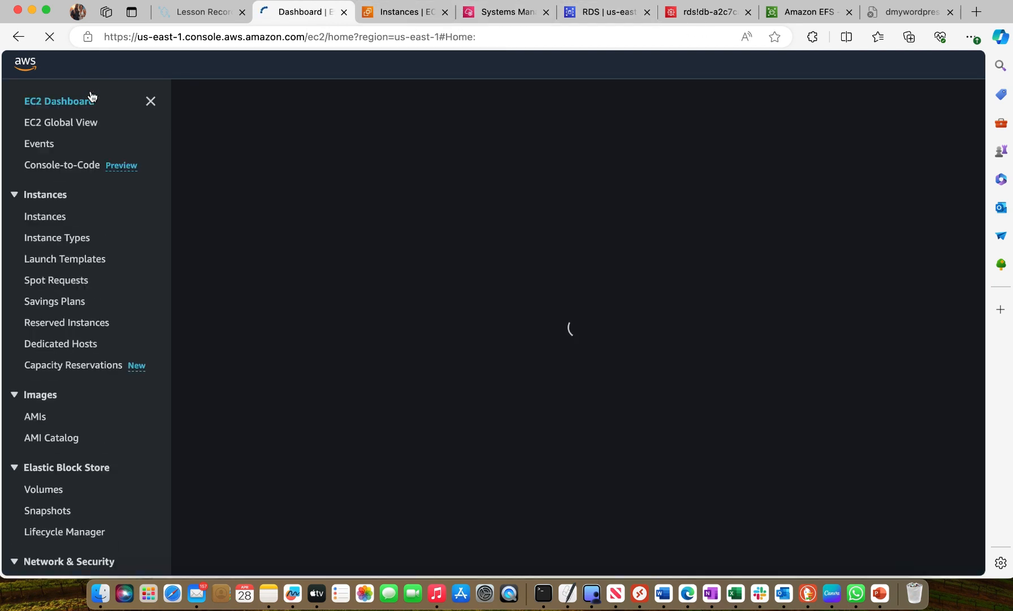
pyautogui.scroll(-5, 53, 416)
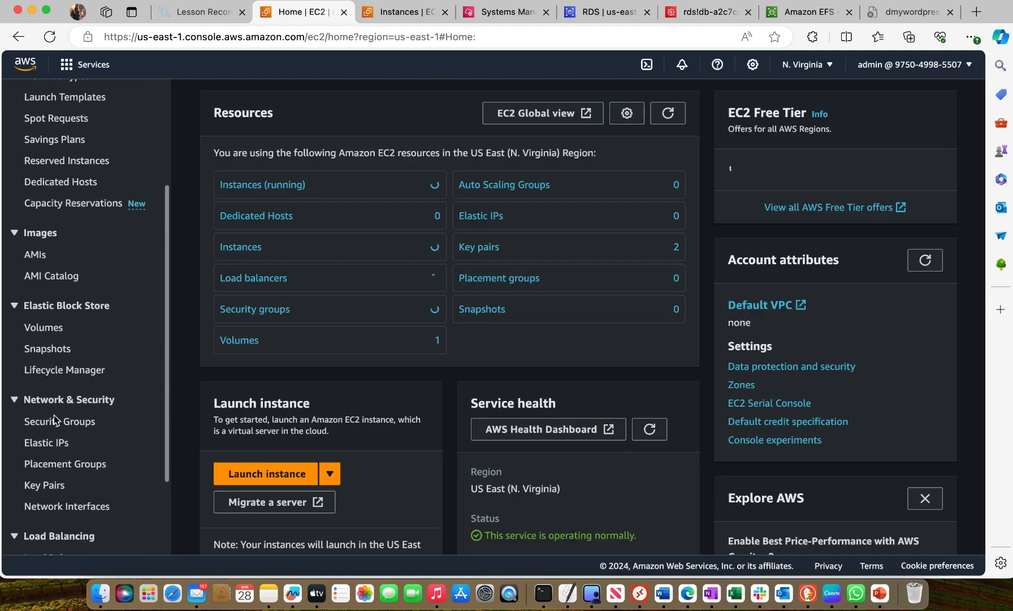
pyautogui.scroll(-2, 55, 419)
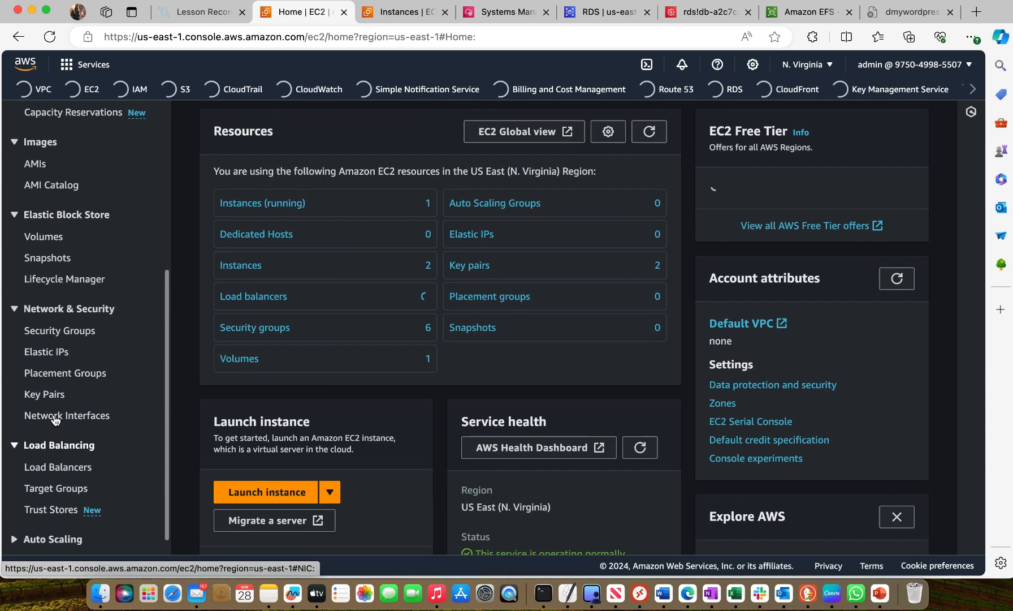
pyautogui.click(57, 490)
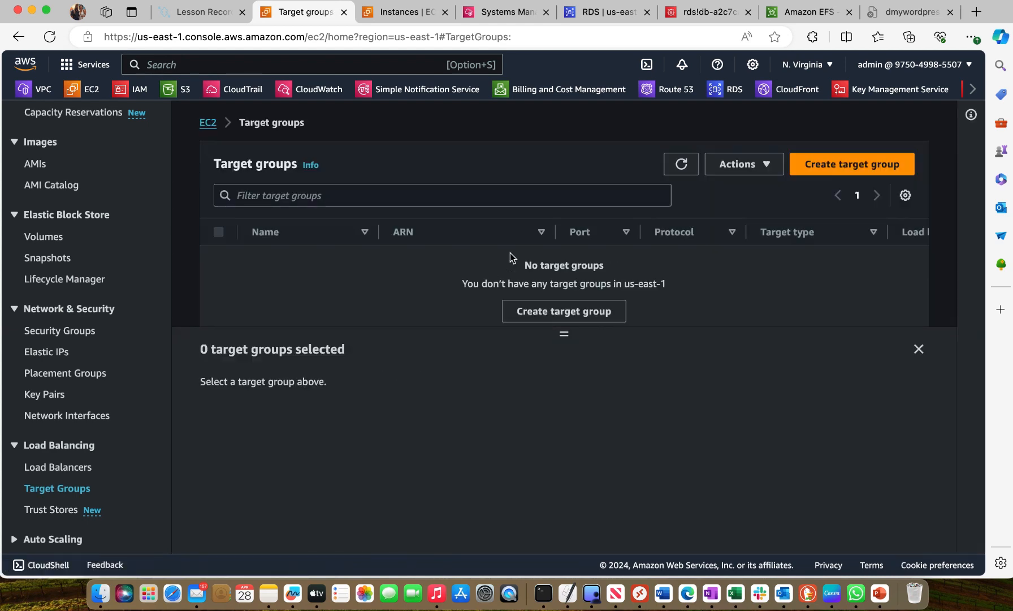
pyautogui.click(869, 165)
# Keep Instances as the target type and name the target group mytg
pyautogui.scroll(-3, 351, 385)
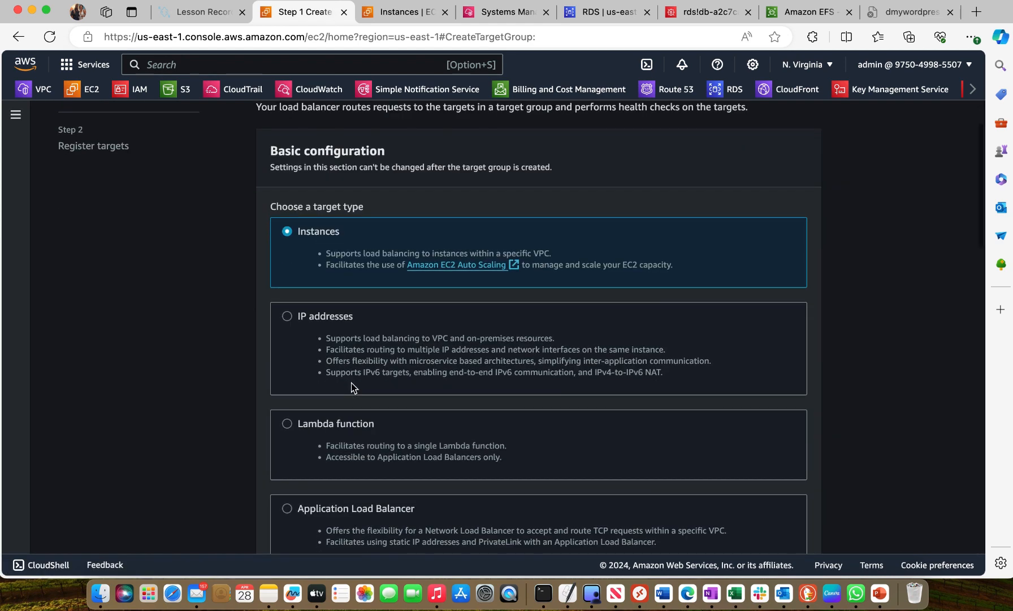
pyautogui.scroll(-10, 431, 464)
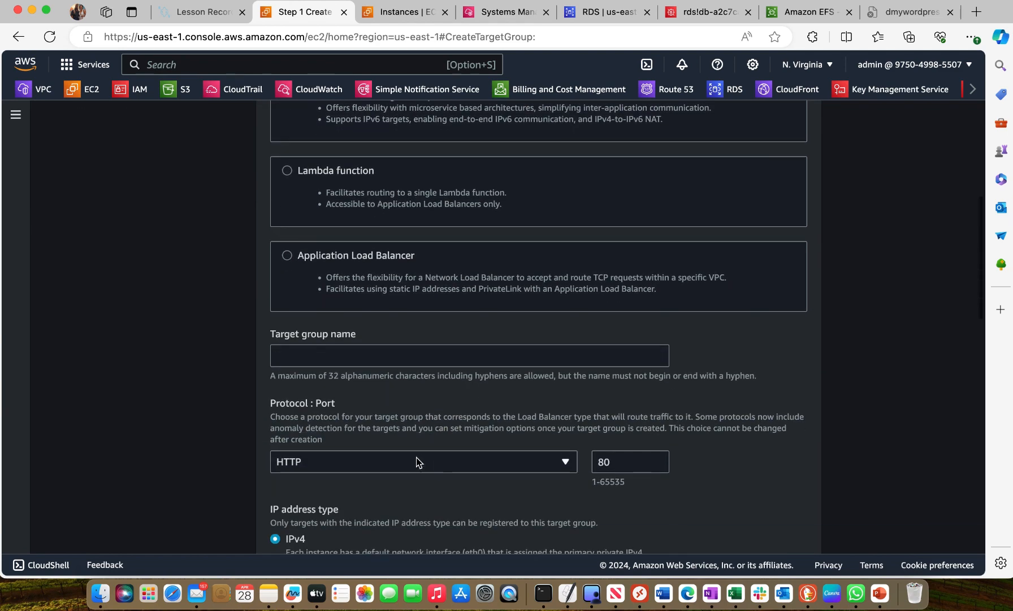
pyautogui.click(348, 348)
pyautogui.write('mytg')
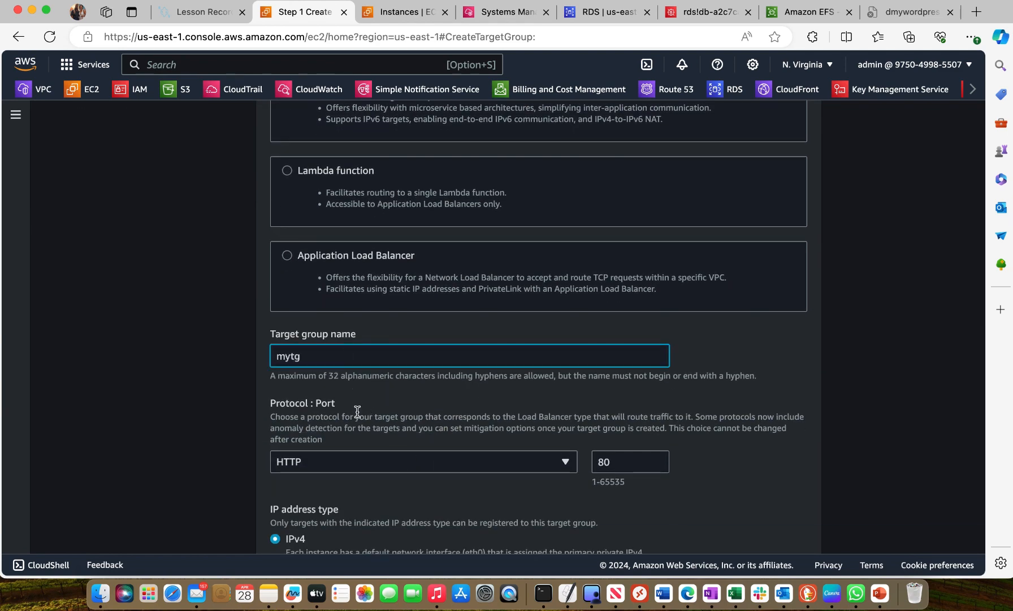
# Keep HTTP port 80 and IPv4 for the target group and select awesome-vpc-vpc as its VPC
pyautogui.scroll(-2, 358, 411)
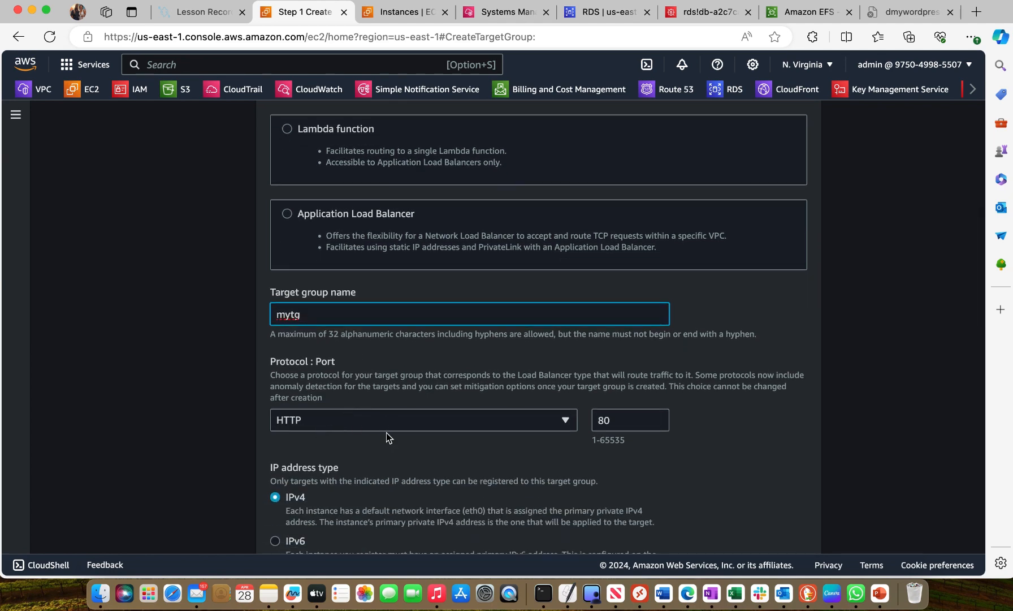
pyautogui.scroll(-8, 386, 432)
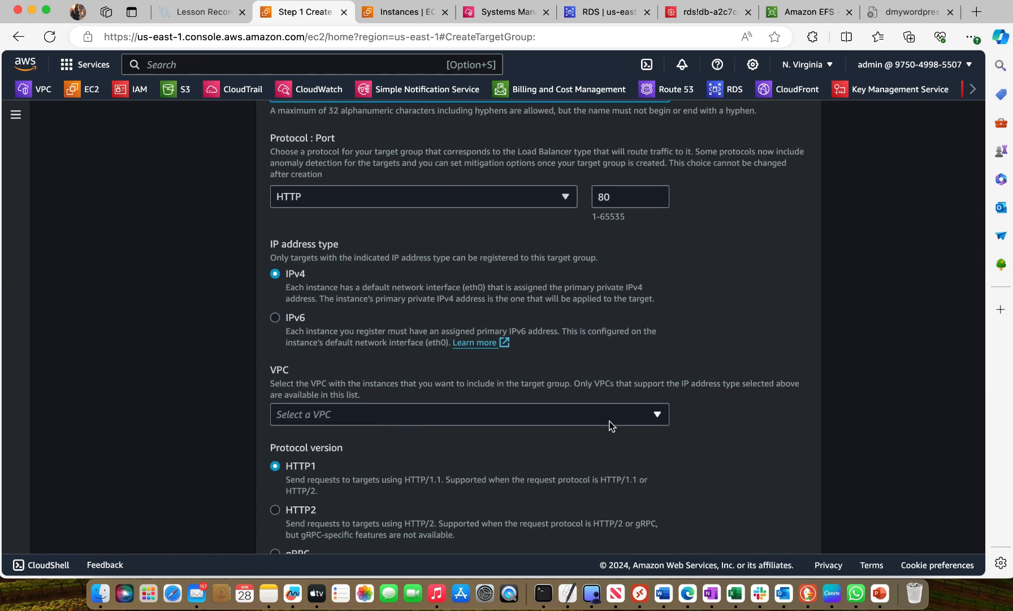
pyautogui.scroll(-2, 532, 419)
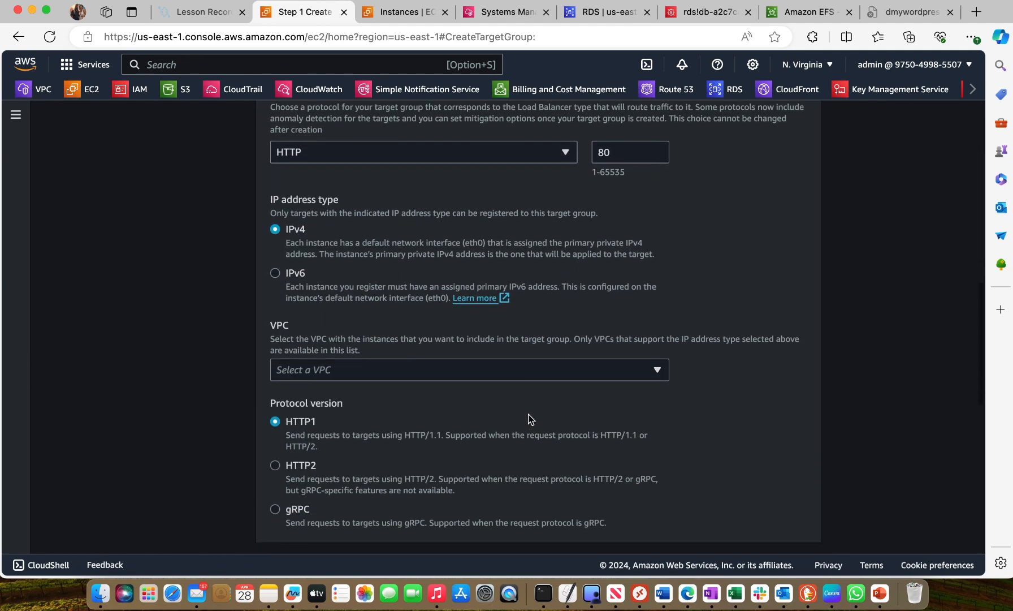
pyautogui.click(649, 373)
pyautogui.click(416, 439)
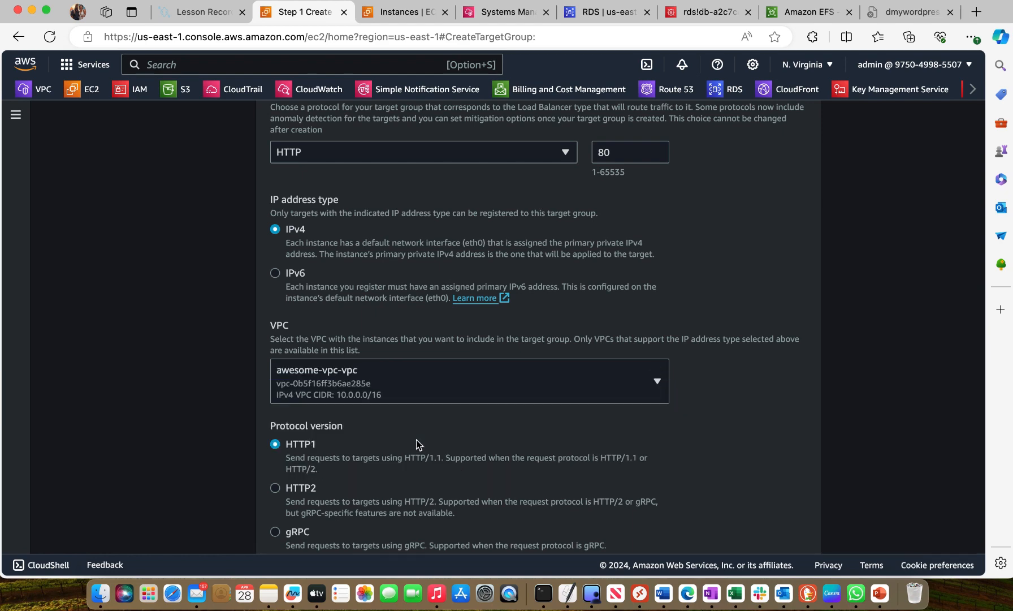
# Keep HTTP1 and the default HTTP health check on path /, and continue to registering targets
pyautogui.scroll(-2, 416, 439)
pyautogui.scroll(-10, 599, 423)
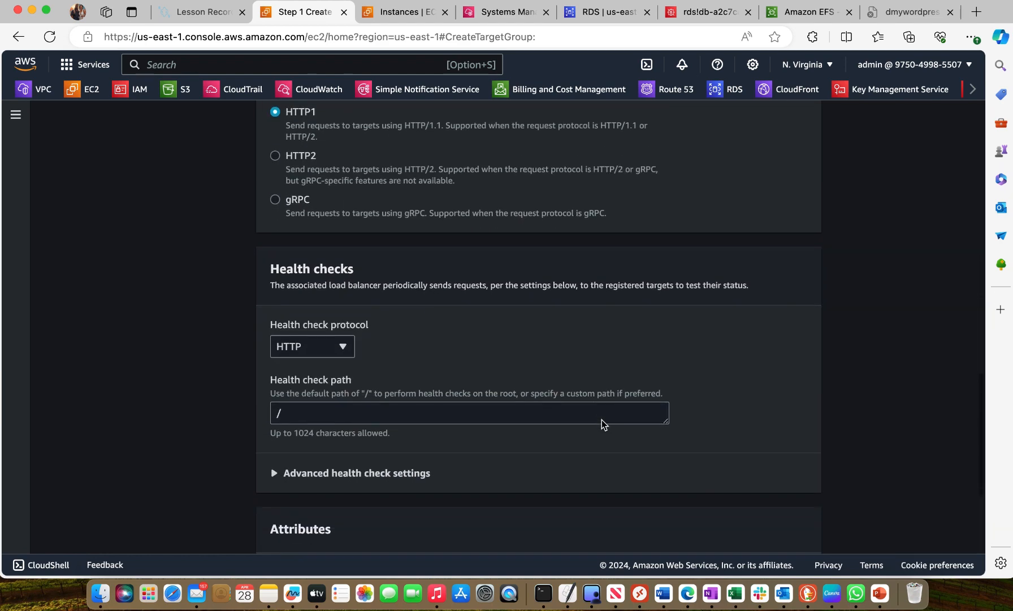
pyautogui.scroll(-5, 601, 420)
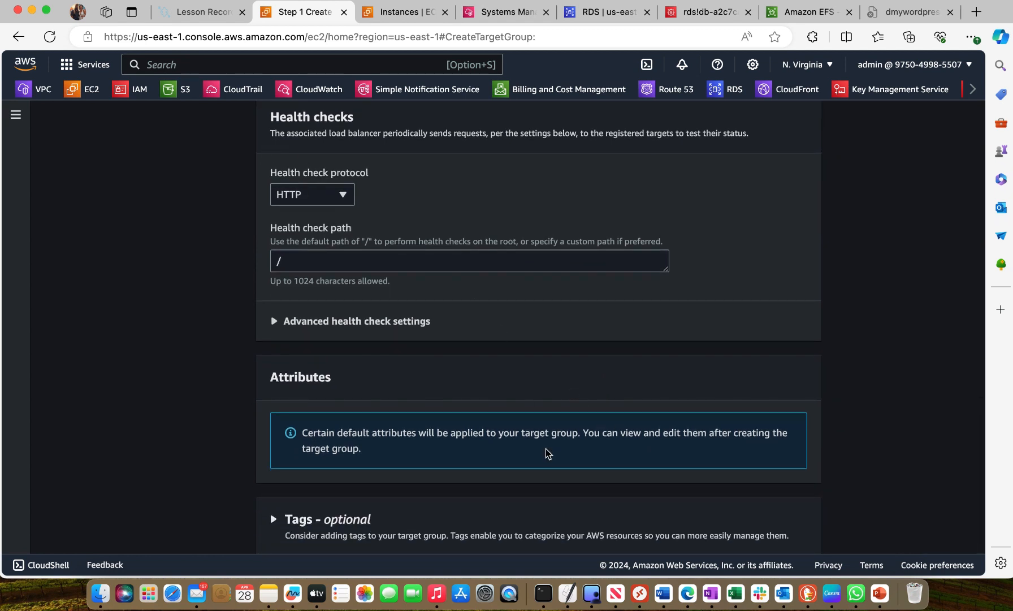
pyautogui.scroll(-2, 547, 453)
pyautogui.click(786, 533)
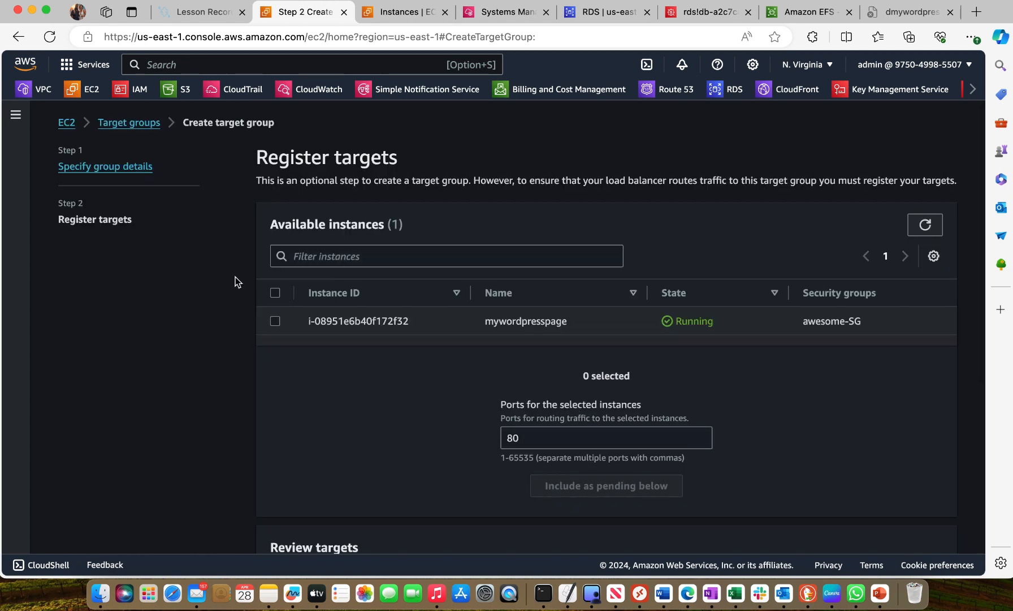
# Add the mywordpresspage instance as a pending target on port 80 and create the target group
pyautogui.click(275, 321)
pyautogui.scroll(-1, 481, 366)
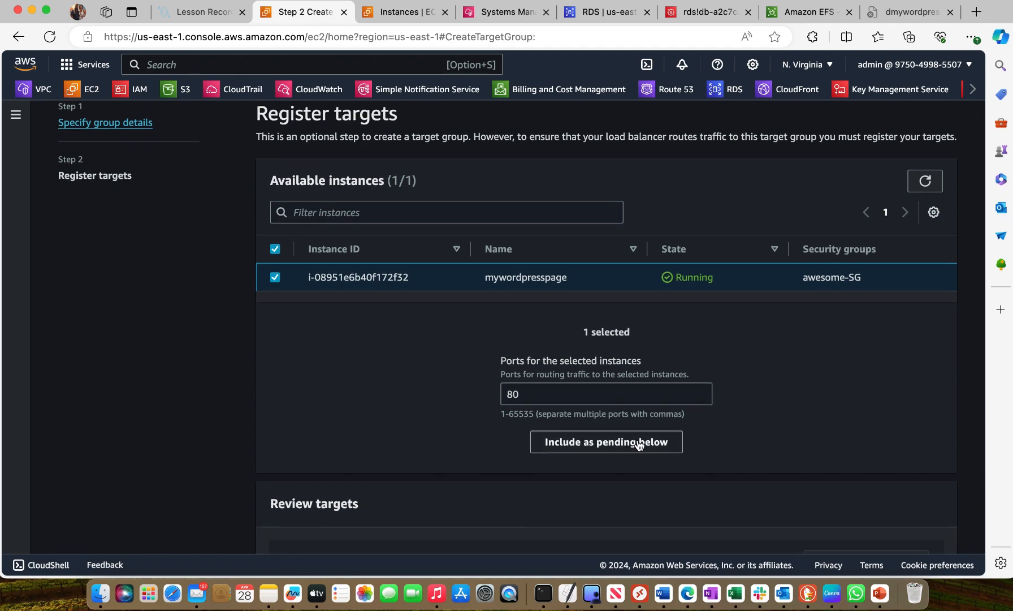
pyautogui.click(642, 448)
pyautogui.scroll(-4, 639, 445)
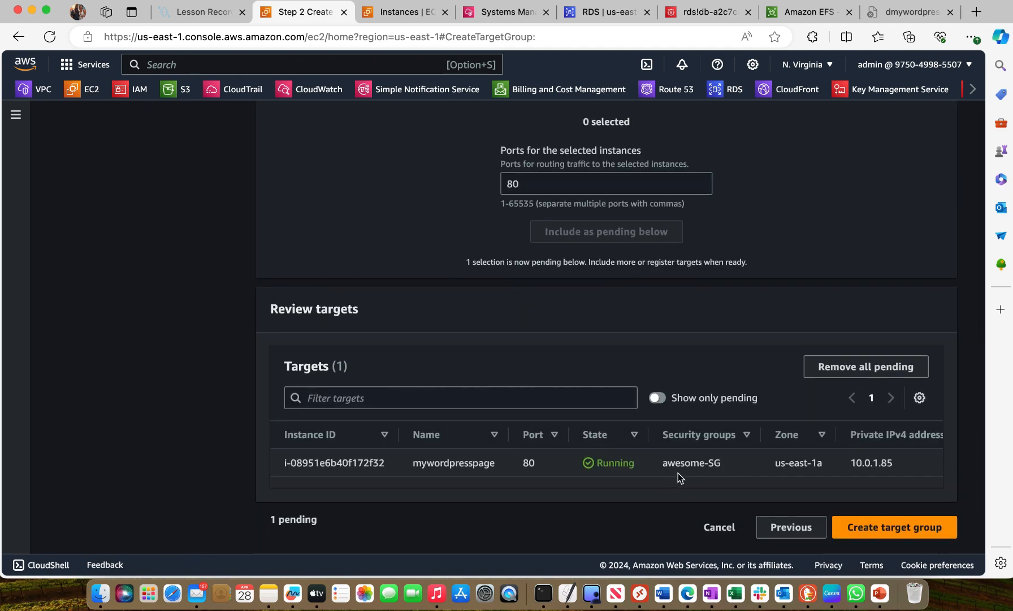
pyautogui.click(883, 529)
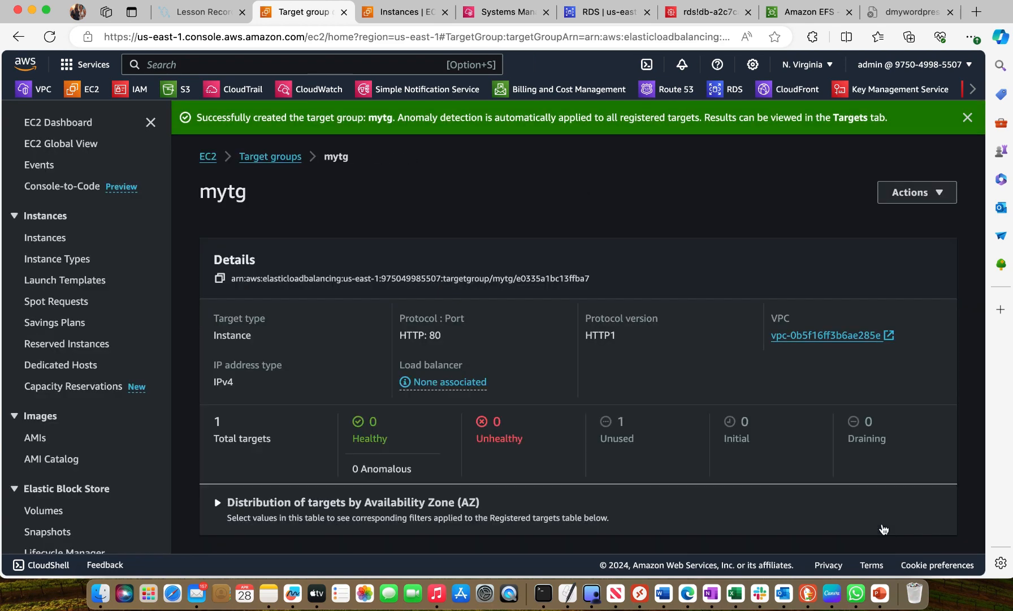
# Go to the EC2 load balancers and start creating an Application Load Balancer
pyautogui.scroll(-3, 469, 436)
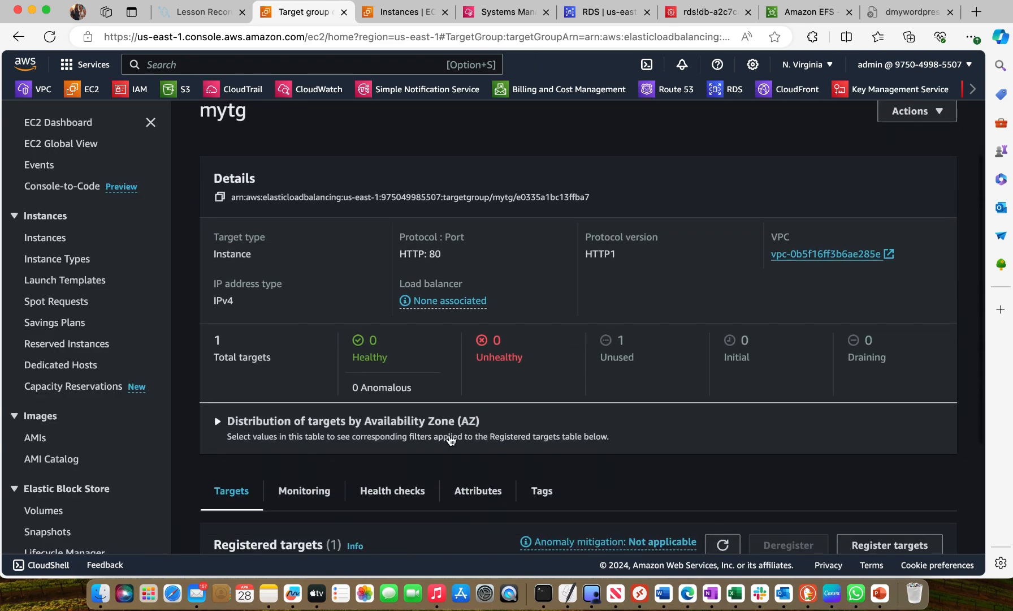
pyautogui.scroll(-3, 66, 504)
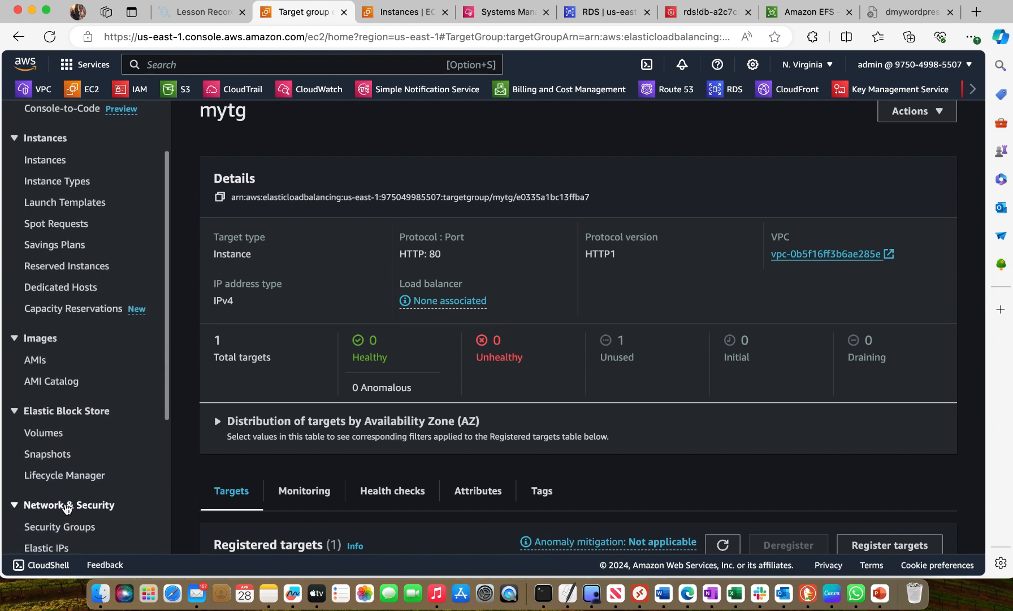
pyautogui.scroll(-8, 65, 505)
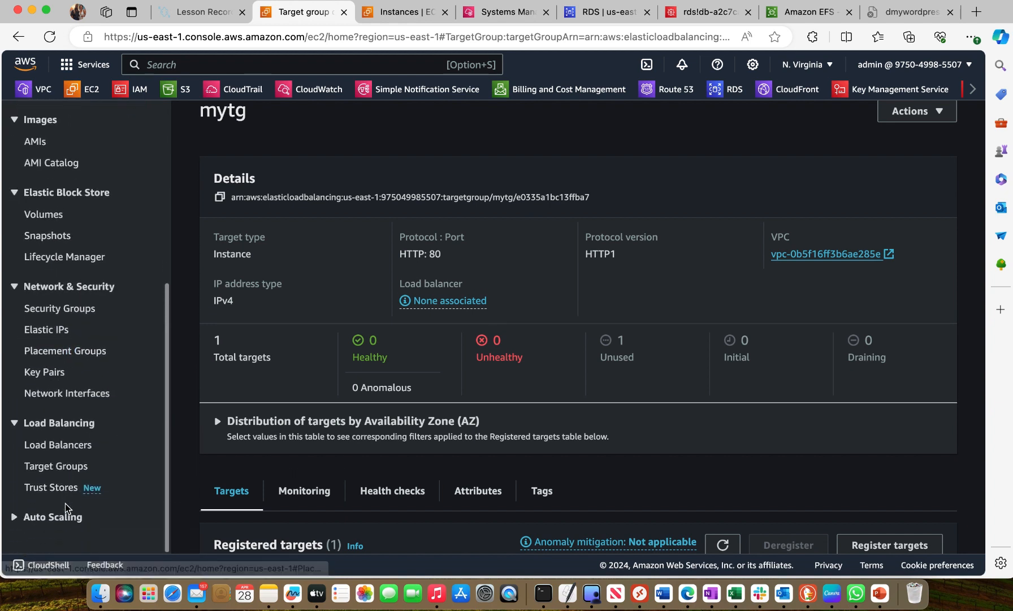
pyautogui.click(51, 449)
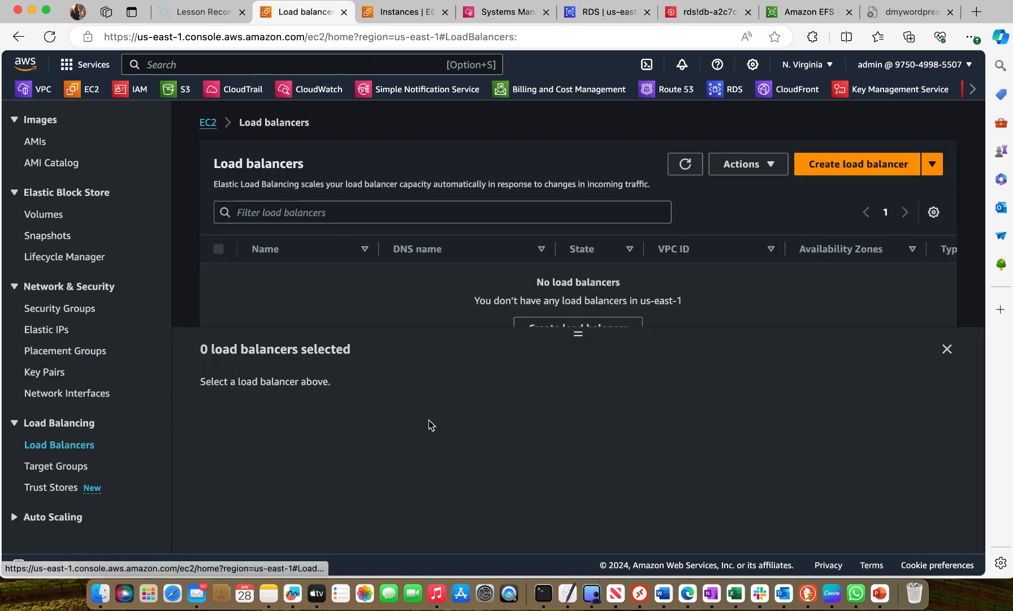
pyautogui.click(872, 164)
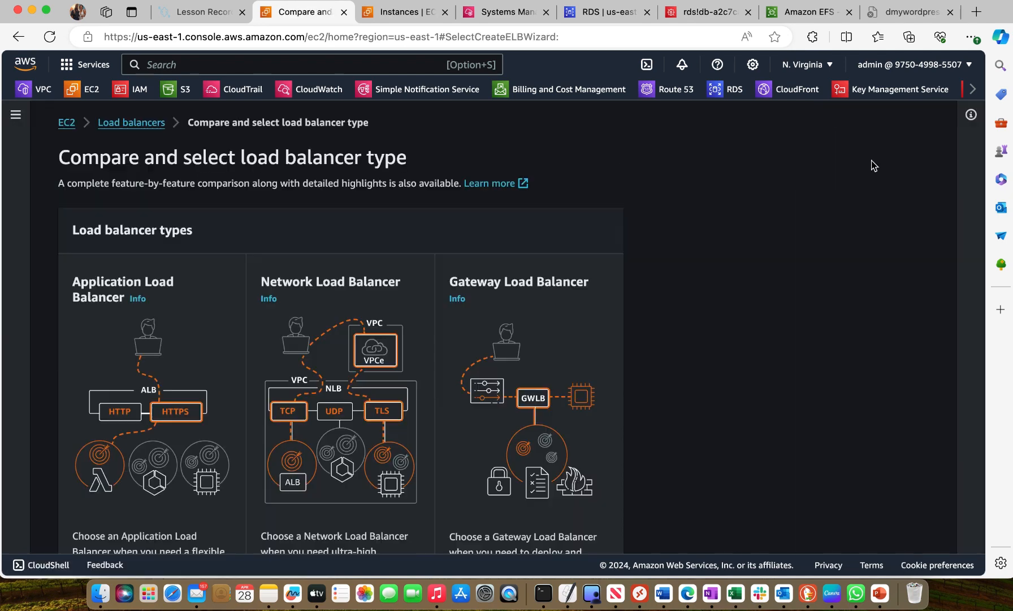
pyautogui.scroll(-5, 407, 189)
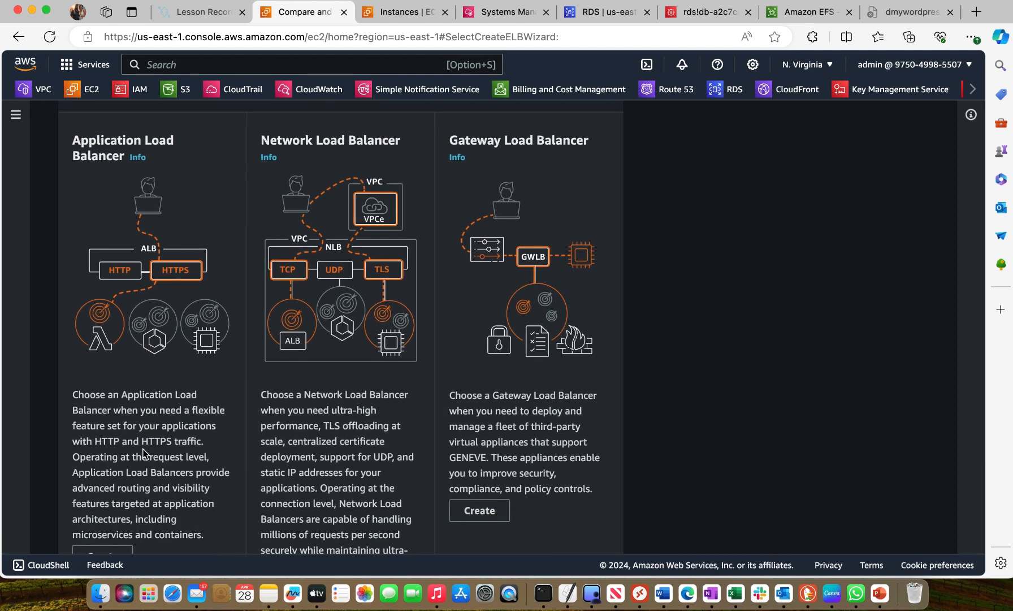
pyautogui.scroll(-3, 144, 453)
pyautogui.click(107, 488)
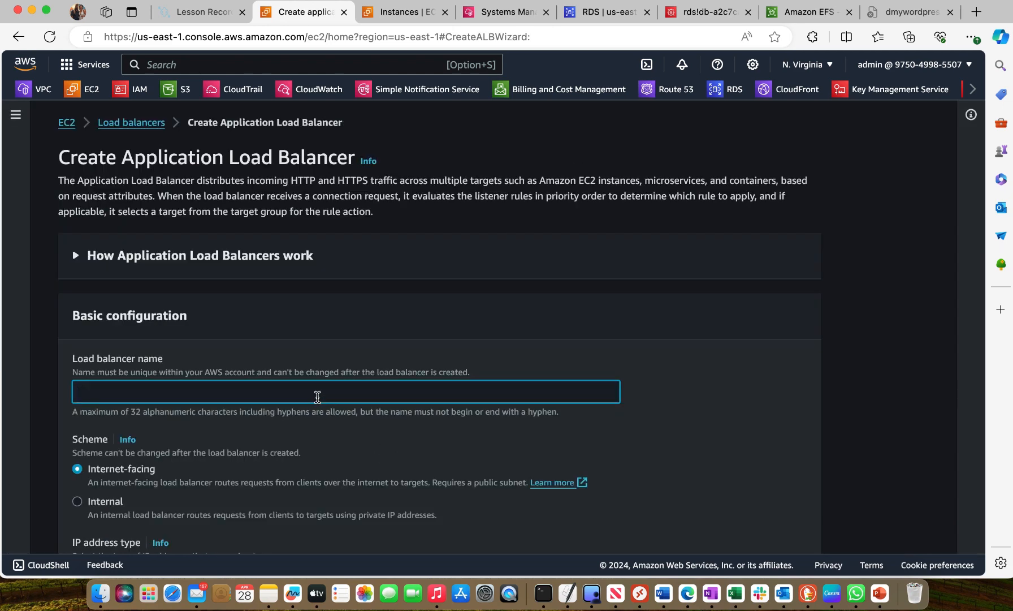
# Name the load balancer mywordpressalb
pyautogui.write('a')
pyautogui.press('BackSpace')
pyautogui.write('mywordpressalb')
# Keep the load balancer Internet-facing with IPv4 and select awesome-vpc-vpc as its VPC
pyautogui.scroll(-5, 296, 432)
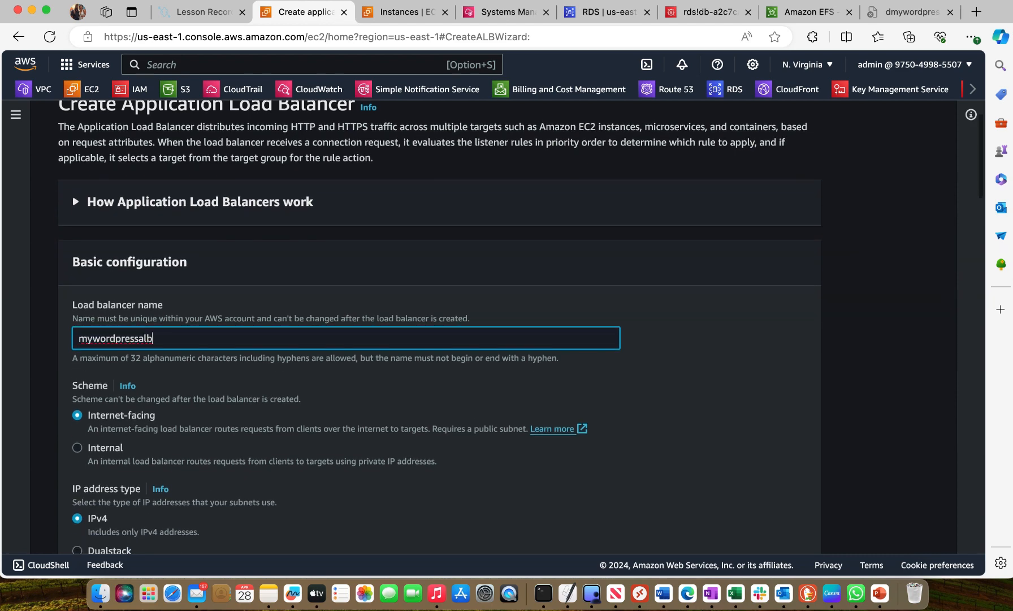
pyautogui.scroll(-4, 259, 347)
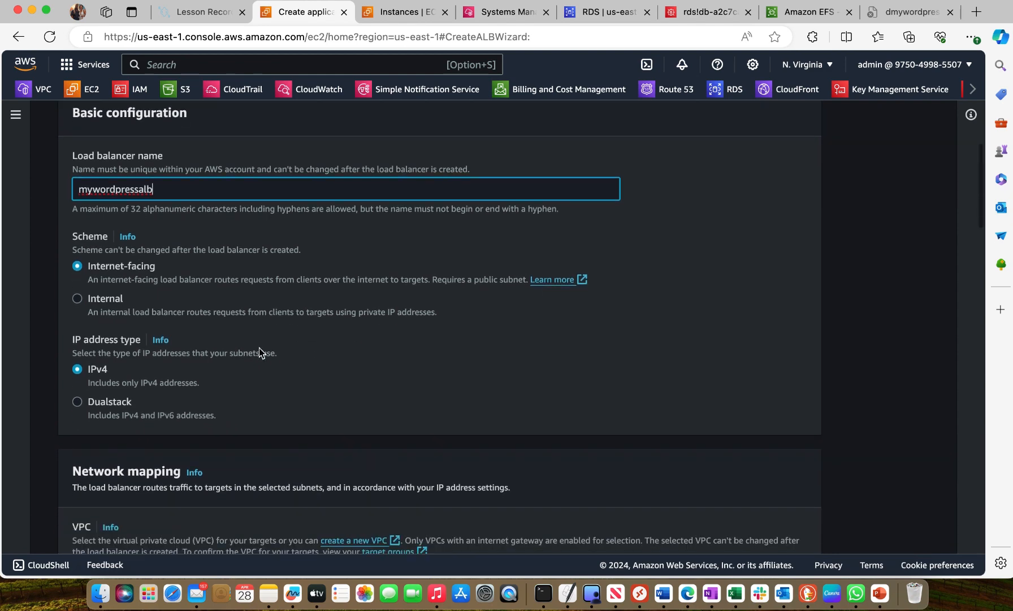
pyautogui.scroll(-4, 285, 292)
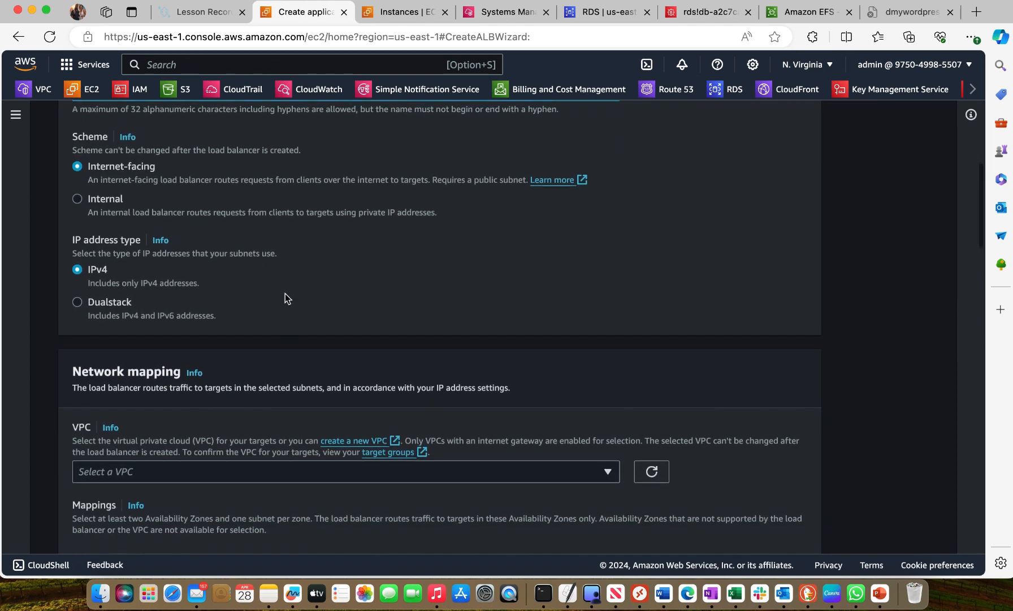
pyautogui.scroll(-2, 285, 298)
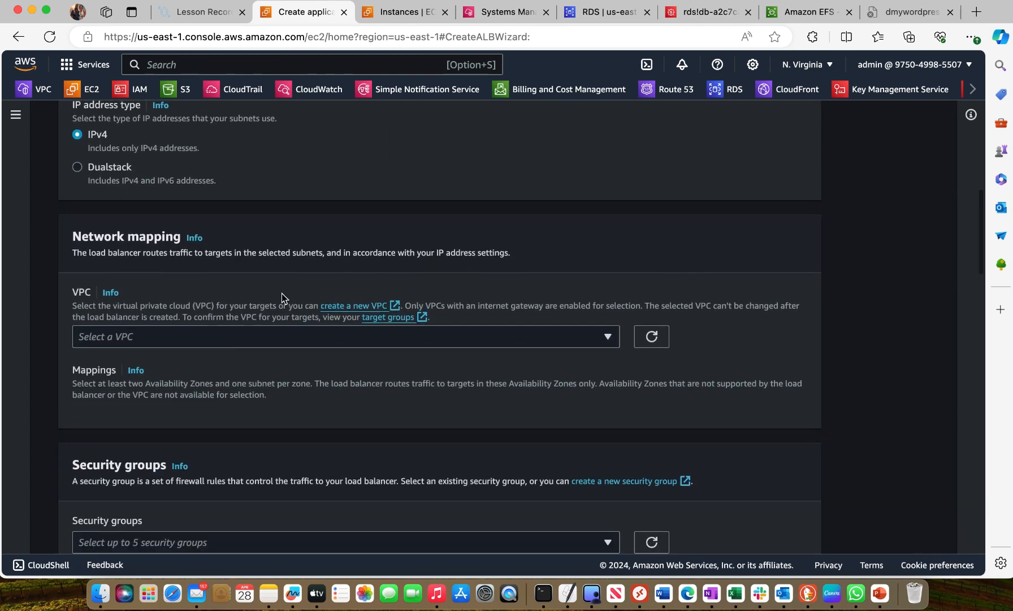
pyautogui.click(606, 337)
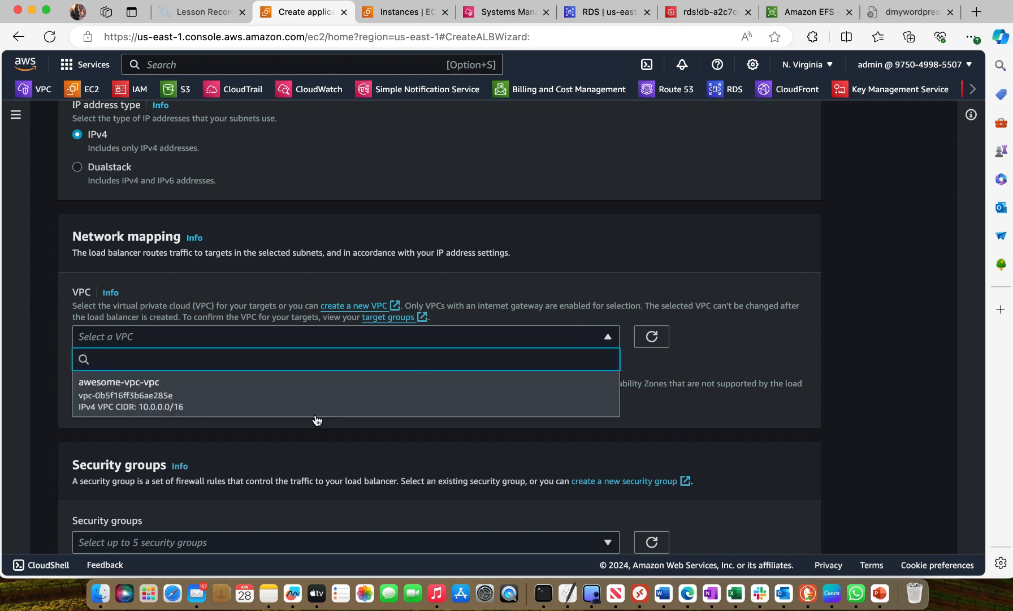
pyautogui.click(314, 418)
# Enable the us-east-1a zone mapping and set its subnet to awesome-vpc-subnet-public1-us-east-1a
pyautogui.scroll(-2, 317, 419)
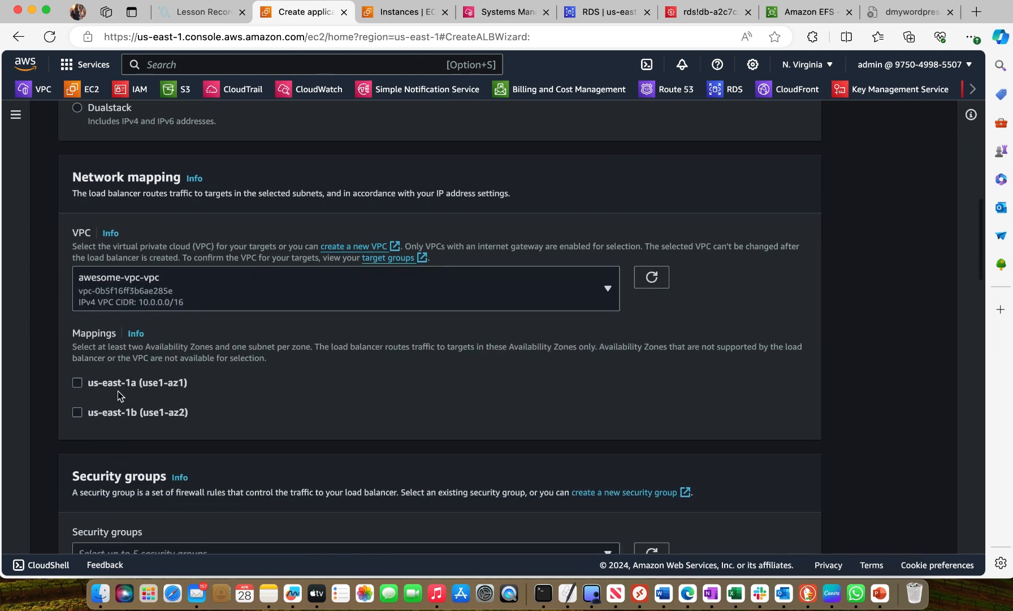
pyautogui.click(80, 381)
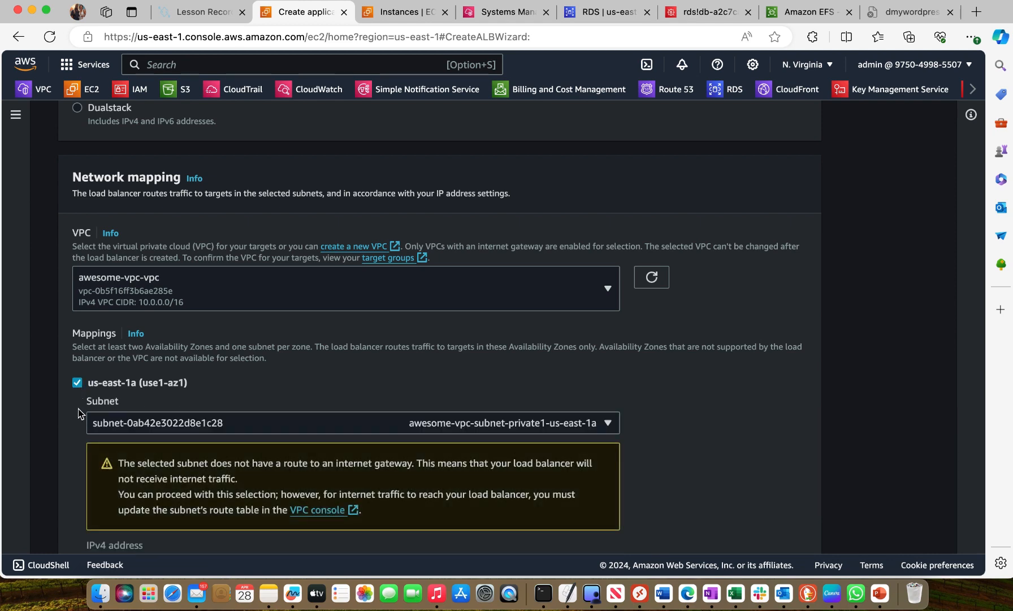
pyautogui.scroll(-2, 159, 389)
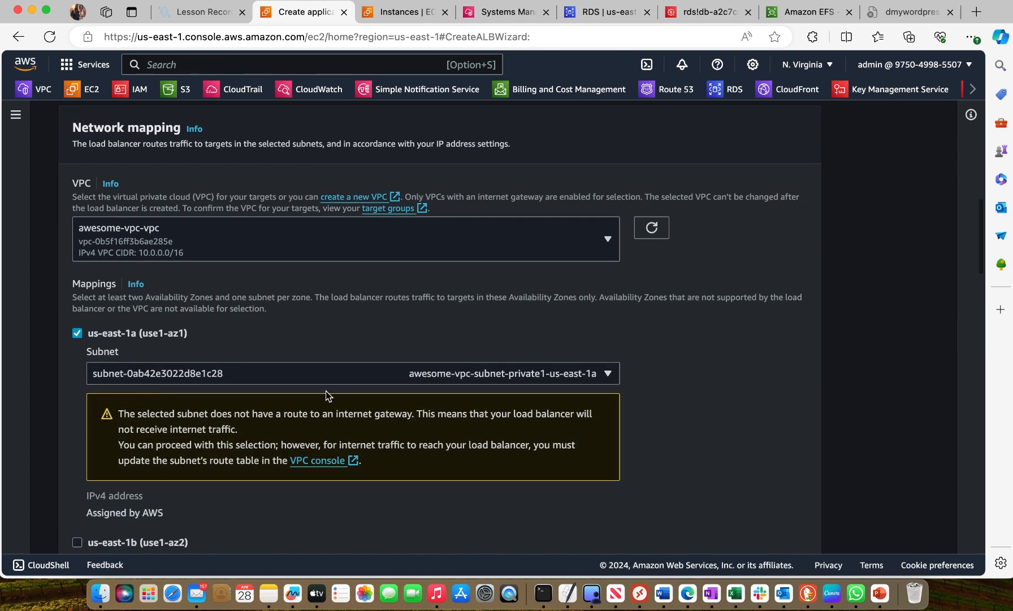
pyautogui.click(609, 374)
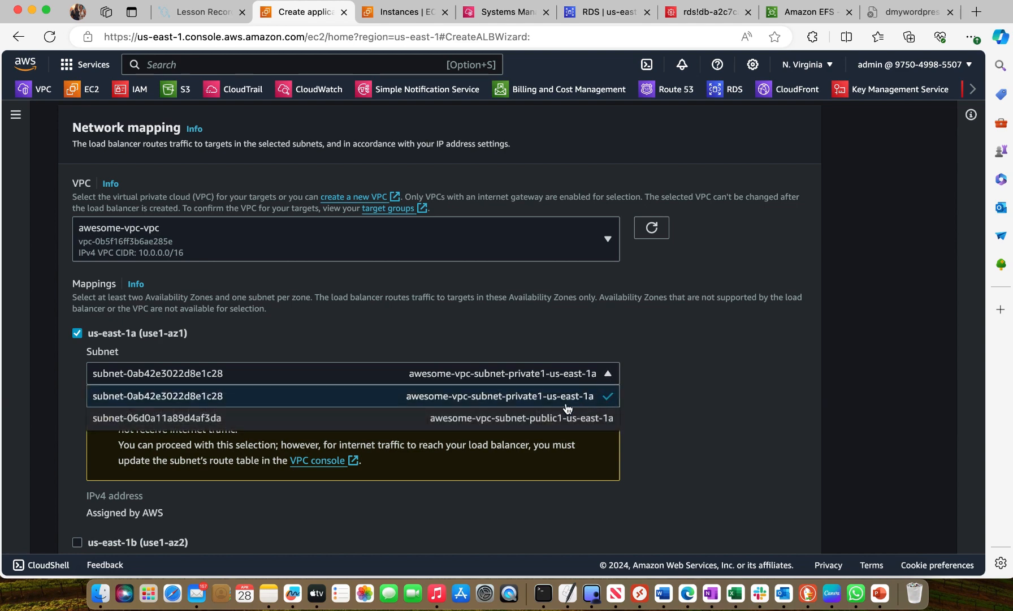
pyautogui.click(556, 420)
pyautogui.scroll(-2, 436, 424)
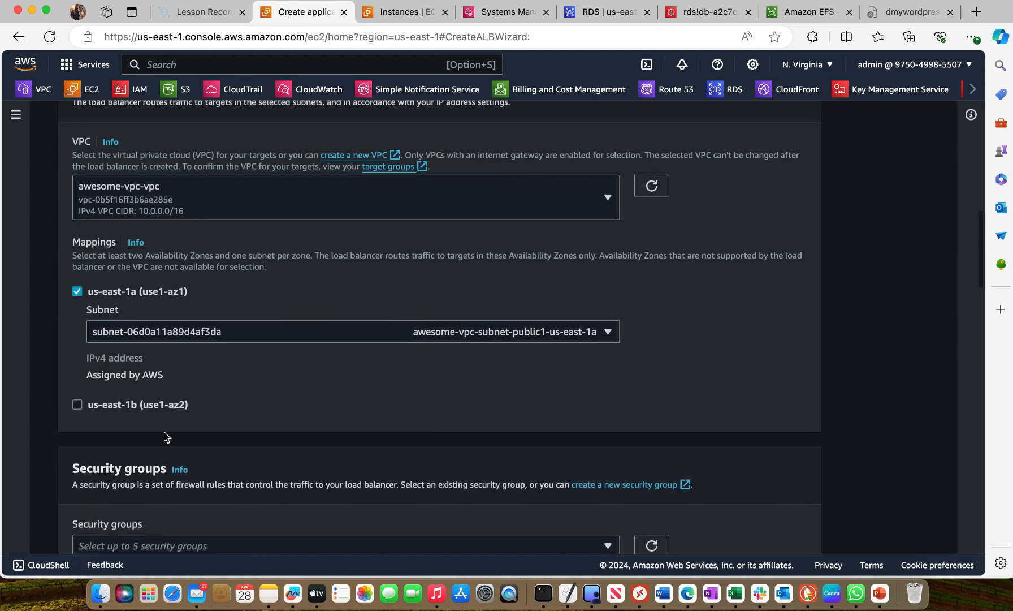
# Enable the us-east-1b zone mapping and set its subnet to awesome-vpc-subnet-public2-us-east-1b
pyautogui.click(83, 403)
pyautogui.scroll(-4, 278, 382)
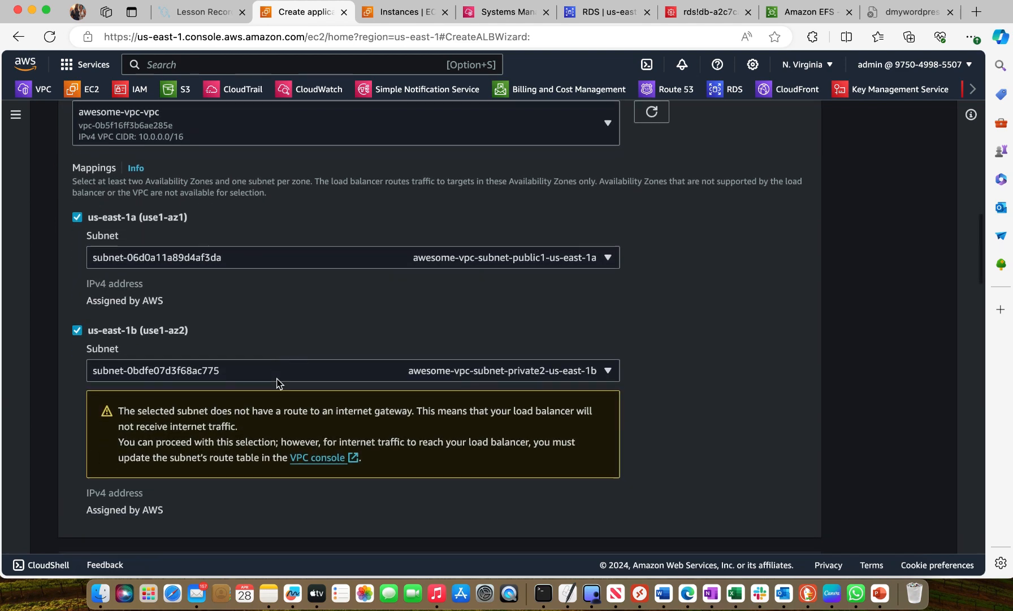
pyautogui.click(604, 352)
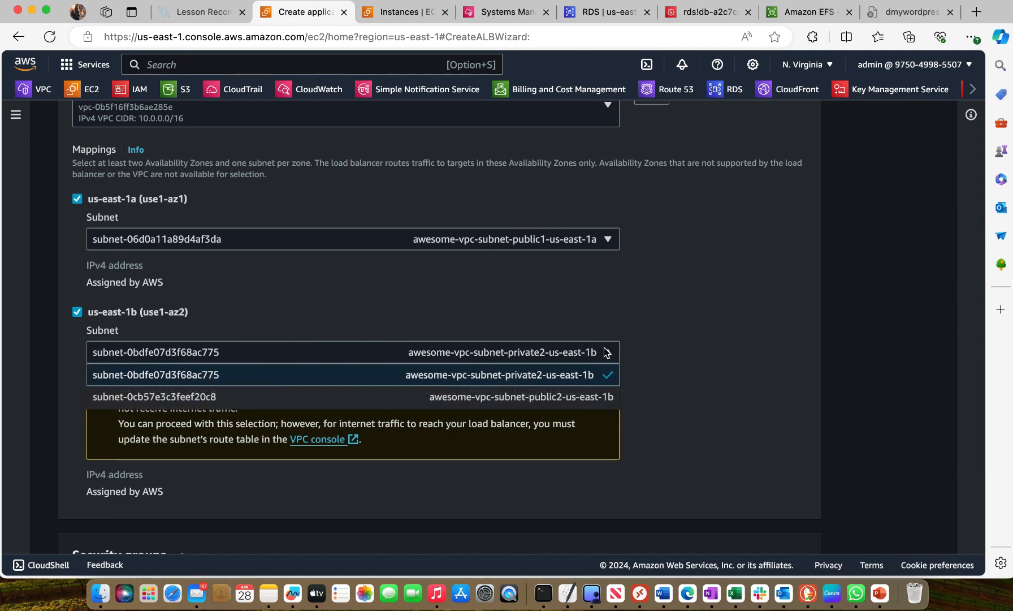
pyautogui.click(547, 401)
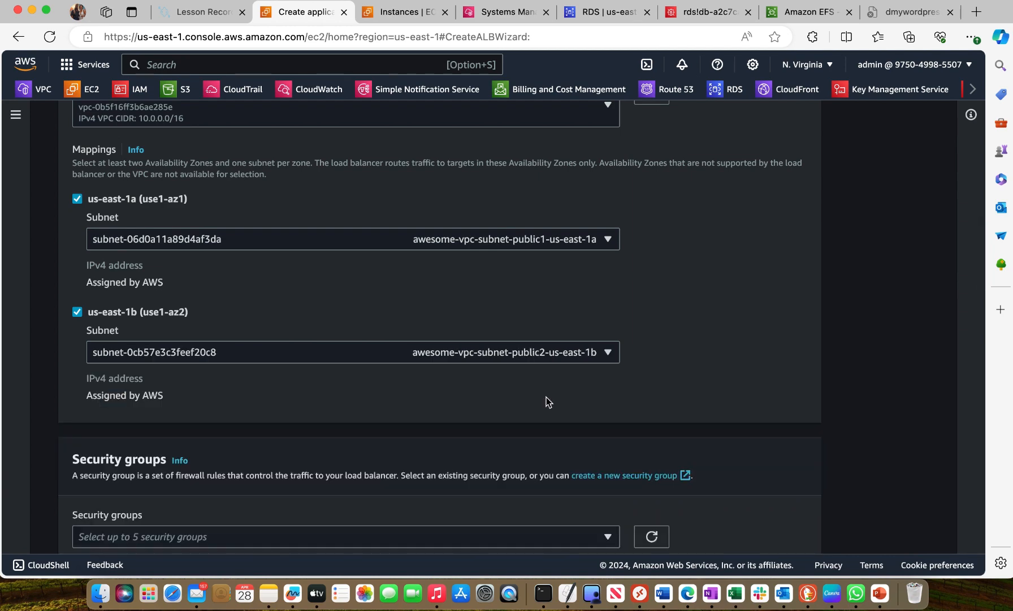
# Replace the load balancer's default security group with my-app-load-bal-sg
pyautogui.scroll(-8, 546, 396)
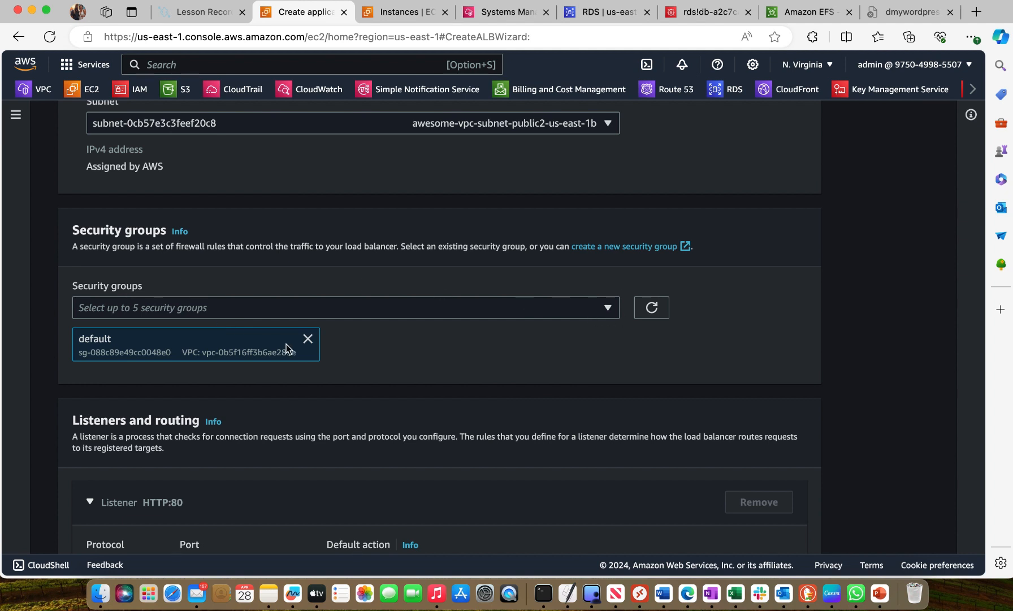
pyautogui.click(308, 339)
pyautogui.click(586, 312)
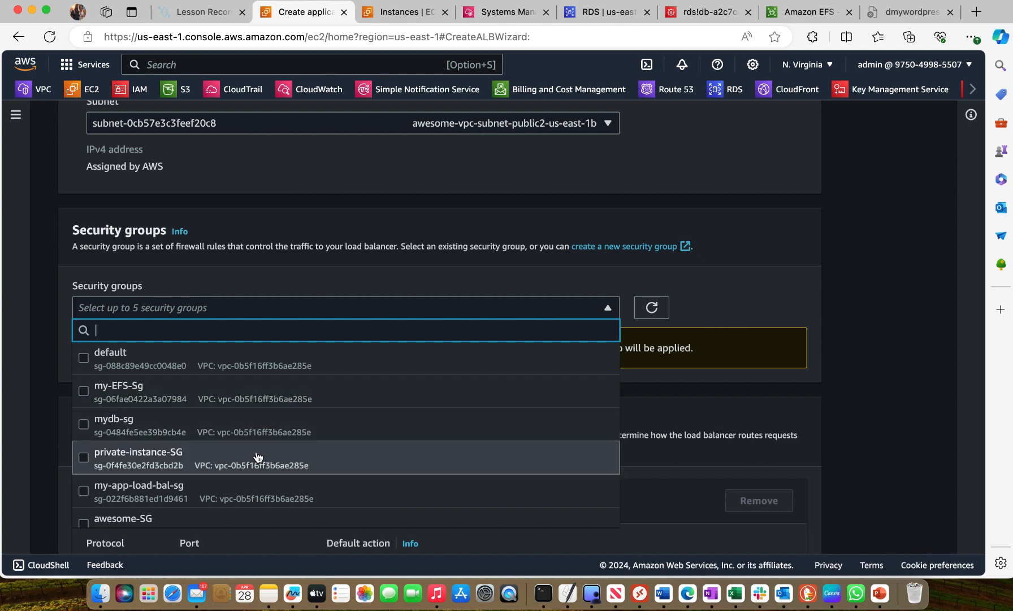
pyautogui.scroll(-1, 255, 455)
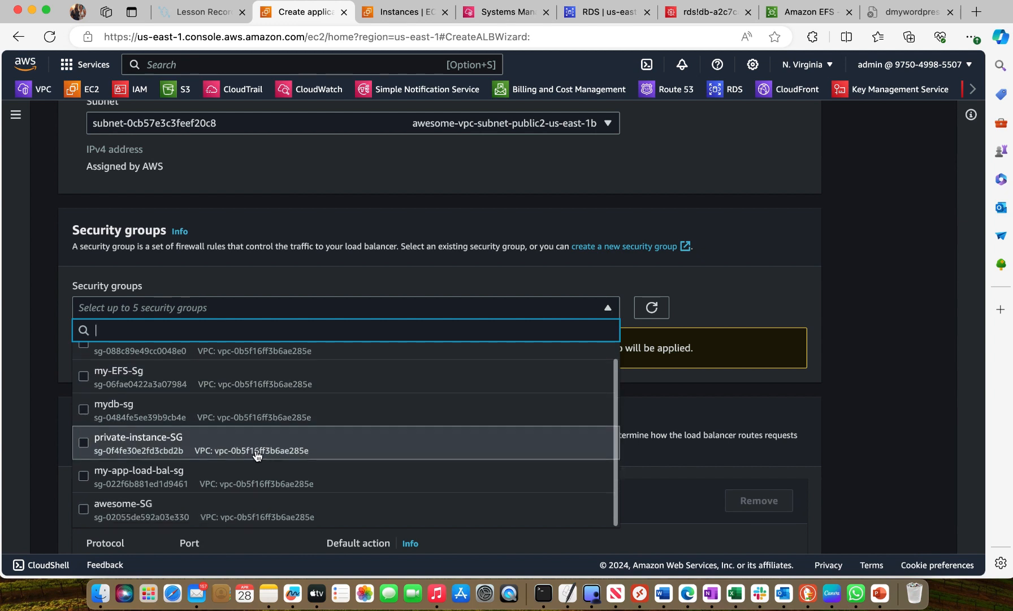
pyautogui.click(84, 479)
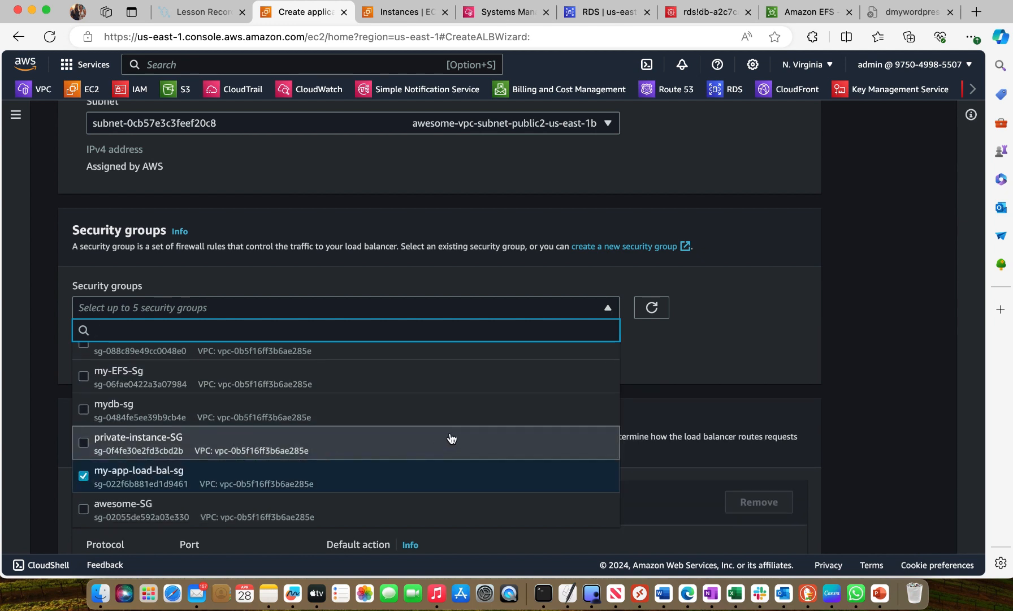
pyautogui.click(713, 358)
# Keep the listener on HTTP port 80 and forward its traffic to the mytg target group
pyautogui.scroll(-2, 458, 386)
pyautogui.scroll(-2, 459, 386)
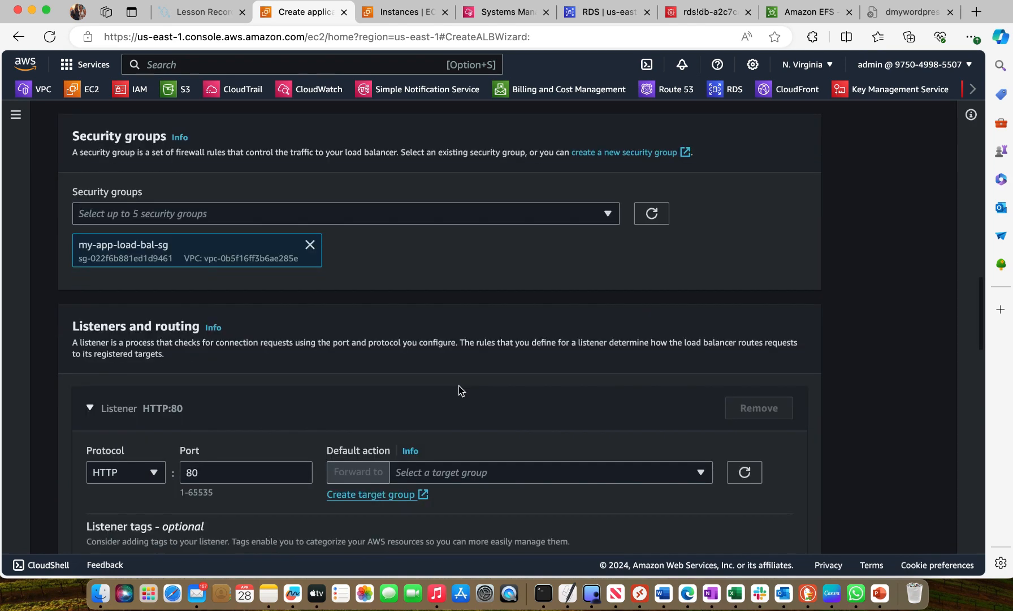
pyautogui.scroll(-3, 458, 386)
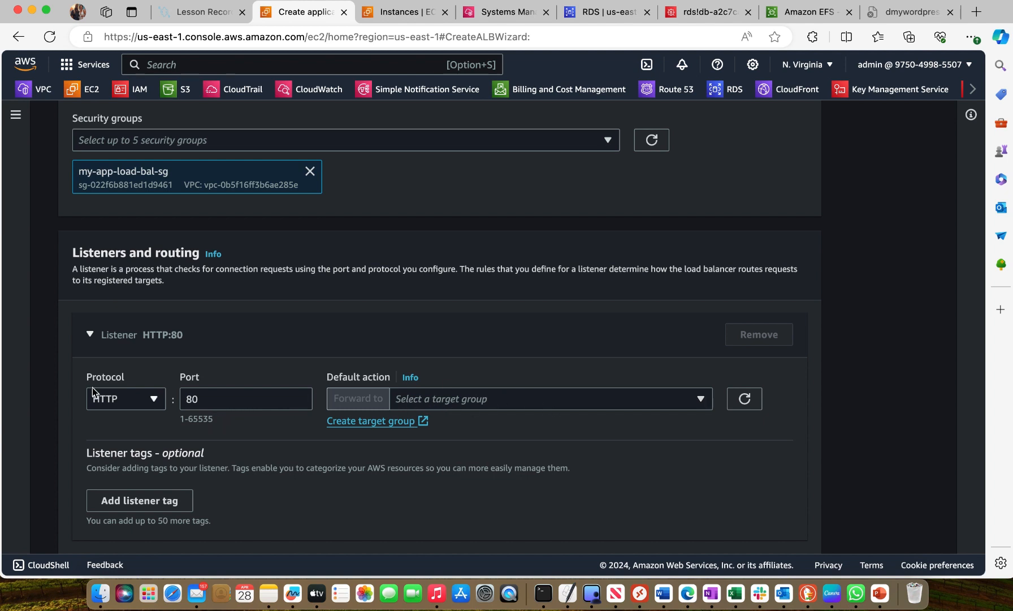
pyautogui.click(501, 395)
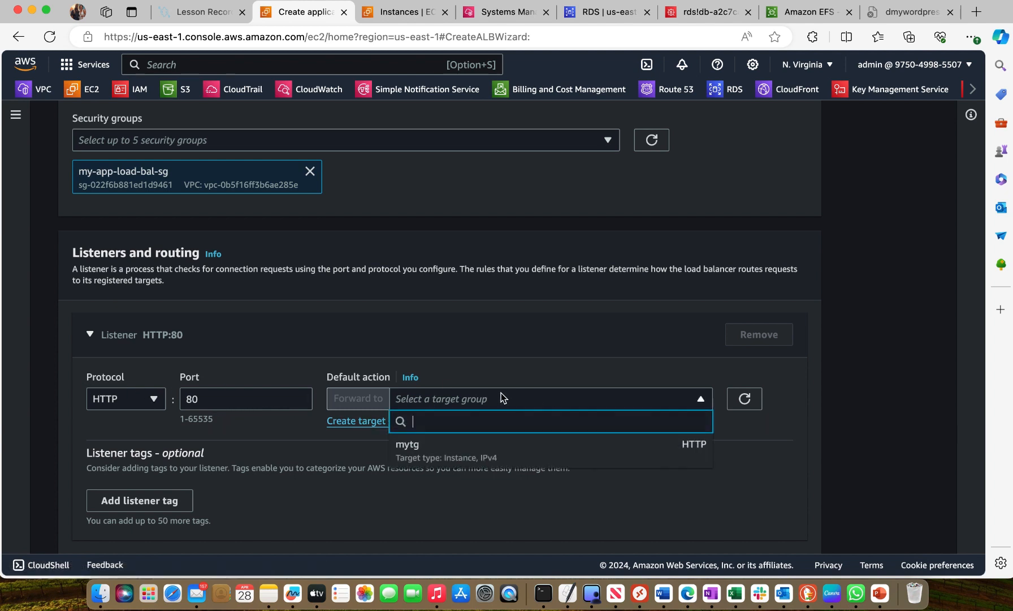
pyautogui.click(481, 446)
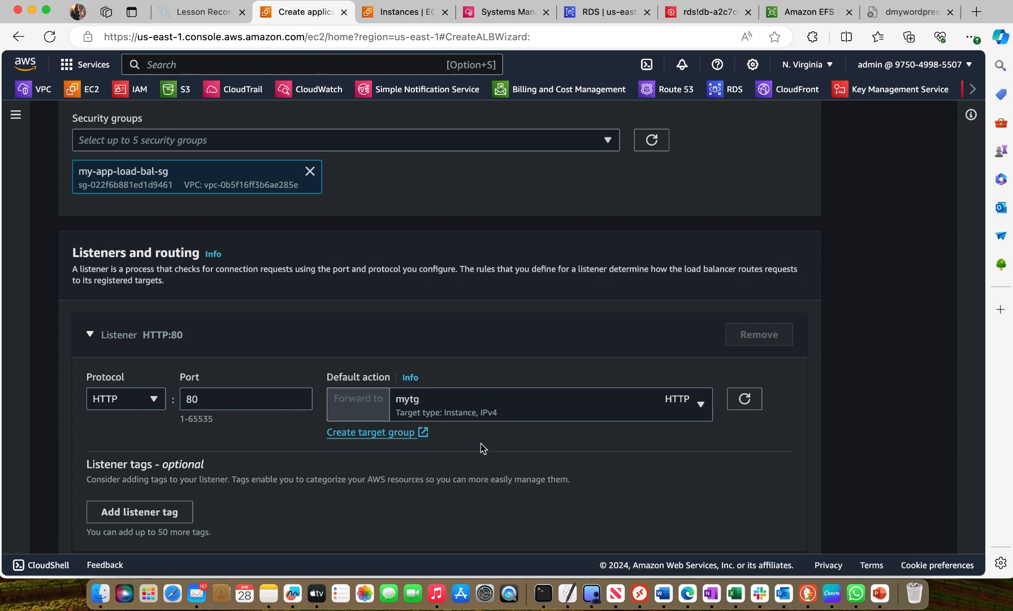
pyautogui.scroll(-5, 480, 444)
pyautogui.scroll(-20, 402, 355)
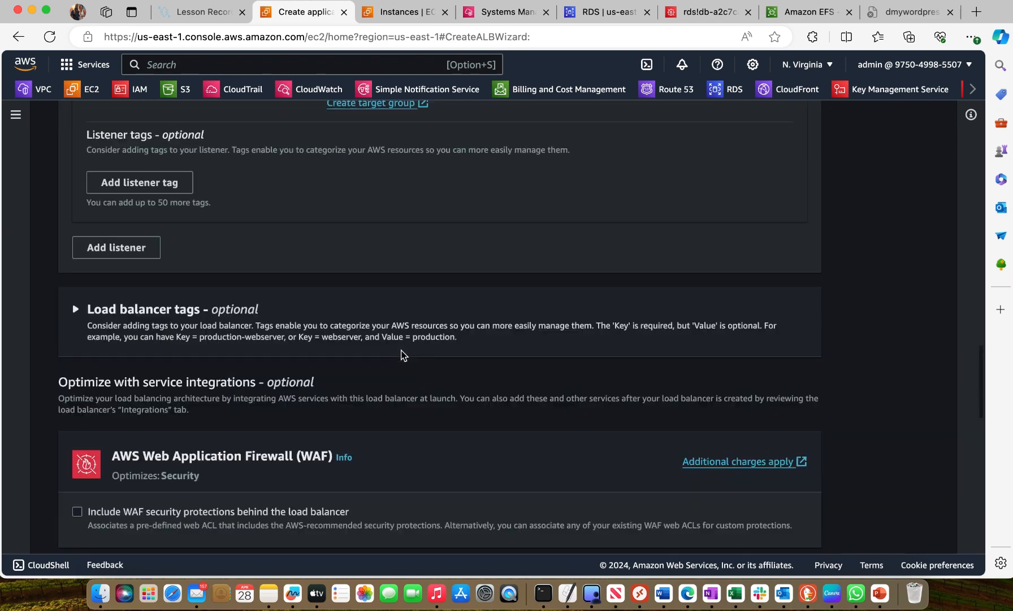
# Create the load balancer with the reviewed settings and dismiss the notification
pyautogui.scroll(-3, 403, 355)
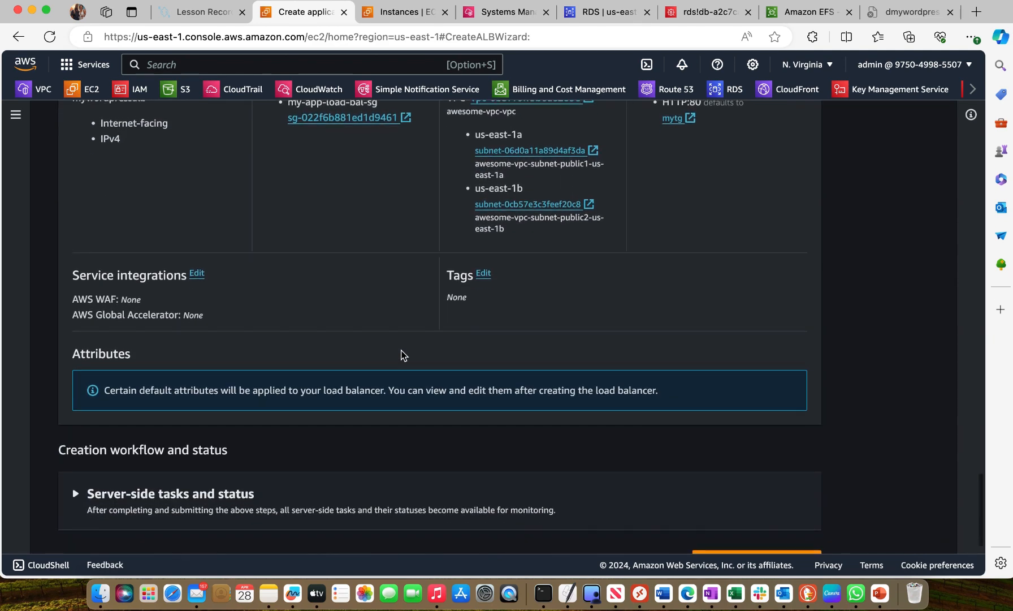
pyautogui.click(761, 528)
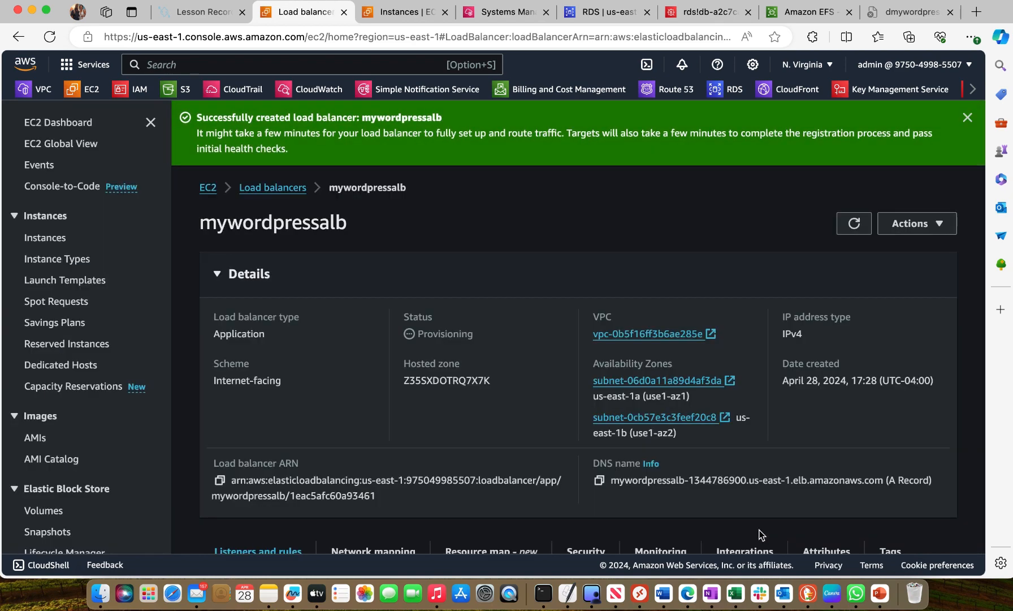
pyautogui.click(959, 120)
# Reload the mywordpressalb details page several times to check its provisioning status
pyautogui.rightClick(702, 152)
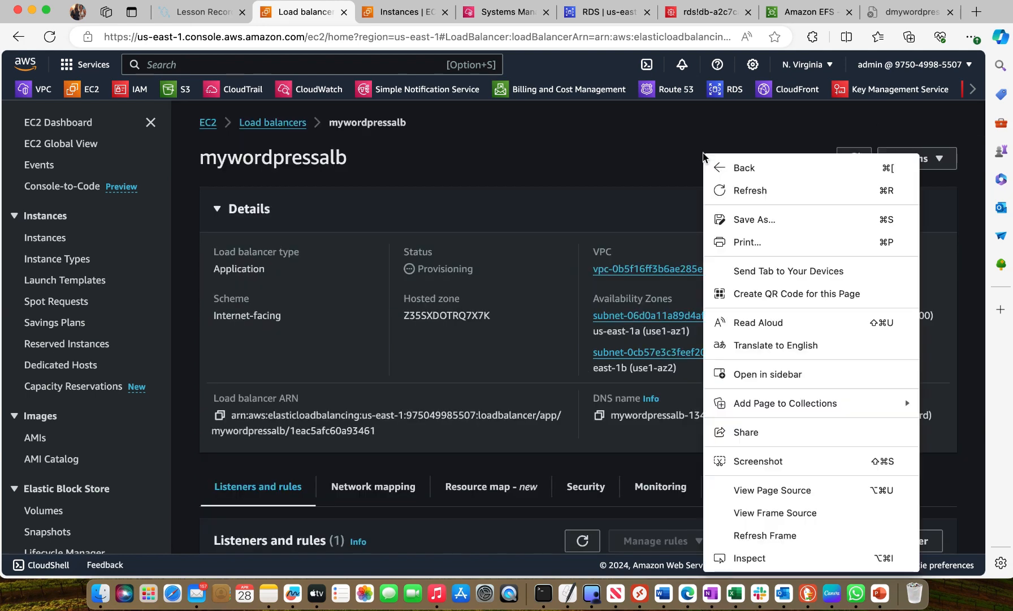
pyautogui.click(751, 192)
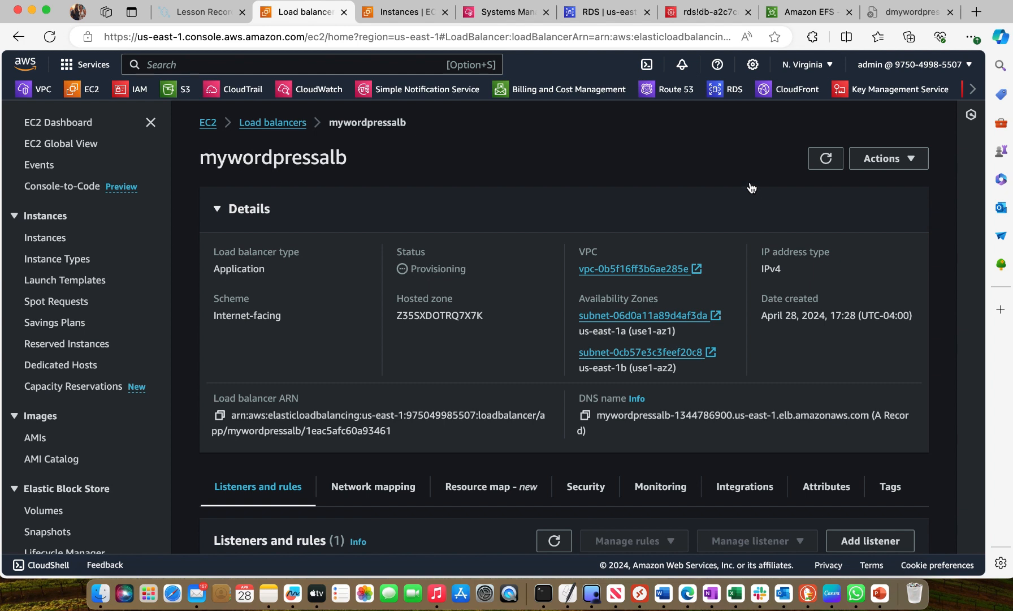
pyautogui.rightClick(685, 152)
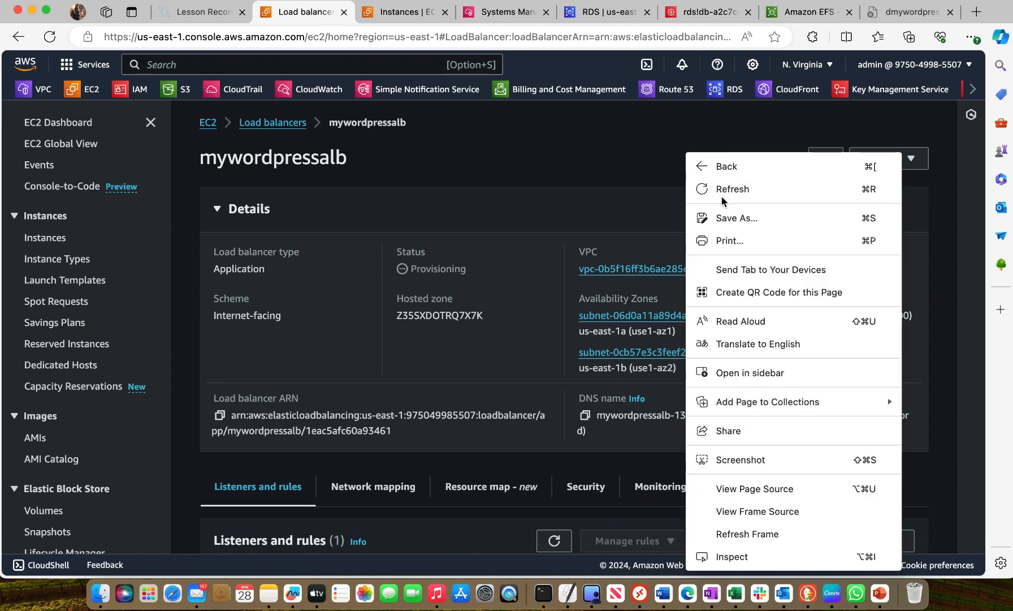
pyautogui.click(721, 192)
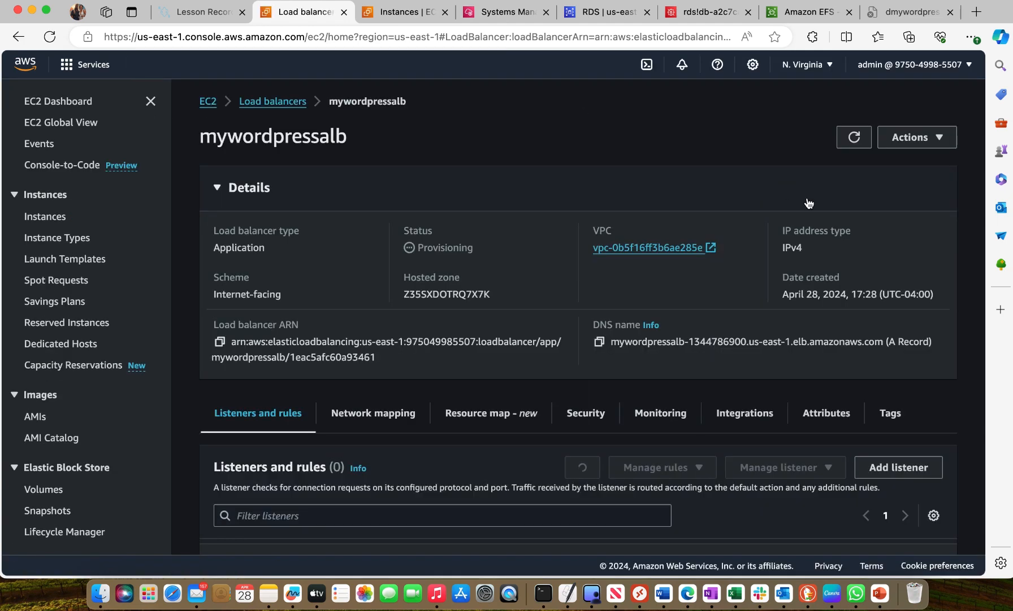
pyautogui.click(825, 161)
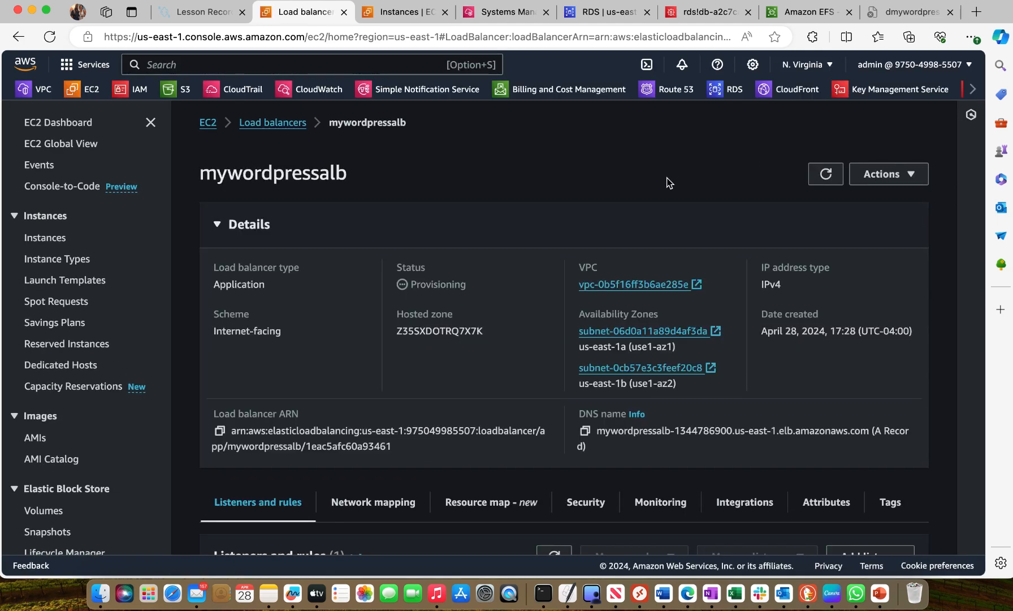
pyautogui.rightClick(668, 163)
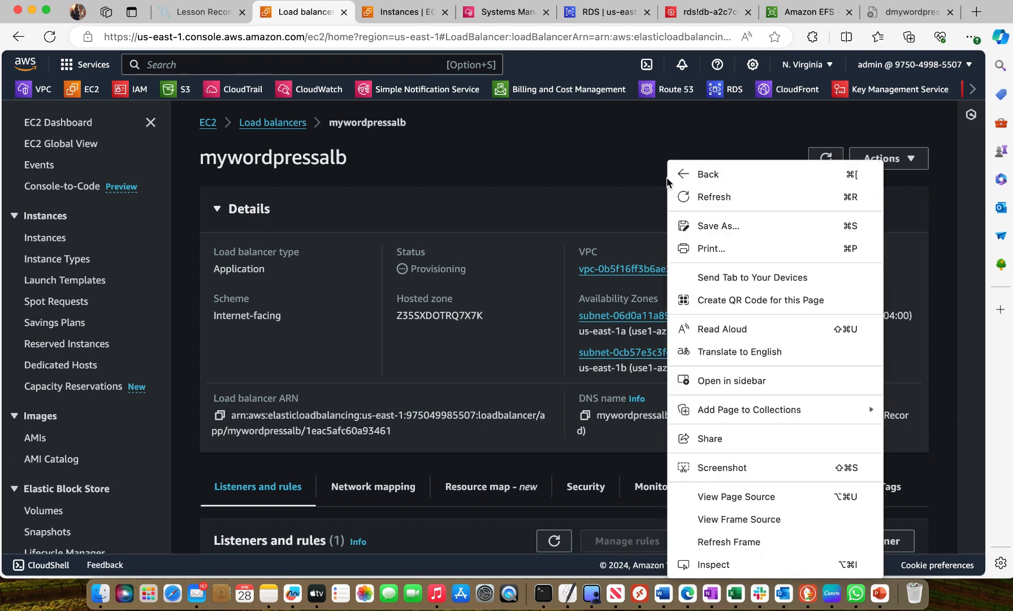
pyautogui.click(711, 198)
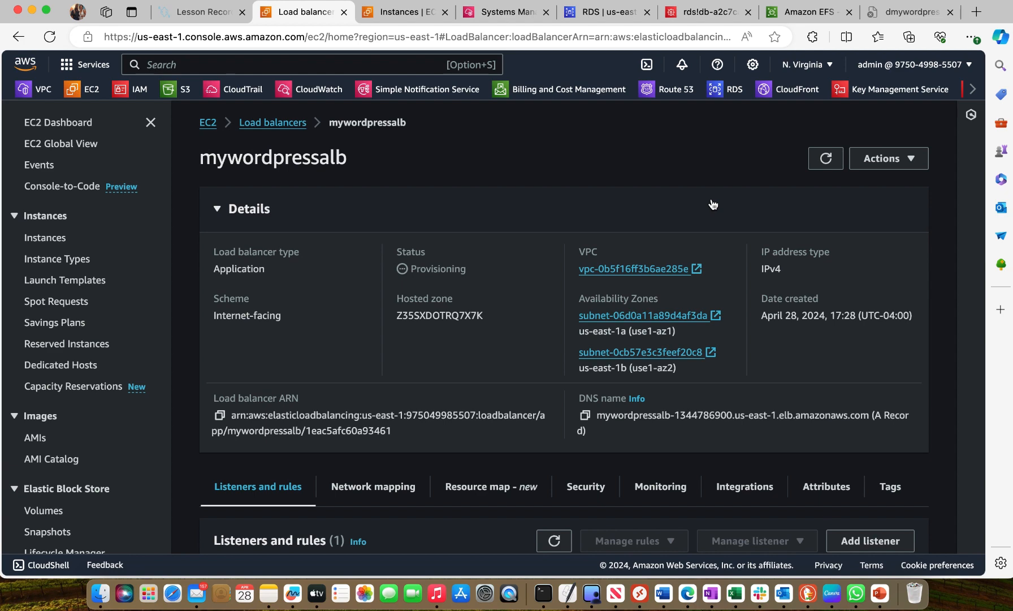
# Refresh the load balancer's listeners and rules, and reload the page to recheck its status
pyautogui.scroll(-4, 588, 260)
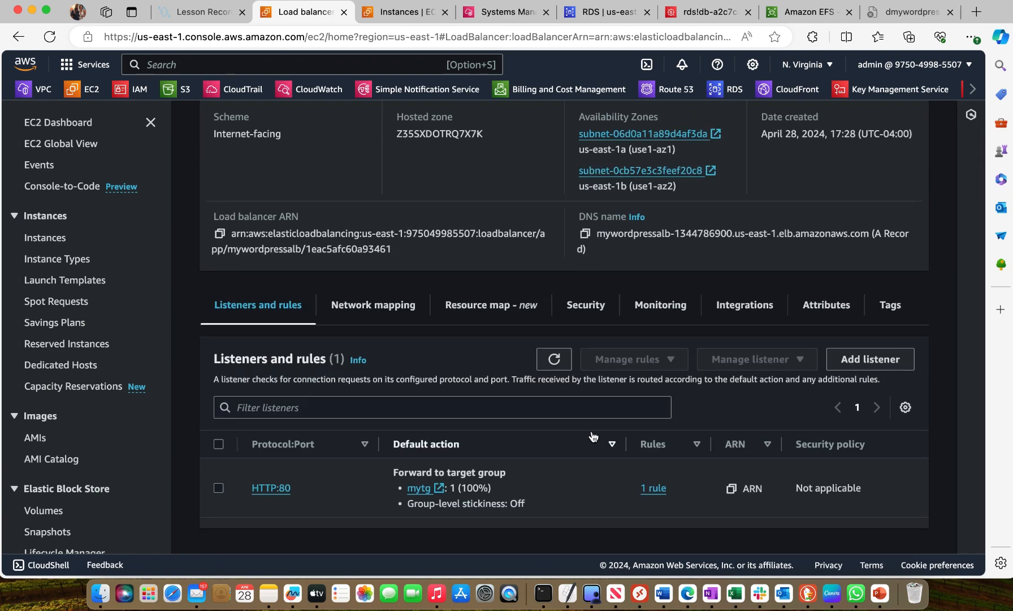
pyautogui.click(554, 359)
pyautogui.scroll(3, 501, 265)
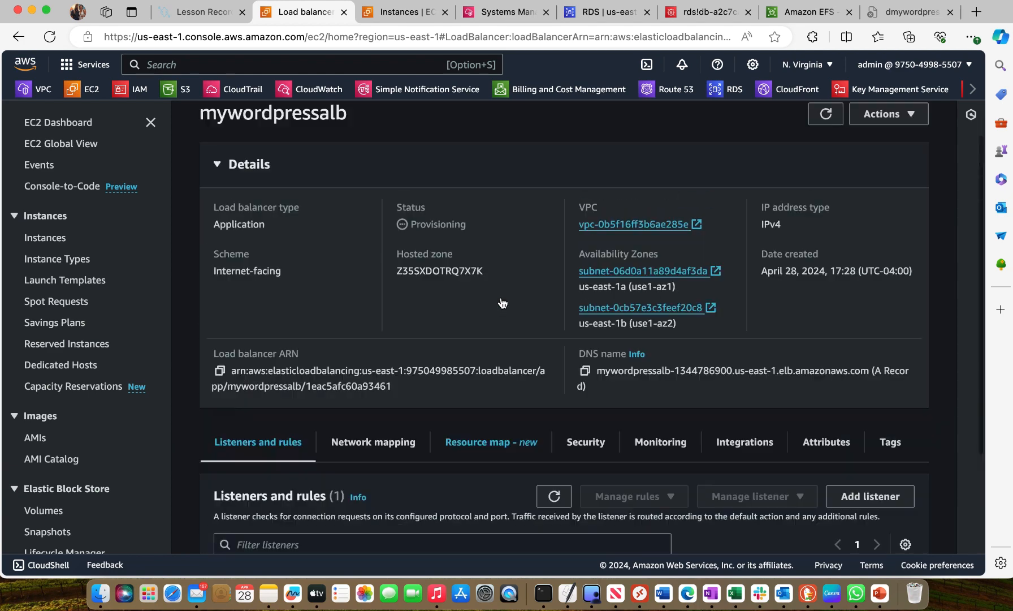
pyautogui.scroll(1, 502, 303)
pyautogui.rightClick(505, 201)
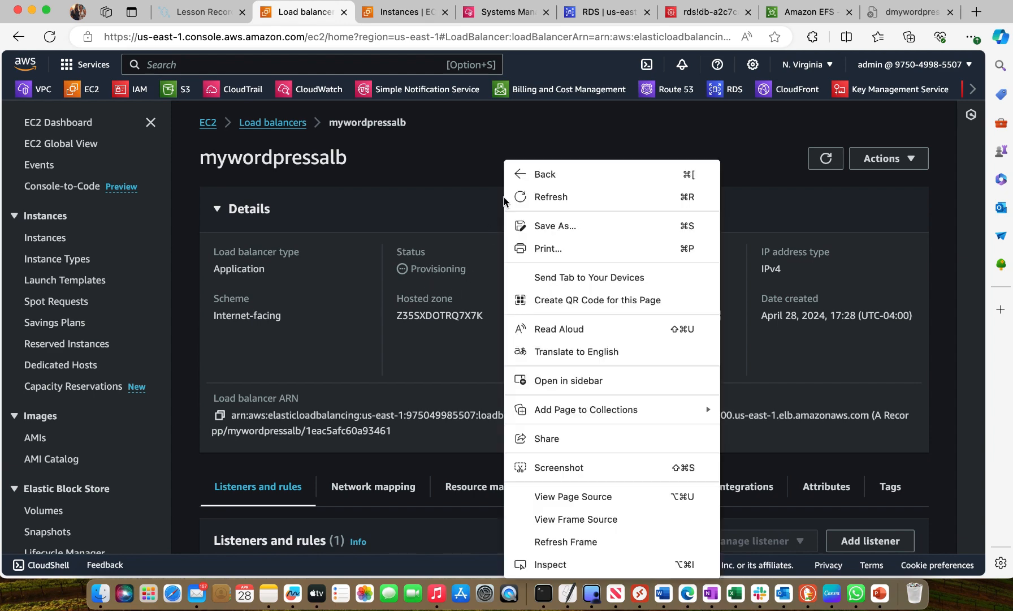
pyautogui.click(568, 196)
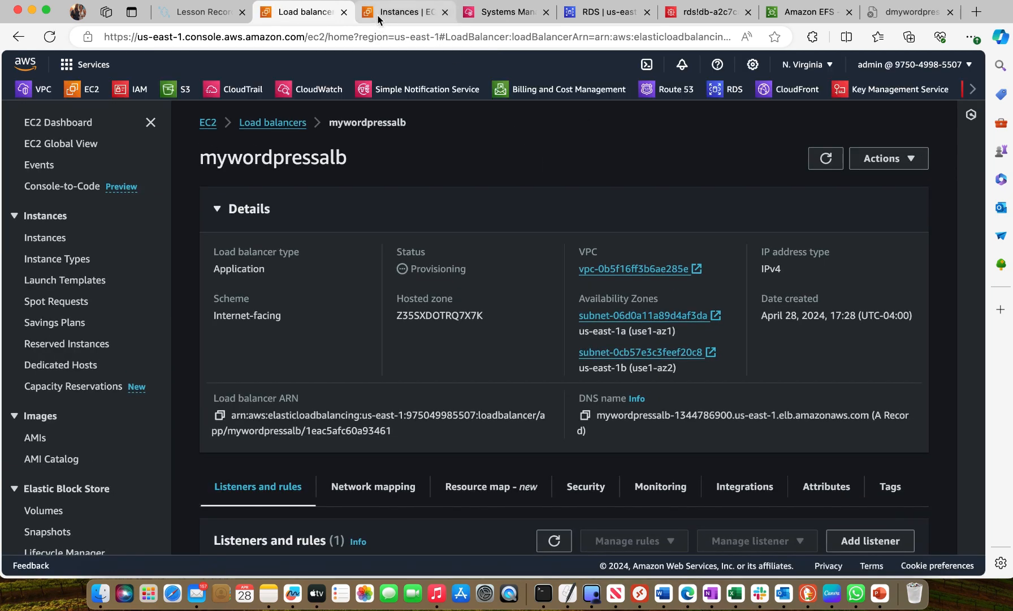
# Return to the Session Manager terminal session and clear its output
pyautogui.click(501, 13)
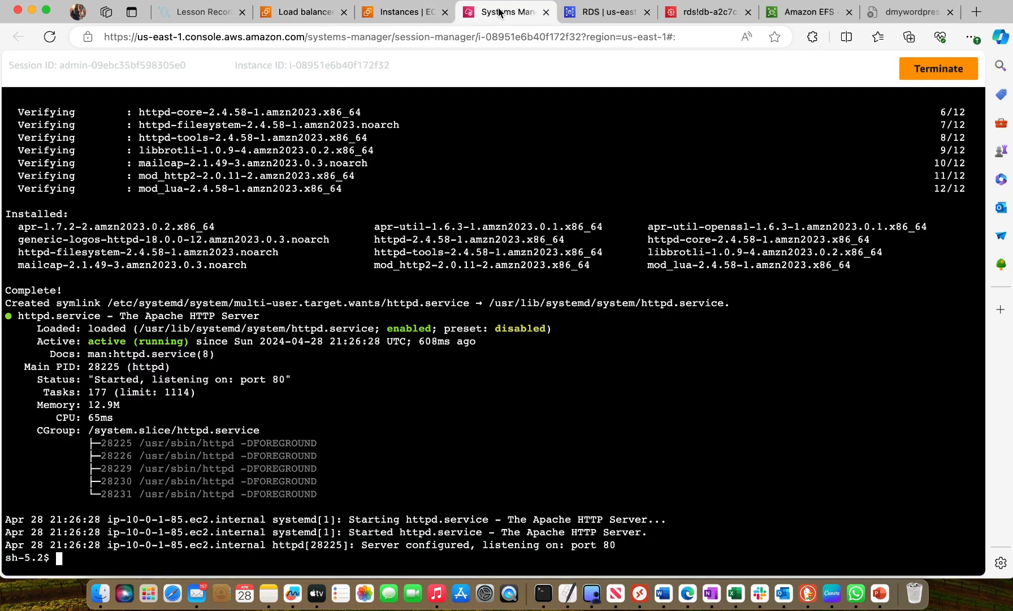
pyautogui.write('clear')
pyautogui.press('Return')
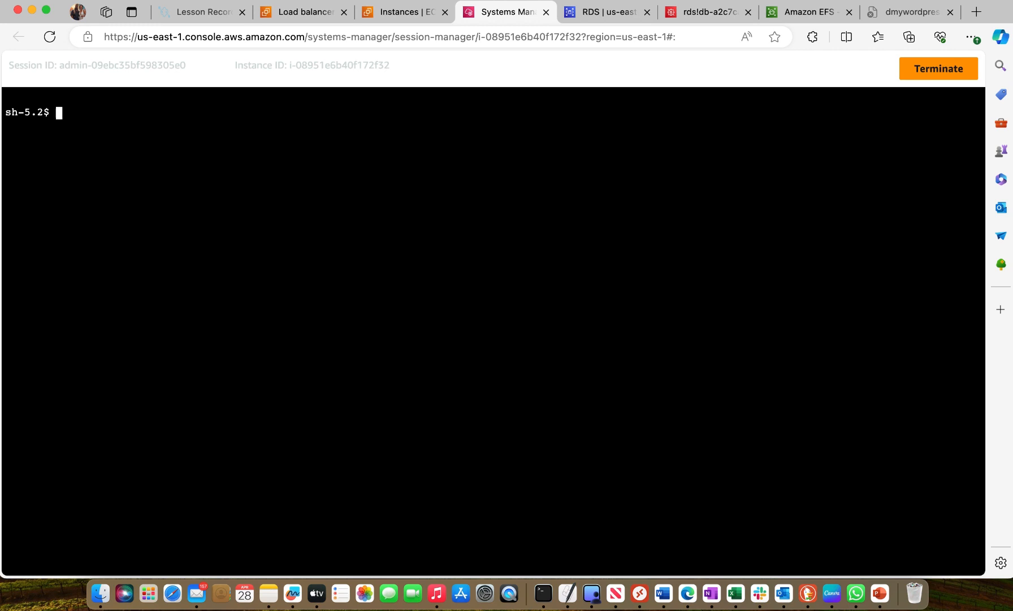
# Consult the "Download and Configure WordPress" section of the Word notes and run ls -l in the Session Manager terminal
pyautogui.click(663, 593)
pyautogui.scroll(-3, 587, 392)
pyautogui.scroll(-2, 588, 393)
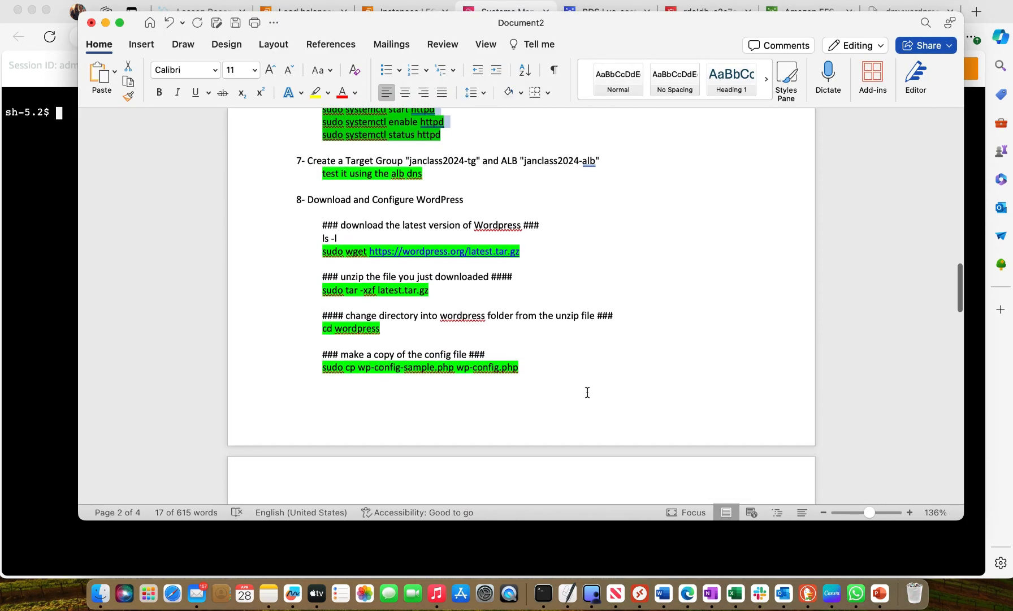
pyautogui.scroll(2, 586, 391)
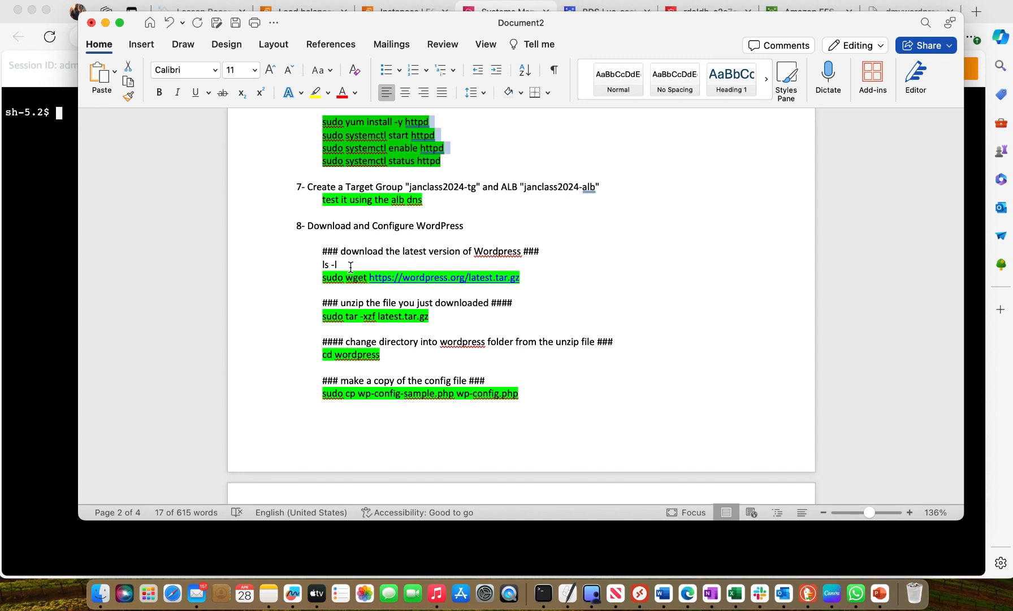
pyautogui.click(55, 170)
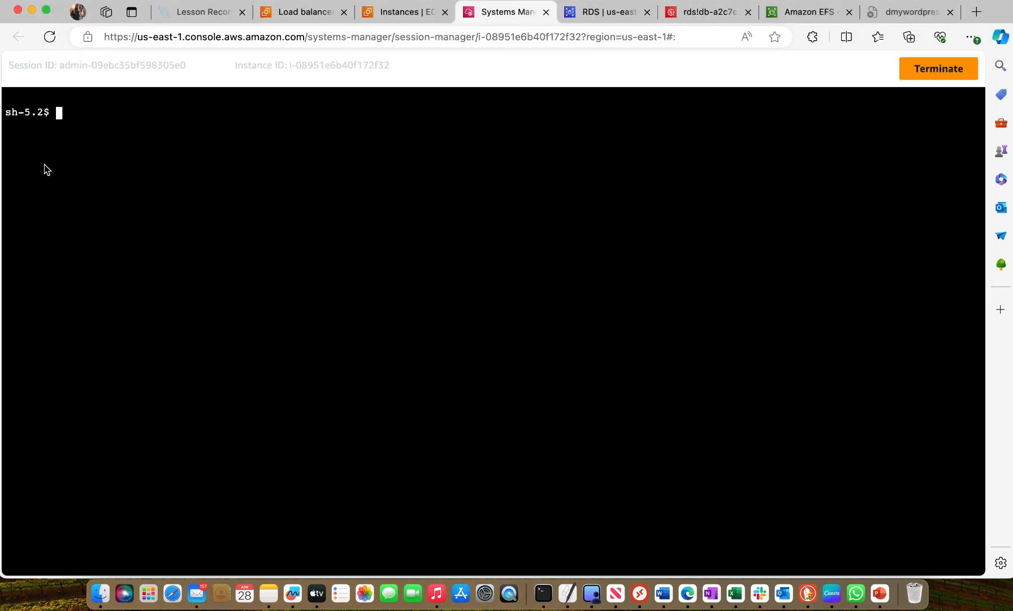
pyautogui.write('ls -l')
pyautogui.press('Return')
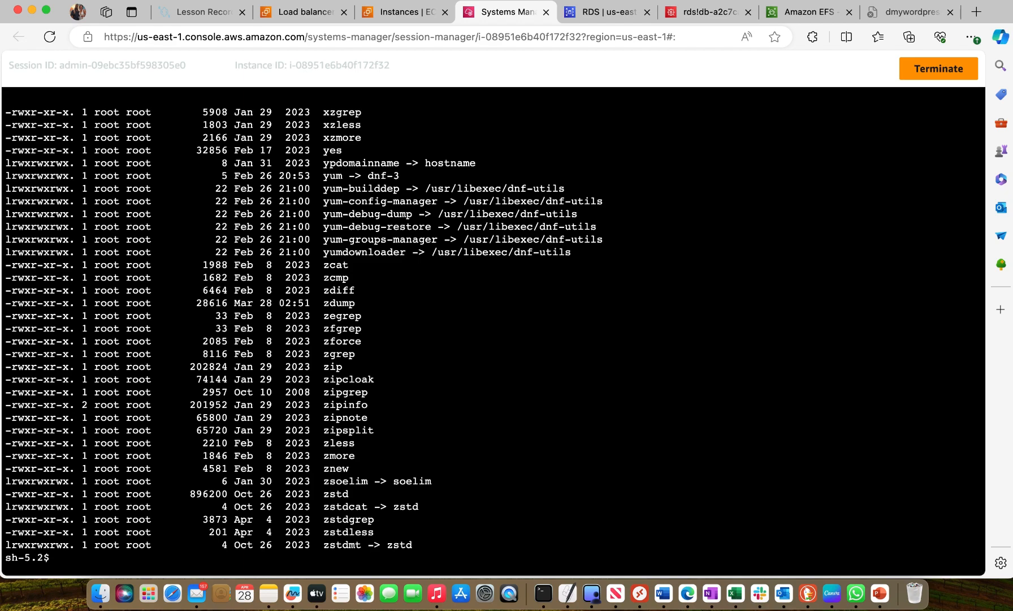
# Look through the long directory listing and clear the terminal
pyautogui.scroll(2, 493, 339)
pyautogui.scroll(15, 271, 334)
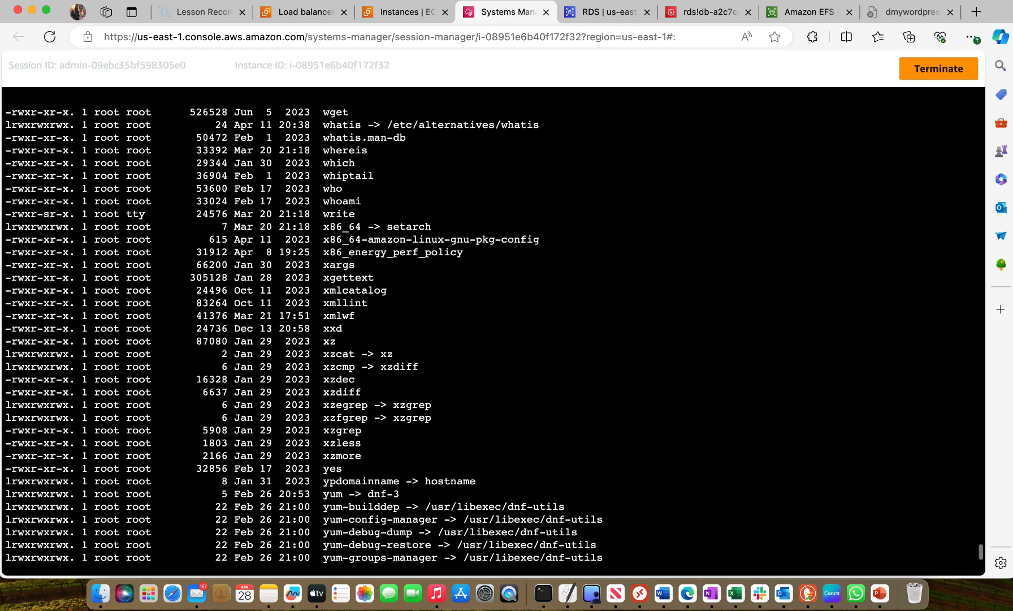
pyautogui.scroll(20, 263, 335)
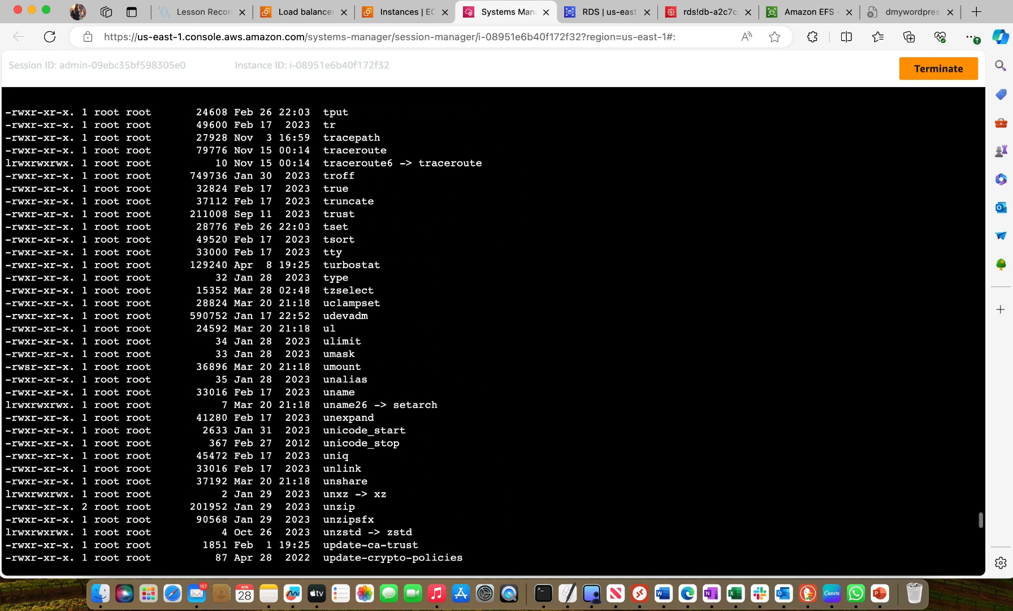
pyautogui.scroll(-3, 263, 335)
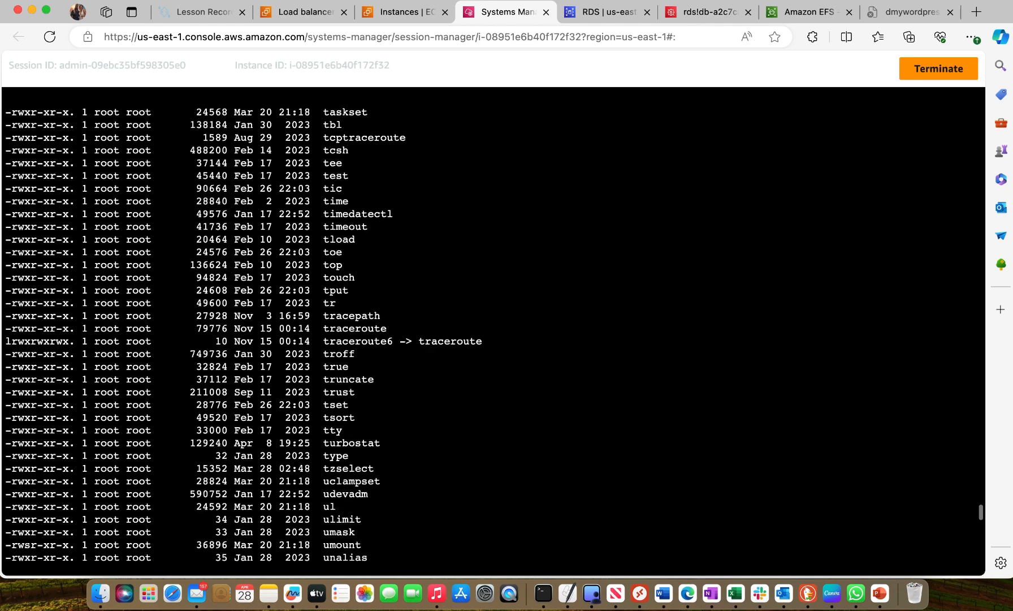
pyautogui.write('clear')
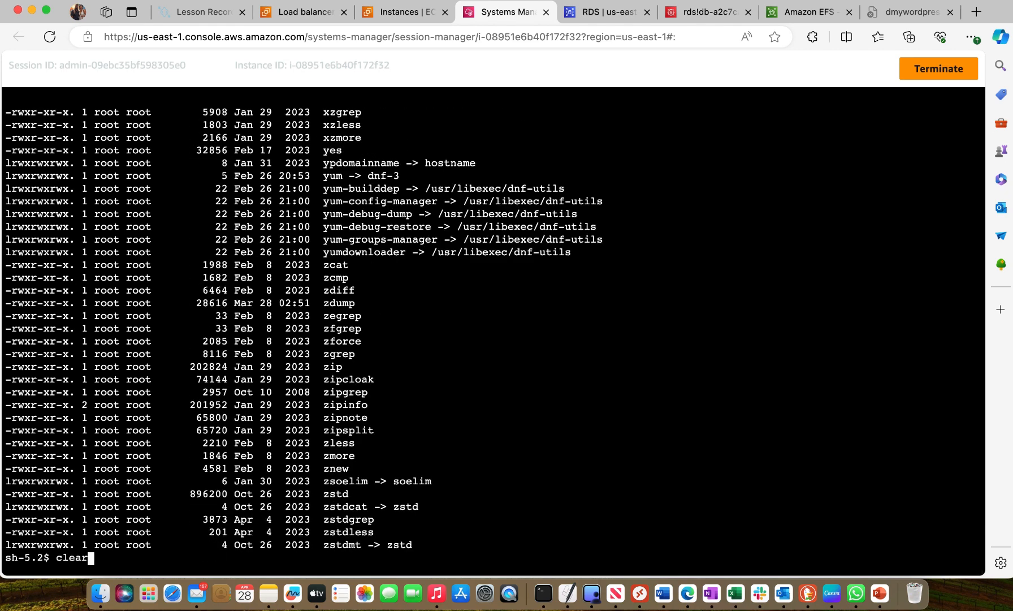
pyautogui.press('Return')
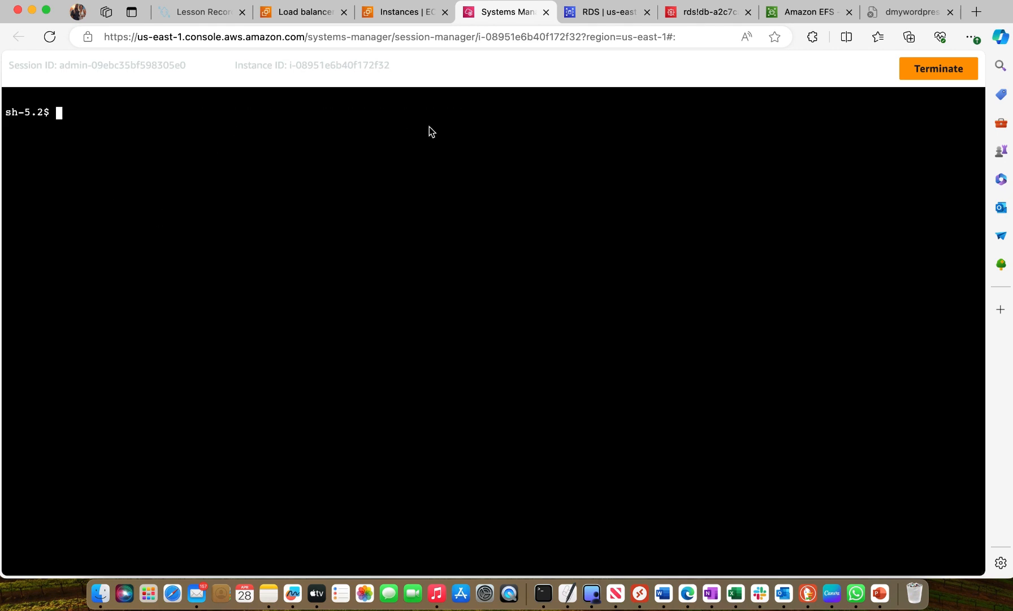
pyautogui.click(663, 594)
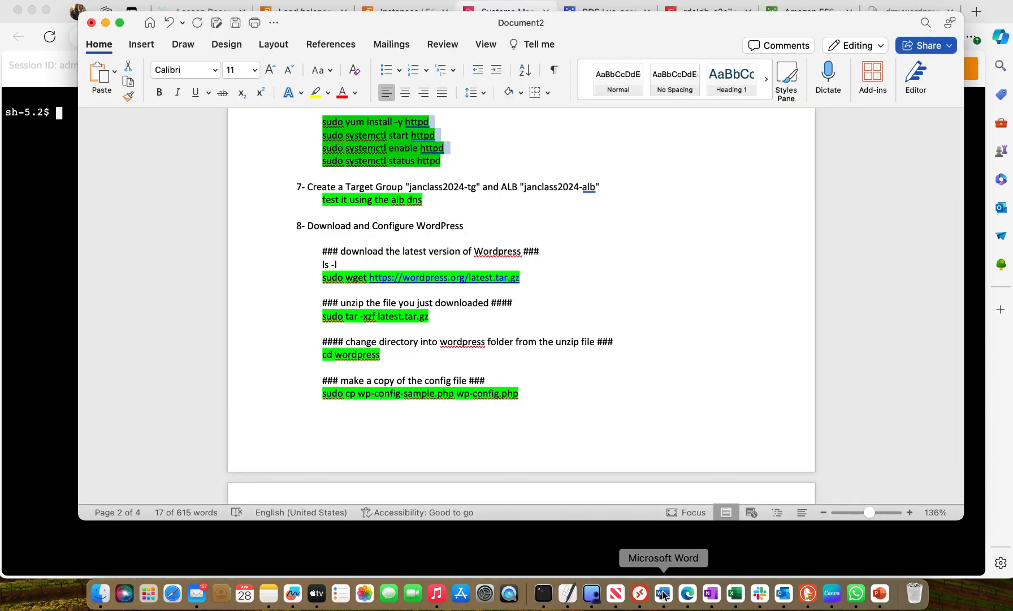
pyautogui.click(320, 278)
pyautogui.moveTo(320, 275); pyautogui.dragTo(519, 279)
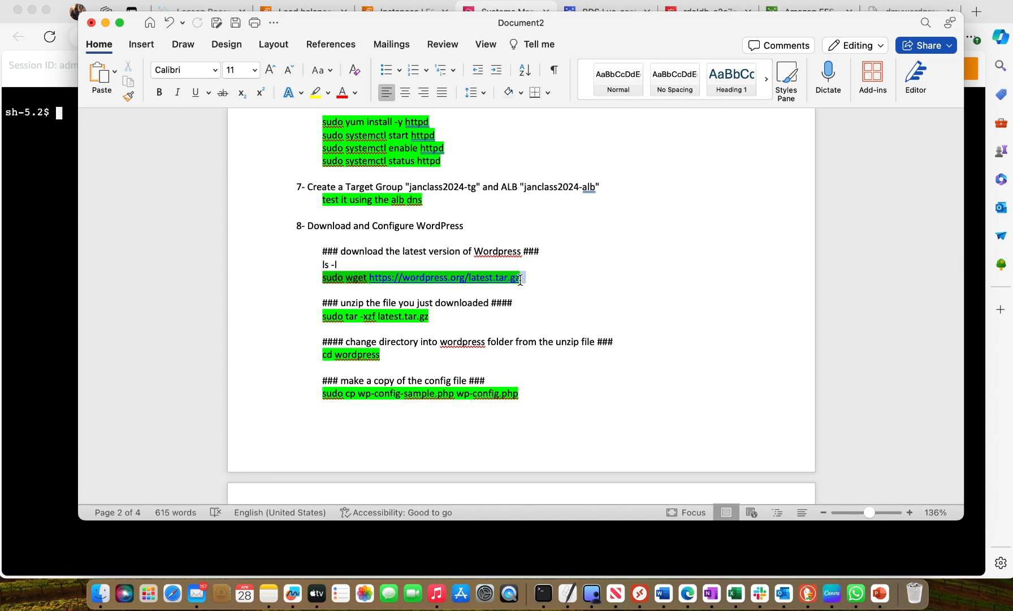
pyautogui.rightClick(491, 276)
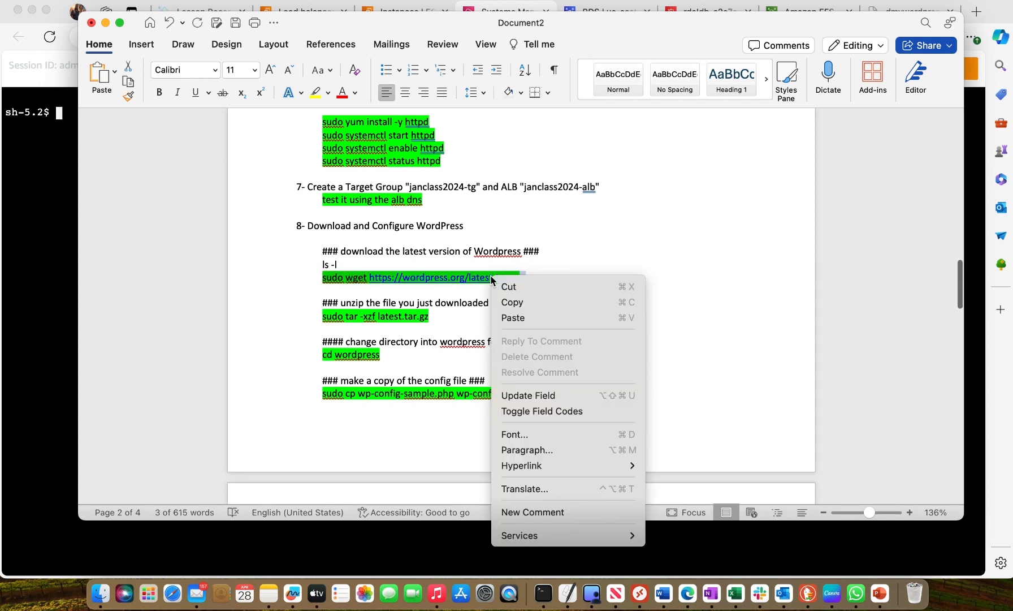
pyautogui.click(536, 307)
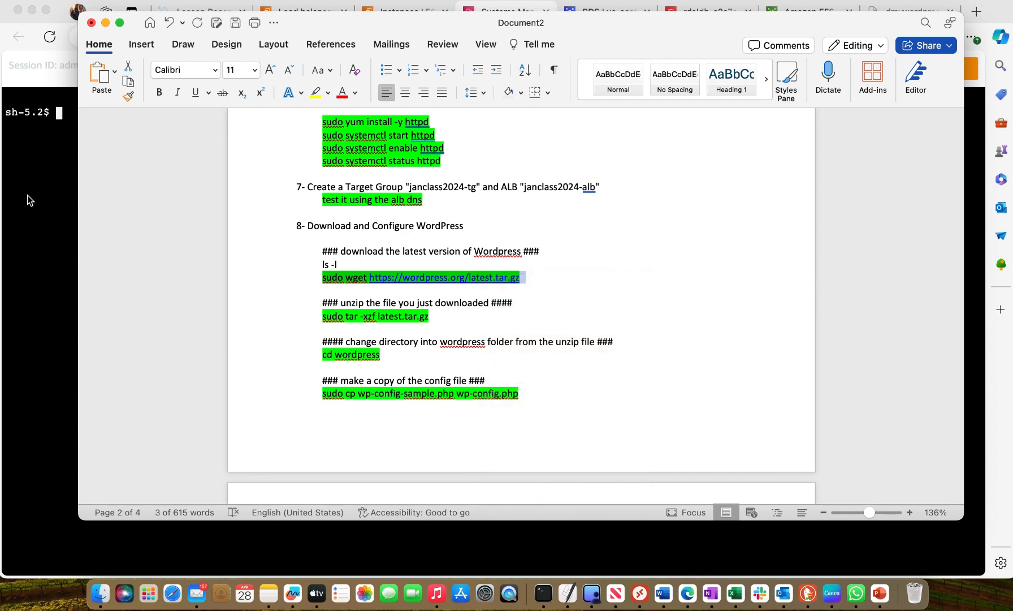
# Download the latest WordPress archive in the Session Manager terminal with the copied sudo wget command
pyautogui.click(27, 171)
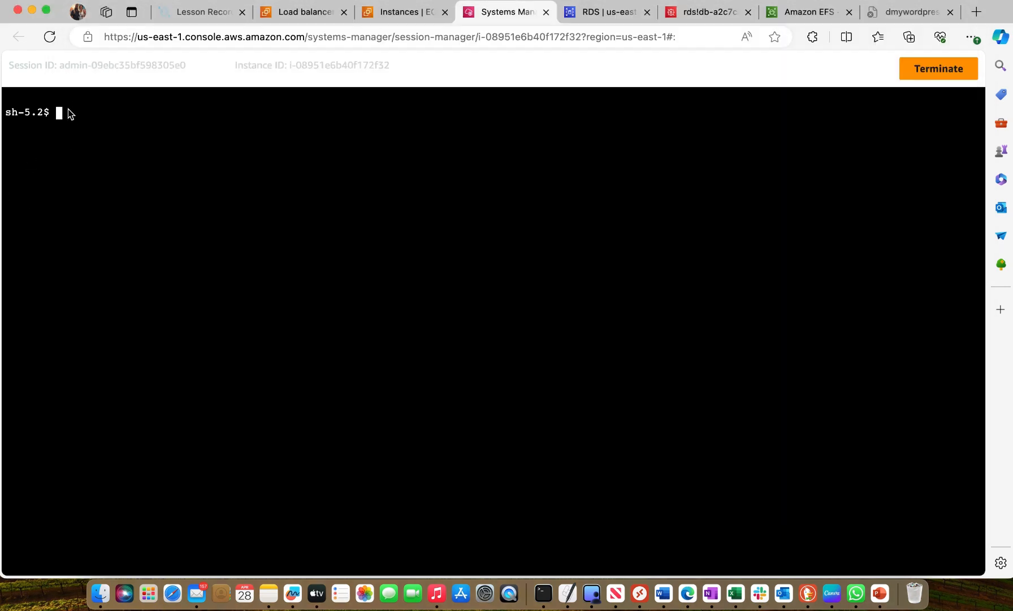
pyautogui.rightClick(67, 109)
pyautogui.click(115, 228)
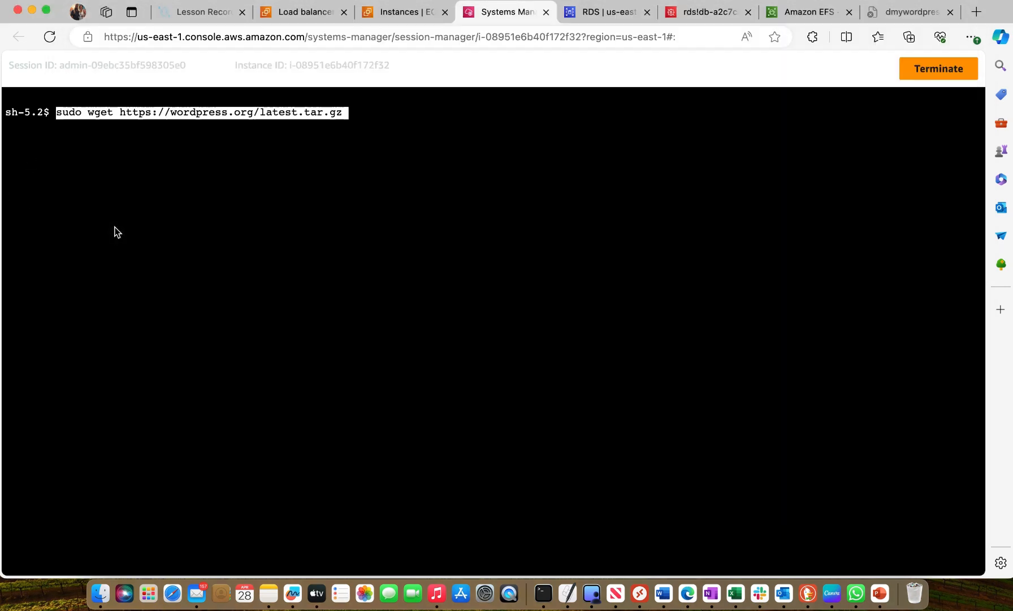
pyautogui.press('Return')
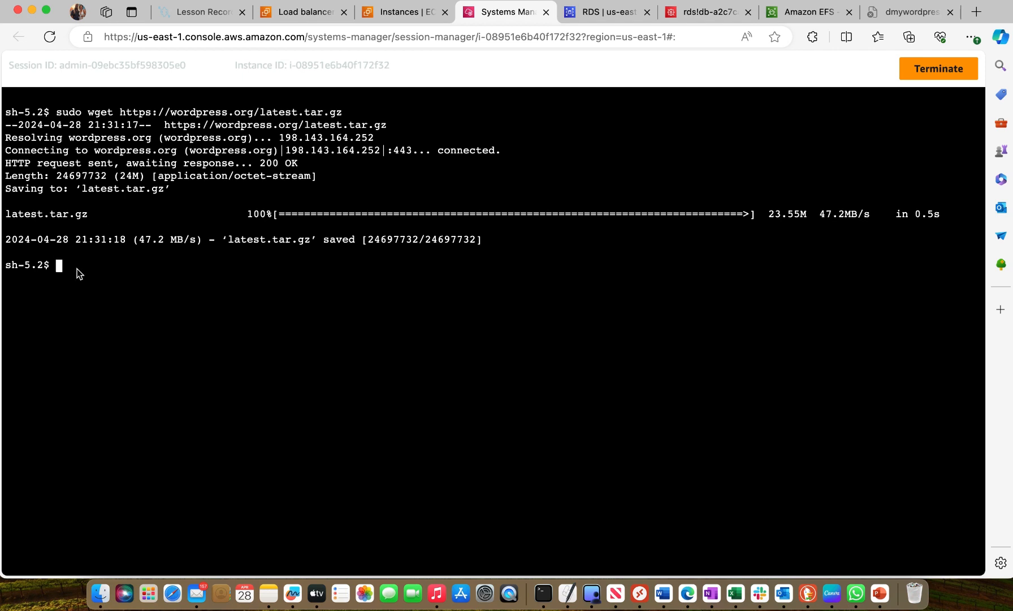
# List the current directory with ls -l and clear the terminal output
pyautogui.write('ls -l')
pyautogui.press('Return')
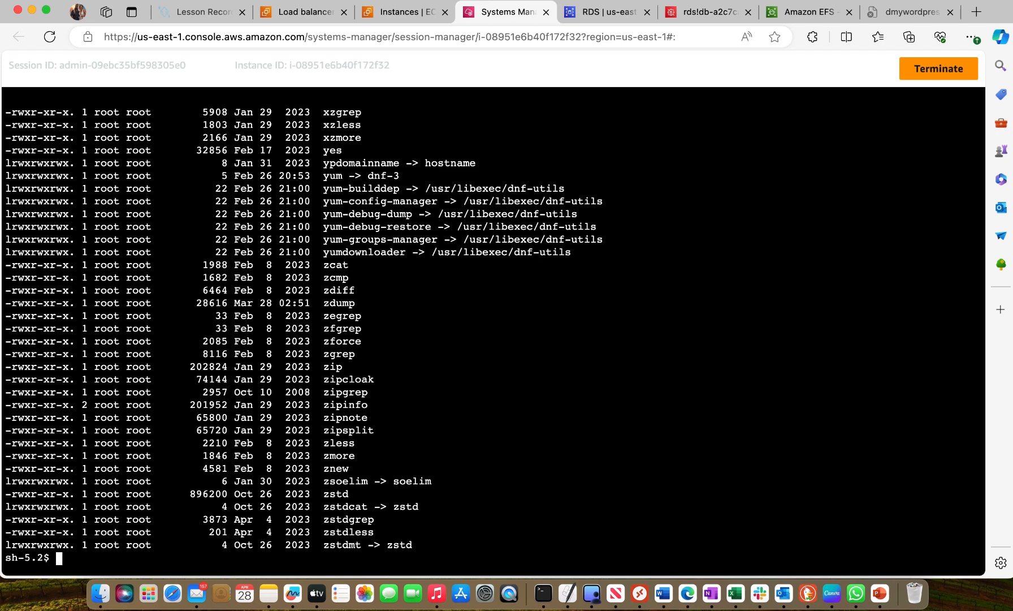
pyautogui.write('clear')
pyautogui.press('Return')
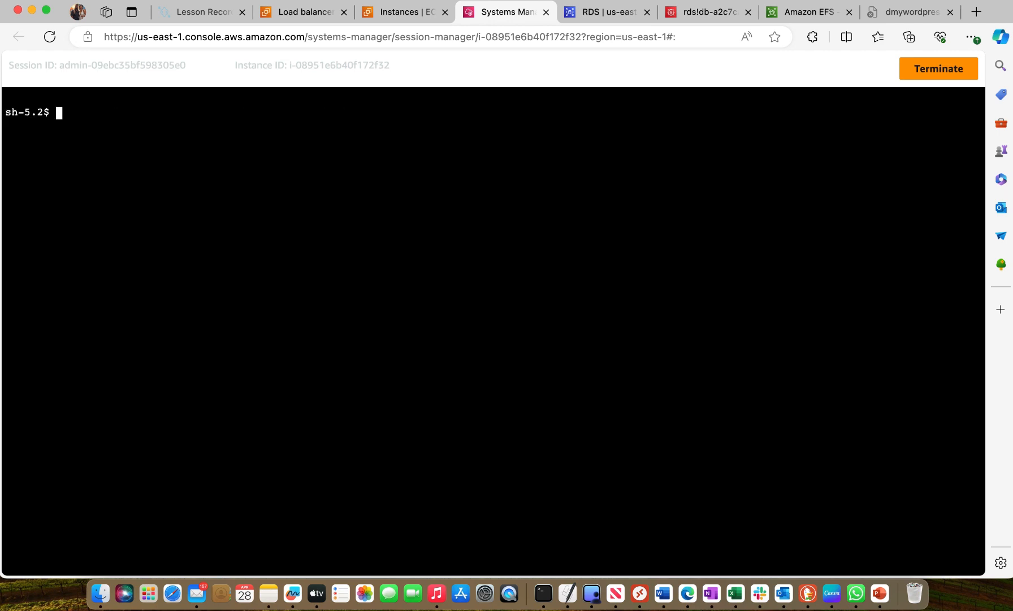
# List the current directory's contents with inode numbers using ls -i
pyautogui.write('ls -i')
pyautogui.press('Return')
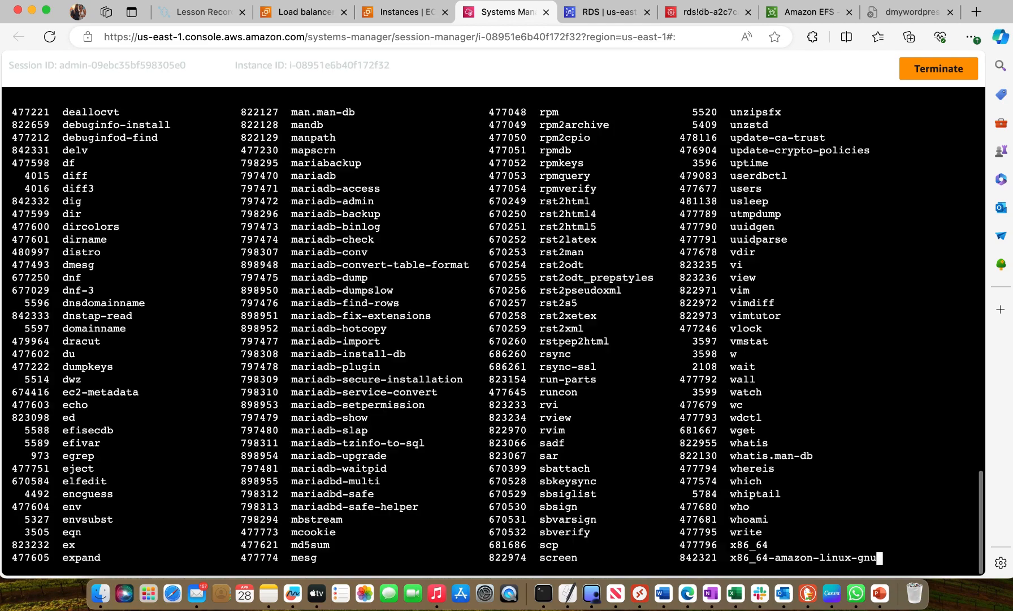
pyautogui.scroll(10, 236, 328)
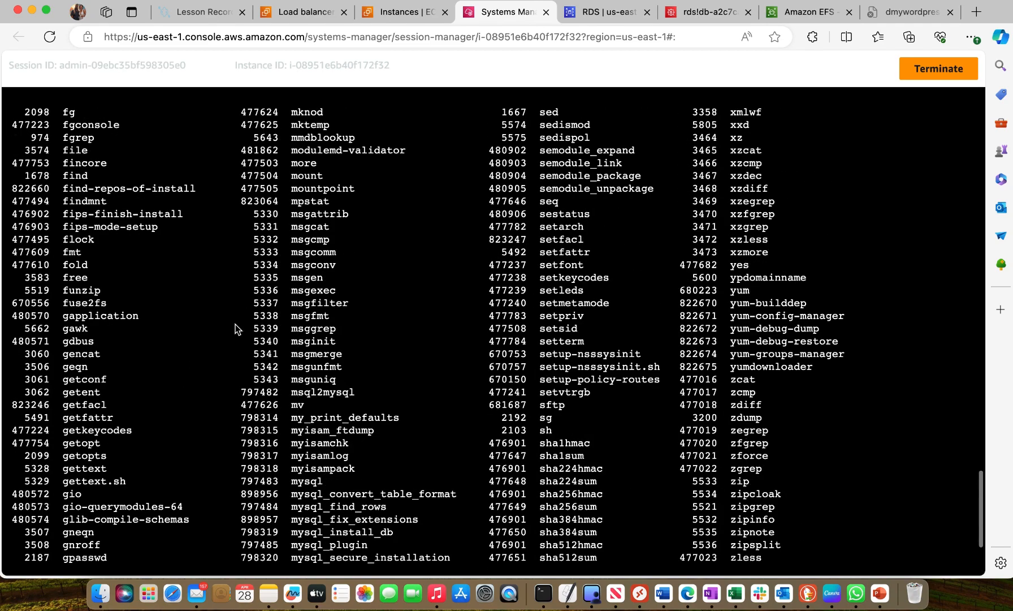
# Look through the inode listing of the current directory and clear the terminal output
pyautogui.scroll(15, 236, 323)
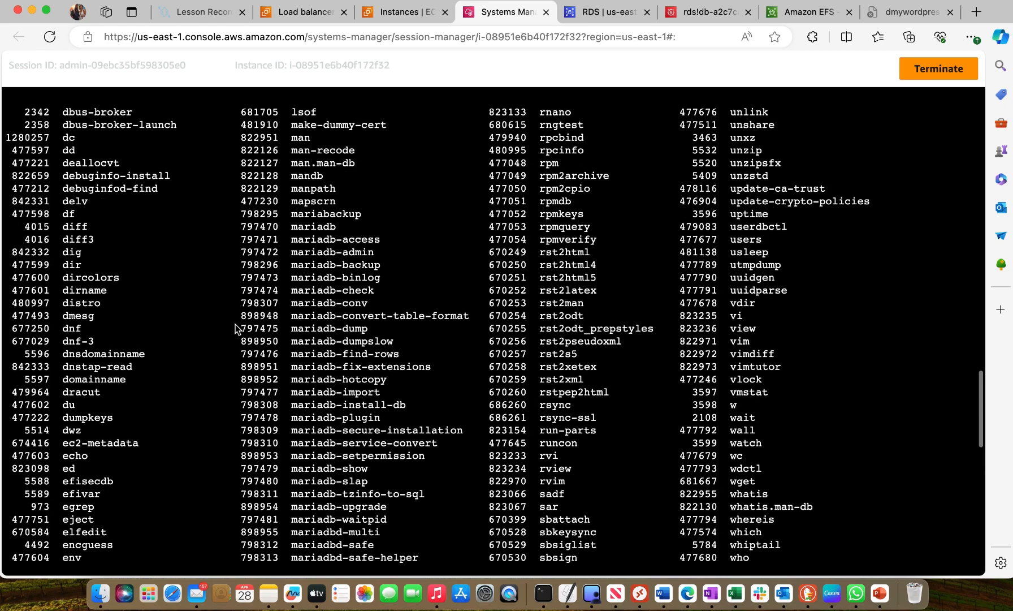
pyautogui.scroll(15, 235, 324)
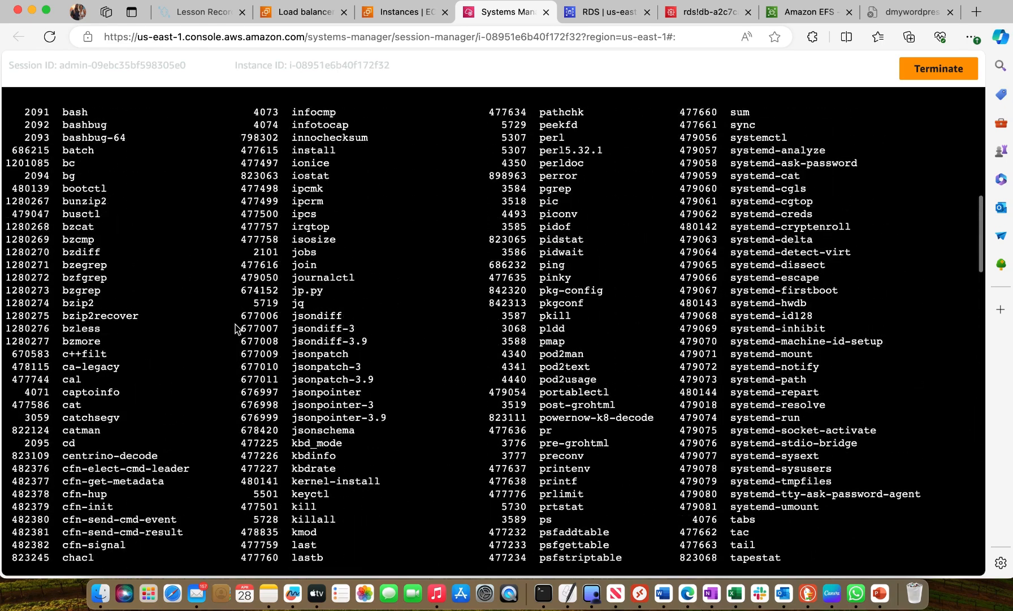
pyautogui.scroll(2, 235, 324)
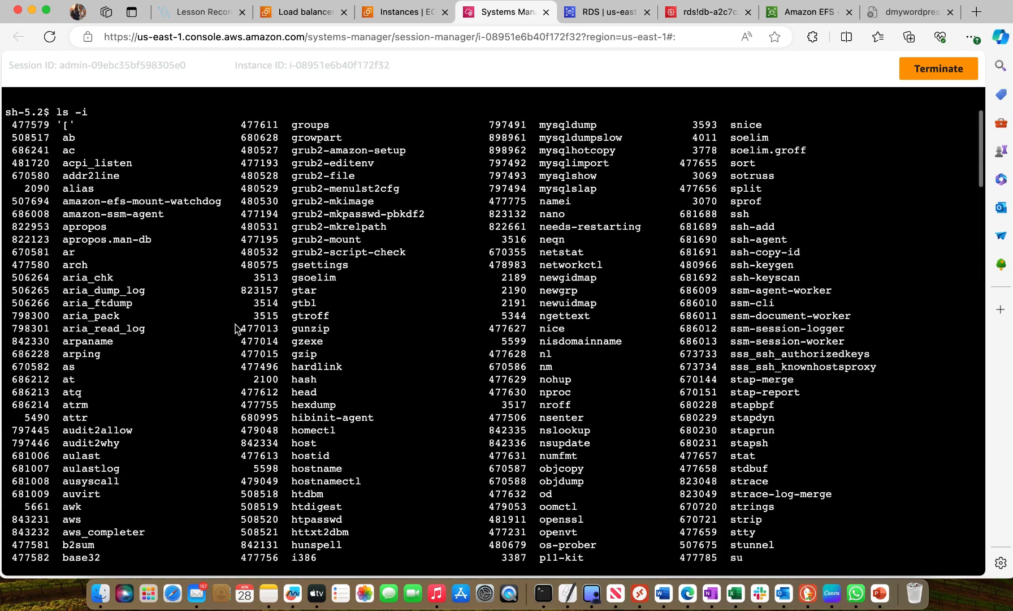
pyautogui.scroll(-10, 235, 324)
pyautogui.scroll(-15, 235, 324)
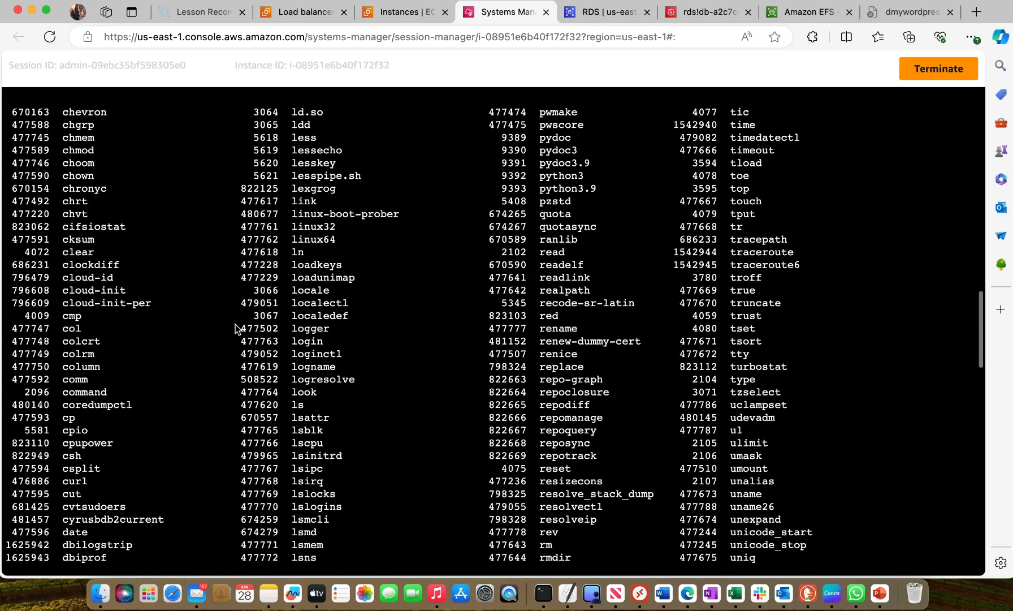
pyautogui.write('cl')
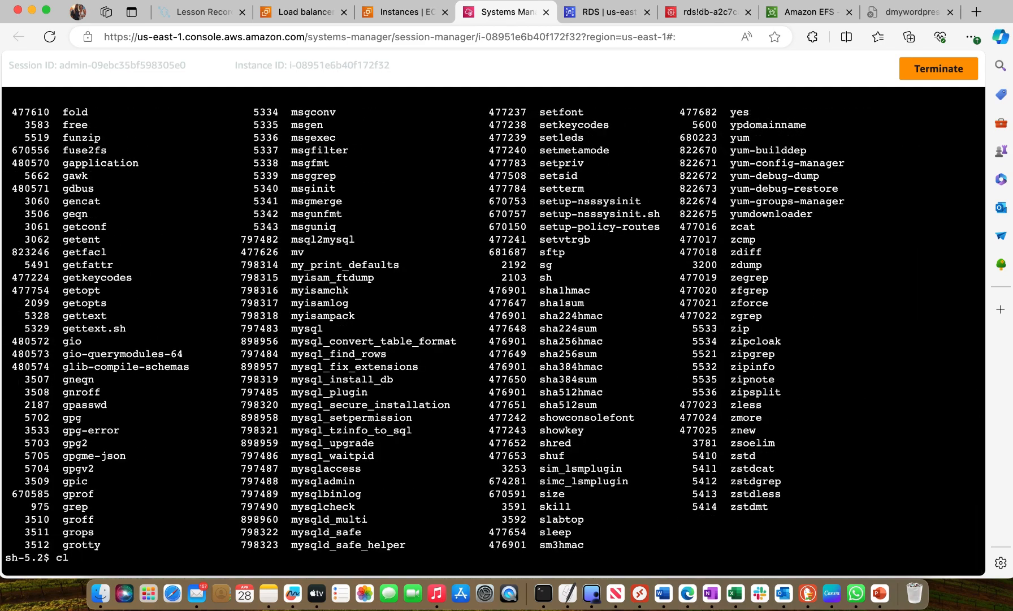
pyautogui.write('ear')
pyautogui.press('Return')
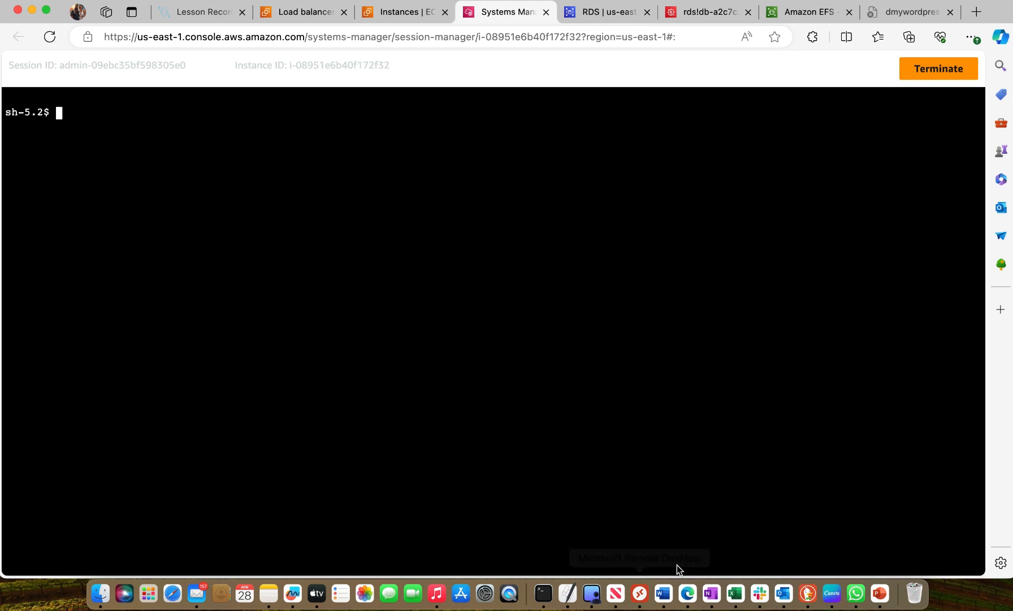
# Switch to the Word notes and copy the command sudo tar -xzf latest.tar.gz
pyautogui.click(663, 594)
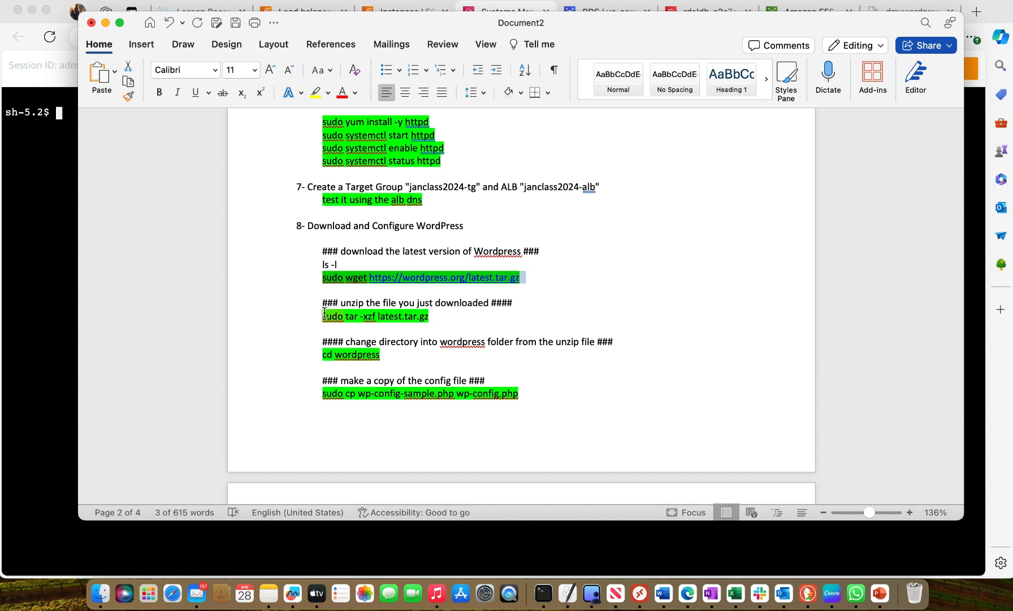
pyautogui.moveTo(321, 315); pyautogui.dragTo(428, 316)
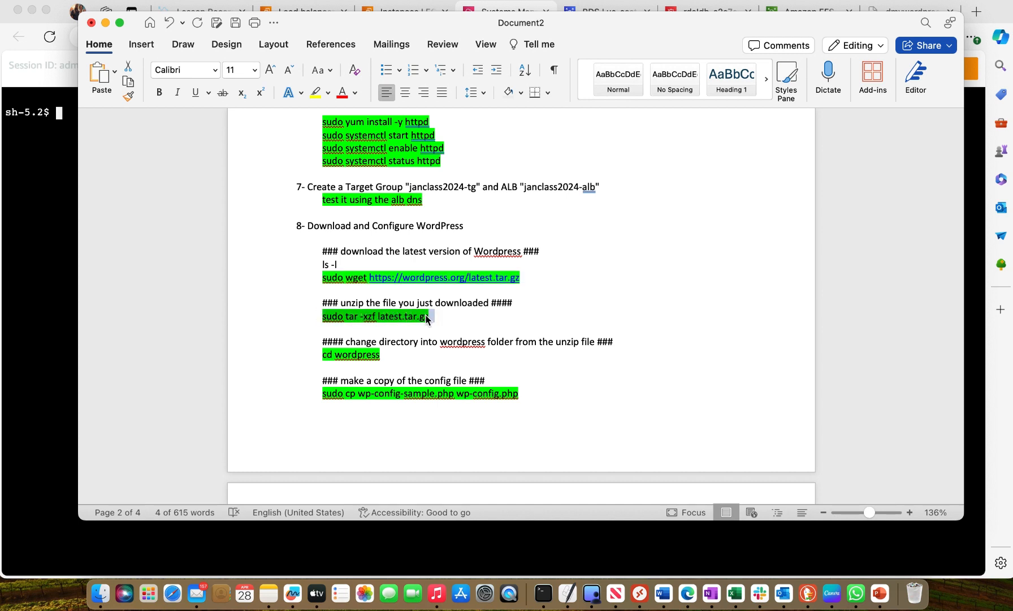
pyautogui.rightClick(428, 316)
pyautogui.click(456, 322)
# Extract the WordPress archive in the Session Manager terminal with the copied sudo tar -xzf latest.tar.gz command
pyautogui.click(46, 176)
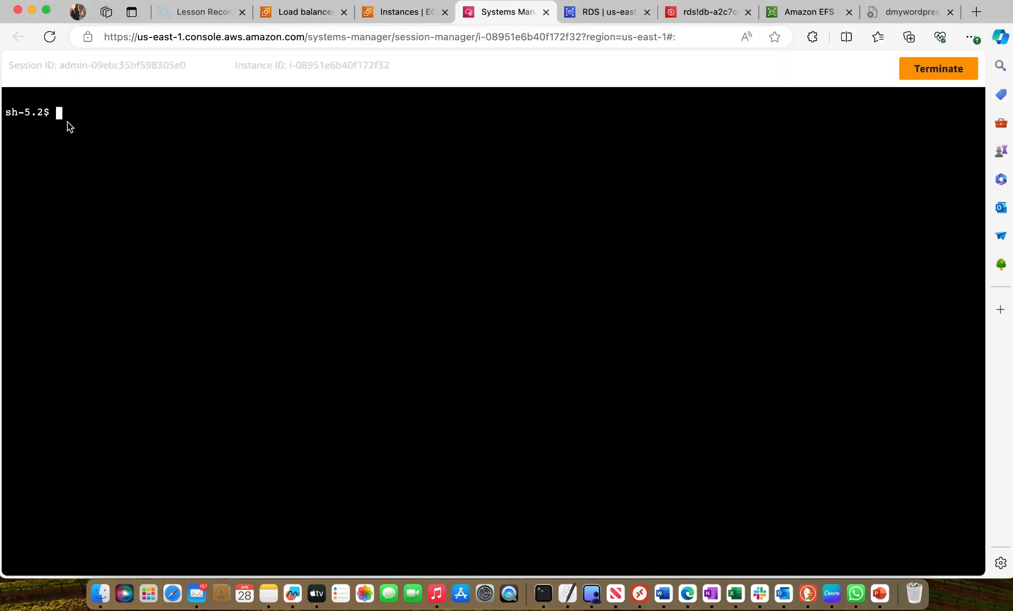
pyautogui.rightClick(66, 114)
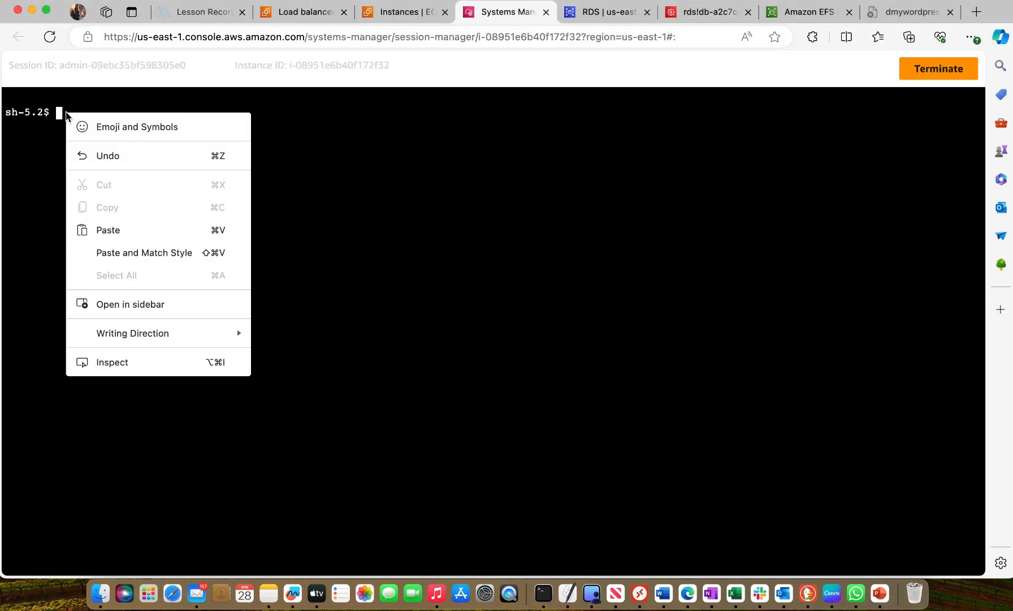
pyautogui.click(117, 231)
pyautogui.press('Return')
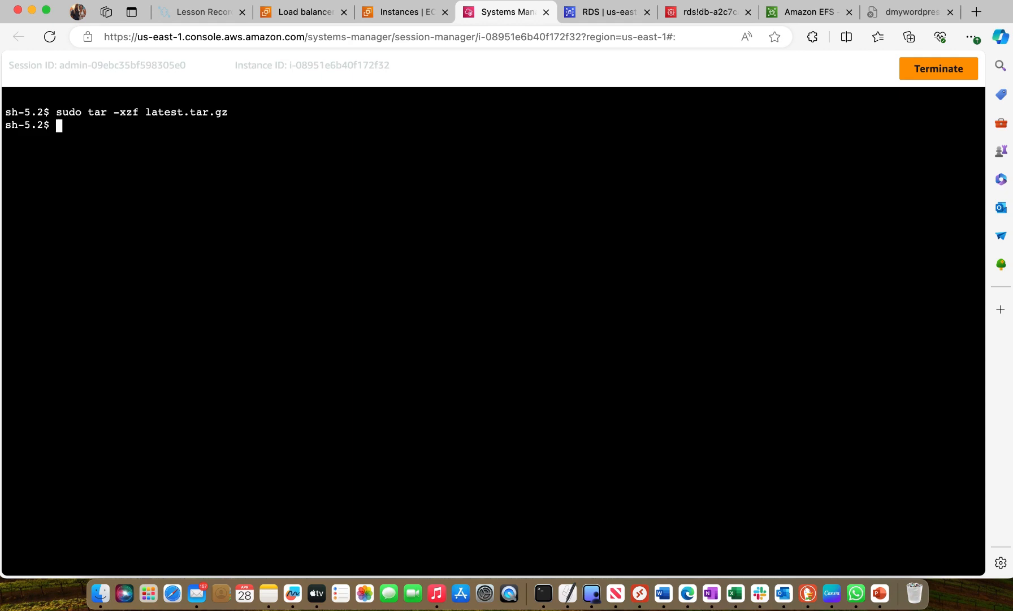
# List the current directory with ls -l, look for the extracted wordpress folder, and clear the terminal output
pyautogui.write('ls -l')
pyautogui.press('Return')
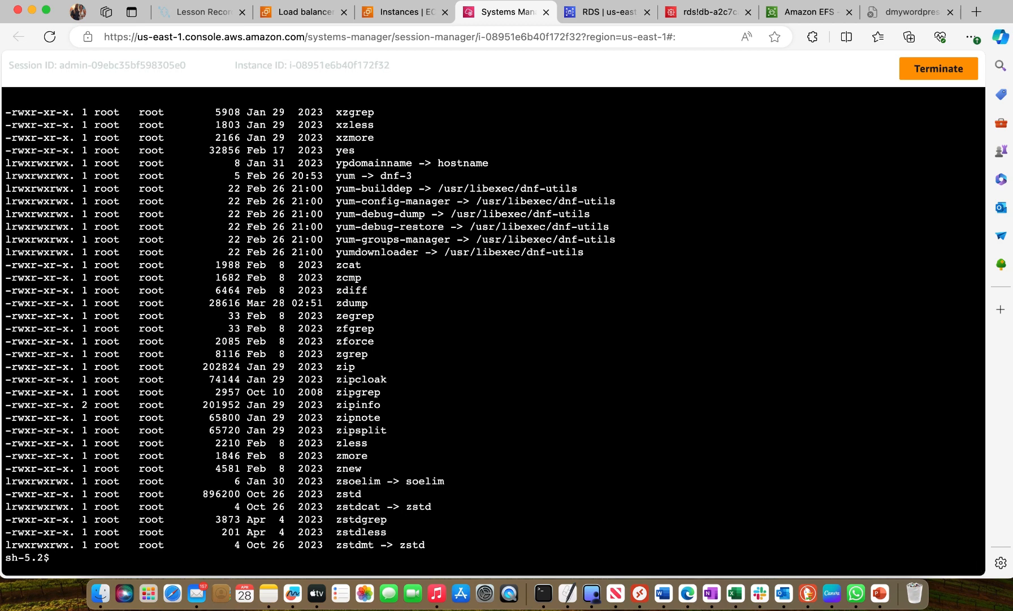
pyautogui.scroll(1, 186, 212)
pyautogui.scroll(10, 185, 212)
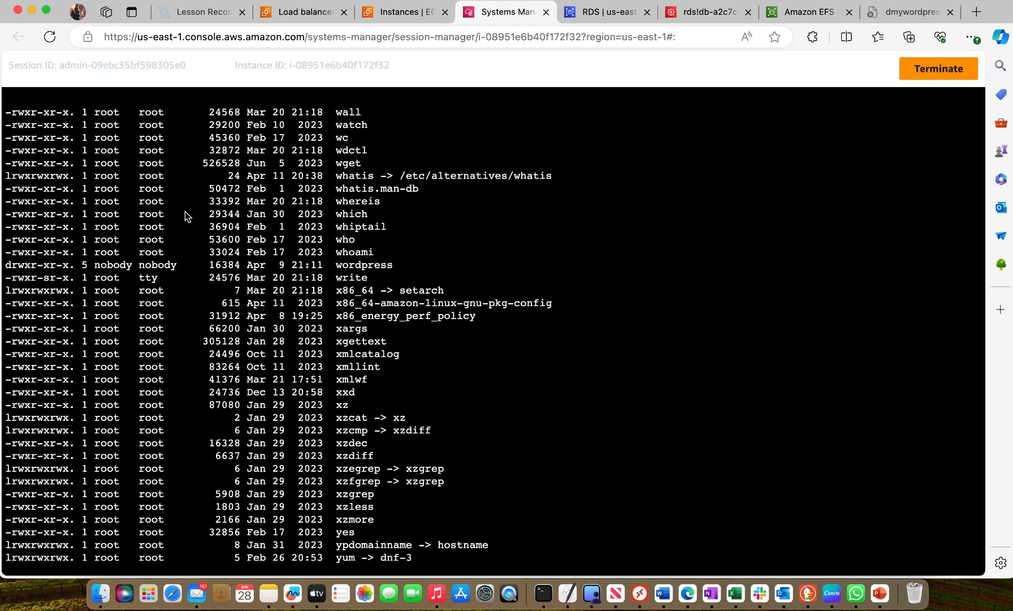
pyautogui.scroll(8, 185, 212)
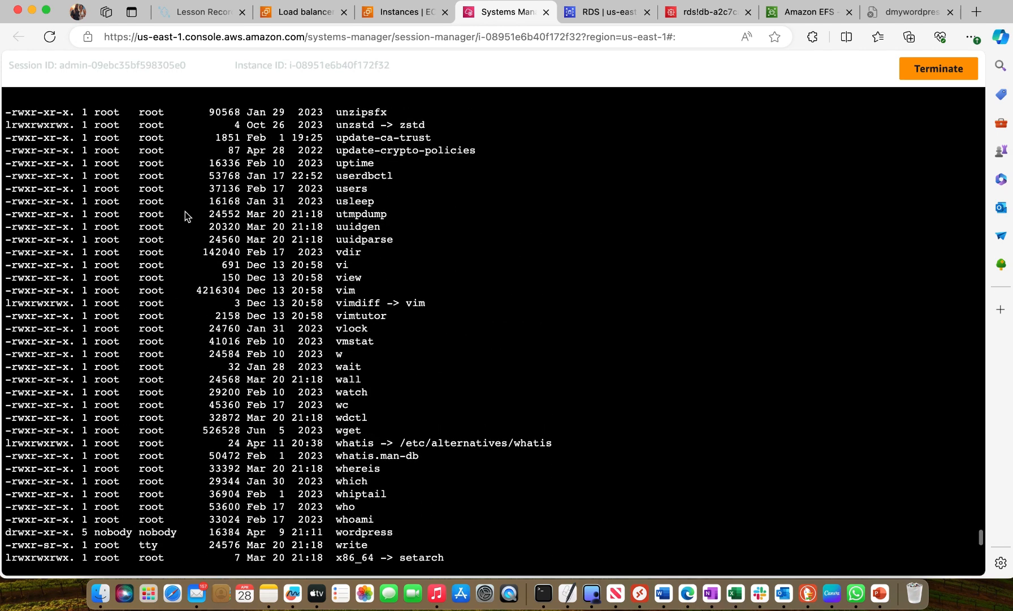
pyautogui.scroll(-20, 186, 212)
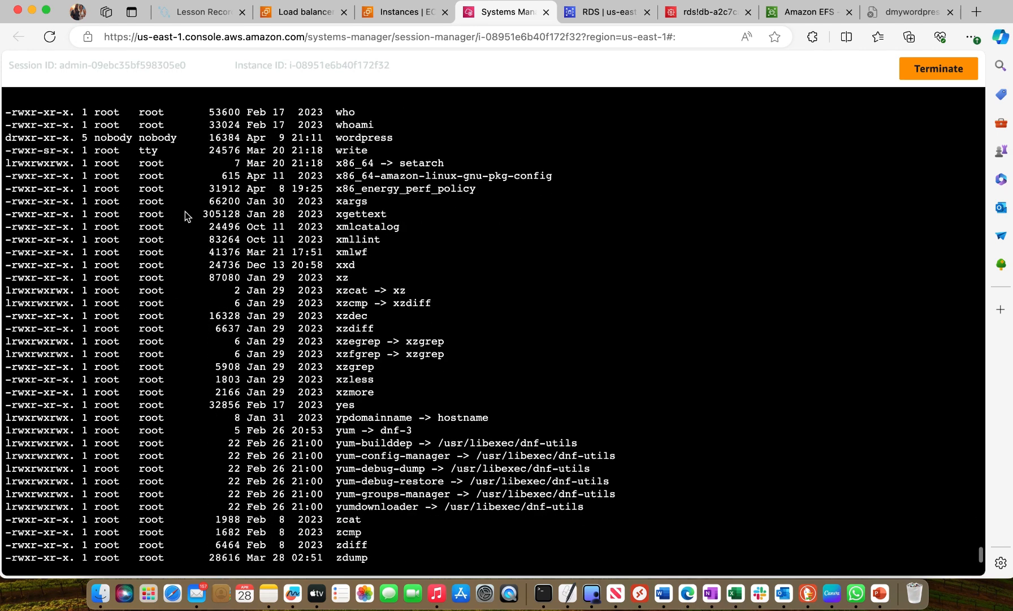
pyautogui.write('cl')
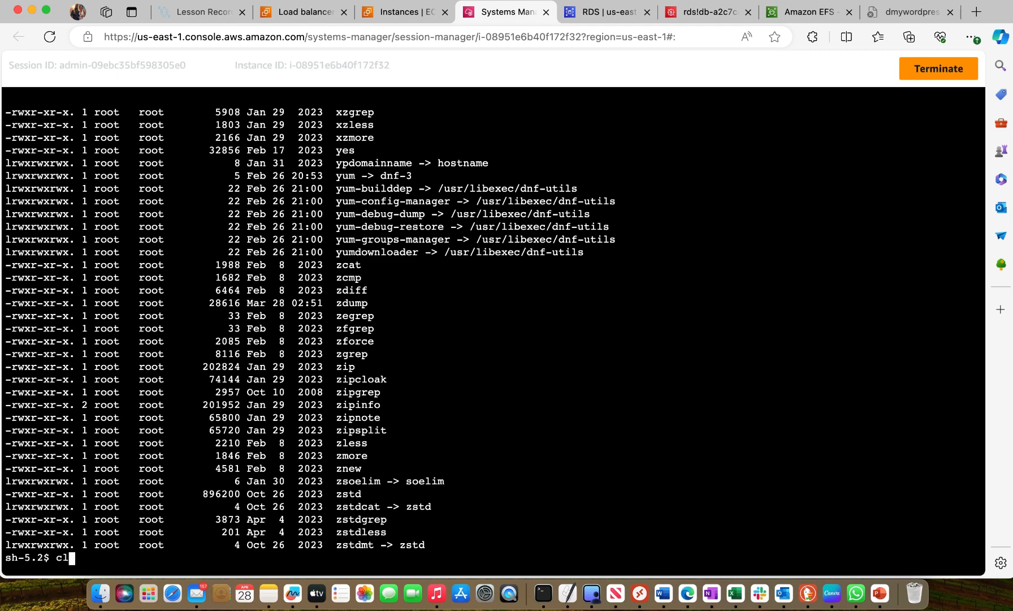
pyautogui.write('ear')
pyautogui.press('Return')
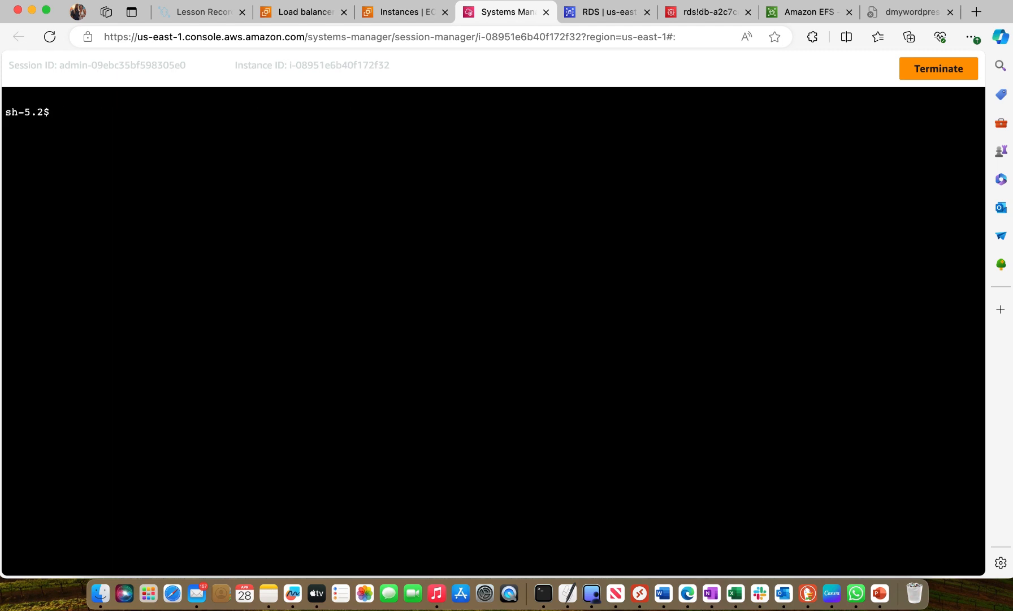
# List the directory's contents with ls -i and clear the terminal again
pyautogui.write('ls -i')
pyautogui.press('Return')
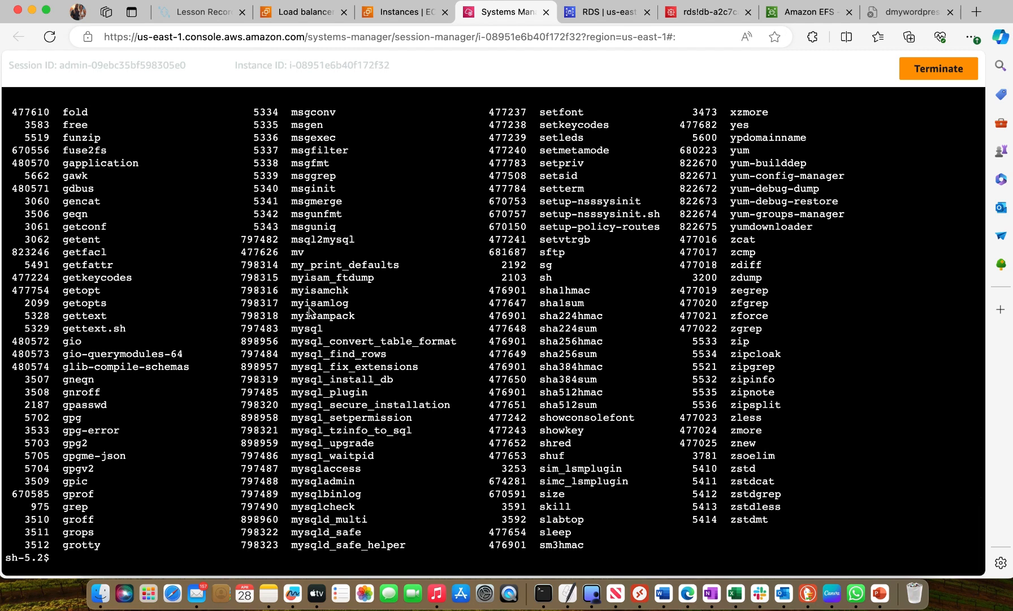
pyautogui.write('clear')
pyautogui.press('Return')
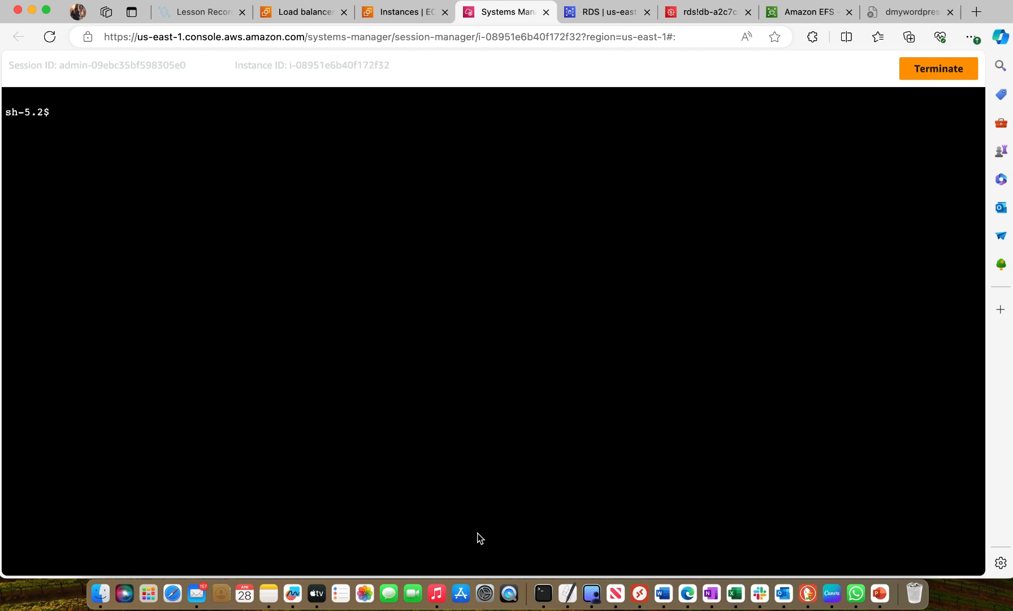
# Switch to the Word notes to check the commands that follow the extraction, and return to the Session Manager terminal
pyautogui.click(663, 593)
pyautogui.scroll(-2, 537, 325)
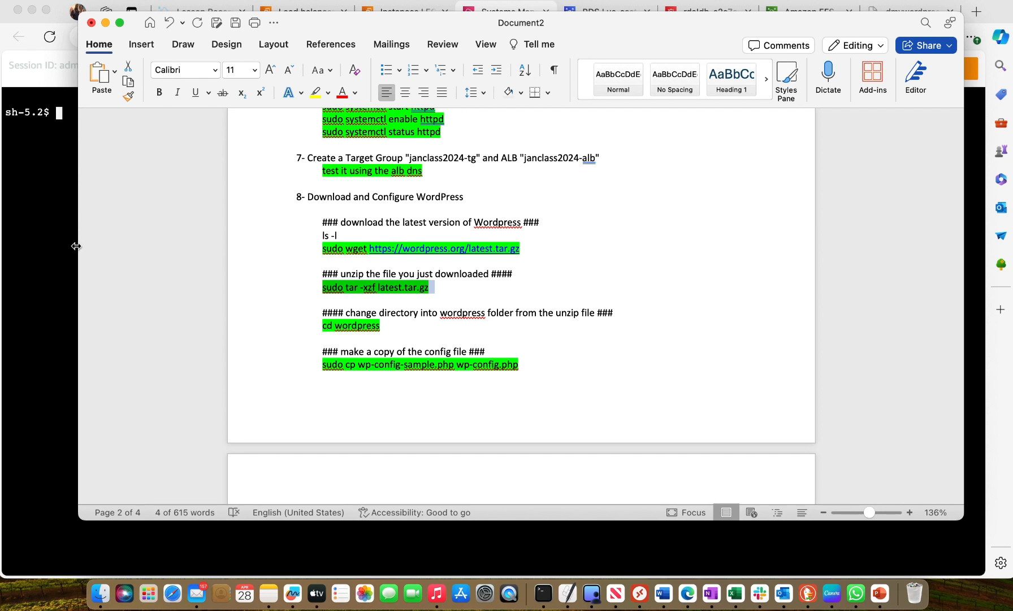
pyautogui.click(35, 196)
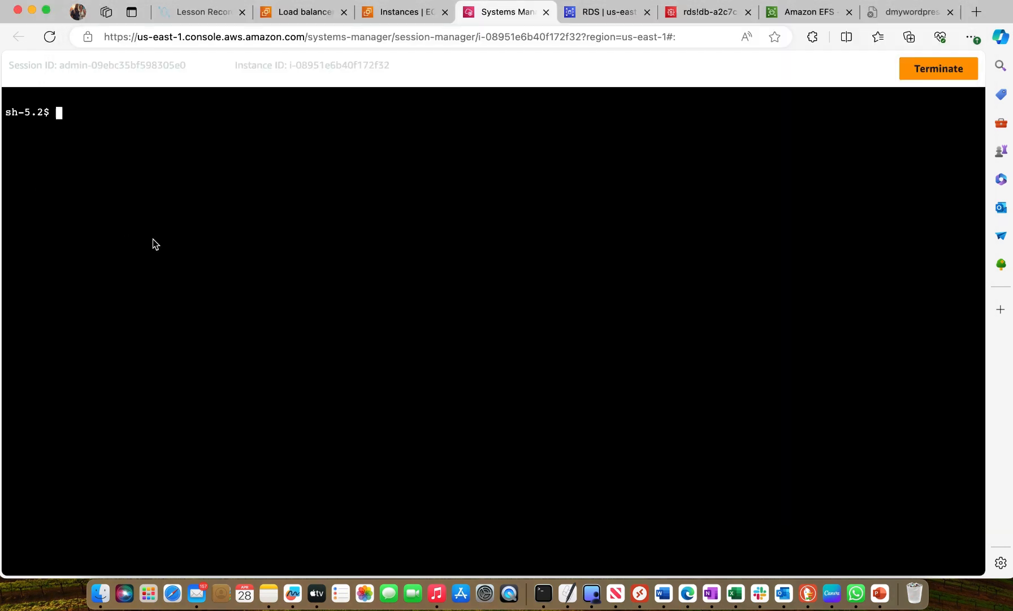
# List the contents of the wordpress folder with ls -l and examine the wp-config-sample.php entry
pyautogui.write('ls -l wor')
pyautogui.press('Tab')
pyautogui.press('Return')
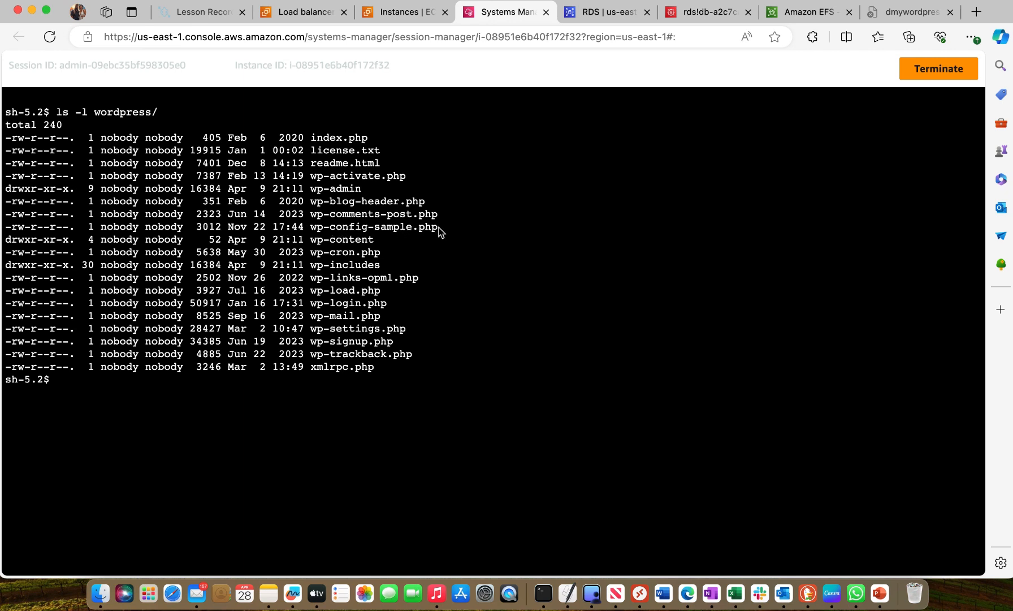
pyautogui.moveTo(312, 227); pyautogui.dragTo(441, 240)
pyautogui.moveTo(373, 237); pyautogui.dragTo(373, 232)
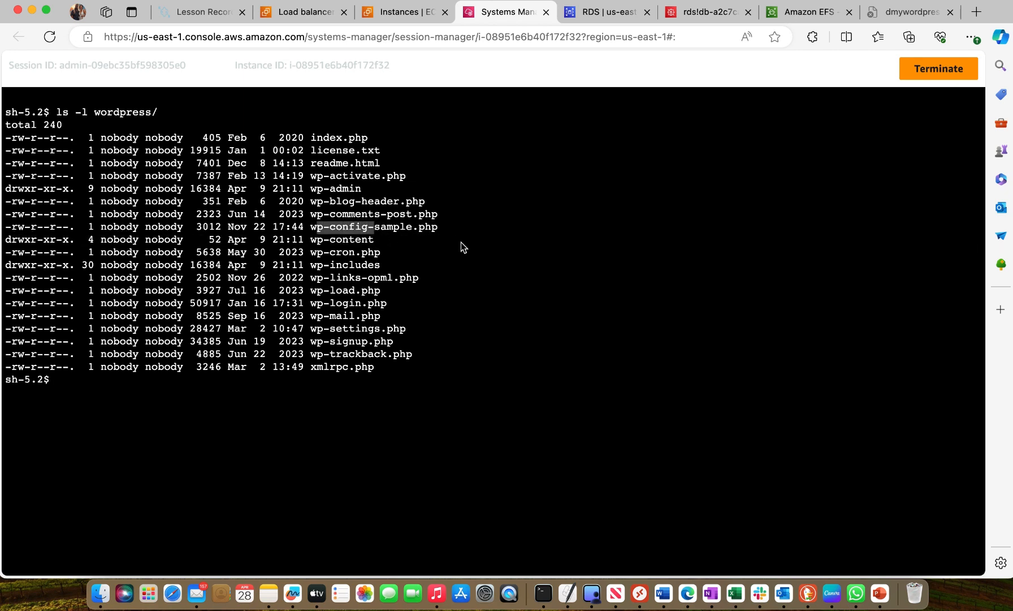
pyautogui.click(458, 230)
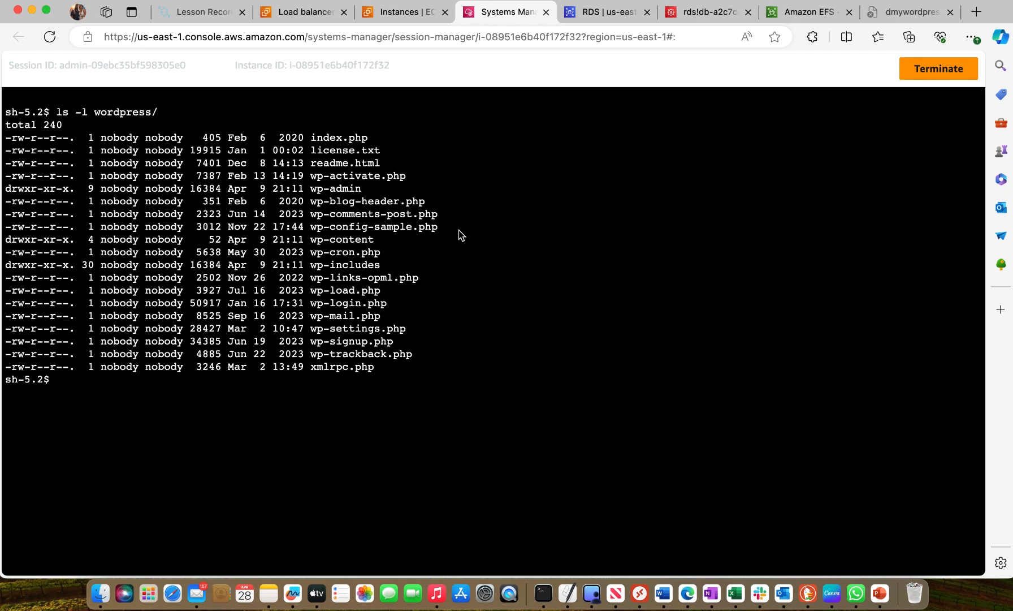
# Change into the extracted folder with cd wordpress/
pyautogui.write('cd wor')
pyautogui.press('Tab')
pyautogui.press('Return')
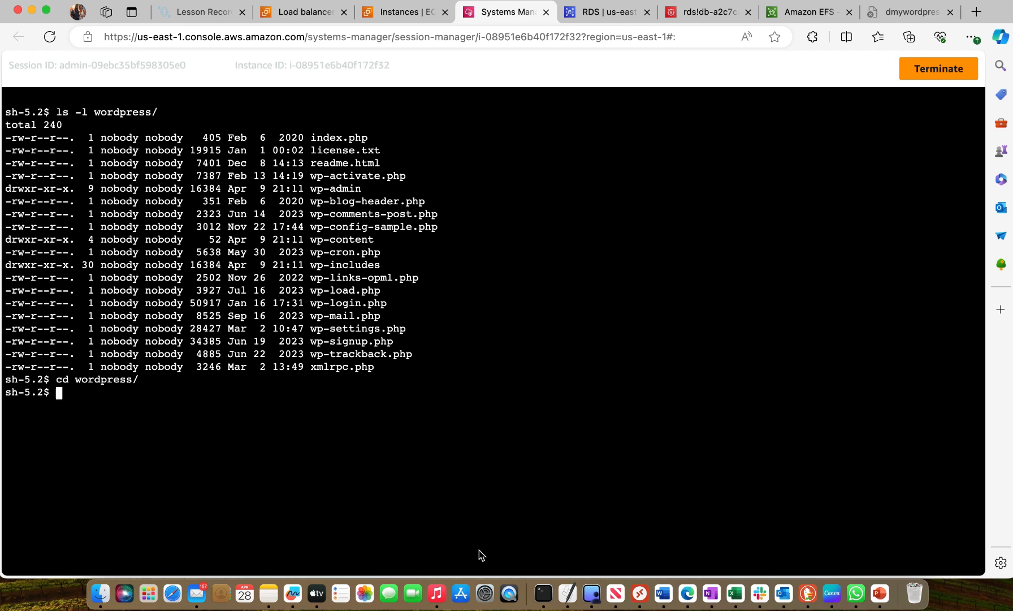
# Switch to the Word notes and copy the command sudo cp wp-config-sample.php wp-config.php
pyautogui.click(673, 597)
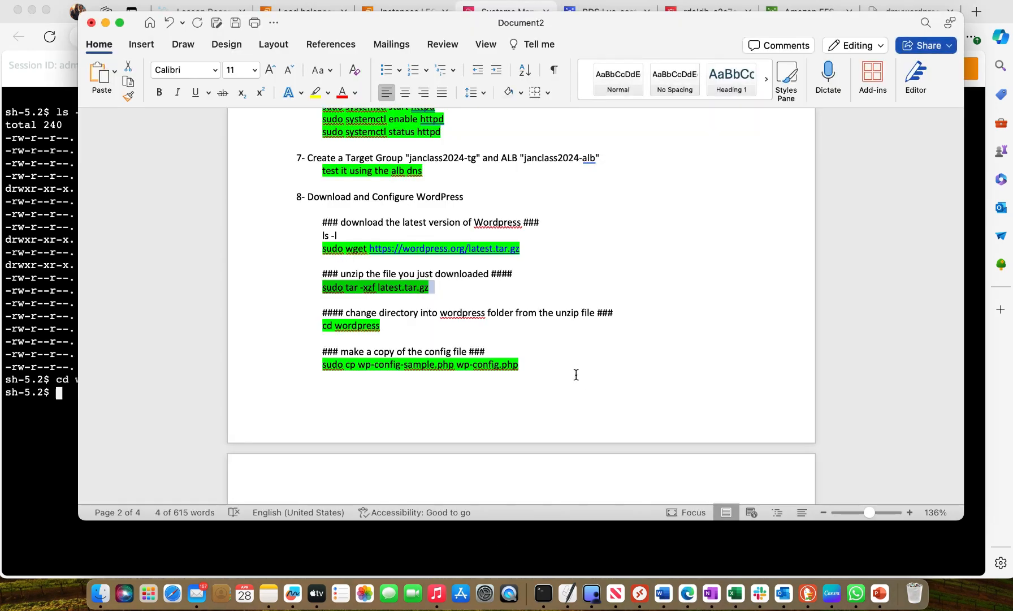
pyautogui.scroll(-2, 576, 374)
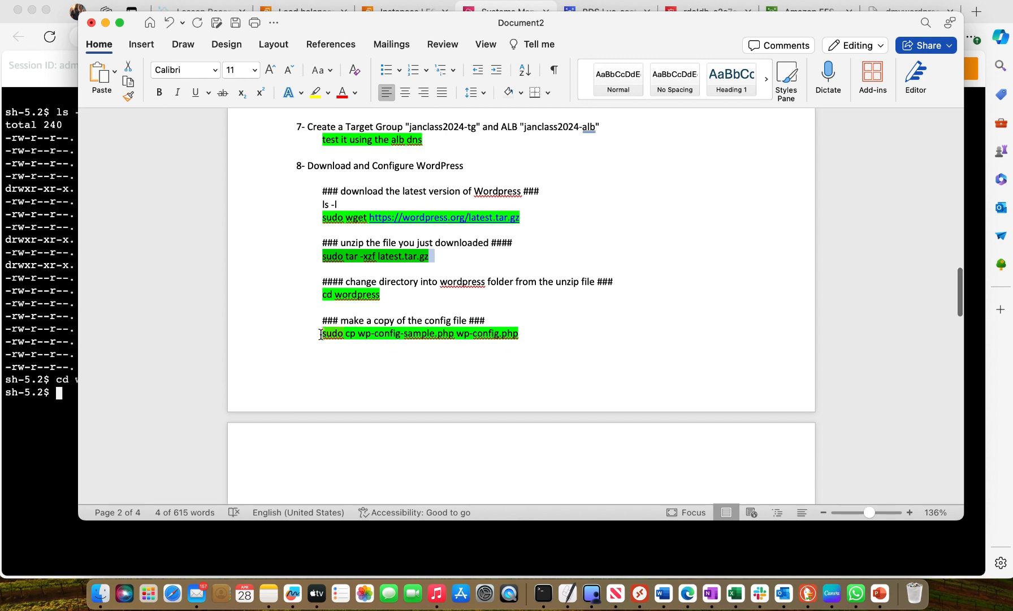
pyautogui.moveTo(320, 334); pyautogui.dragTo(505, 335)
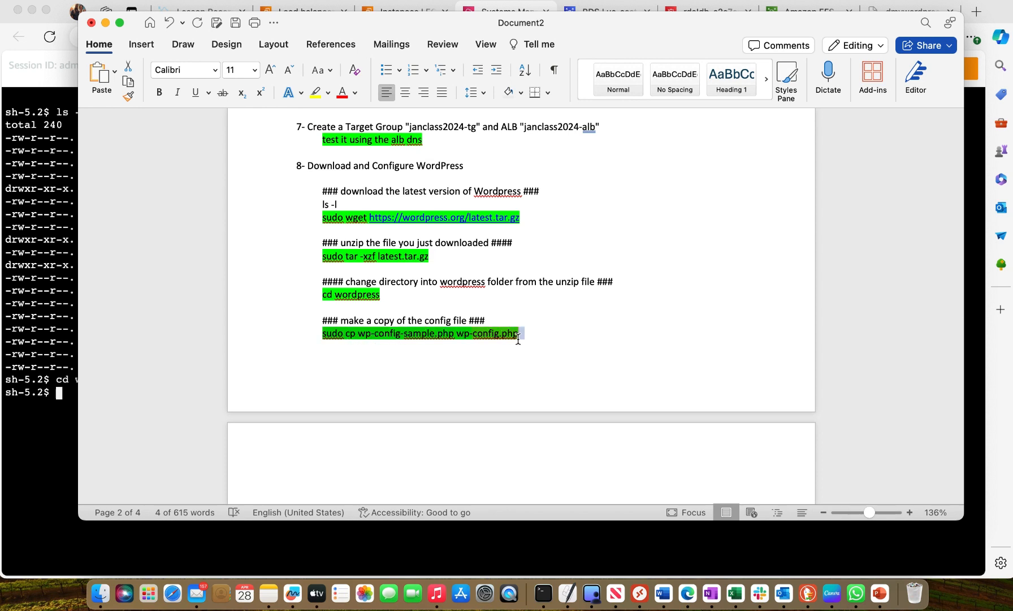
pyautogui.rightClick(503, 337)
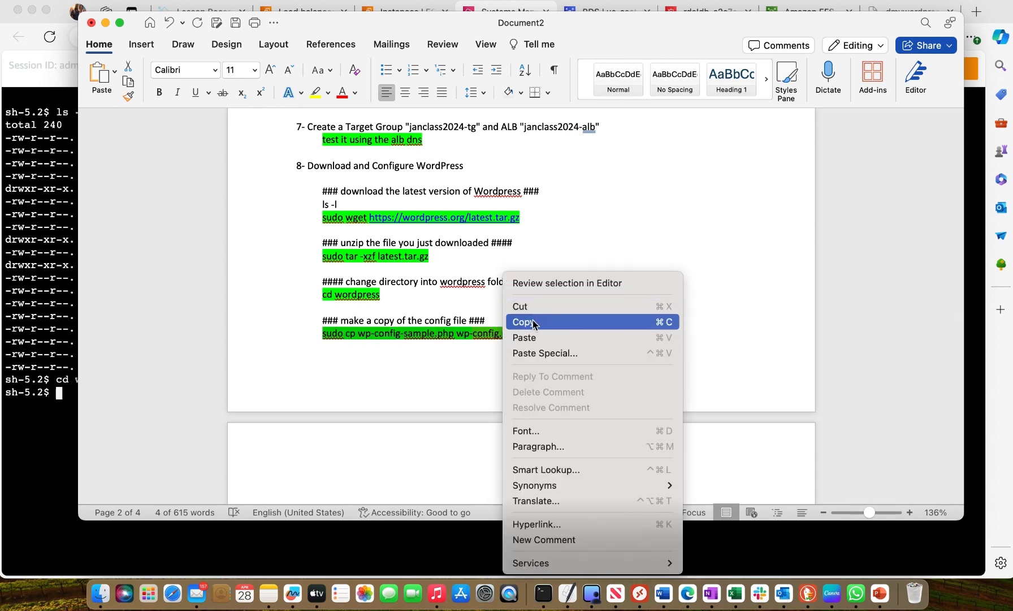
pyautogui.click(534, 320)
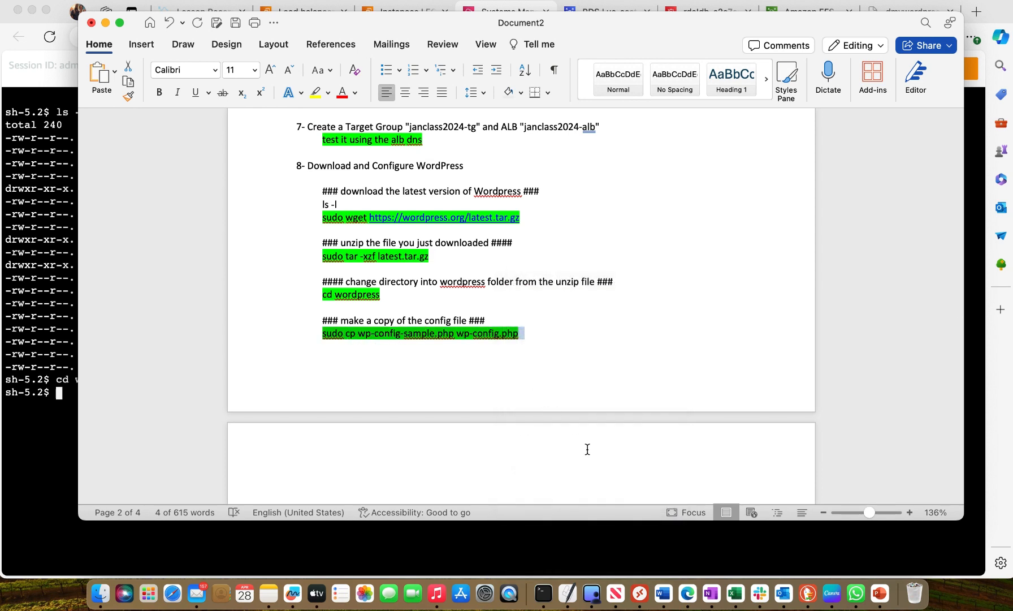
# Duplicate wp-config-sample.php as wp-config.php in the Session Manager terminal with the copied sudo cp command
pyautogui.click(55, 472)
pyautogui.rightClick(70, 399)
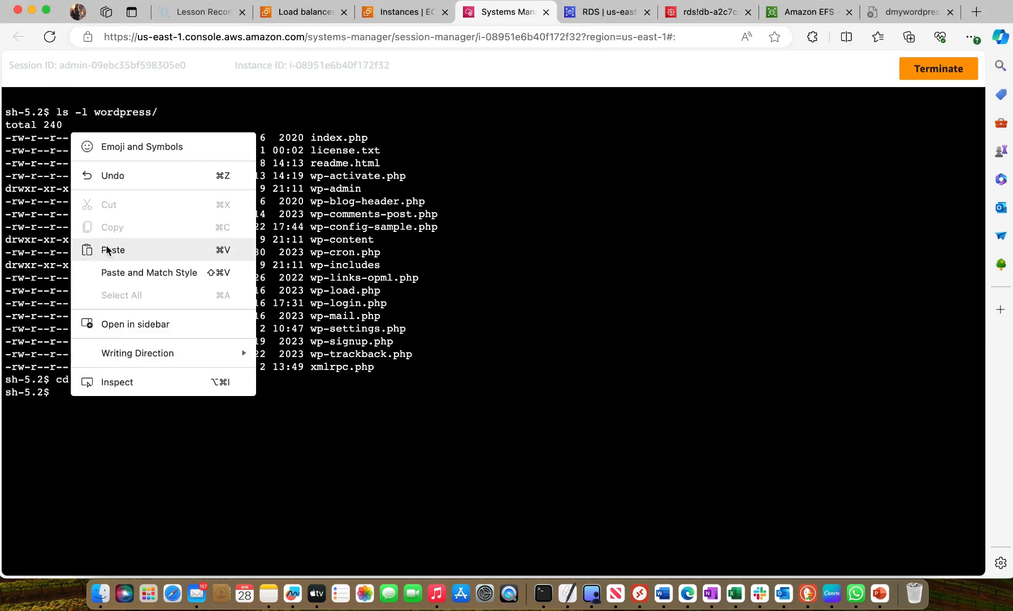
pyautogui.click(108, 251)
pyautogui.press('Return')
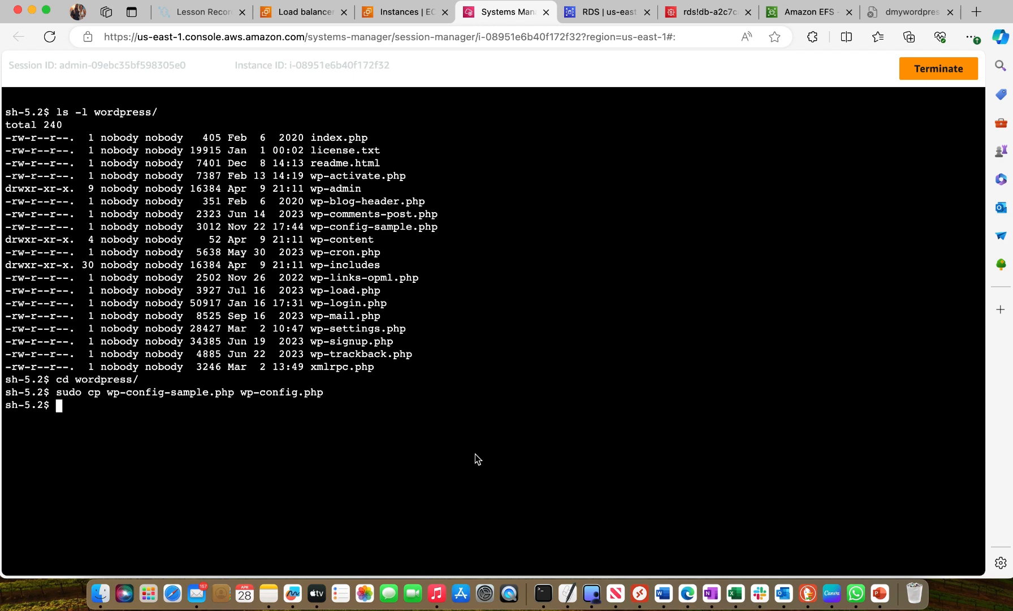
# Switch to the Word notes and copy the command sudo cp -r /wordpress/* /var/www/html/
pyautogui.click(663, 592)
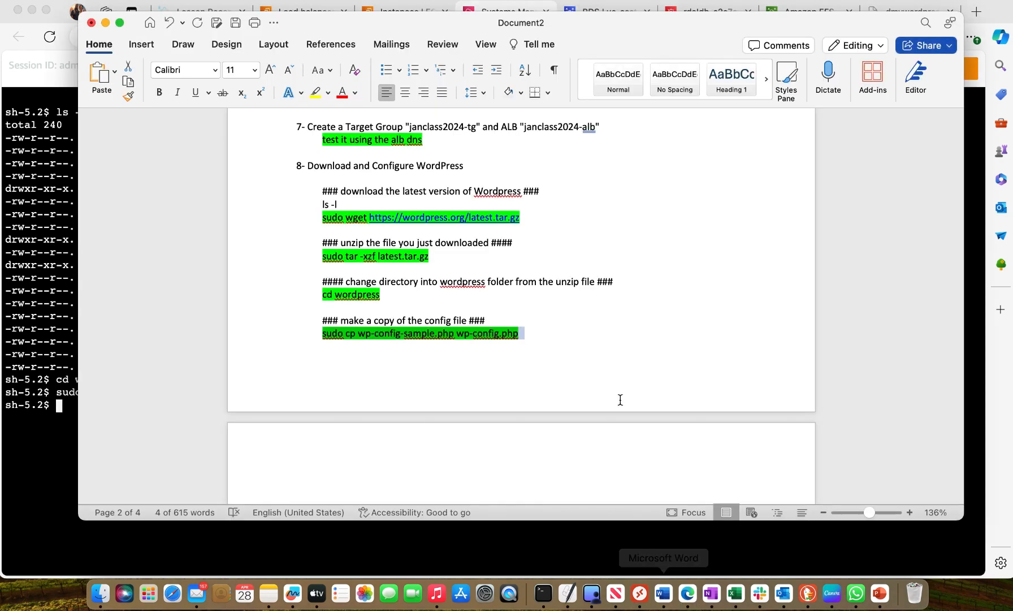
pyautogui.scroll(-10, 613, 372)
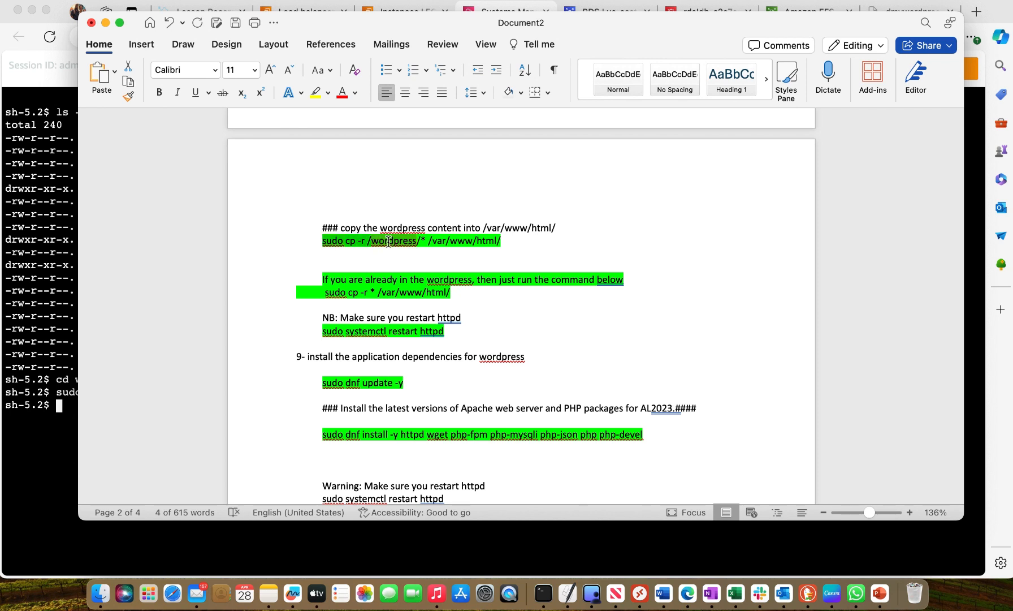
pyautogui.rightClick(498, 240)
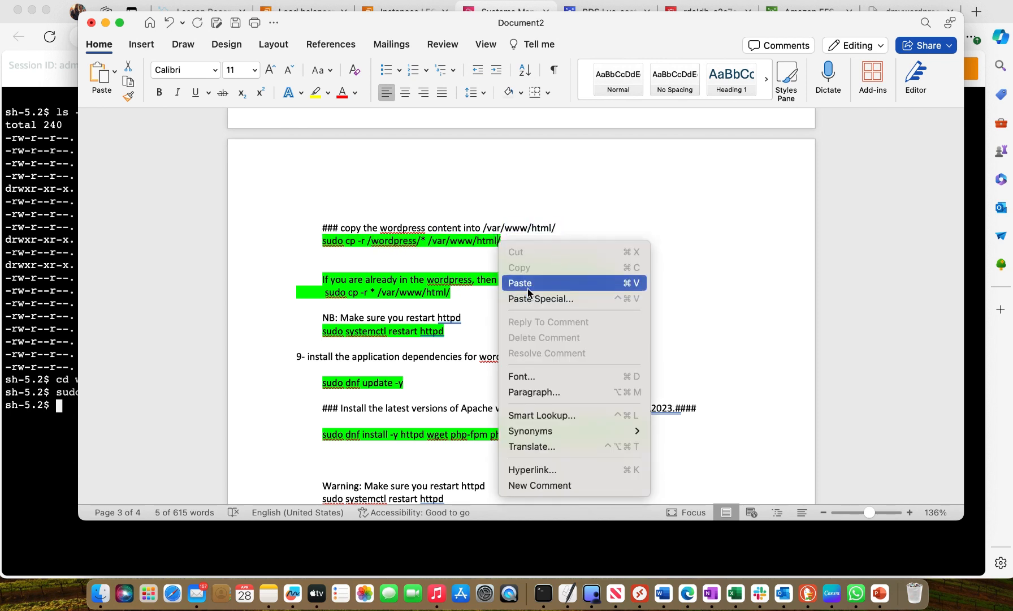
pyautogui.click(506, 191)
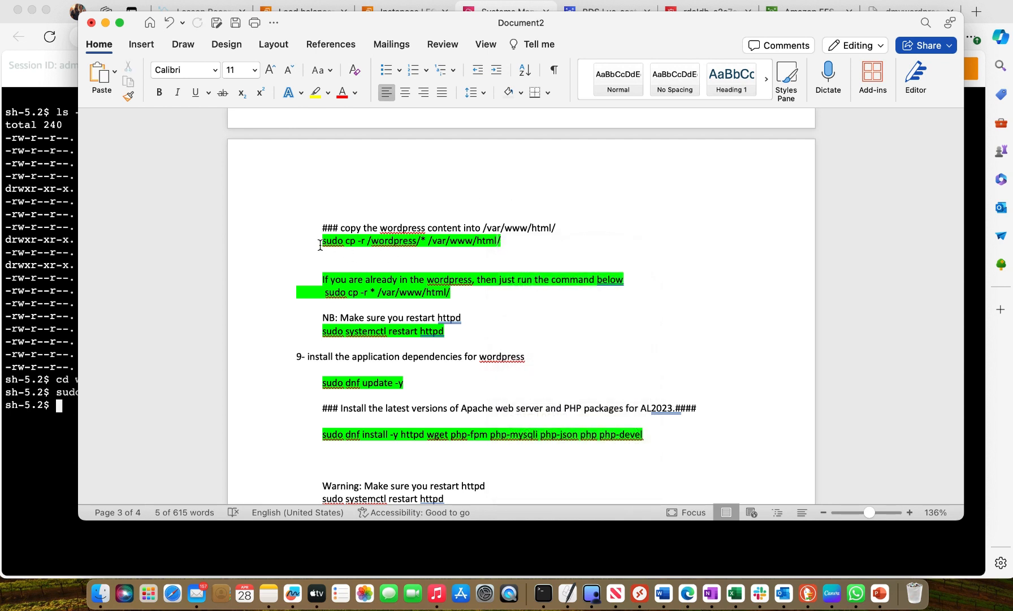
pyautogui.moveTo(320, 241); pyautogui.dragTo(500, 242)
pyautogui.rightClick(486, 246)
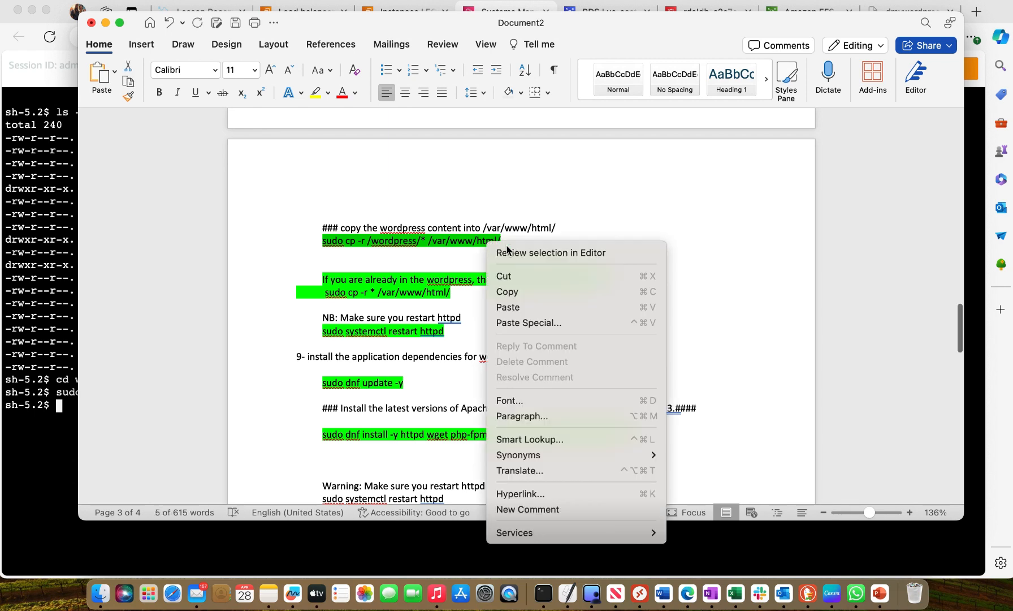
pyautogui.click(521, 290)
# Try to copy the WordPress content into the web root in the Session Manager terminal with sudo cp -r /wordpress/* /var/www/html/
pyautogui.click(57, 400)
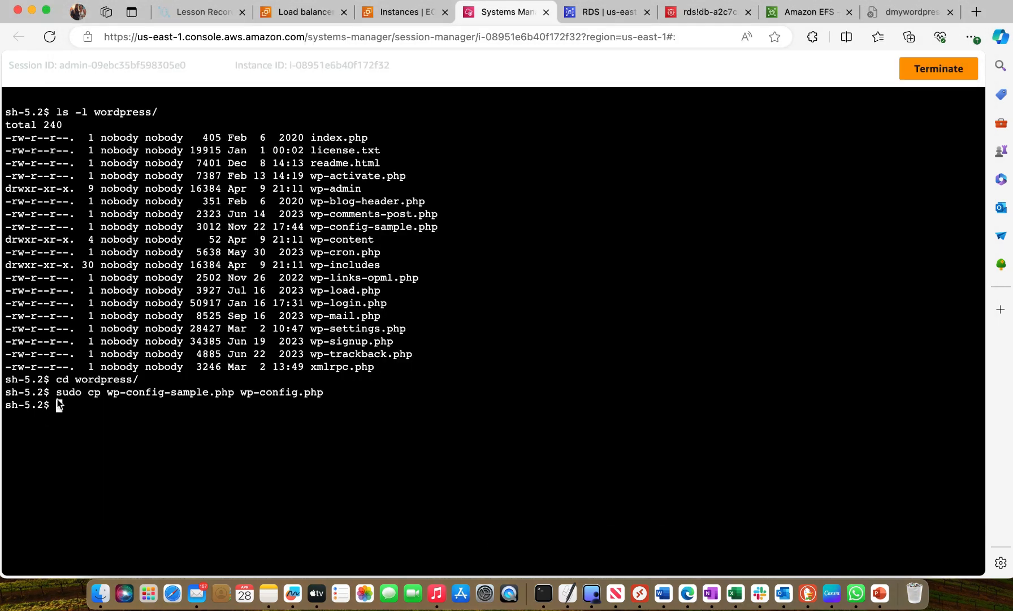
pyautogui.rightClick(59, 403)
pyautogui.click(105, 259)
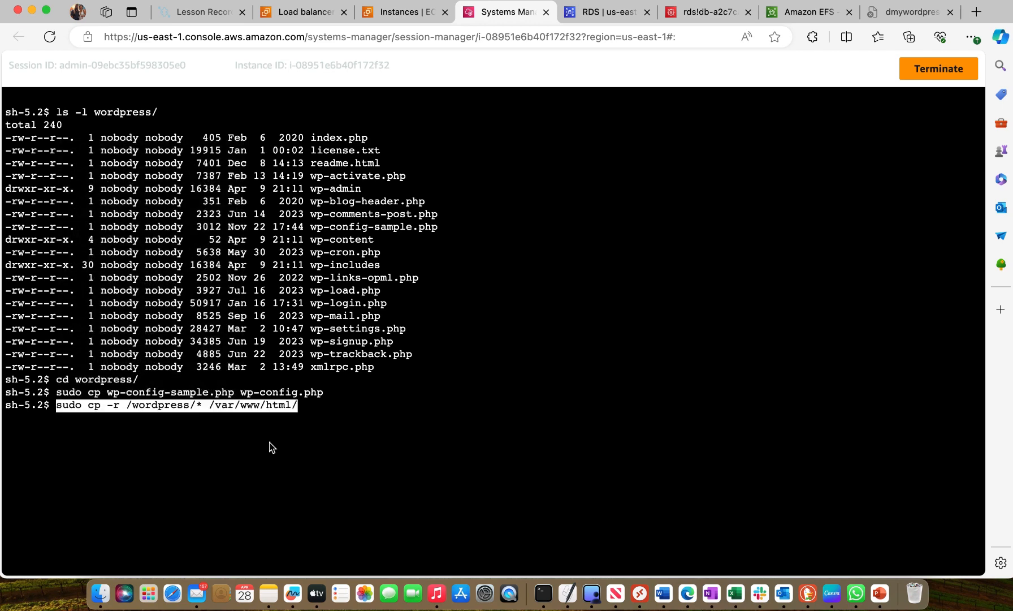
pyautogui.press('Return')
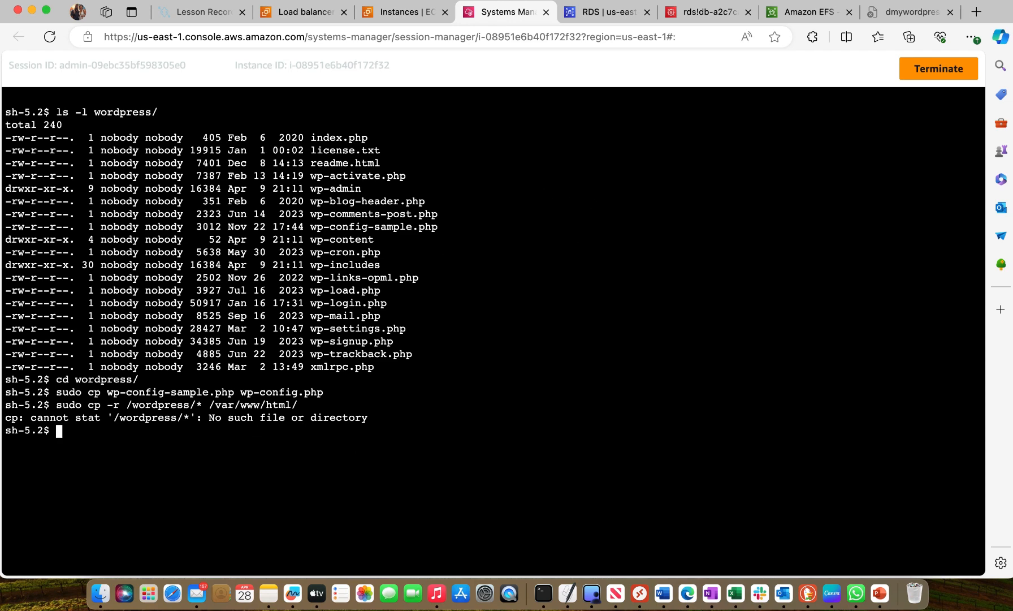
# Switch back to the Word notes and copy the alternative command sudo cp -r * /var/www/html/
pyautogui.click(663, 595)
pyautogui.scroll(-4, 590, 452)
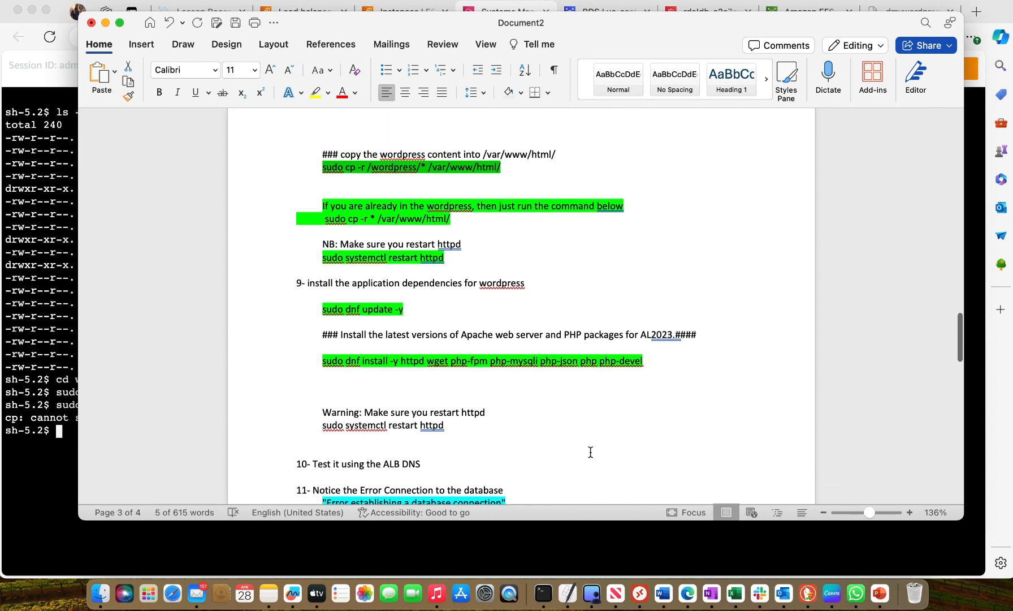
pyautogui.scroll(4, 590, 451)
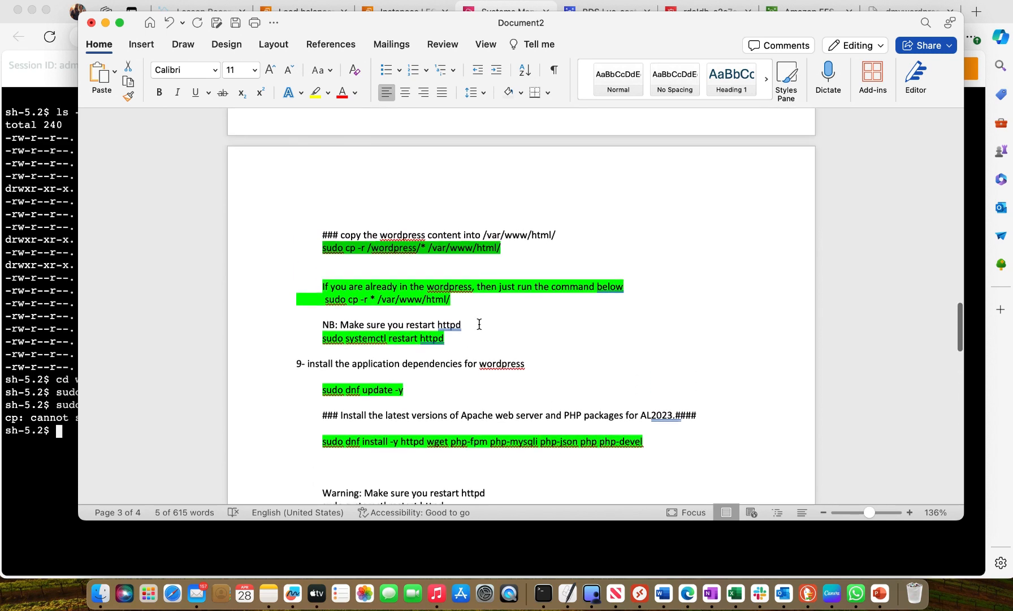
pyautogui.click(301, 303)
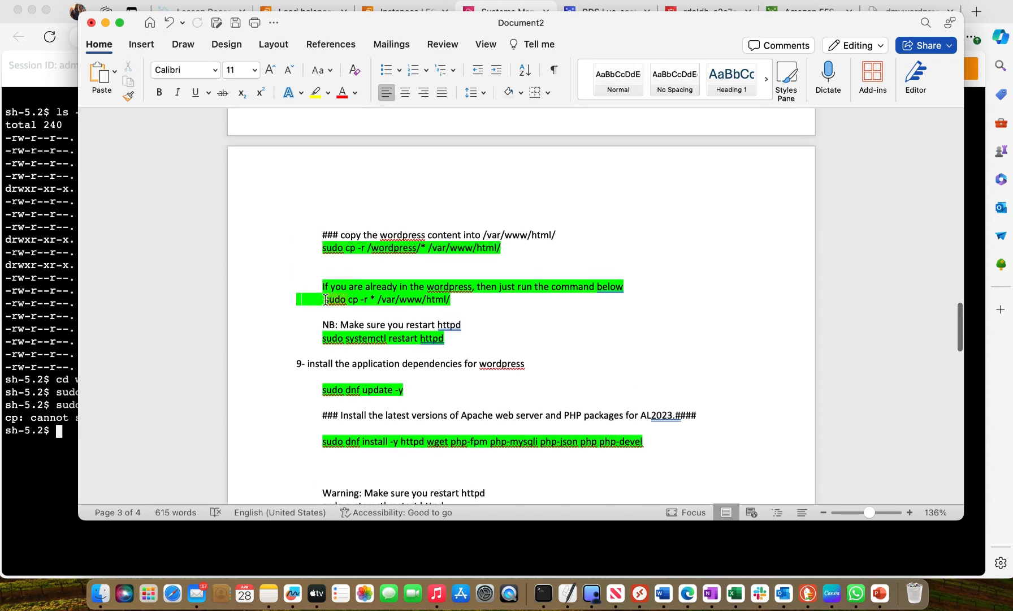
pyautogui.moveTo(325, 303); pyautogui.dragTo(449, 303)
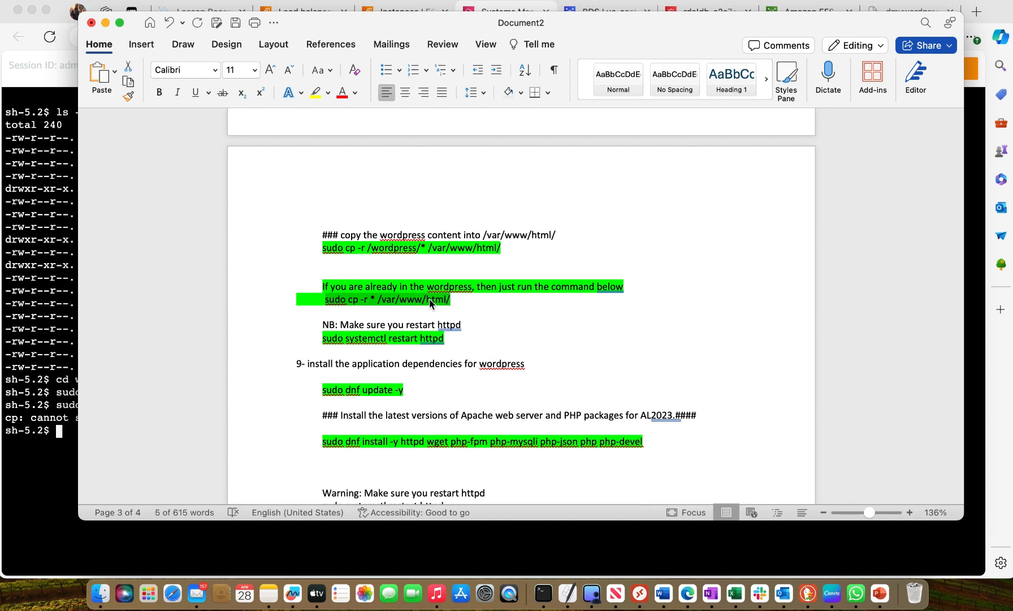
pyautogui.rightClick(434, 301)
pyautogui.click(452, 322)
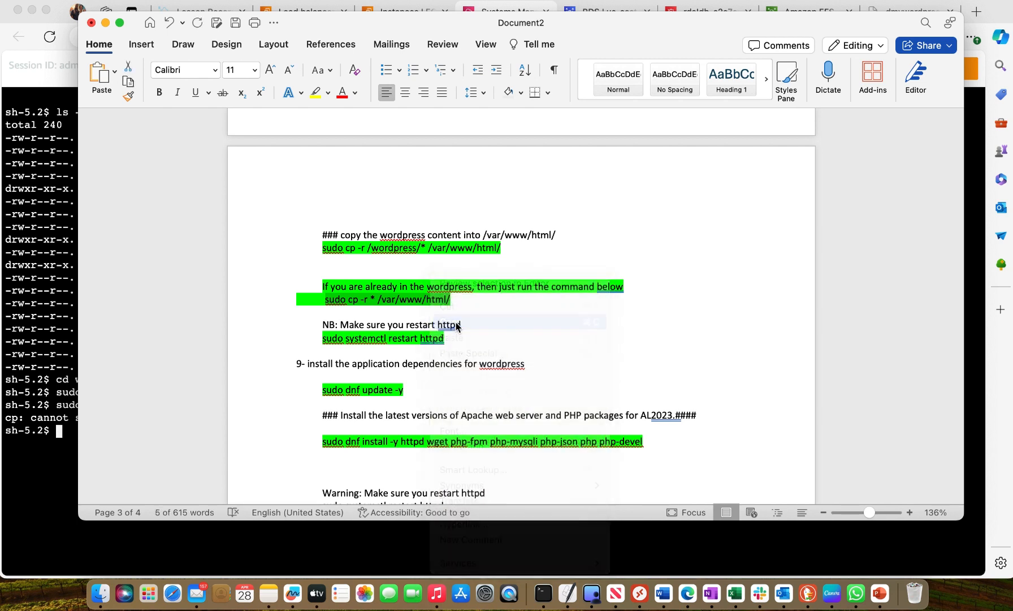
# Copy everything in the current wordpress folder into /var/www/html/ by running the copied sudo cp -r command in the Session Manager terminal
pyautogui.click(44, 439)
pyautogui.rightClick(60, 428)
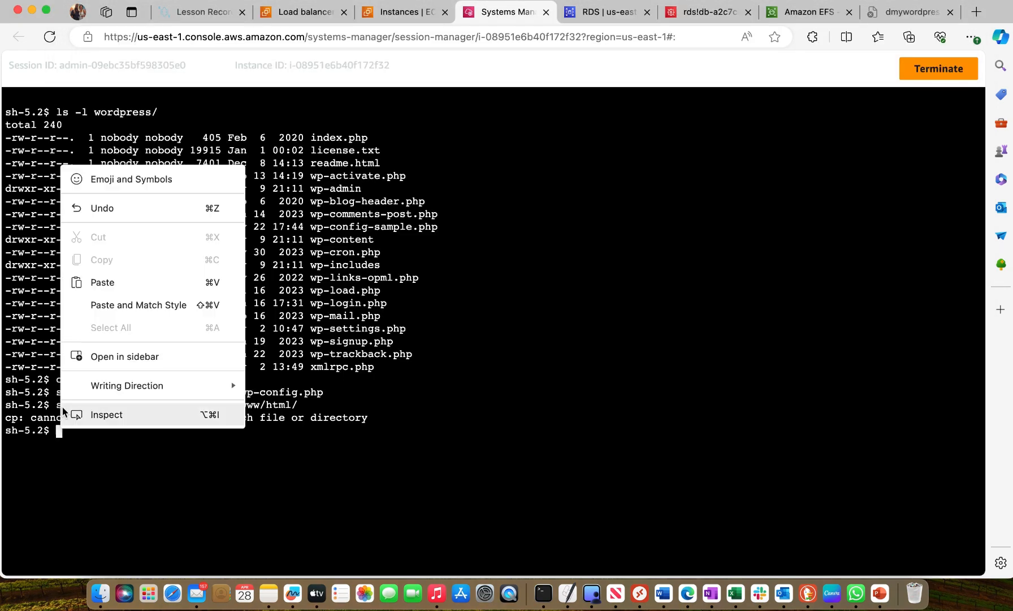
pyautogui.click(102, 282)
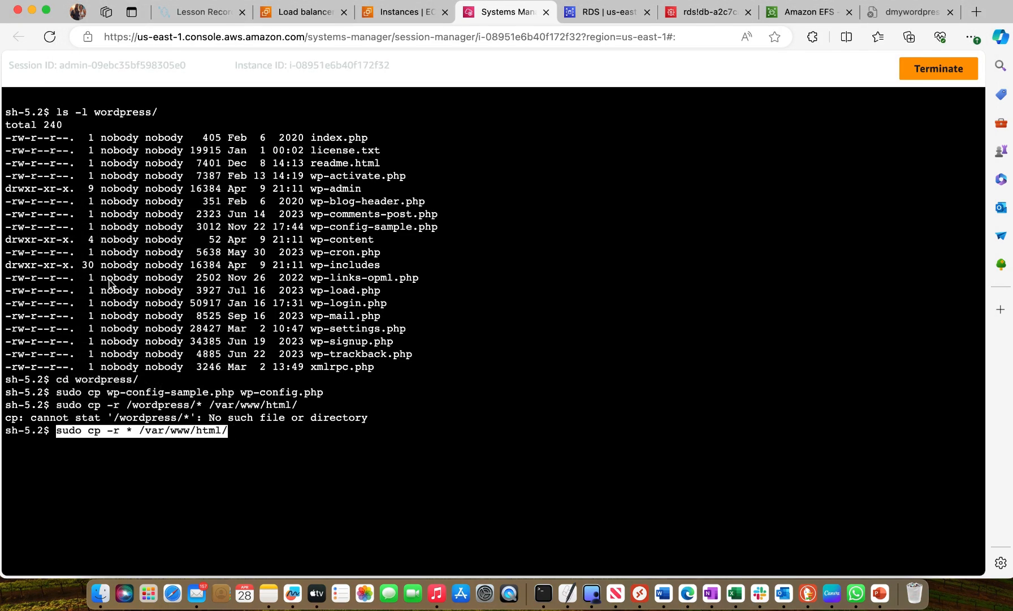
pyautogui.press('Return')
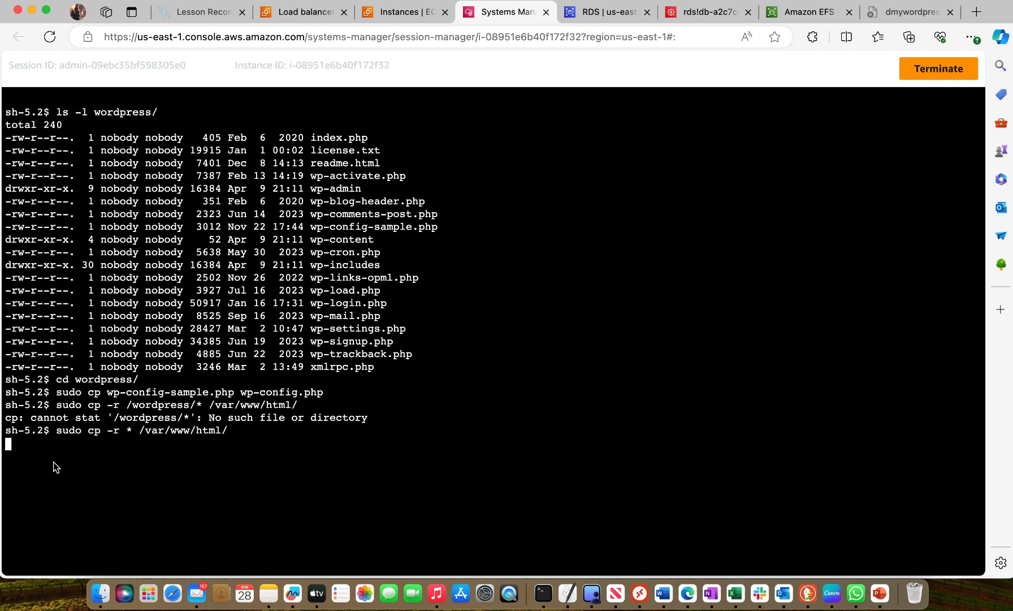
pyautogui.rightClick(595, 272)
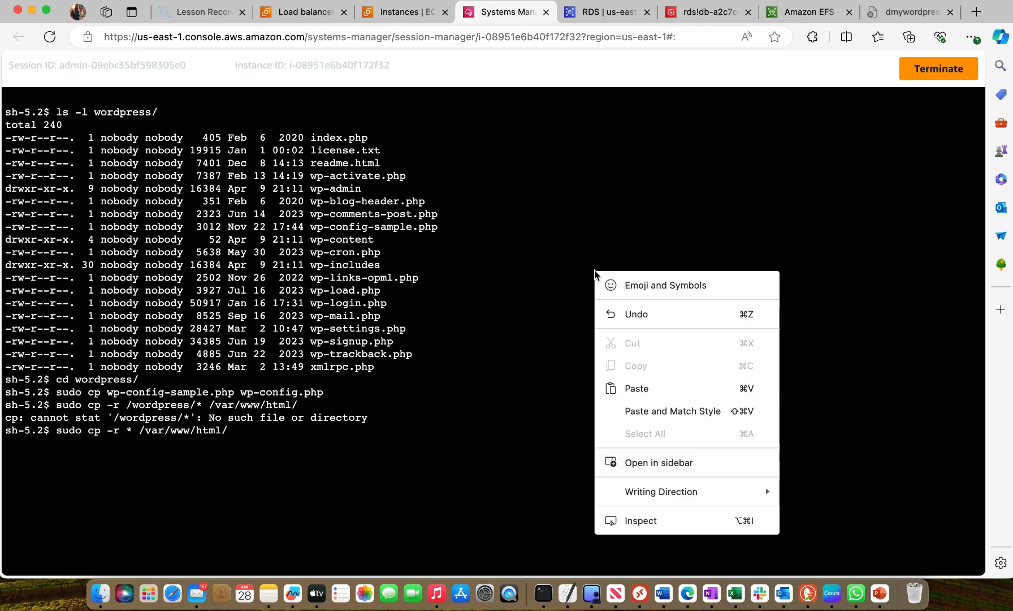
pyautogui.click(615, 209)
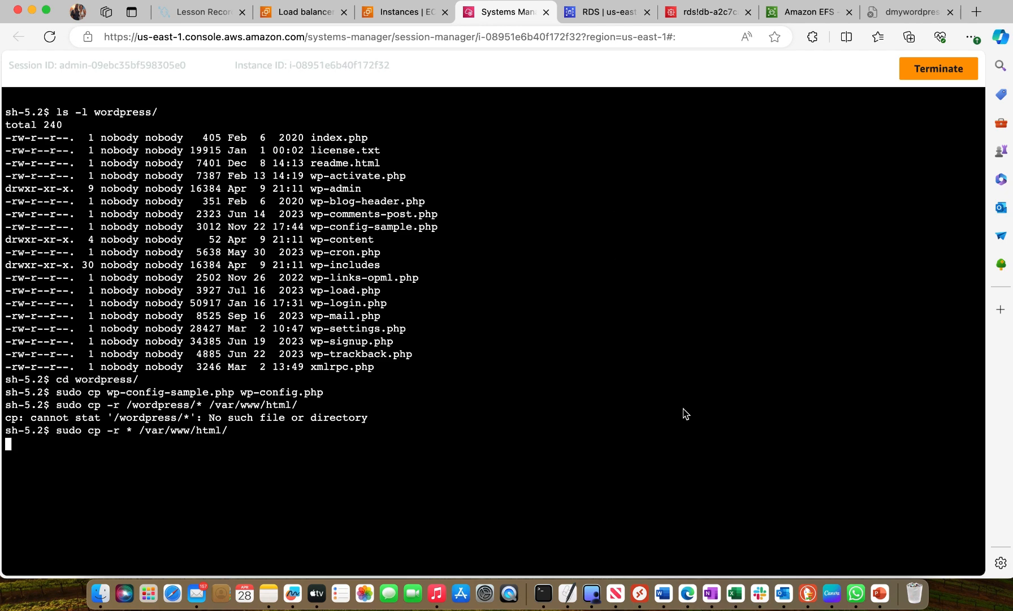
pyautogui.click(663, 593)
pyautogui.scroll(-2, 549, 355)
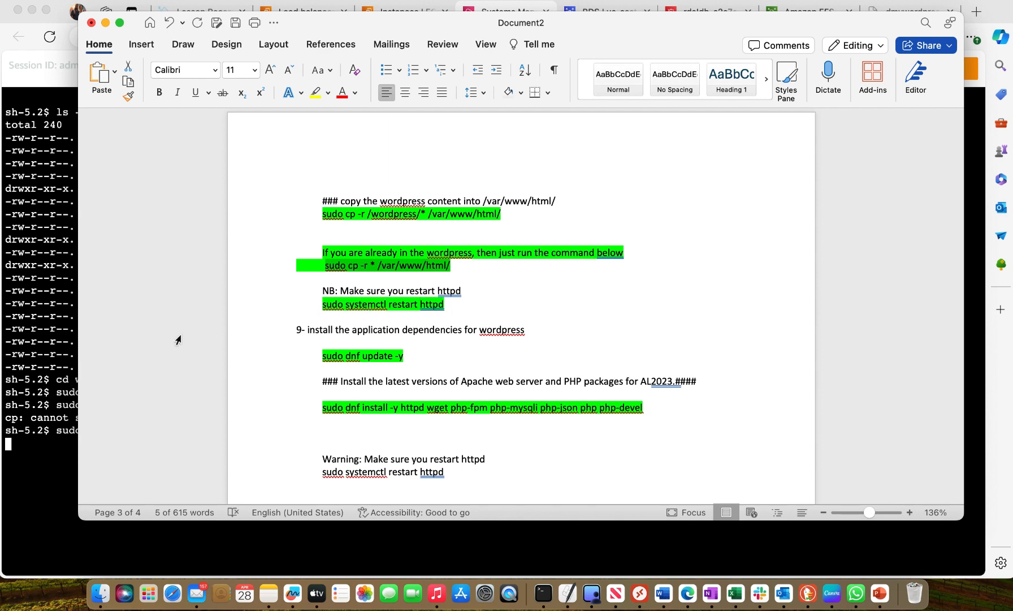
pyautogui.click(68, 324)
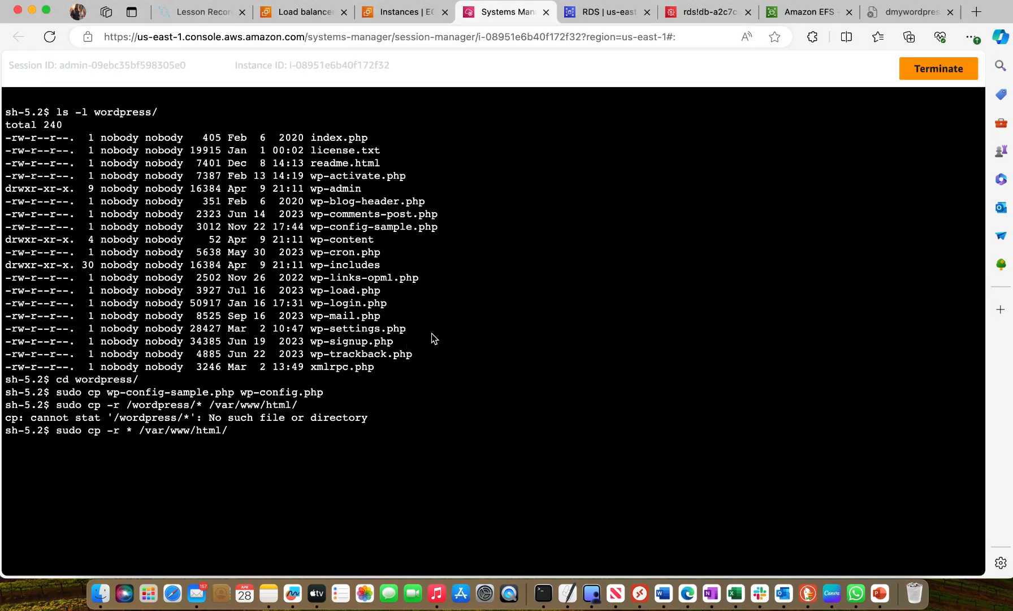
pyautogui.rightClick(461, 333)
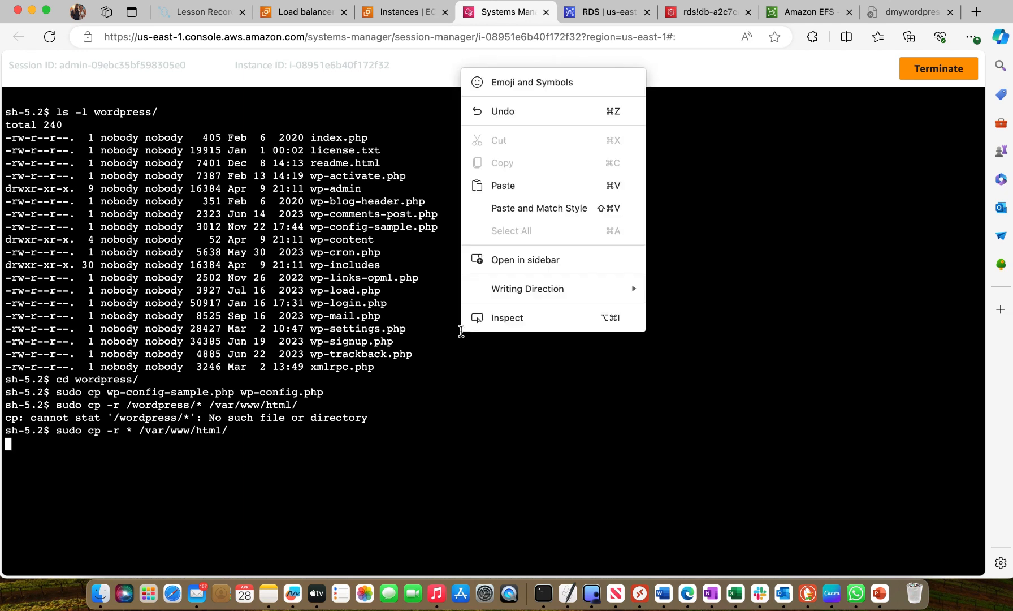
pyautogui.click(772, 219)
pyautogui.press('Return')
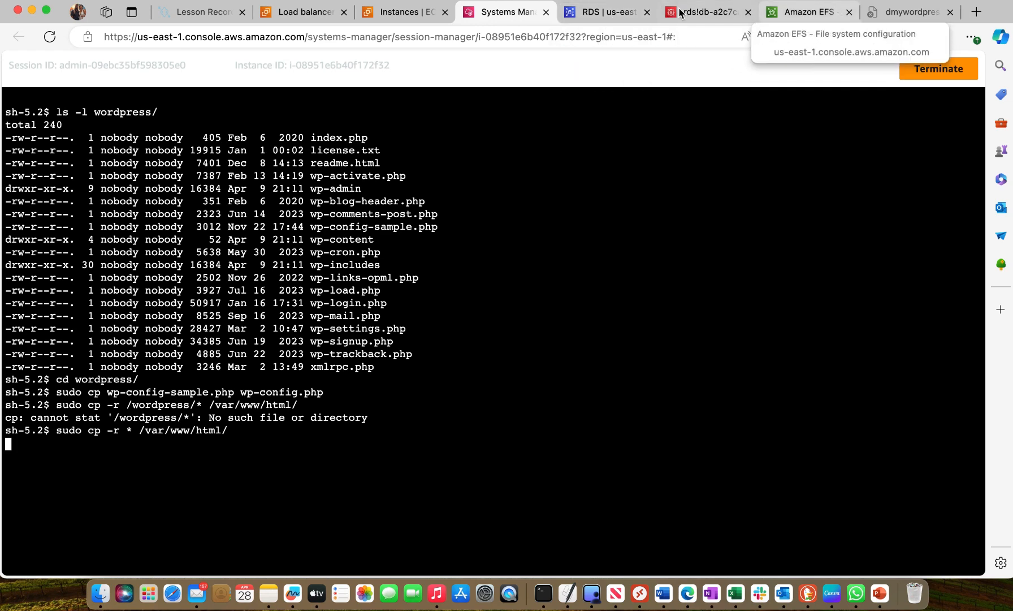
# Switch to the mywordpressalb load balancer details and reload the page to check its status
pyautogui.click(323, 14)
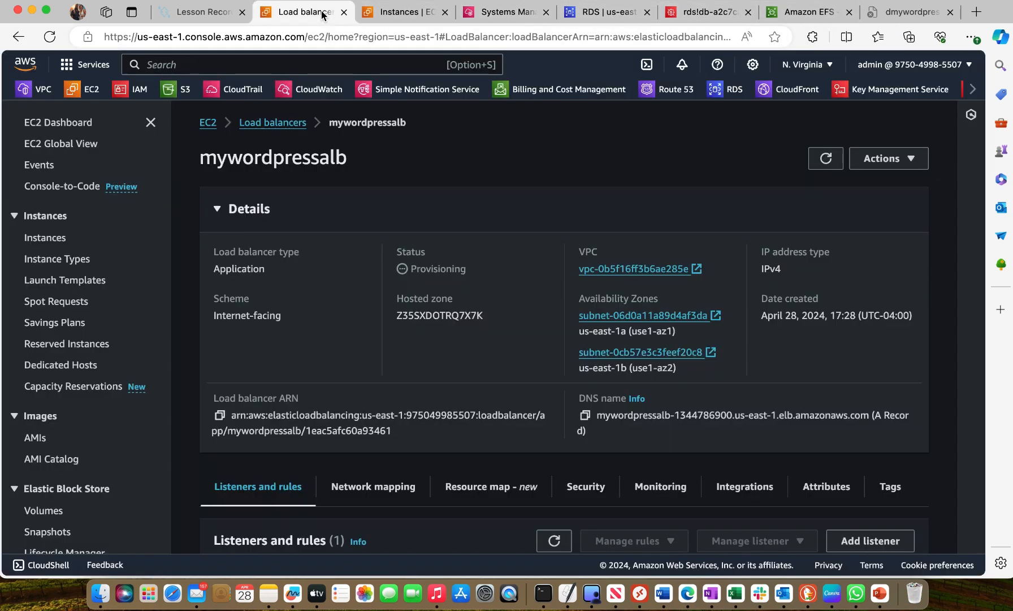
pyautogui.rightClick(525, 341)
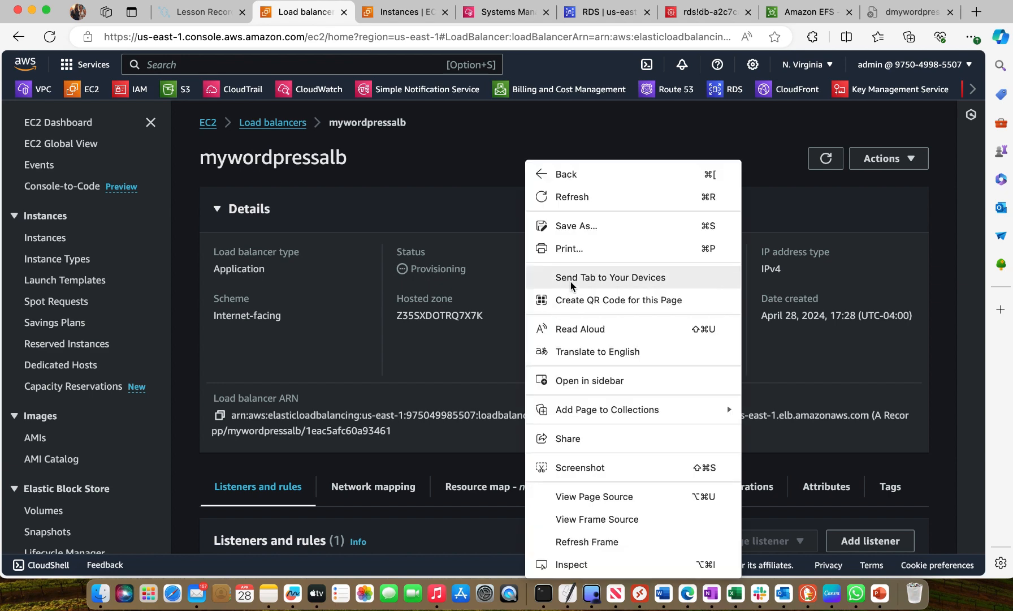
pyautogui.click(828, 159)
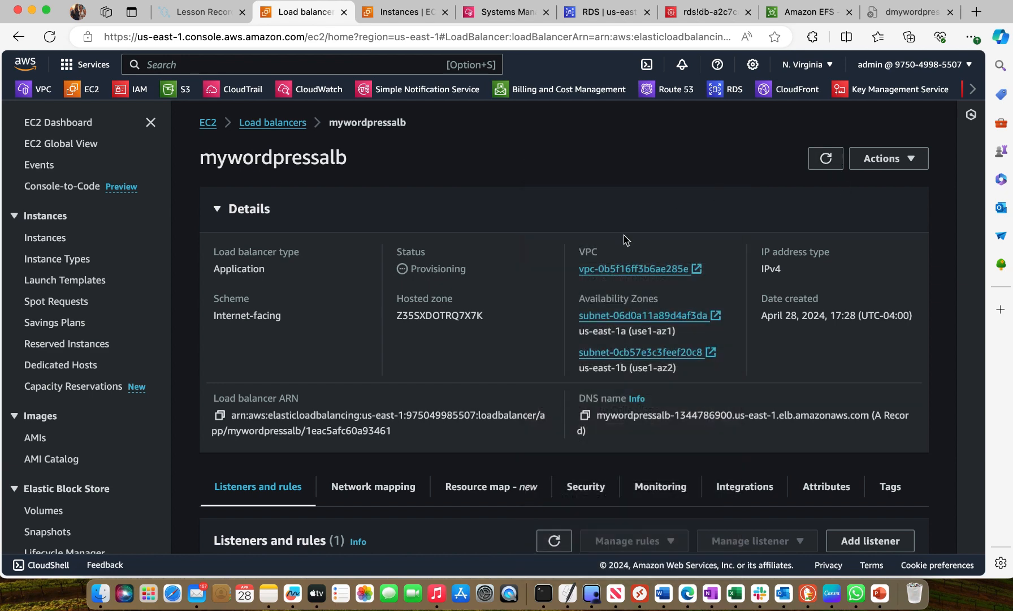
pyautogui.rightClick(591, 266)
pyautogui.click(634, 198)
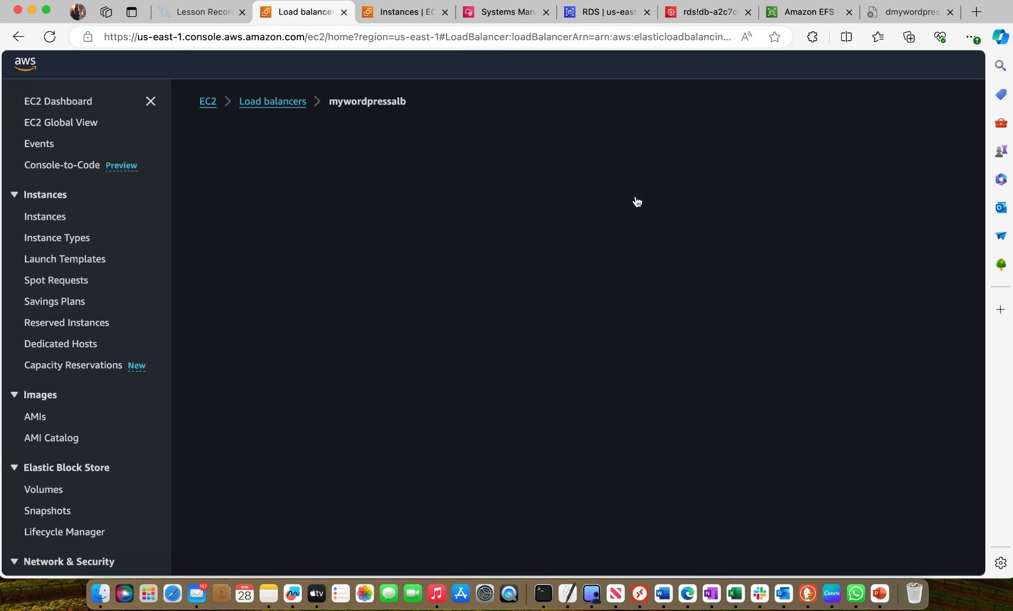
# Copy the DNS name of the mywordpressalb load balancer
pyautogui.scroll(-5, 638, 201)
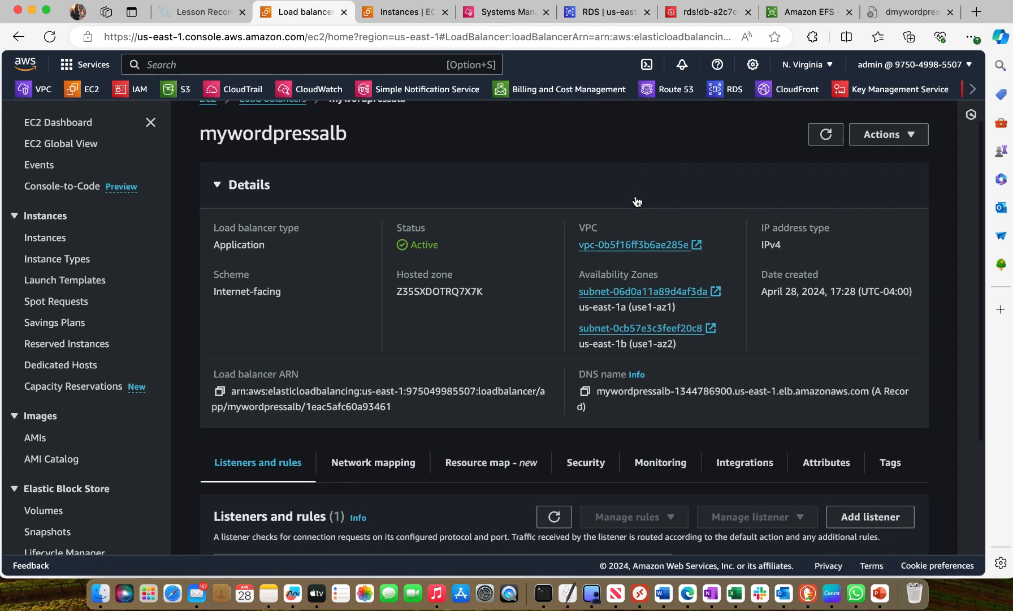
pyautogui.scroll(-1, 637, 201)
pyautogui.scroll(-1, 637, 201)
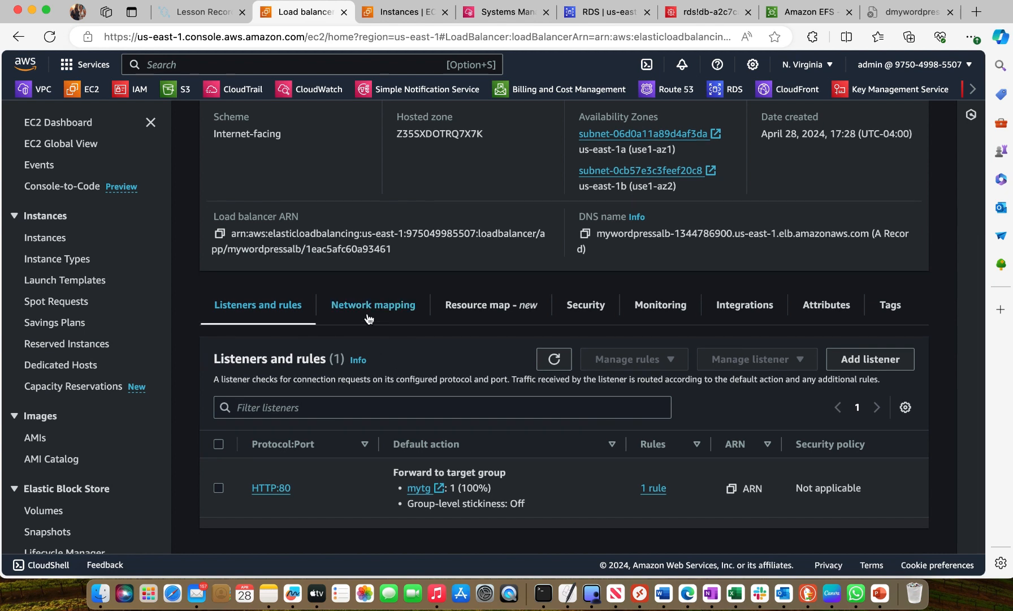
pyautogui.click(586, 235)
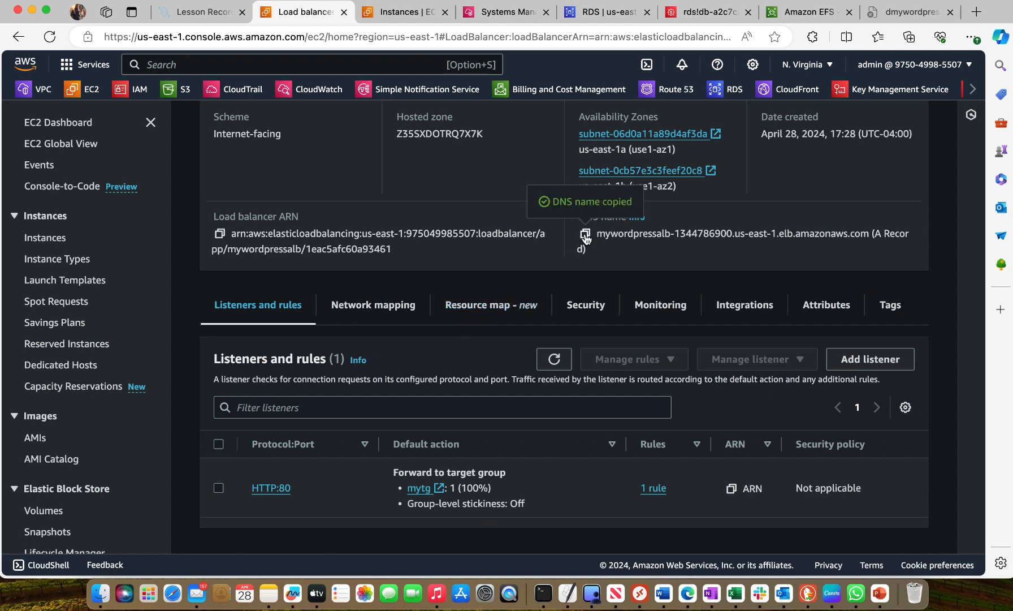
# Close the old site tab and load the copied DNS name, mywordpressalb-1344786900.us-east-1.elb.amazonaws.com, in a new tab
pyautogui.click(932, 13)
pyautogui.click(949, 14)
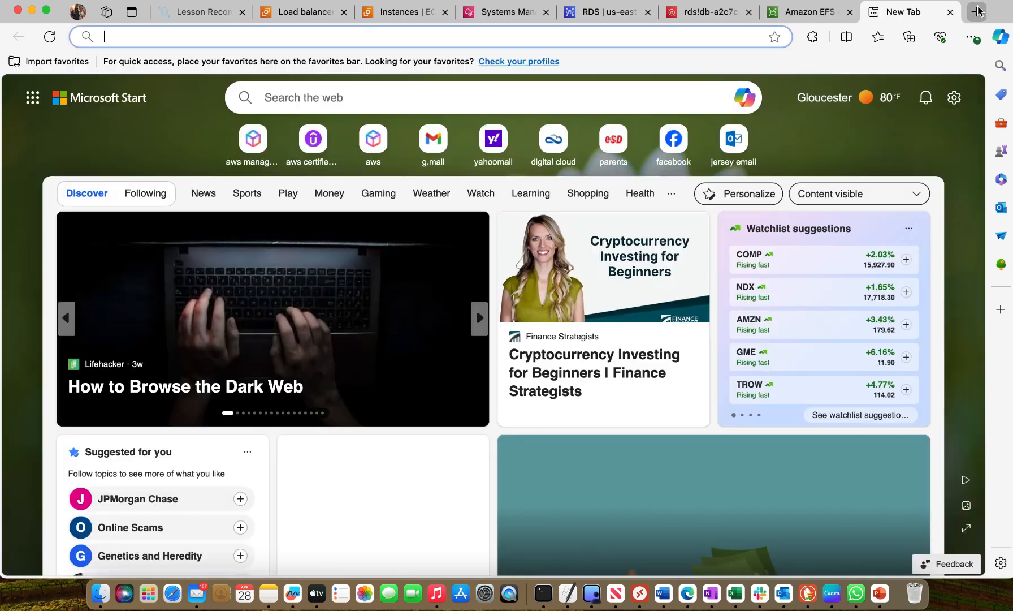
pyautogui.click(976, 12)
pyautogui.rightClick(648, 33)
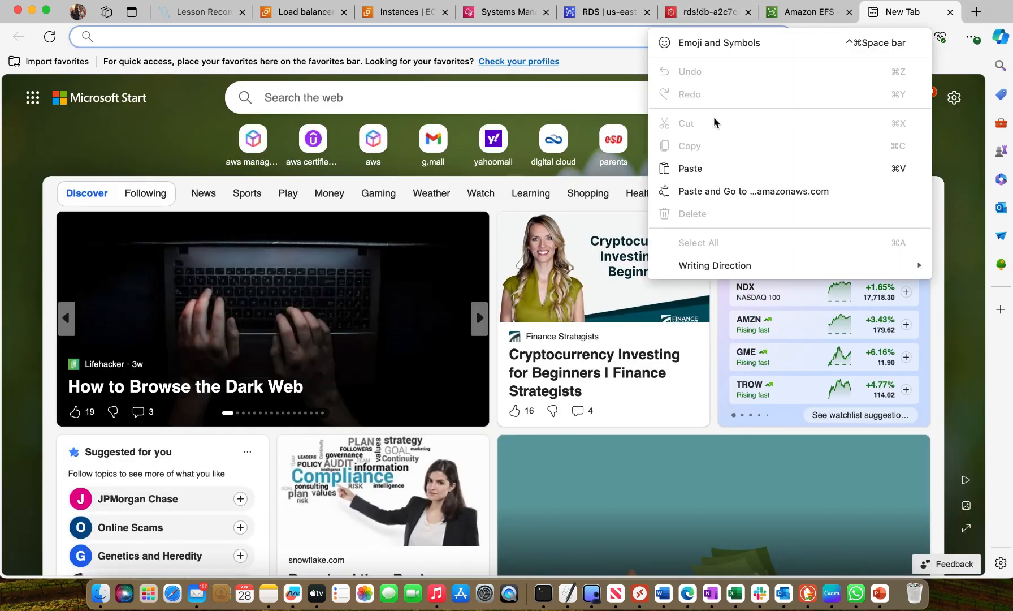
pyautogui.click(675, 164)
pyautogui.press('Return')
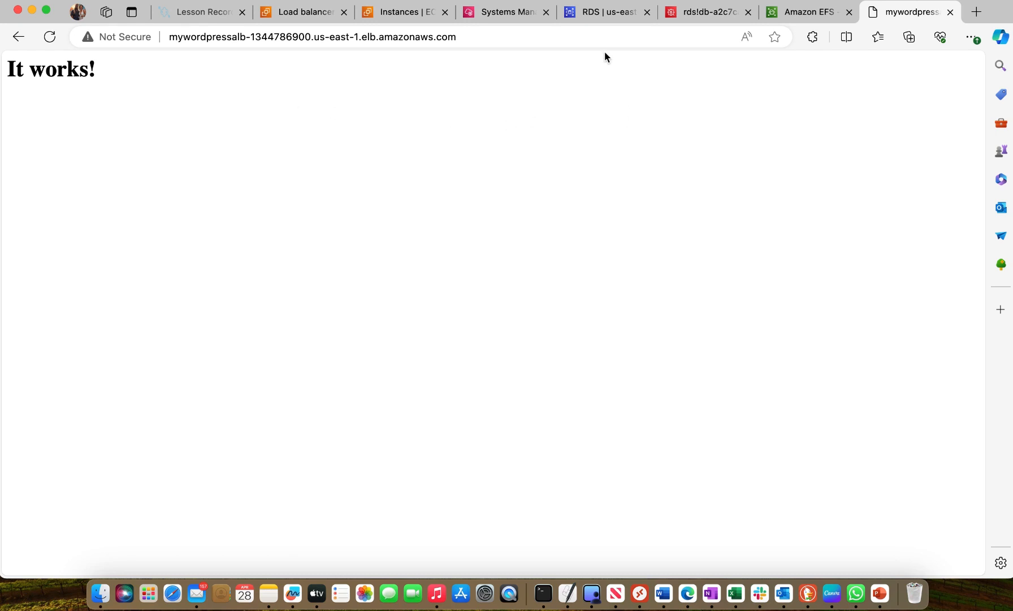
# Switch to the Word notes and copy the highlighted sudo systemctl restart httpd command
pyautogui.click(527, 17)
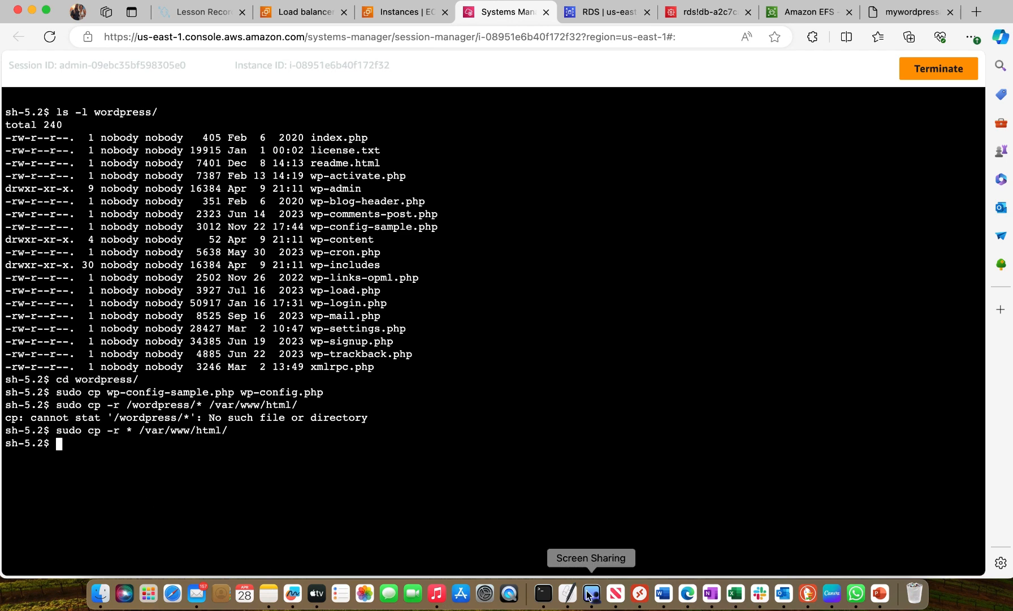
pyautogui.click(663, 593)
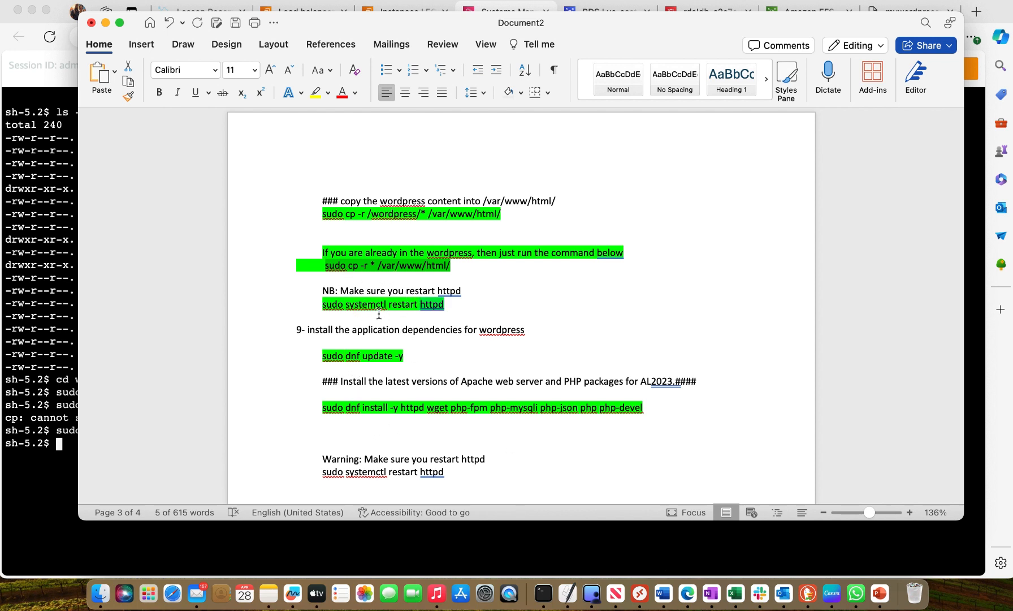
pyautogui.moveTo(322, 305); pyautogui.dragTo(438, 309)
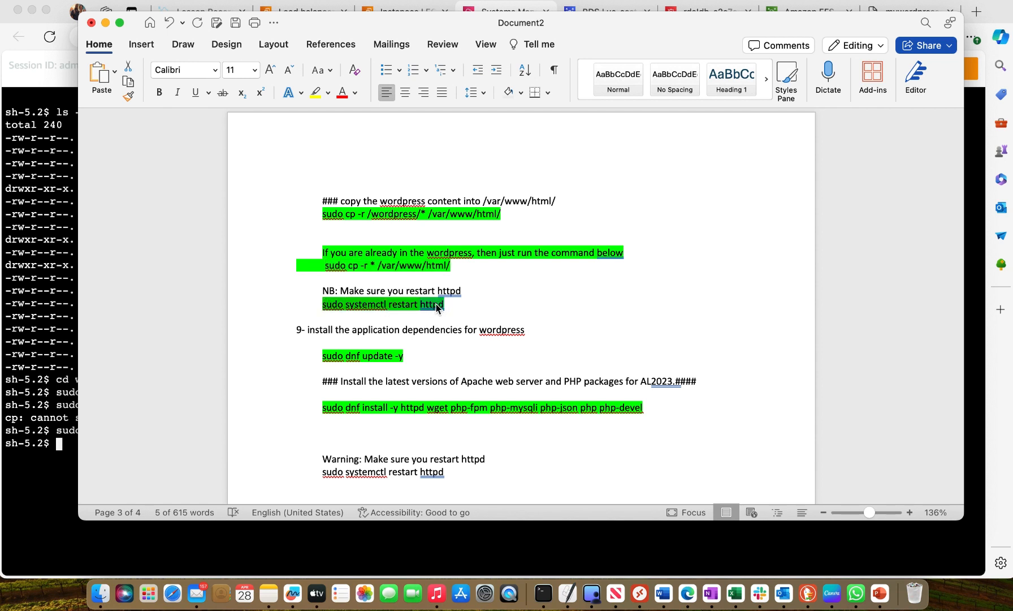
pyautogui.rightClick(436, 308)
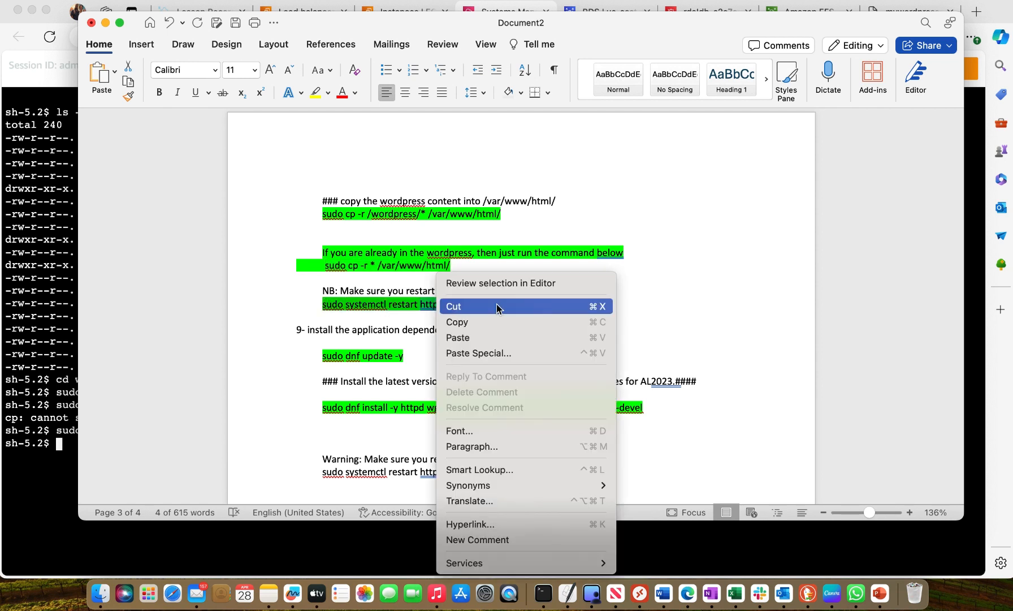
pyautogui.click(467, 322)
# Restart the web server by running the copied sudo systemctl restart httpd command in the Session Manager terminal
pyautogui.click(44, 447)
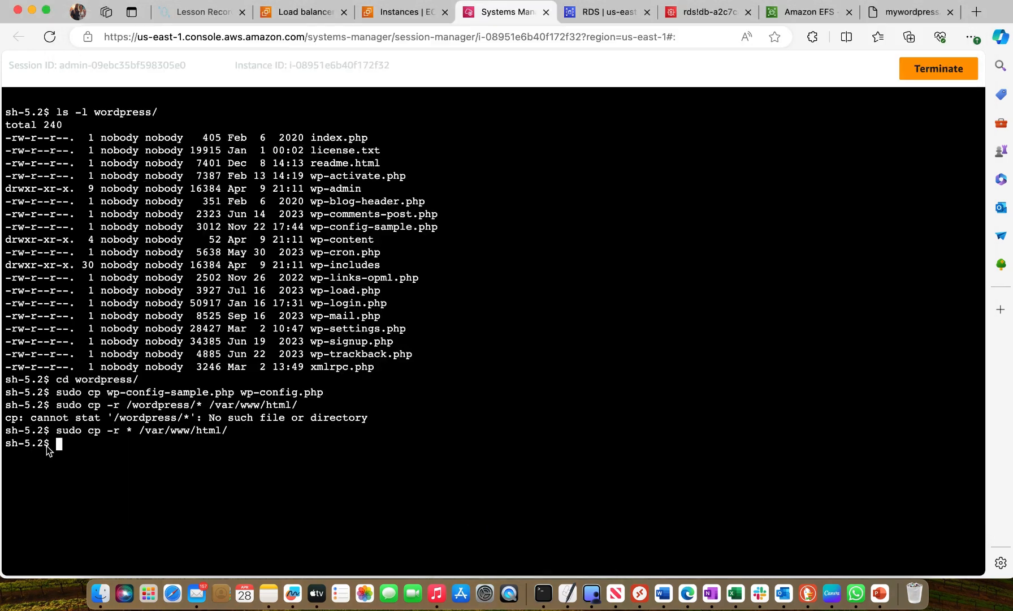
pyautogui.rightClick(77, 446)
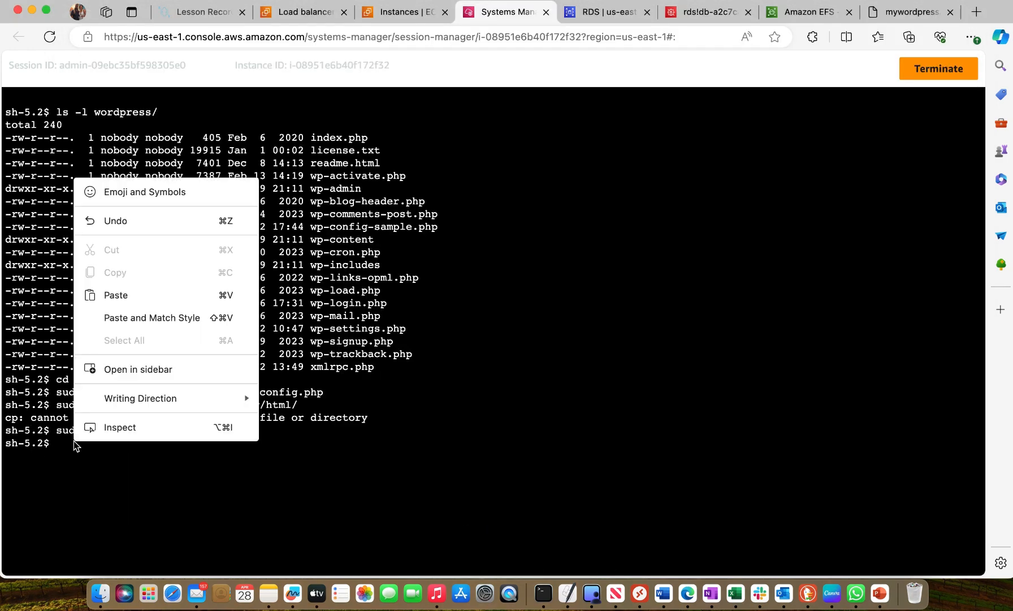
pyautogui.click(109, 295)
pyautogui.press('Return')
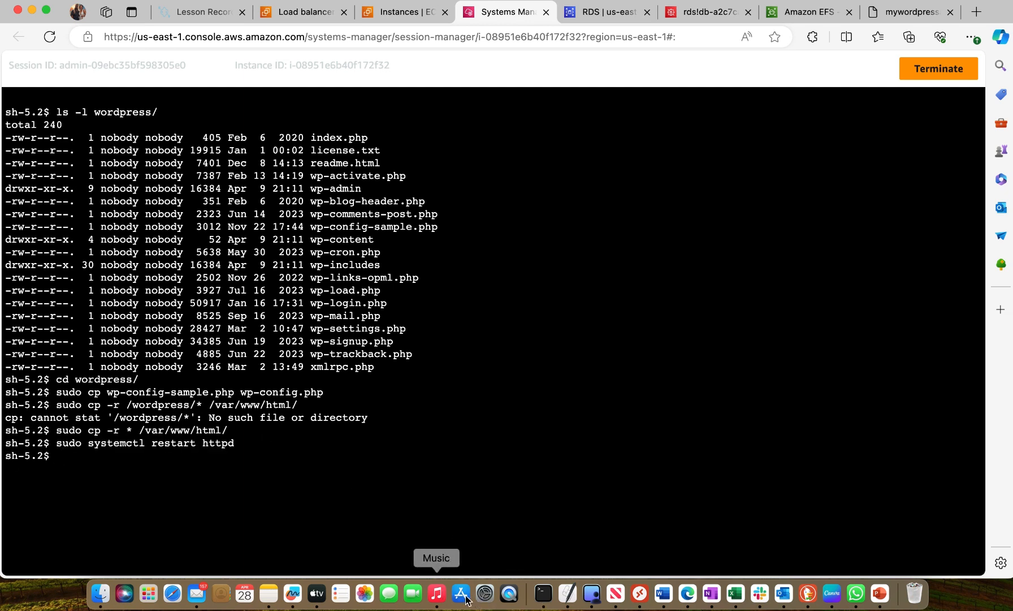
# Return to the Word notes and copy the sudo dnf update -y command under the WordPress application dependencies section
pyautogui.click(667, 595)
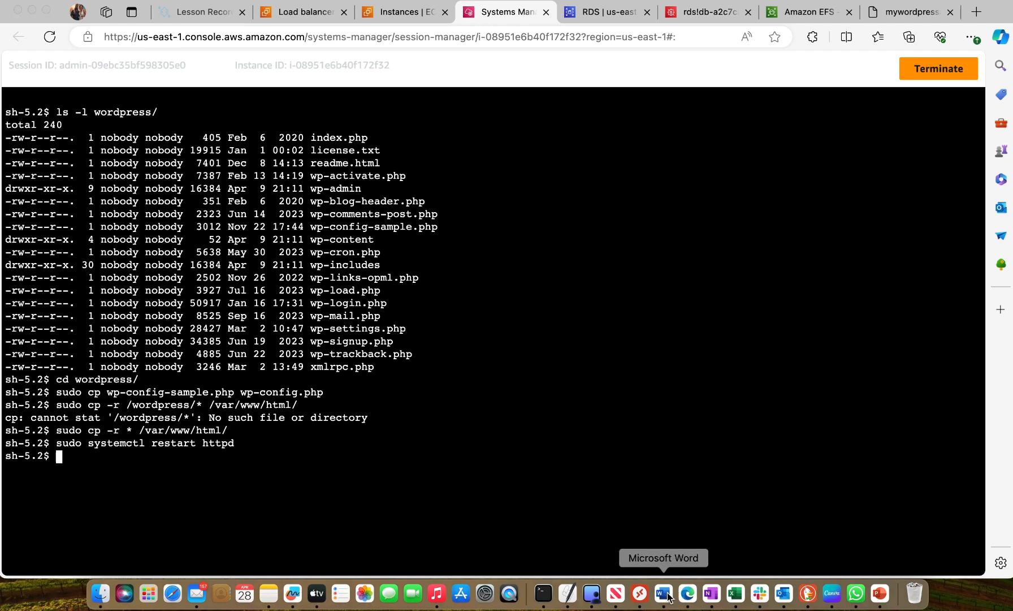
pyautogui.scroll(-2, 553, 370)
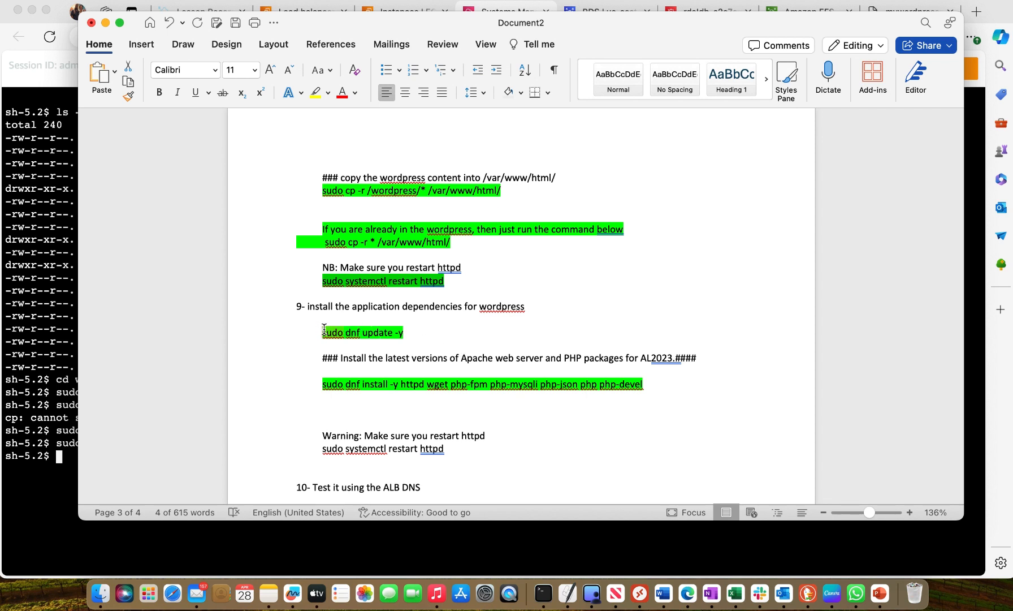
pyautogui.moveTo(324, 330); pyautogui.dragTo(403, 329)
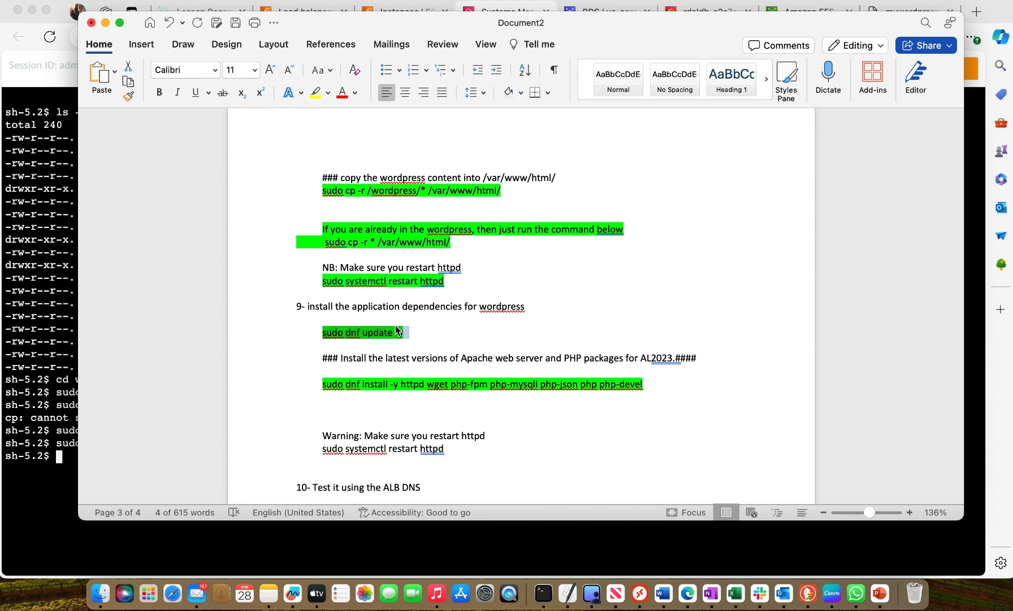
pyautogui.rightClick(395, 325)
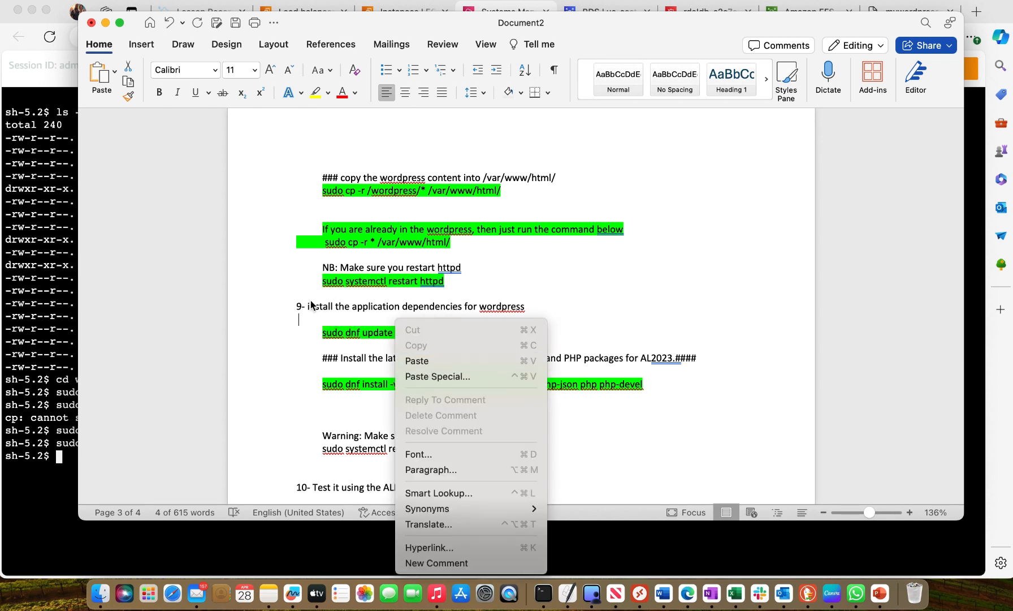
pyautogui.click(310, 317)
pyautogui.click(322, 329)
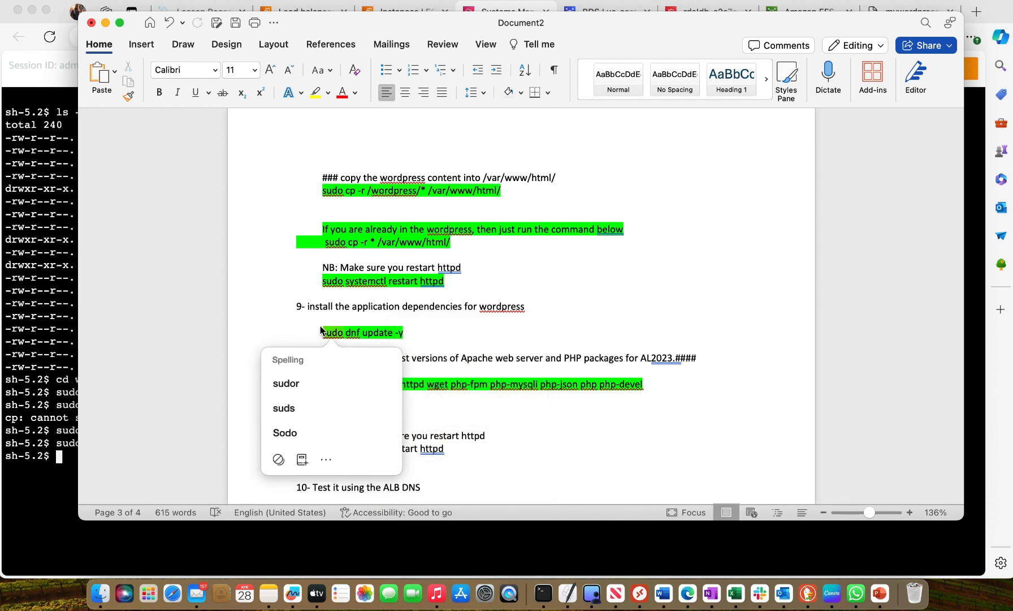
pyautogui.click(320, 325)
pyautogui.moveTo(320, 326); pyautogui.dragTo(401, 332)
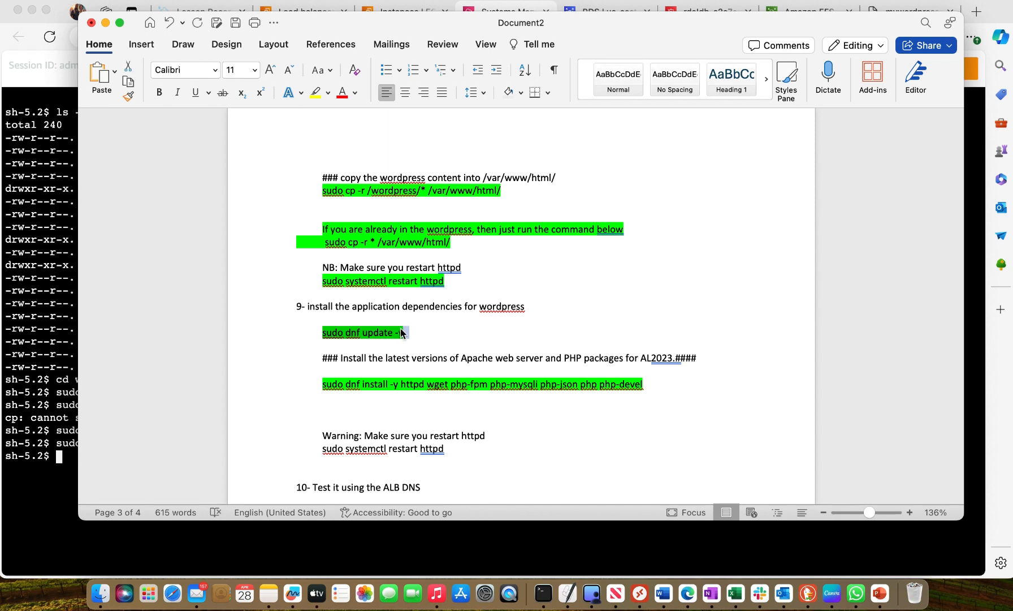
pyautogui.rightClick(401, 332)
pyautogui.click(424, 321)
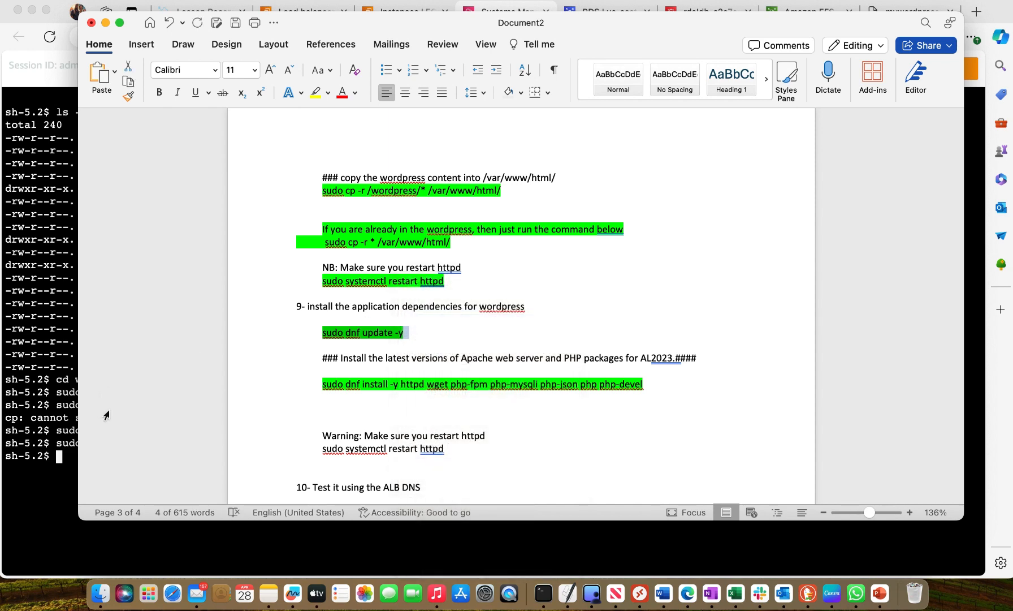
# Update the instance's packages by running the copied sudo dnf update -y command in the Session Manager terminal
pyautogui.click(49, 459)
pyautogui.rightClick(58, 455)
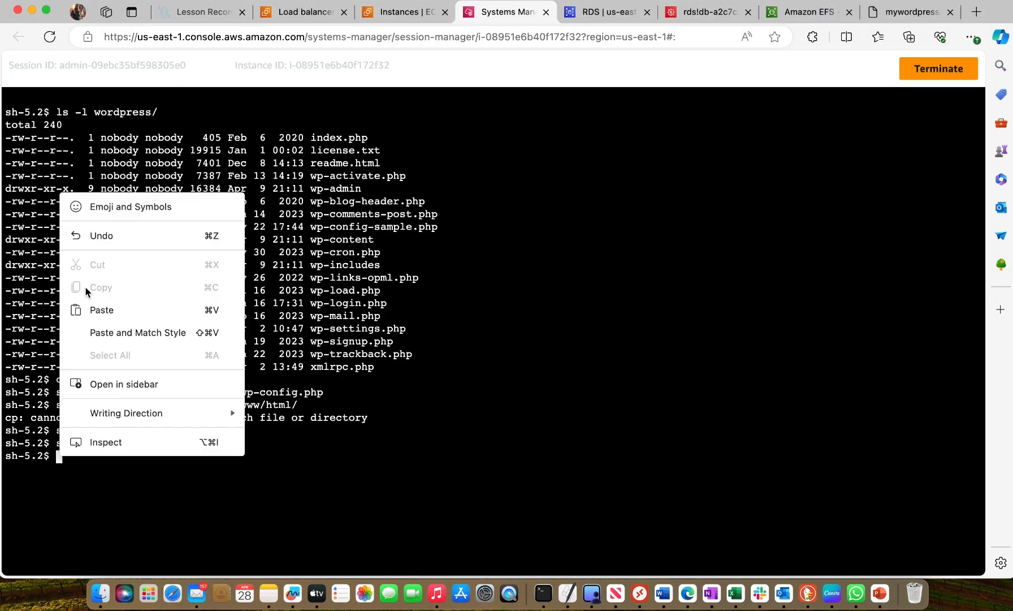
pyautogui.click(98, 310)
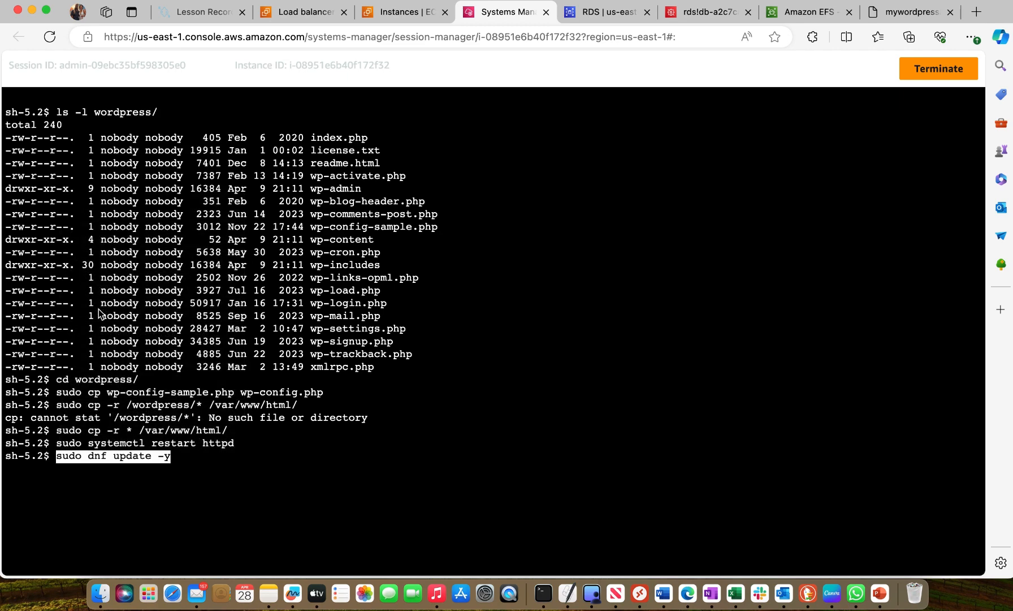
pyautogui.press('Return')
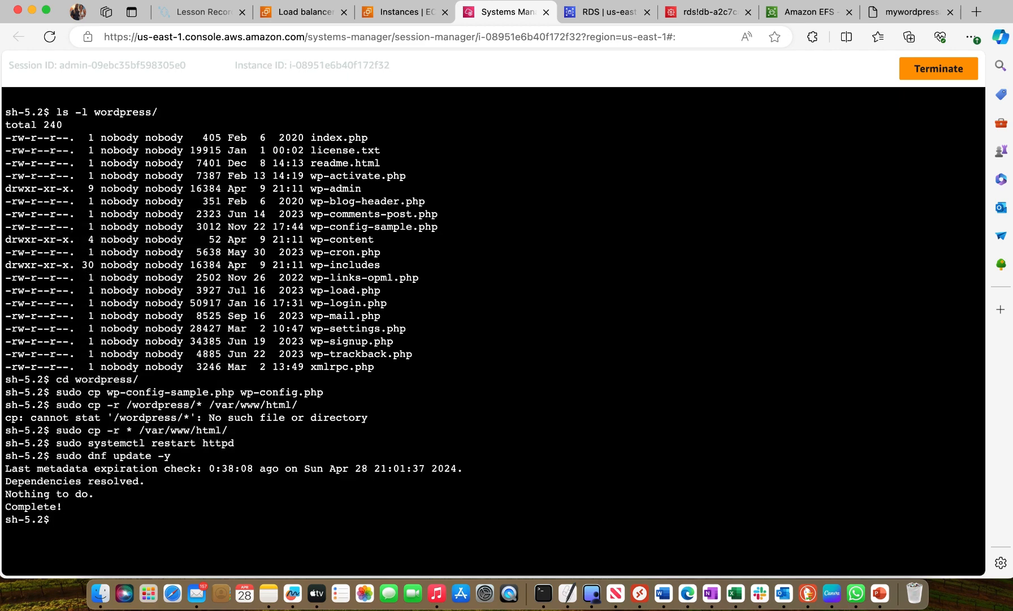
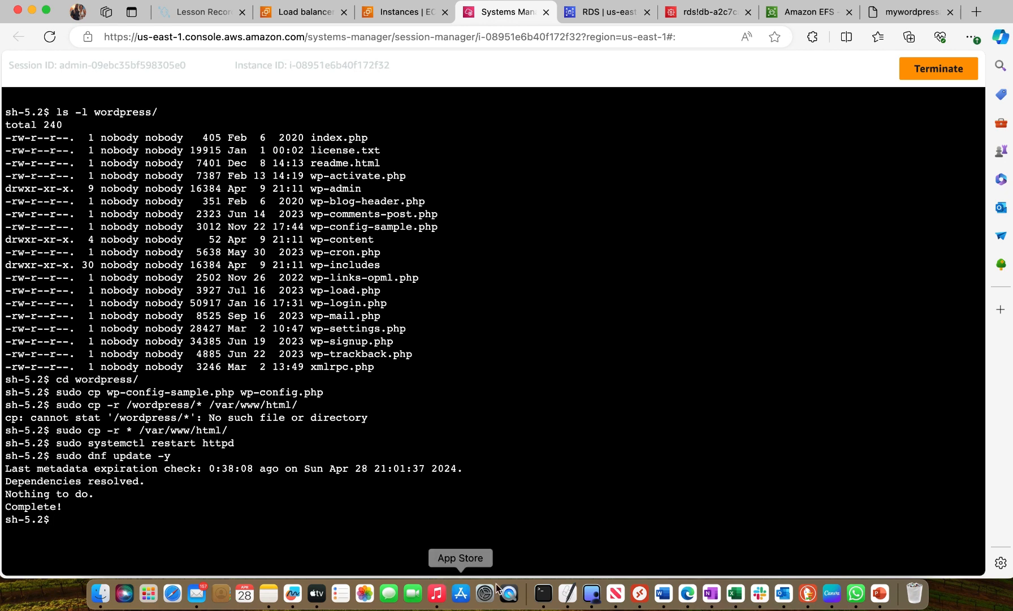
# Switch to the Word notes and copy the highlighted sudo dnf install -y httpd wget php-fpm php-mysqli php-json php php-devel command
pyautogui.click(665, 594)
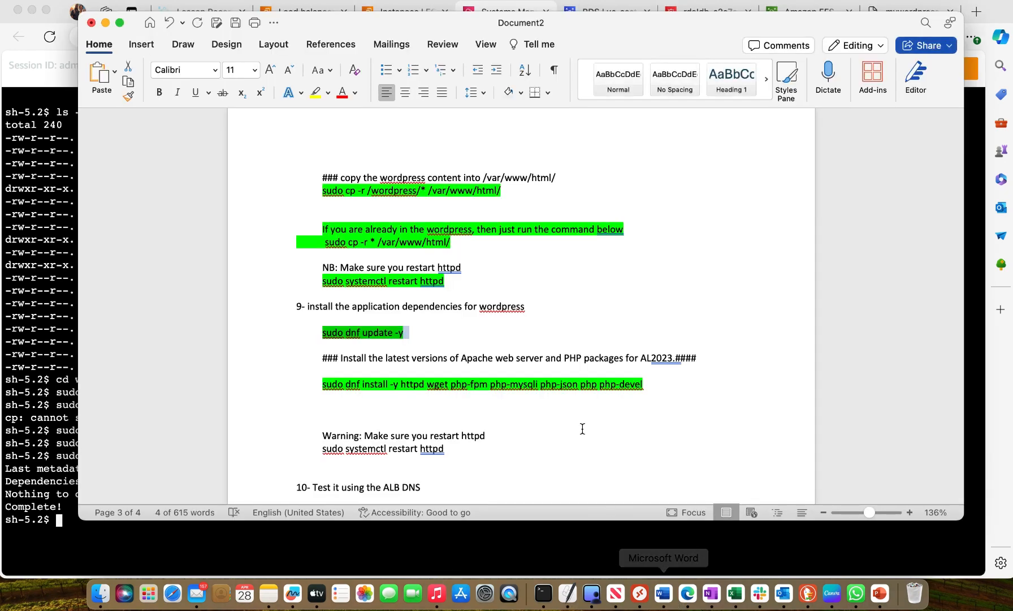
pyautogui.scroll(-5, 583, 429)
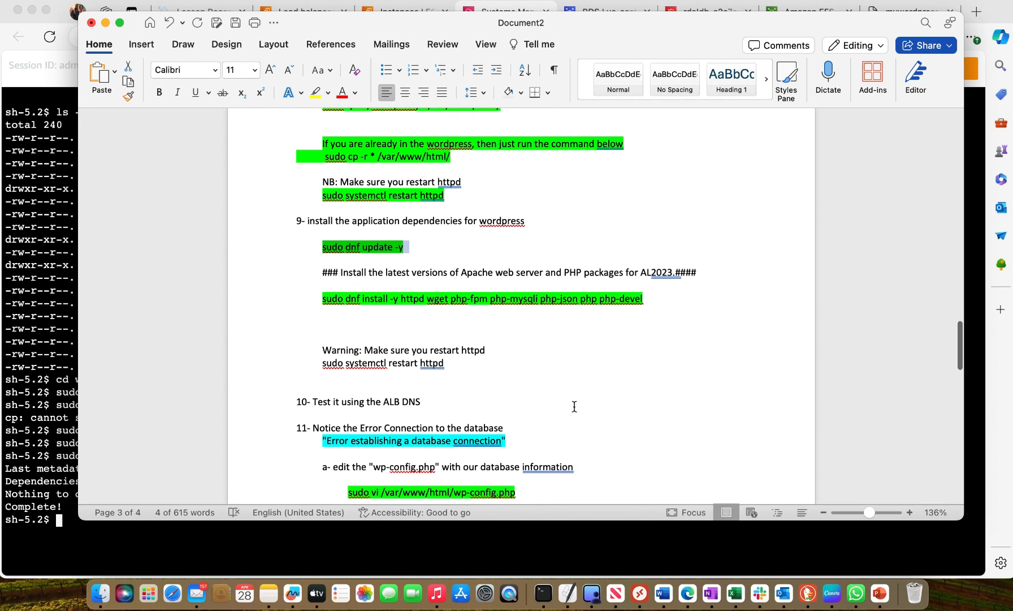
pyautogui.scroll(-2, 574, 407)
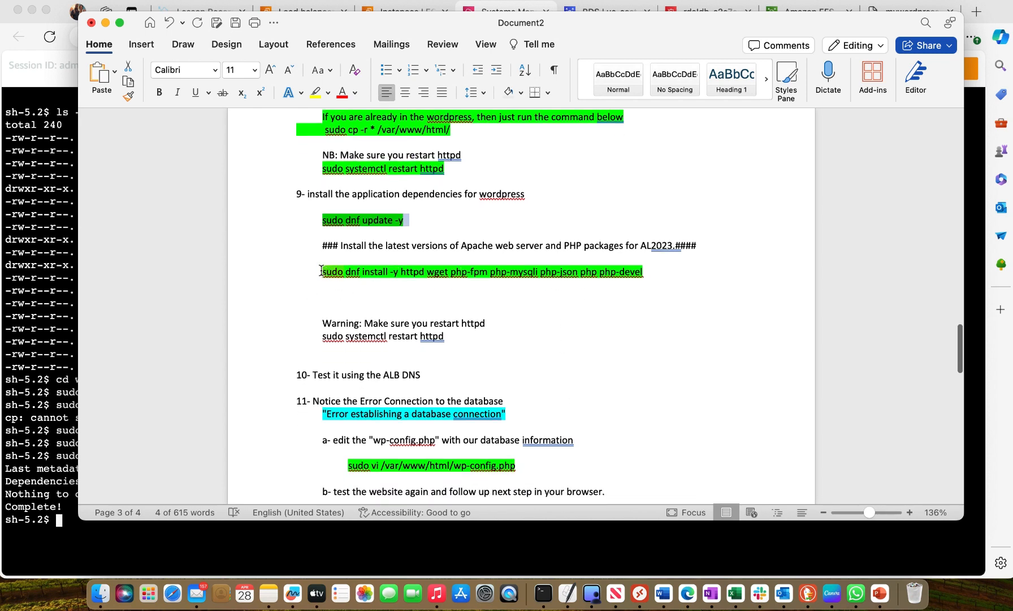
pyautogui.moveTo(320, 270); pyautogui.dragTo(643, 272)
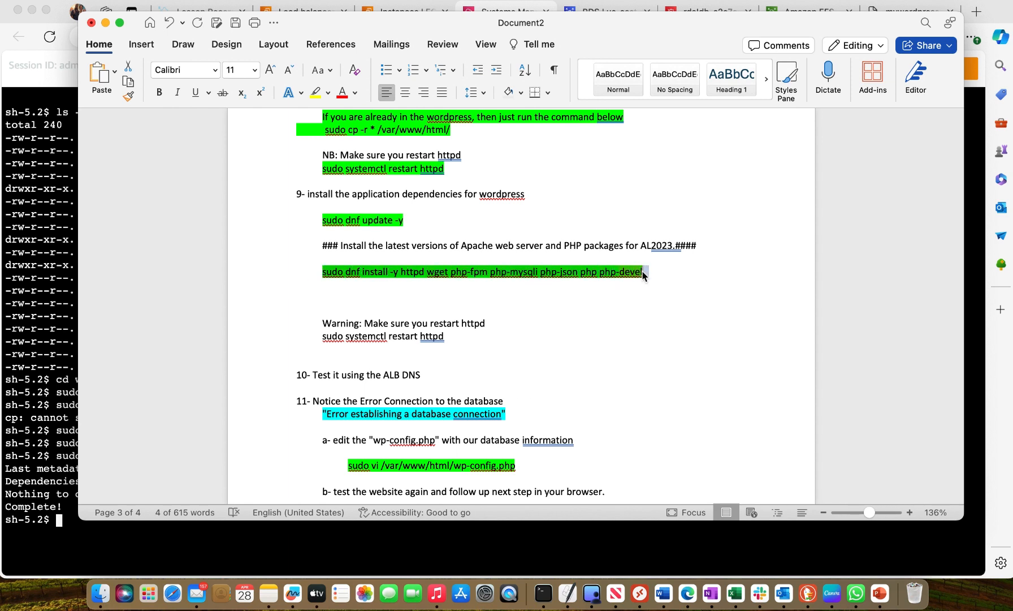
pyautogui.rightClick(625, 273)
pyautogui.click(654, 326)
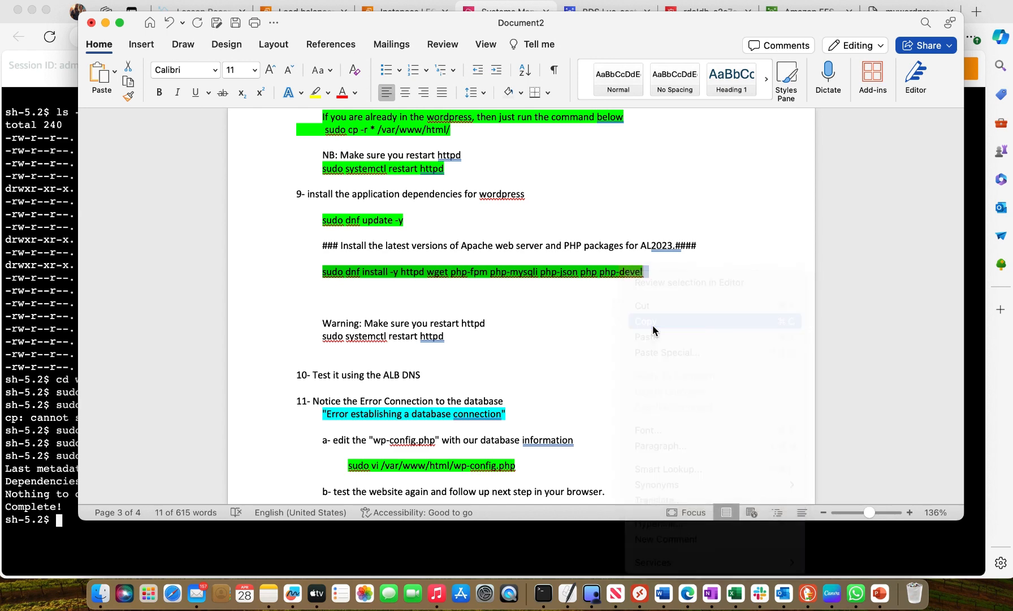
# In the Session Manager terminal, run the copied sudo dnf install command for Apache and the PHP packages, clearing the screen before and after
pyautogui.click(71, 539)
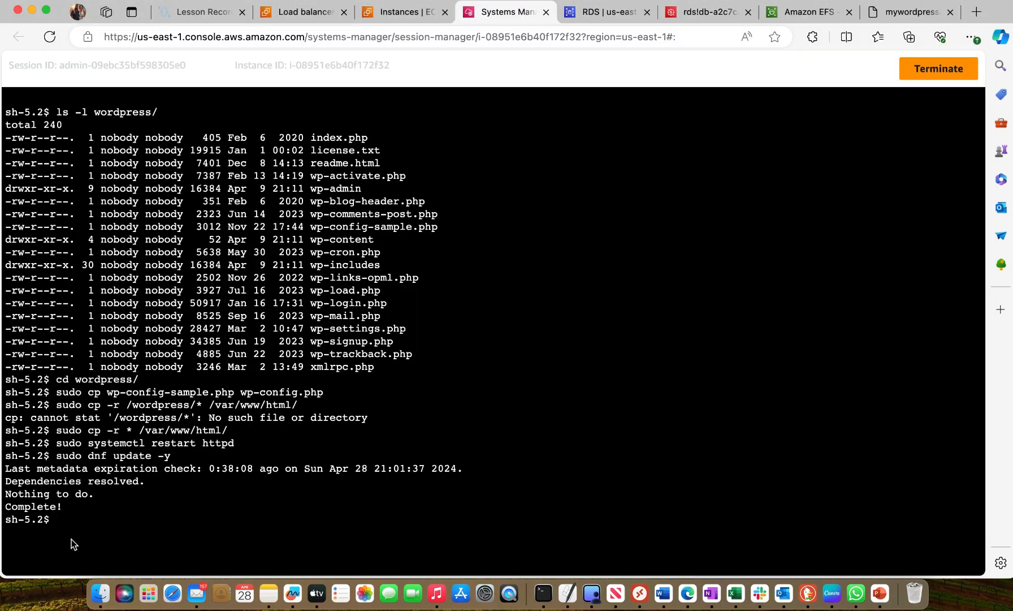
pyautogui.write('clear')
pyautogui.press('Return')
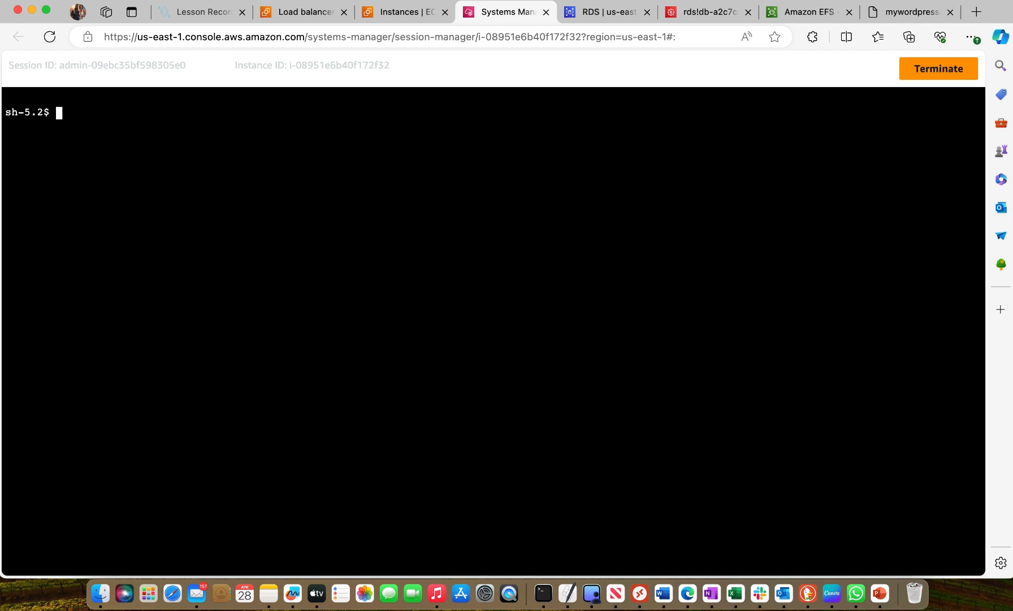
pyautogui.rightClick(71, 114)
pyautogui.click(120, 229)
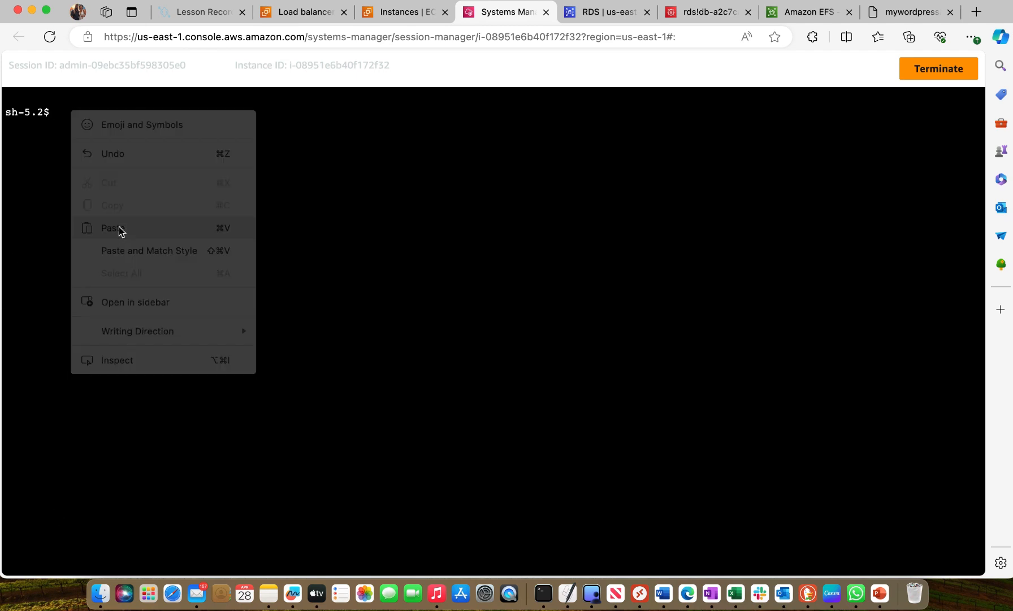
pyautogui.press('Return')
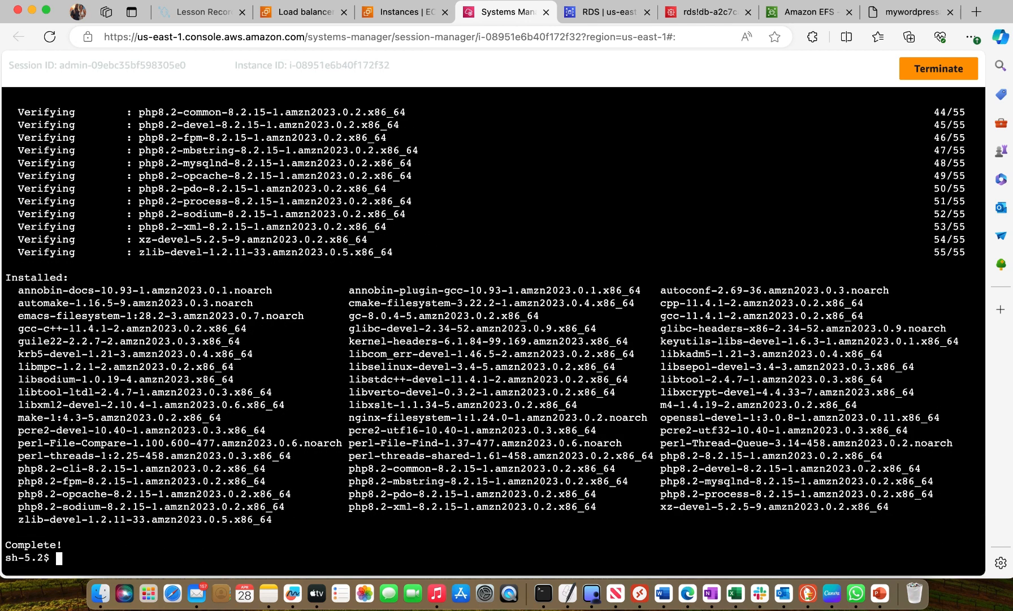
pyautogui.write('clear')
pyautogui.press('Return')
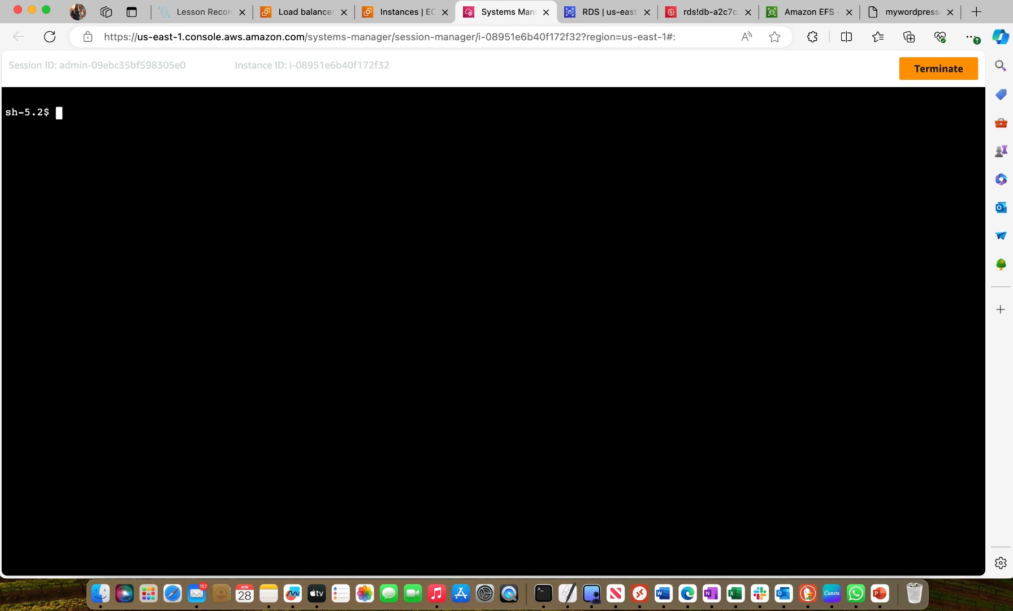
# Return to the Word notes and copy the sudo systemctl restart httpd command under the restart warning in section 9
pyautogui.click(663, 592)
pyautogui.scroll(-3, 581, 459)
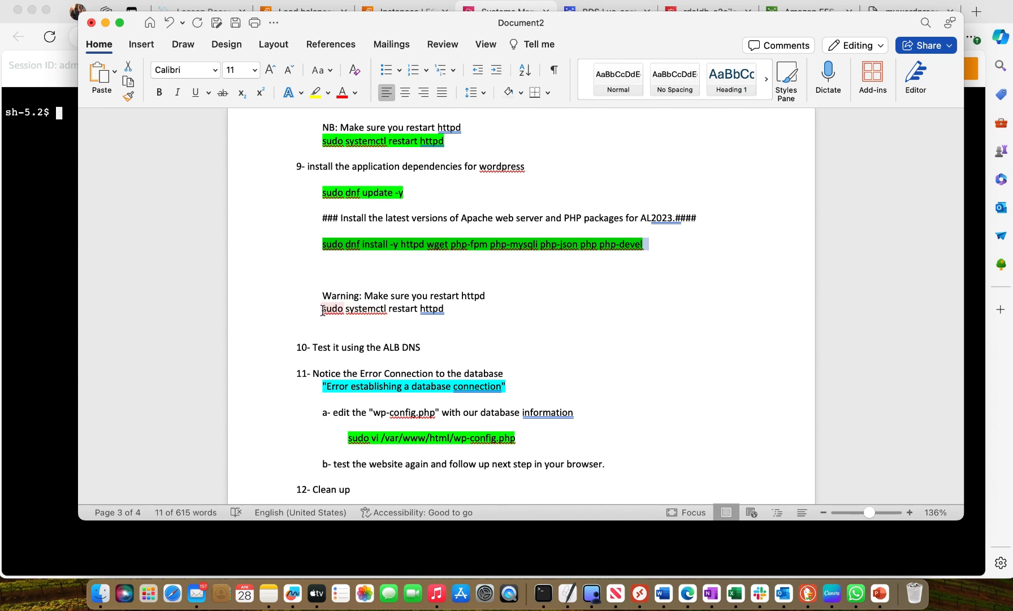
pyautogui.moveTo(322, 310); pyautogui.dragTo(445, 311)
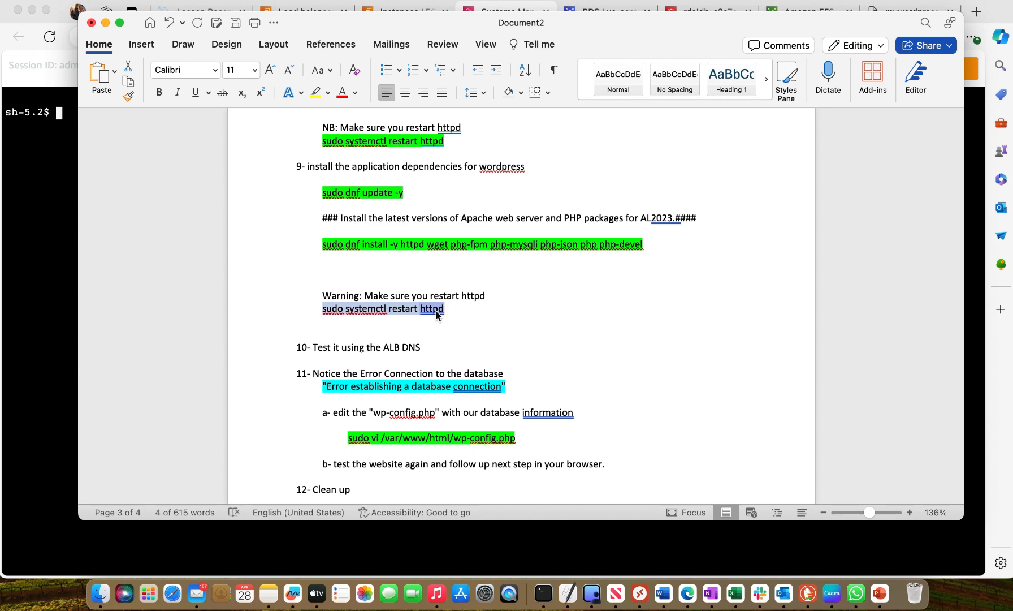
pyautogui.rightClick(445, 311)
pyautogui.click(484, 322)
# Restart Apache in the Session Manager terminal by running the copied sudo systemctl restart httpd command
pyautogui.click(354, 528)
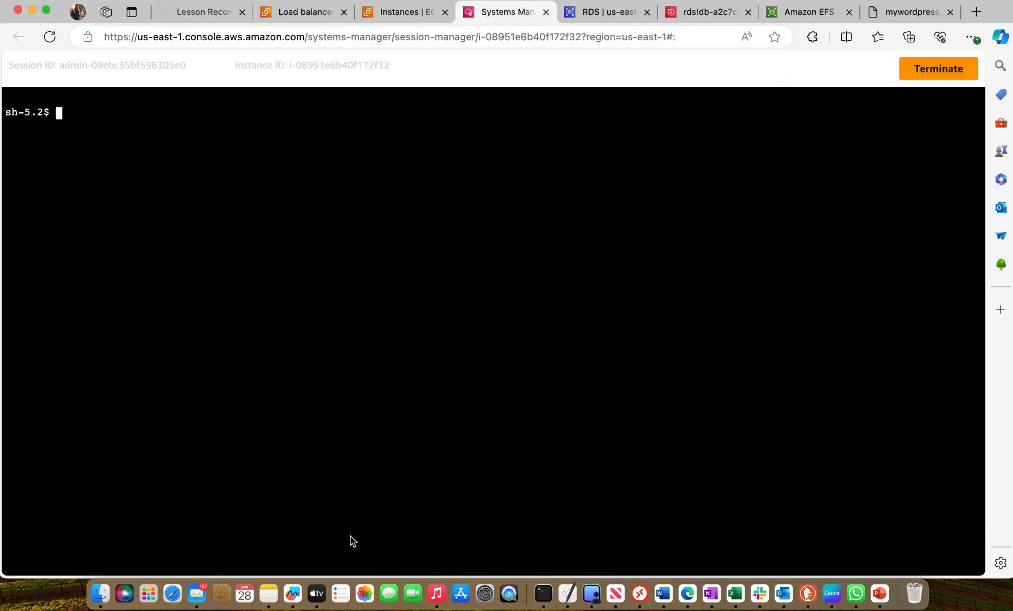
pyautogui.rightClick(80, 104)
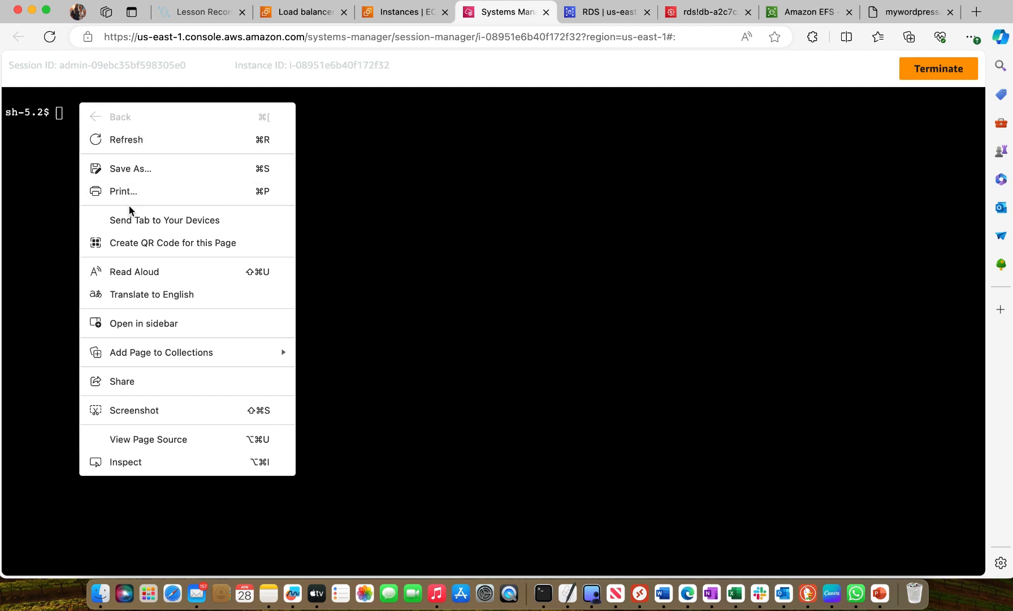
pyautogui.click(366, 157)
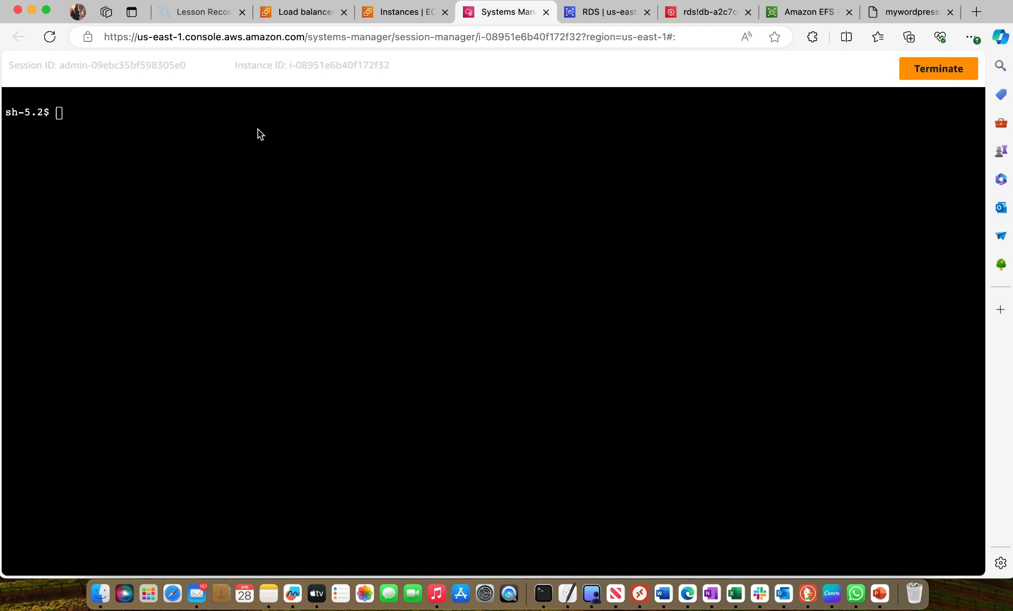
pyautogui.rightClick(55, 110)
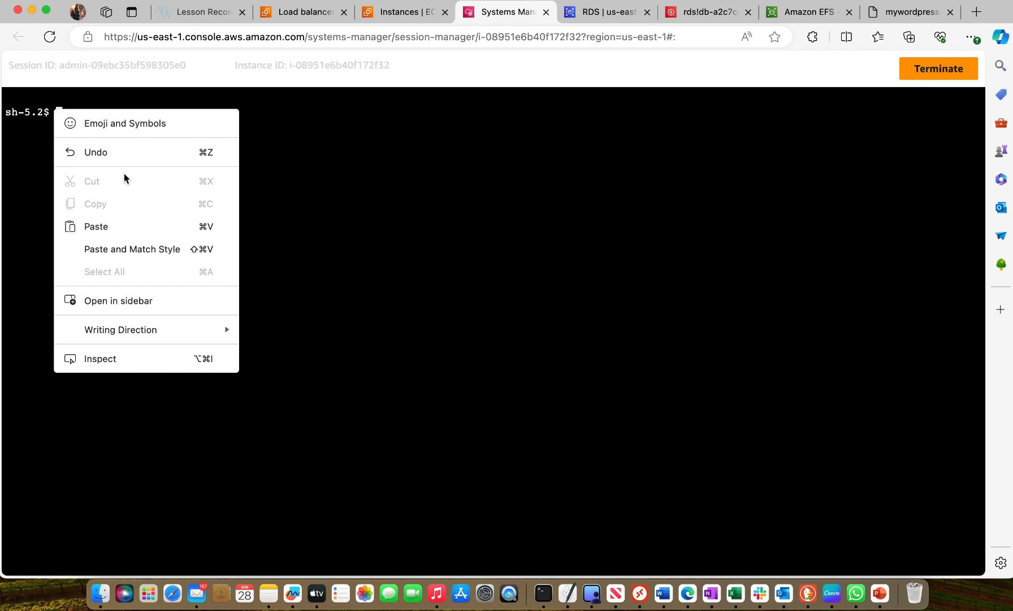
pyautogui.click(104, 227)
pyautogui.press('Return')
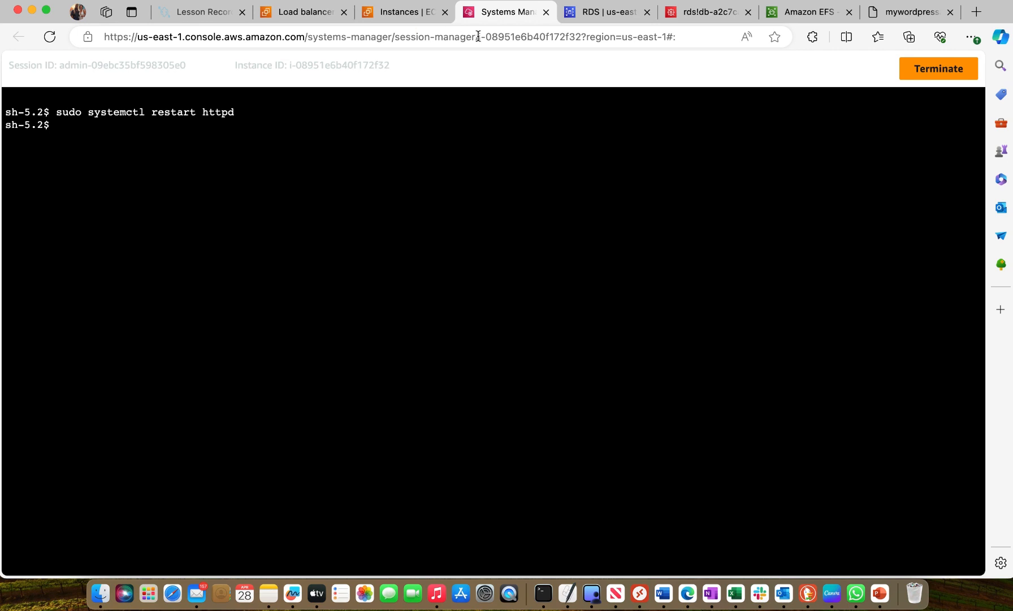
# Test the site by reloading the load balancer DNS page in its browser tab
pyautogui.click(903, 17)
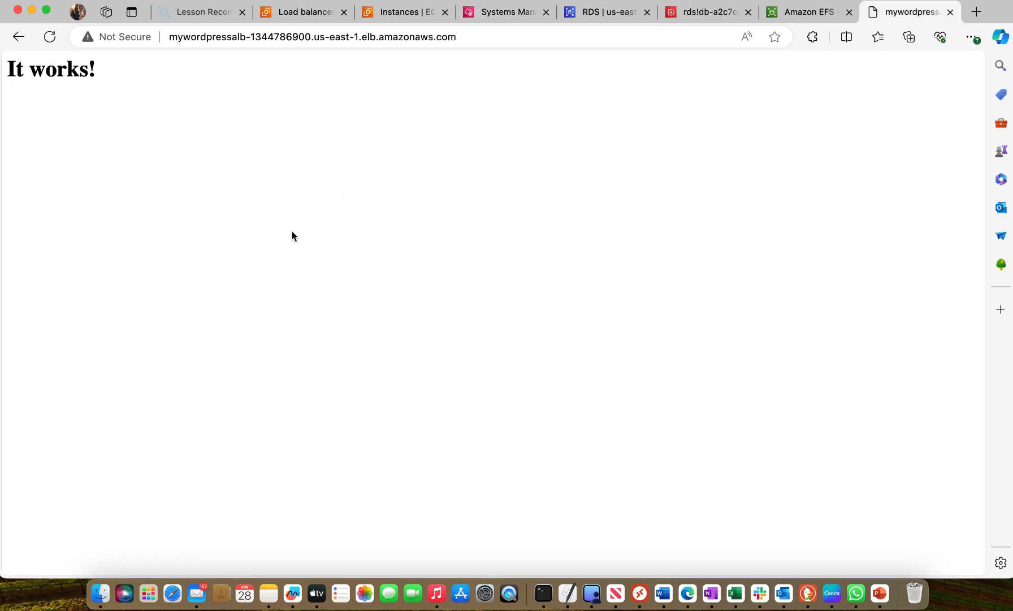
pyautogui.rightClick(206, 53)
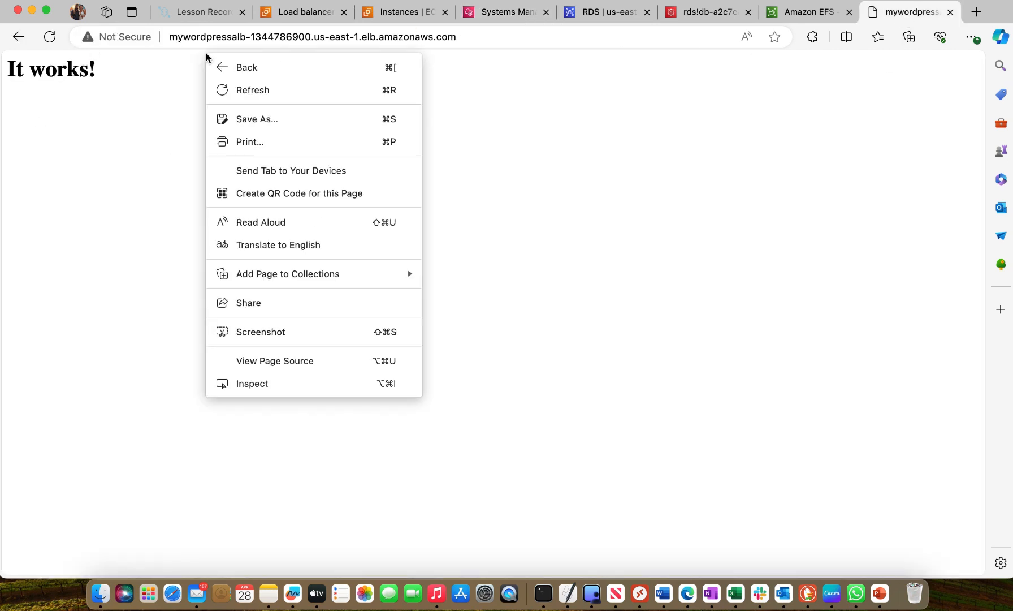
pyautogui.click(275, 96)
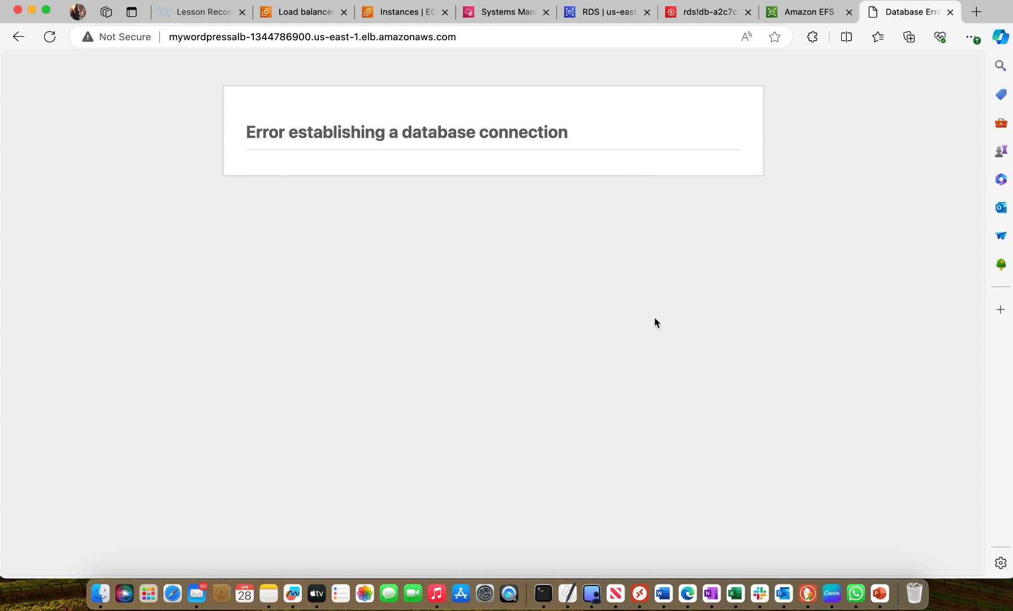
# Go back to the Word notes and copy the sudo vi /var/www/html/wp-config.php command under step 11
pyautogui.click(509, 11)
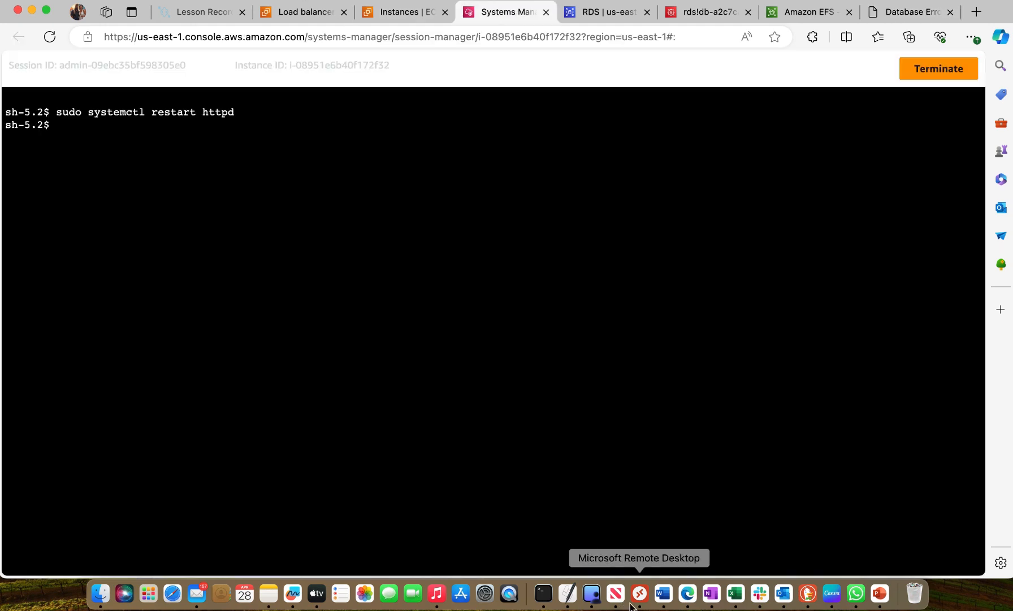
pyautogui.click(666, 595)
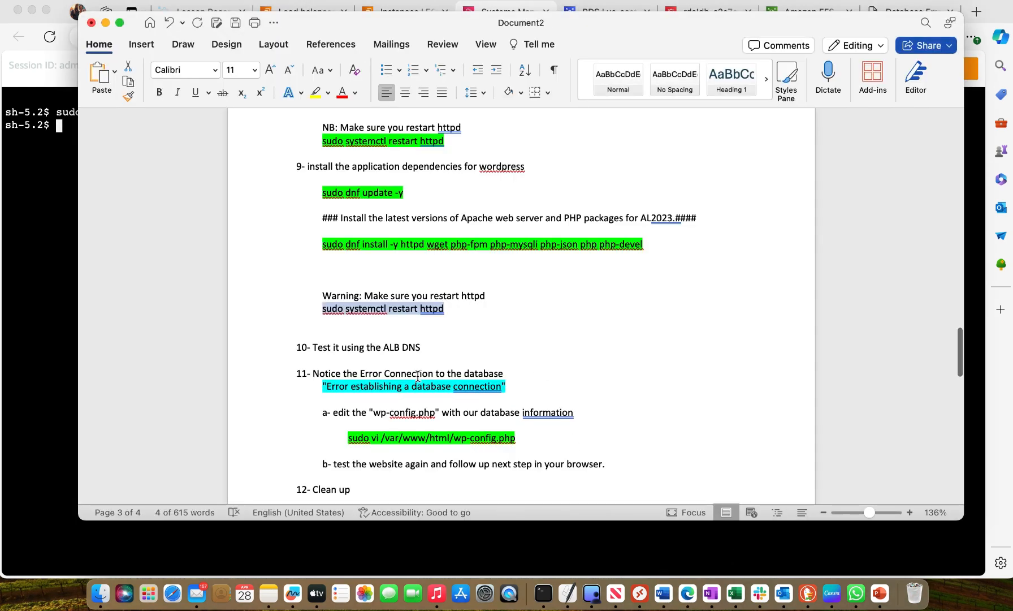
pyautogui.scroll(-1, 418, 375)
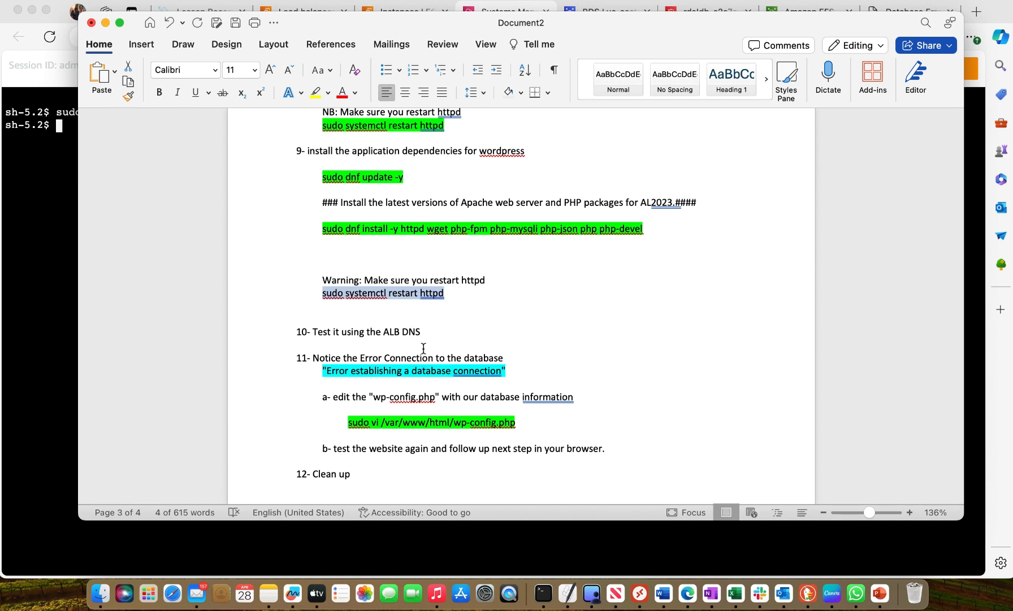
pyautogui.scroll(-1, 433, 329)
pyautogui.scroll(-3, 433, 329)
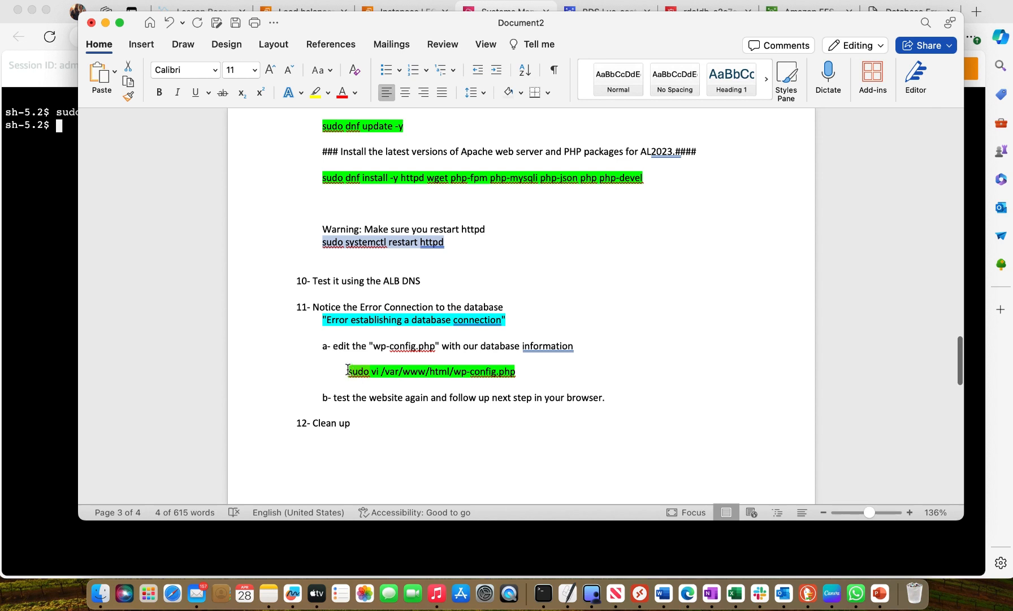
pyautogui.moveTo(348, 371); pyautogui.dragTo(498, 374)
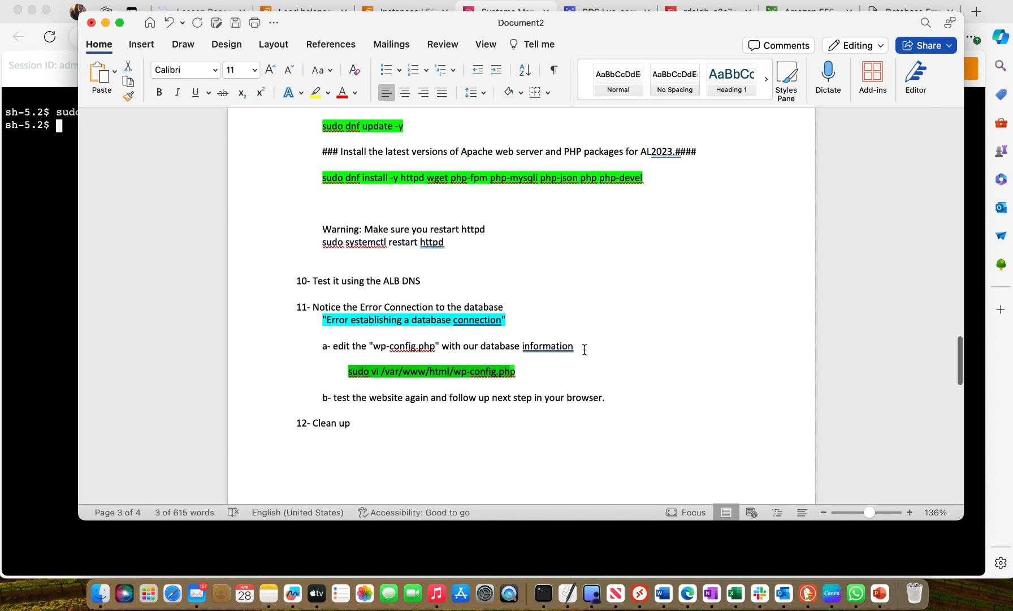
pyautogui.click(584, 346)
pyautogui.click(347, 368)
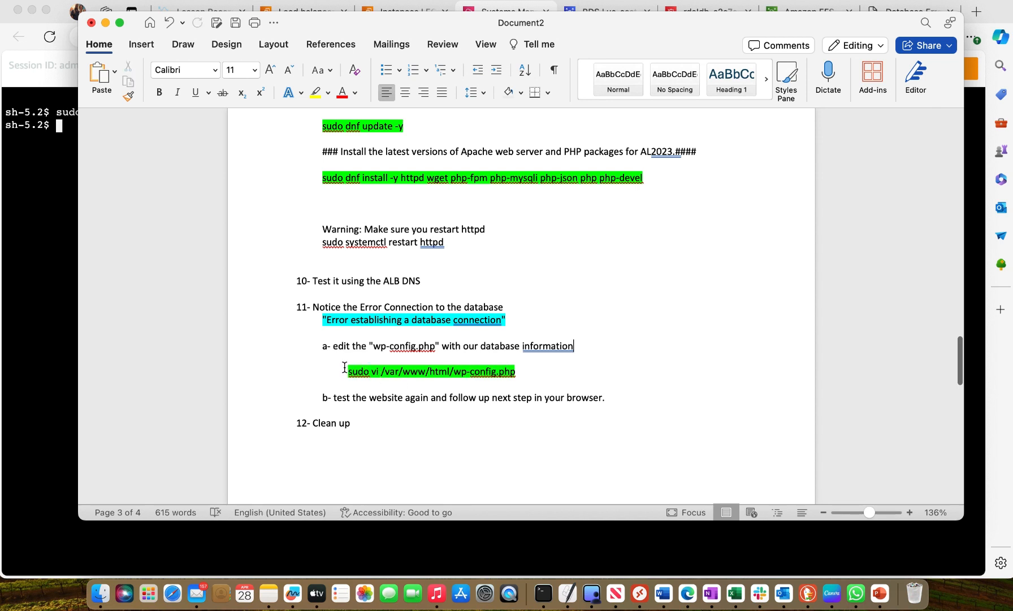
pyautogui.moveTo(347, 369); pyautogui.dragTo(511, 371)
pyautogui.rightClick(498, 370)
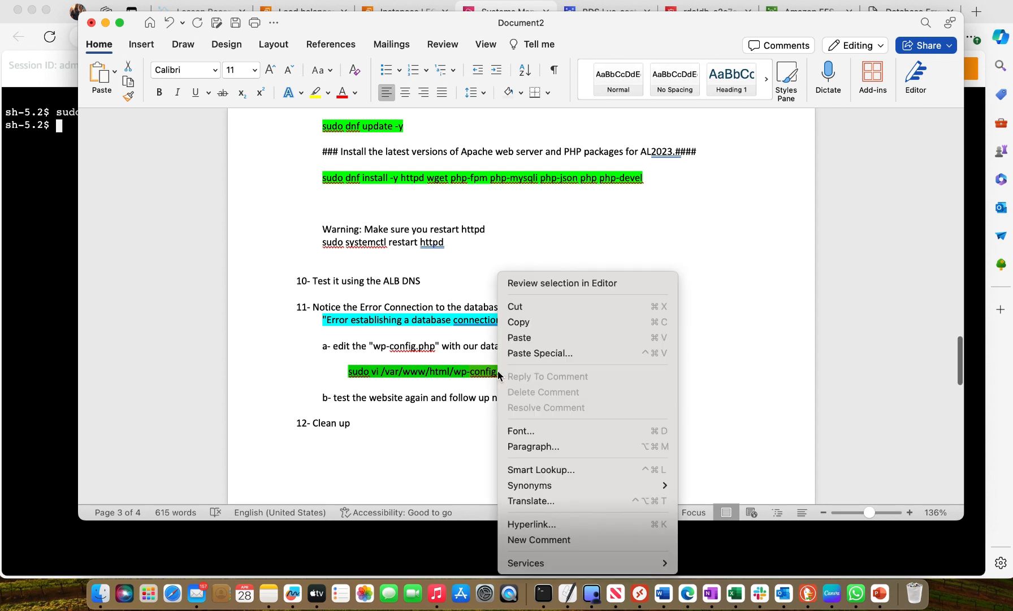
pyautogui.click(537, 327)
# Open wp-config.php in vi by running the copied sudo vi /var/www/html/wp-config.php command in the Session Manager terminal
pyautogui.click(67, 241)
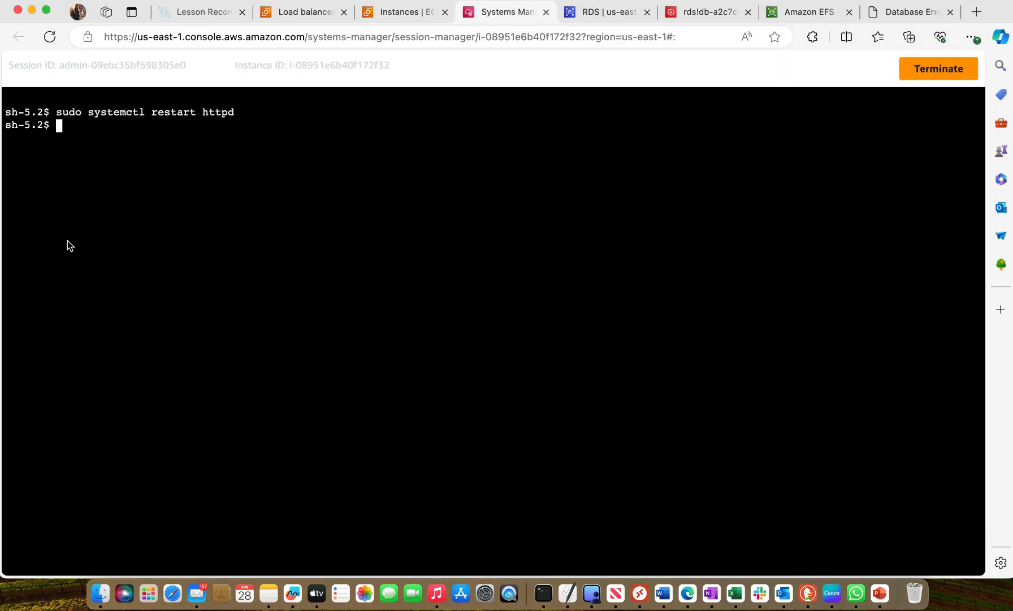
pyautogui.rightClick(72, 134)
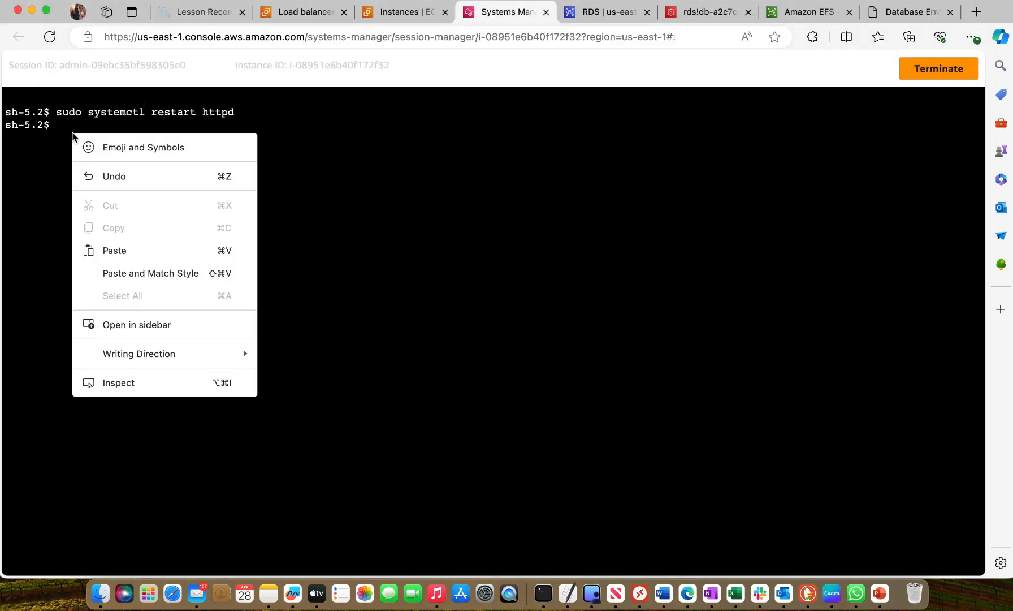
pyautogui.click(120, 249)
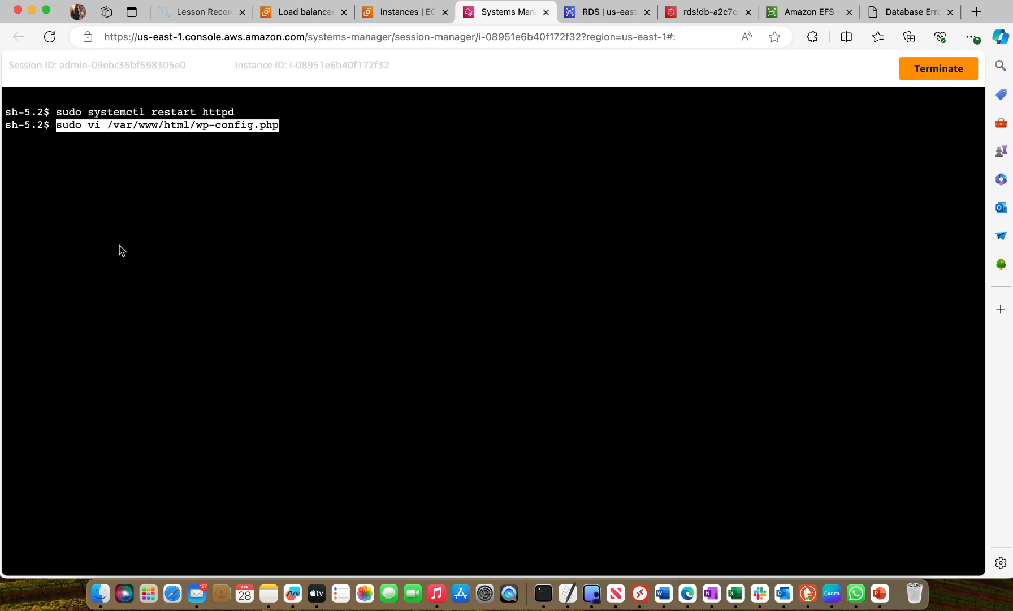
pyautogui.press('Return')
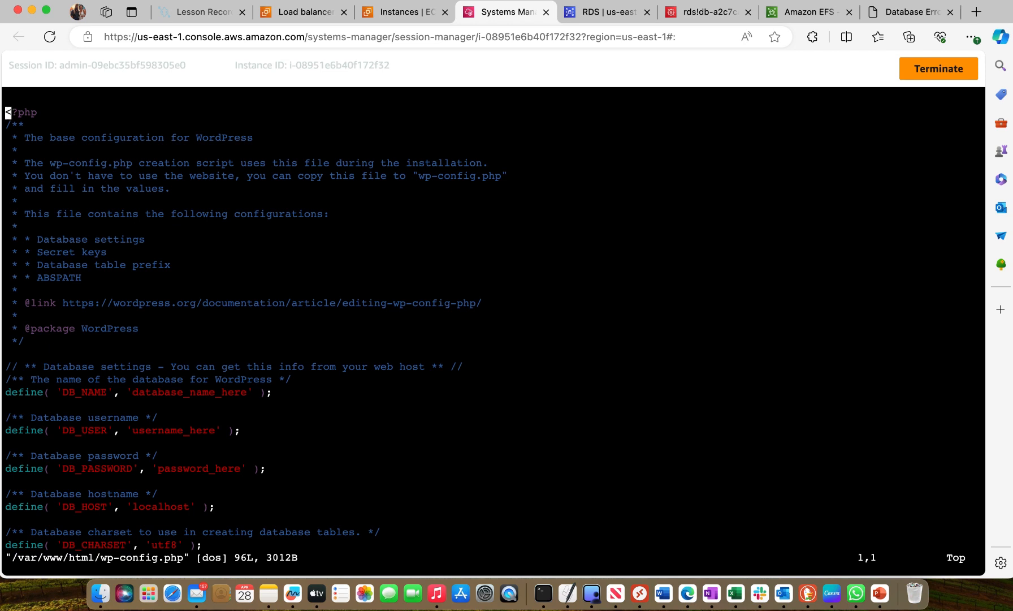
# Enter insert mode in vi and delete the database_name_here placeholder from the DB_NAME setting
pyautogui.press('XF86MonBrightnessUp')
pyautogui.press('XF86MonBrightnessUp')
pyautogui.press('XF86MonBrightnessUp')
pyautogui.press('XF86MonBrightnessUp')
pyautogui.press('XF86MonBrightnessUp')
pyautogui.press('XF86MonBrightnessUp')
pyautogui.press('XF86MonBrightnessUp')
pyautogui.press('i')
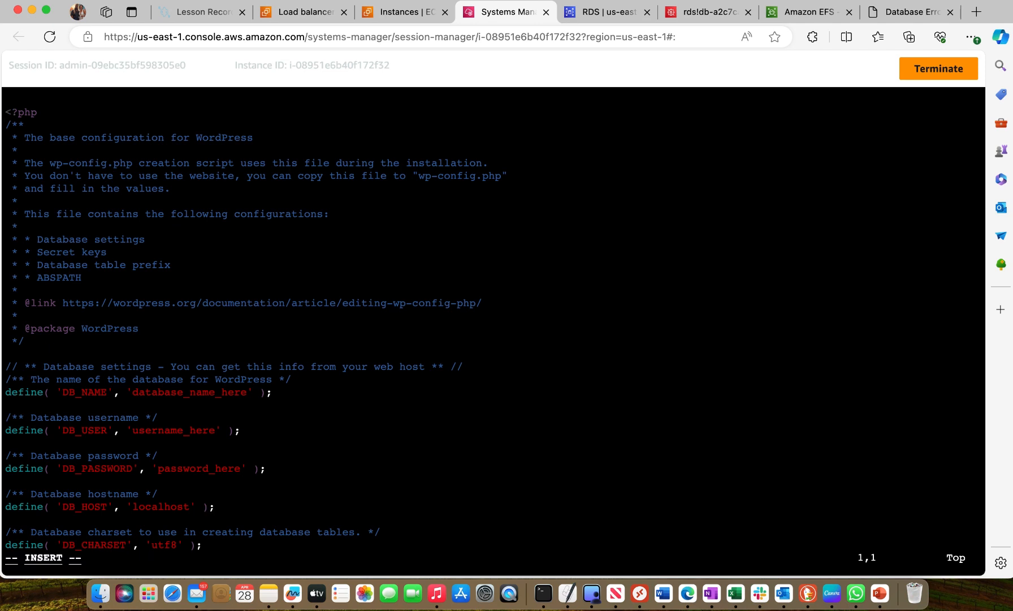
pyautogui.press('Down')
pyautogui.press('Down')
pyautogui.press('Down')
pyautogui.press('Down')
pyautogui.press('Down')
pyautogui.press('Down')
pyautogui.press('Down')
pyautogui.press('Down')
pyautogui.press('Down')
pyautogui.press('Down')
pyautogui.press('Down')
pyautogui.press('Down')
pyautogui.press('Down')
pyautogui.press('Down')
pyautogui.press('Down')
pyautogui.press('Down')
pyautogui.press('Down')
pyautogui.press('Down')
pyautogui.press('Down')
pyautogui.press('Down')
pyautogui.press('Down')
pyautogui.press('Down')
pyautogui.press('Right')
pyautogui.press('Right')
pyautogui.press('Right')
pyautogui.press('Right')
pyautogui.press('Right')
pyautogui.press('Right')
pyautogui.press('Right')
pyautogui.press('Right')
pyautogui.press('Right')
pyautogui.press('Right')
pyautogui.press('Right')
pyautogui.press('Right')
pyautogui.press('Right')
pyautogui.press('Right')
pyautogui.press('Right')
pyautogui.press('Right')
pyautogui.press('Right')
pyautogui.press('Right')
pyautogui.press('Right')
pyautogui.press('Right')
pyautogui.press('Right')
pyautogui.press('Right')
pyautogui.press('Right')
pyautogui.press('Right')
pyautogui.press('Right')
pyautogui.press('Right')
pyautogui.press('Right')
pyautogui.press('Right')
pyautogui.press('Right')
pyautogui.press('Right')
pyautogui.press('Right')
pyautogui.press('Right')
pyautogui.press('Right')
pyautogui.press('Right')
pyautogui.press('Right')
pyautogui.press('Right')
pyautogui.press('Right')
pyautogui.press('Right')
pyautogui.press('Left')
pyautogui.press('BackSpace')
pyautogui.press('Right')
pyautogui.press('BackSpace')
pyautogui.press('BackSpace')
pyautogui.press('BackSpace')
pyautogui.press('BackSpace')
pyautogui.press('BackSpace')
pyautogui.press('BackSpace')
pyautogui.press('BackSpace')
pyautogui.press('BackSpace')
pyautogui.press('BackSpace')
pyautogui.press('BackSpace')
pyautogui.press('BackSpace')
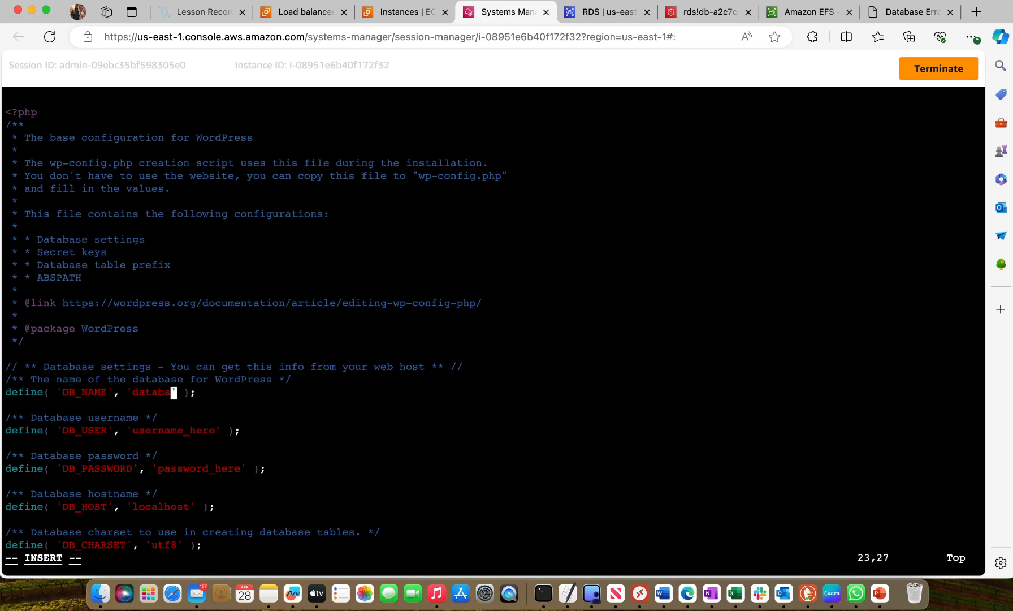
pyautogui.press('BackSpace')
pyautogui.press('BackSpace')
pyautogui.press('BackSpace')
pyautogui.press('BackSpace')
pyautogui.press('BackSpace')
pyautogui.press('BackSpace')
# Copy the DB name Bodb from the configuration details of the dmywordpressdb database in the RDS console
pyautogui.click(599, 12)
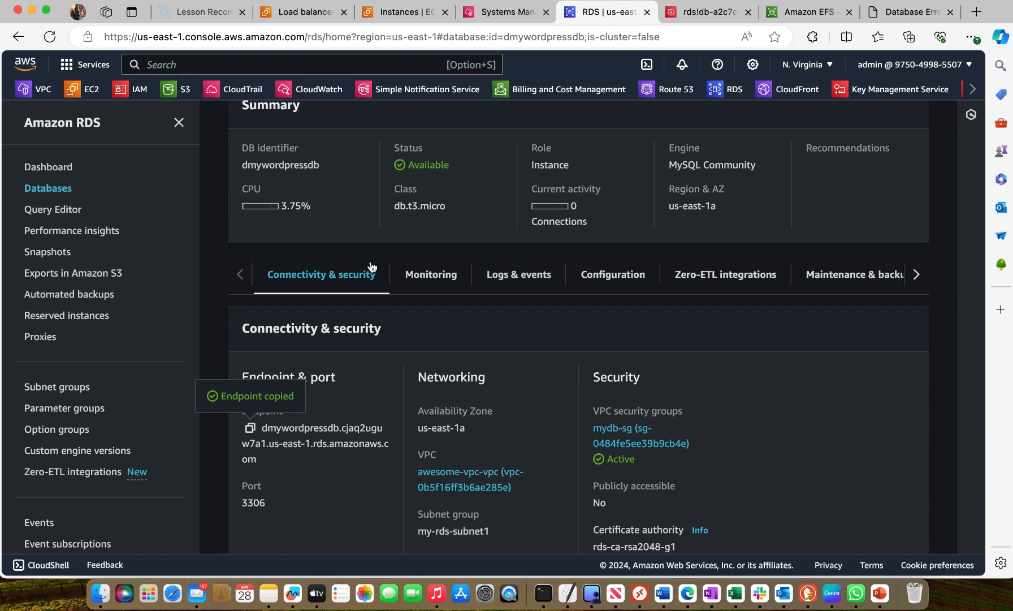
pyautogui.scroll(3, 371, 261)
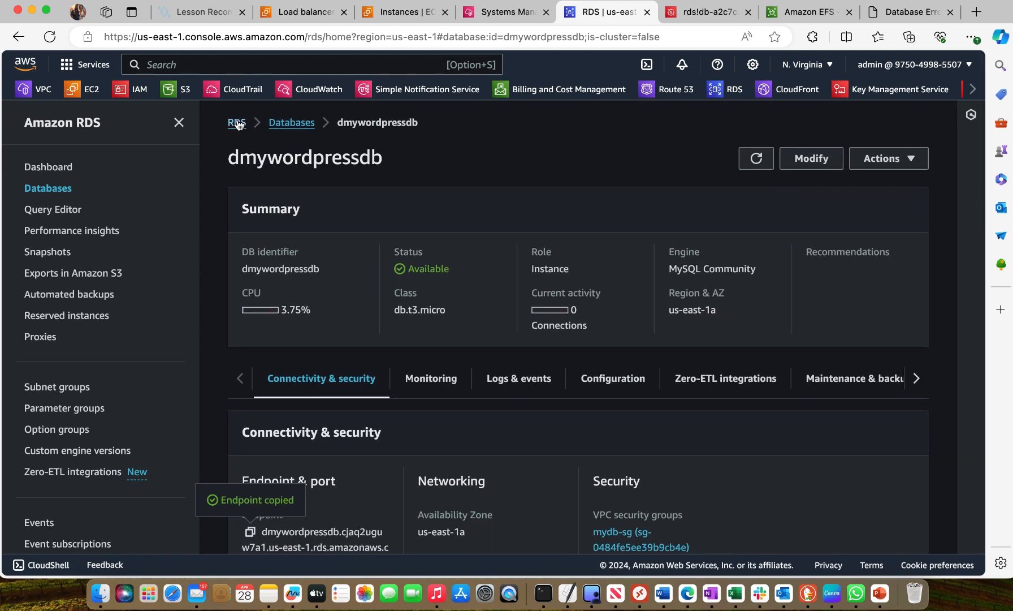
pyautogui.click(238, 123)
pyautogui.click(291, 210)
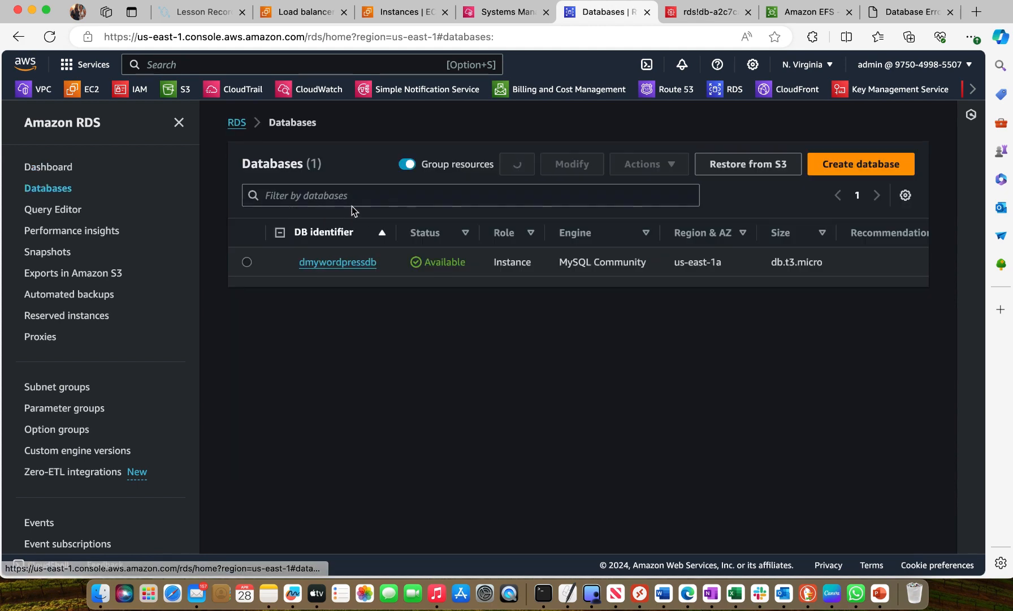
pyautogui.click(335, 262)
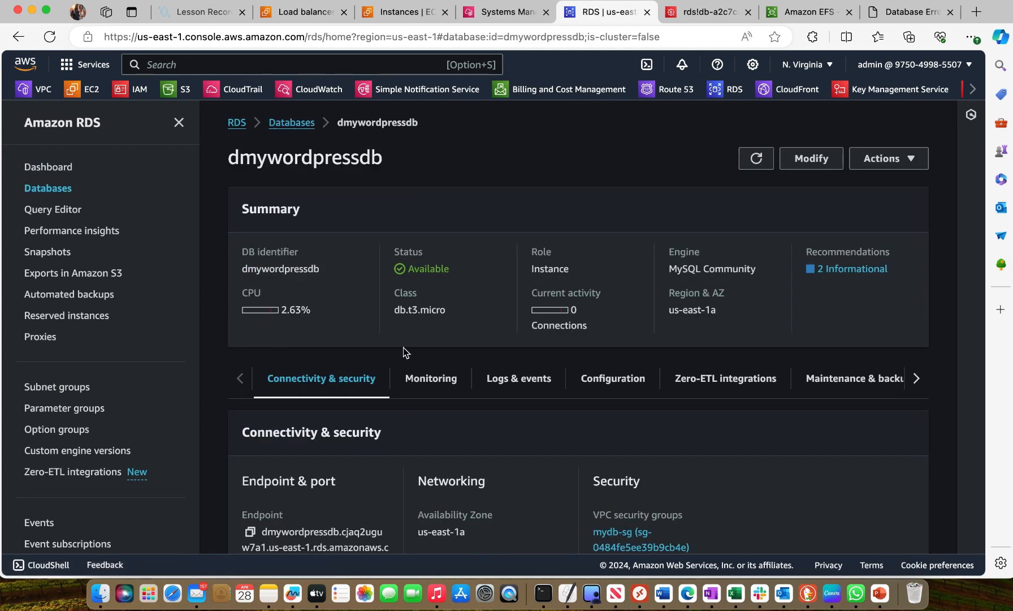
pyautogui.scroll(-2, 403, 346)
pyautogui.scroll(-1, 403, 347)
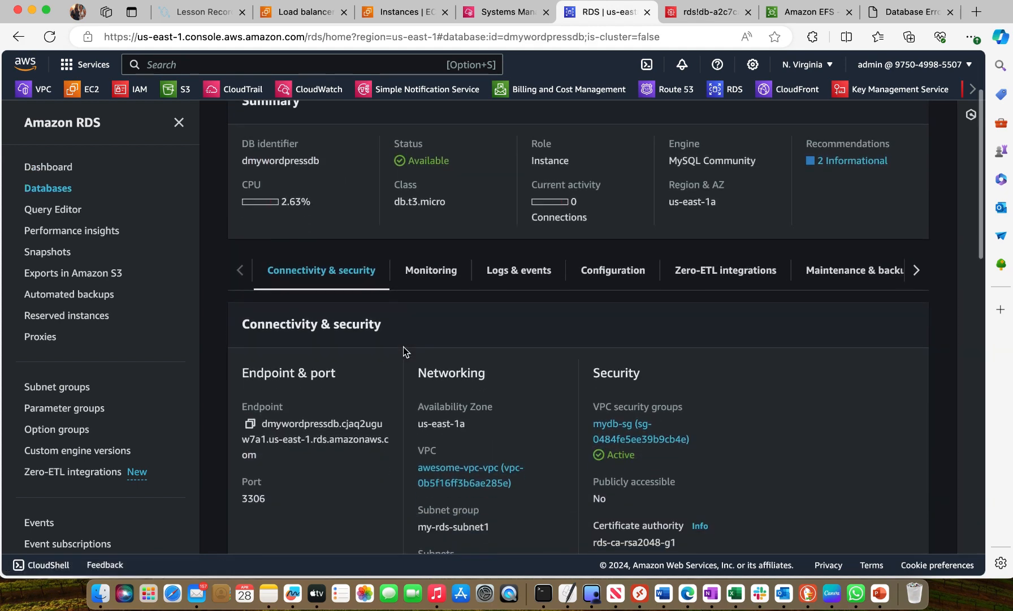
pyautogui.click(627, 275)
pyautogui.scroll(-3, 543, 360)
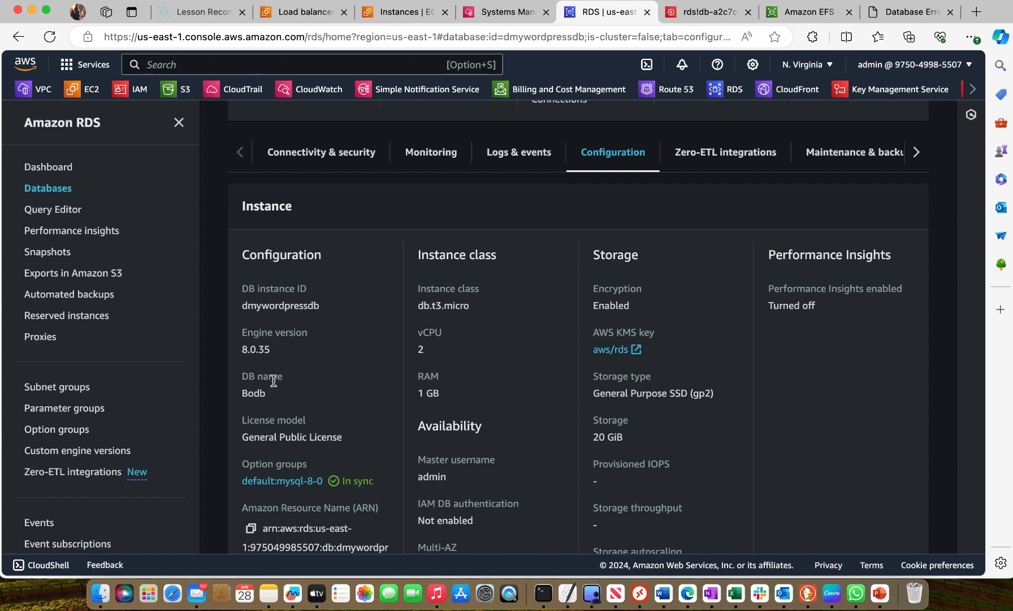
pyautogui.moveTo(243, 391); pyautogui.dragTo(260, 392)
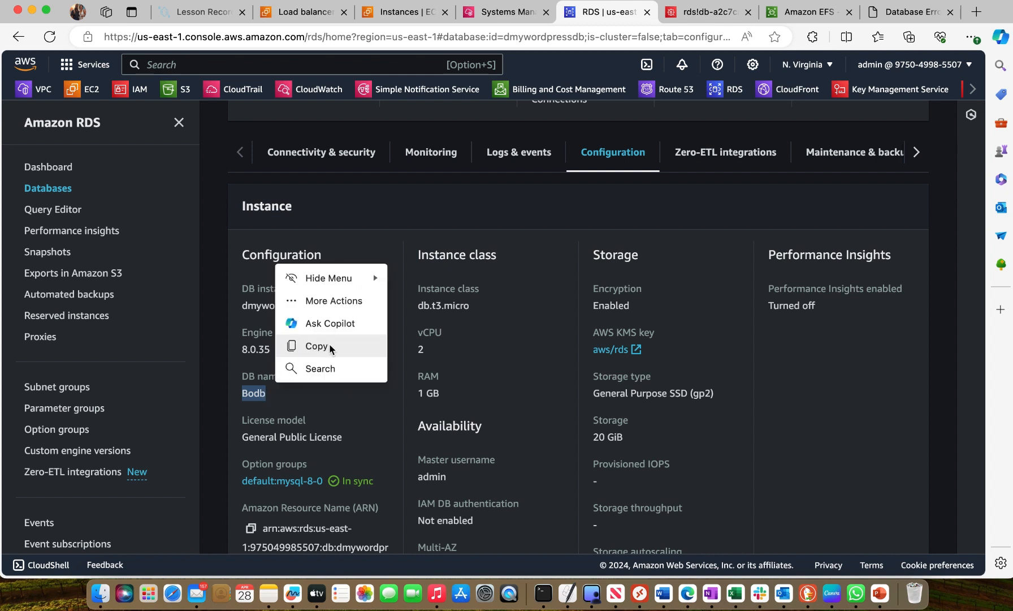
pyautogui.click(329, 345)
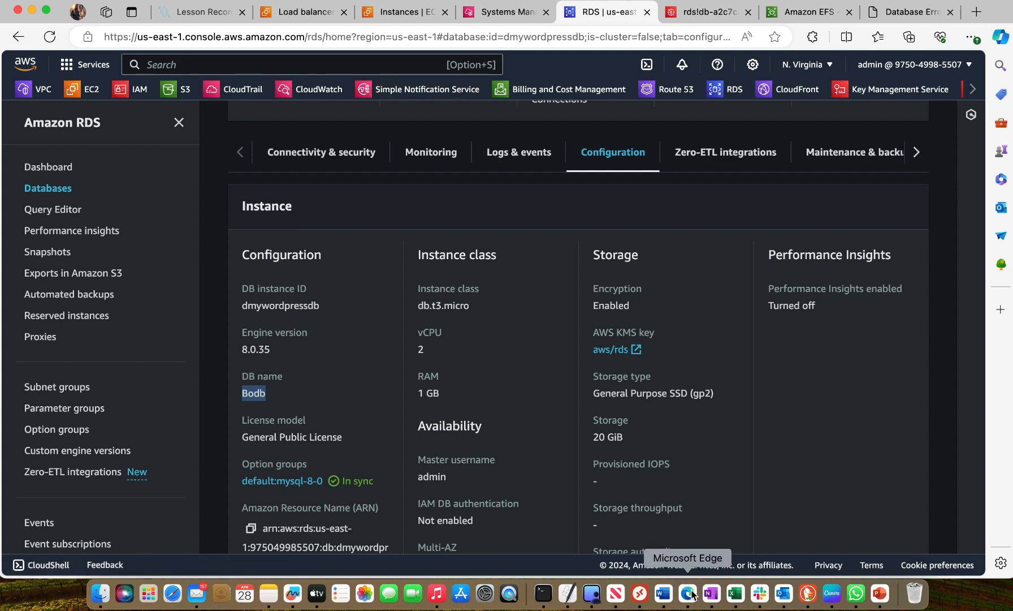
# Return to the Session Manager terminal and paste Bodb as the DB_NAME value in wp-config.php
pyautogui.click(501, 13)
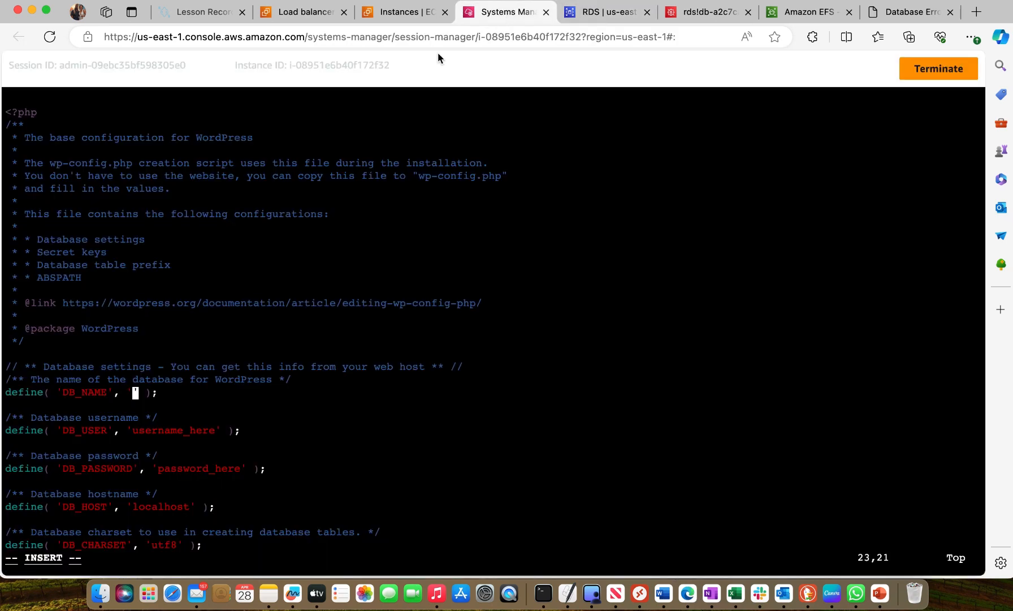
pyautogui.rightClick(130, 389)
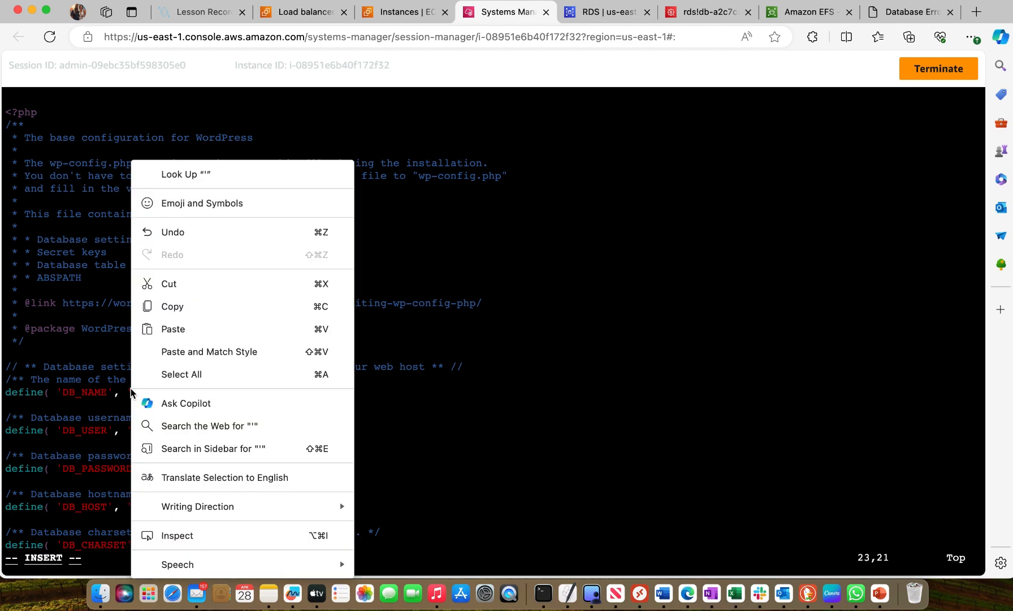
pyautogui.click(179, 330)
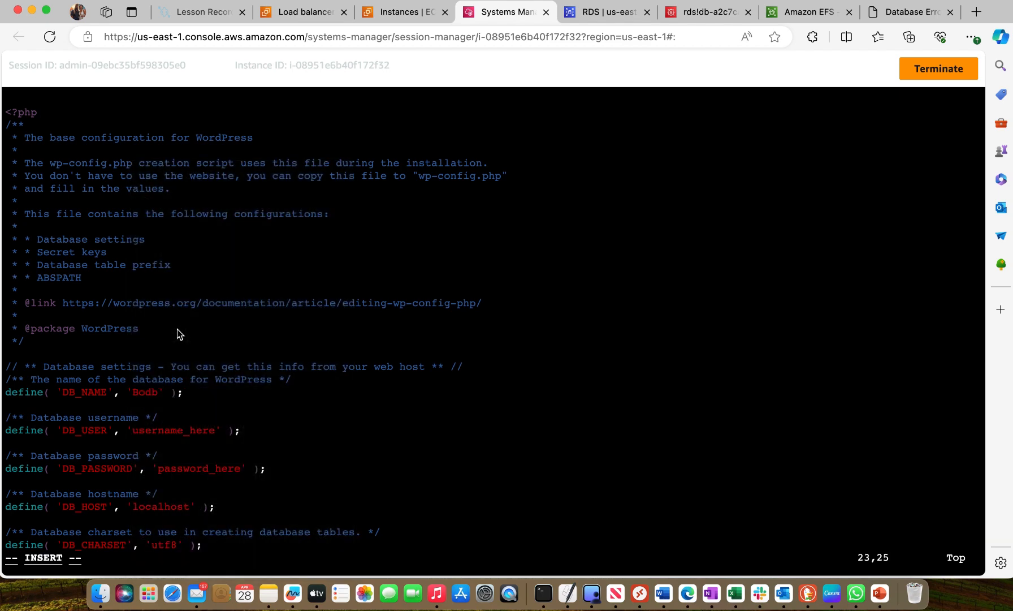
# Replace the username_here placeholder in the DB_USER setting of wp-config.php with admin
pyautogui.press('Down')
pyautogui.press('Down')
pyautogui.press('Right')
pyautogui.press('Right')
pyautogui.press('Right')
pyautogui.press('Right')
pyautogui.press('Right')
pyautogui.press('Right')
pyautogui.press('Right')
pyautogui.press('BackSpace')
pyautogui.press('BackSpace')
pyautogui.press('BackSpace')
pyautogui.press('BackSpace')
pyautogui.press('BackSpace')
pyautogui.press('BackSpace')
pyautogui.press('BackSpace')
pyautogui.press('BackSpace')
pyautogui.press('BackSpace')
pyautogui.press('BackSpace')
pyautogui.press('BackSpace')
pyautogui.press('BackSpace')
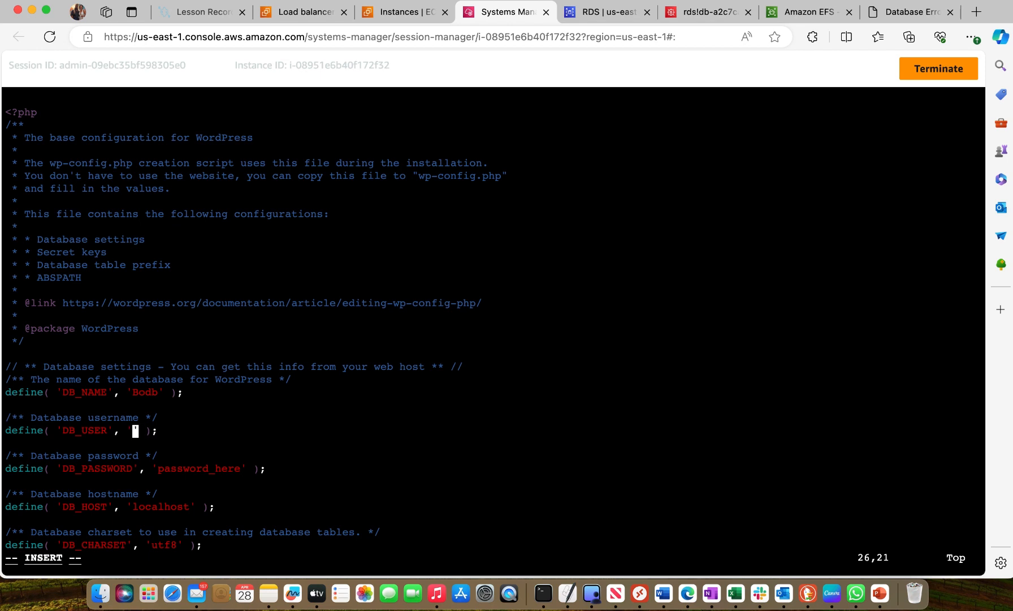
pyautogui.write('admin')
# Delete the password_here placeholder from the DB_PASSWORD setting, leaving empty quotes
pyautogui.press('Down')
pyautogui.press('Down')
pyautogui.press('Down')
pyautogui.press('Right')
pyautogui.press('Right')
pyautogui.press('Right')
pyautogui.press('Right')
pyautogui.press('Right')
pyautogui.press('Right')
pyautogui.press('Right')
pyautogui.press('Right')
pyautogui.press('Right')
pyautogui.press('Right')
pyautogui.press('Right')
pyautogui.press('Right')
pyautogui.press('BackSpace')
pyautogui.press('BackSpace')
pyautogui.press('BackSpace')
pyautogui.press('BackSpace')
pyautogui.press('BackSpace')
pyautogui.press('BackSpace')
pyautogui.press('BackSpace')
pyautogui.press('BackSpace')
pyautogui.press('BackSpace')
pyautogui.press('BackSpace')
pyautogui.press('BackSpace')
pyautogui.press('BackSpace')
pyautogui.press('BackSpace')
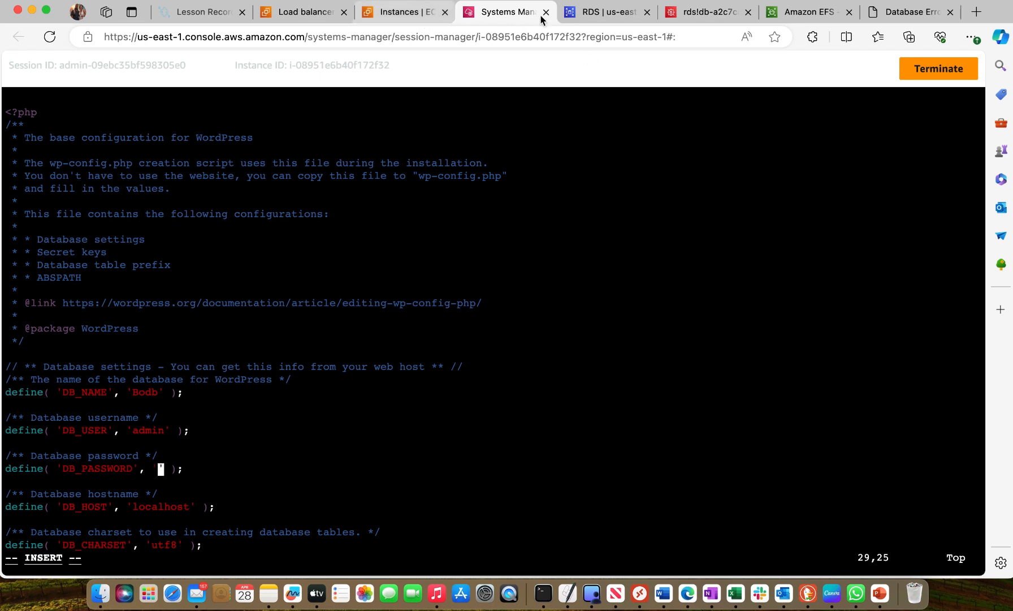
# Copy the database password from the RDS secret in Secrets Manager and paste it as the DB_PASSWORD value in wp-config.php
pyautogui.click(697, 16)
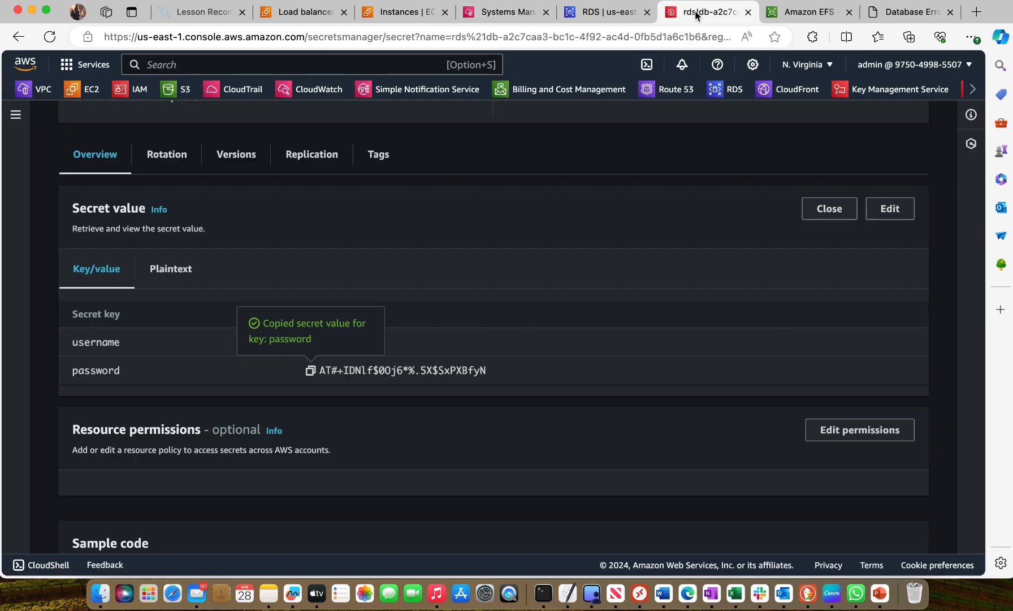
pyautogui.click(973, 90)
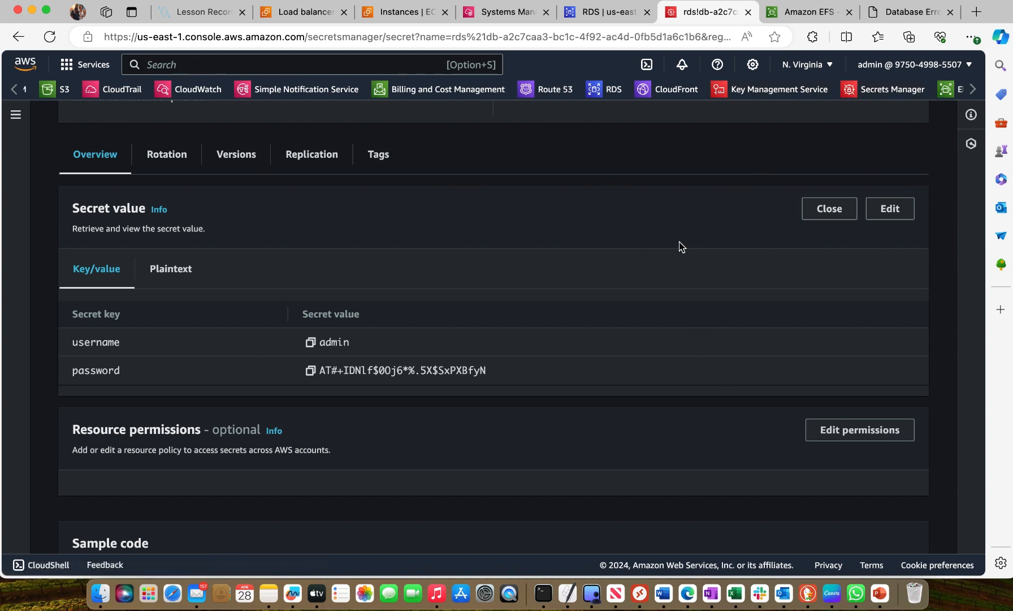
pyautogui.scroll(-1, 579, 364)
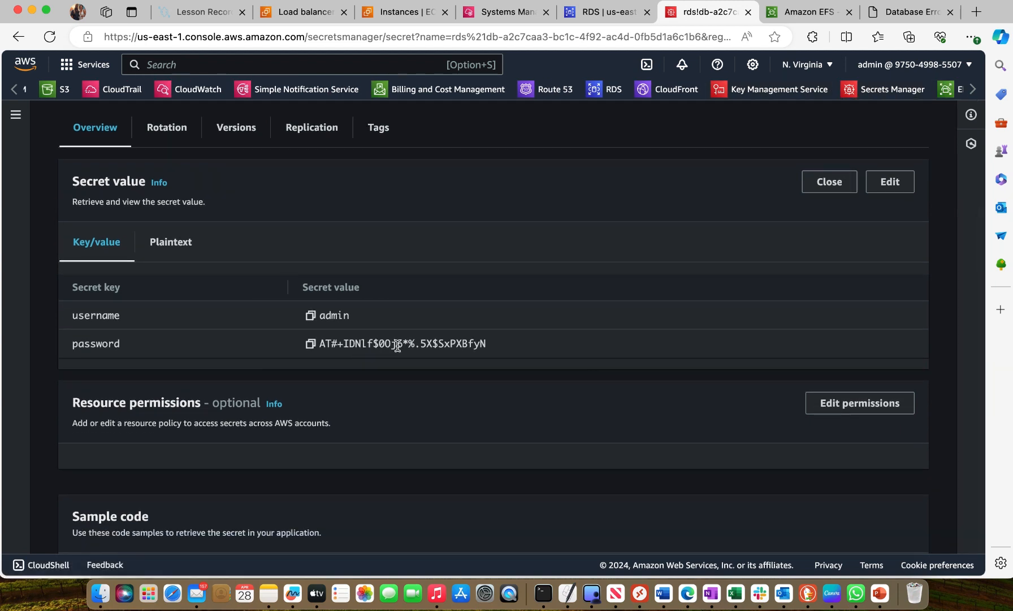
pyautogui.click(311, 345)
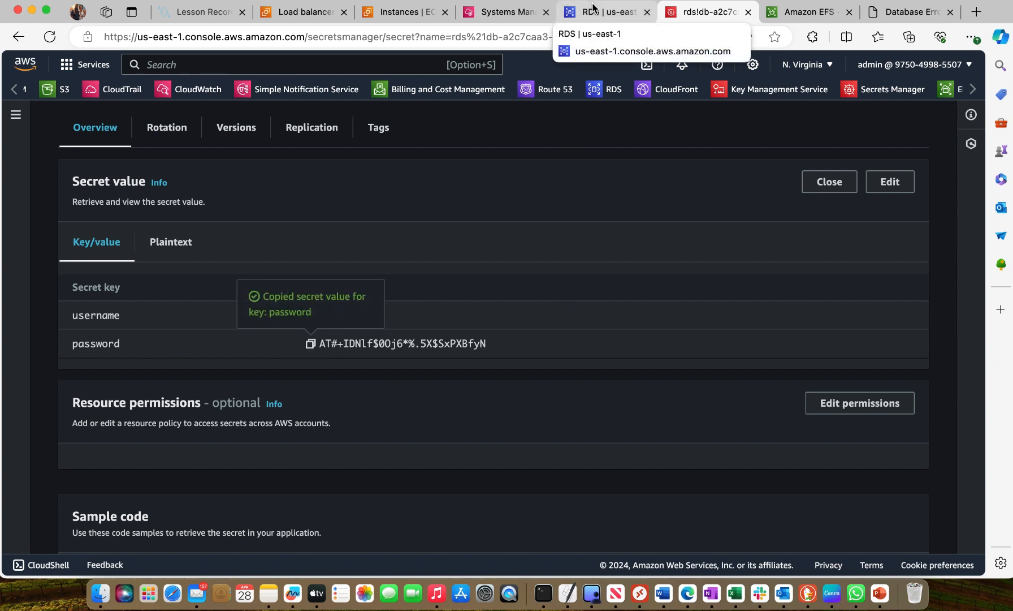
pyautogui.click(518, 12)
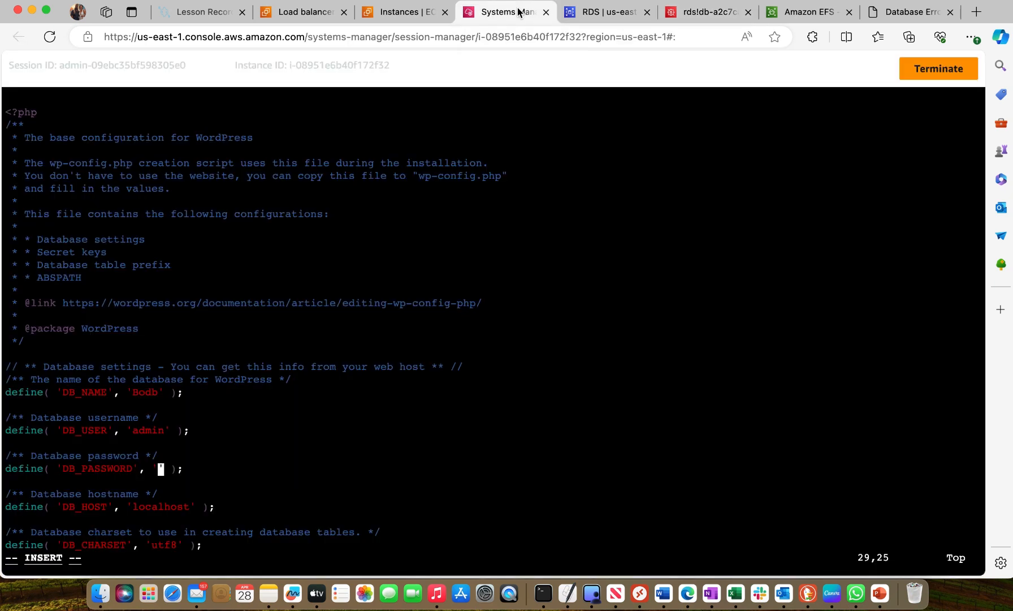
pyautogui.rightClick(156, 467)
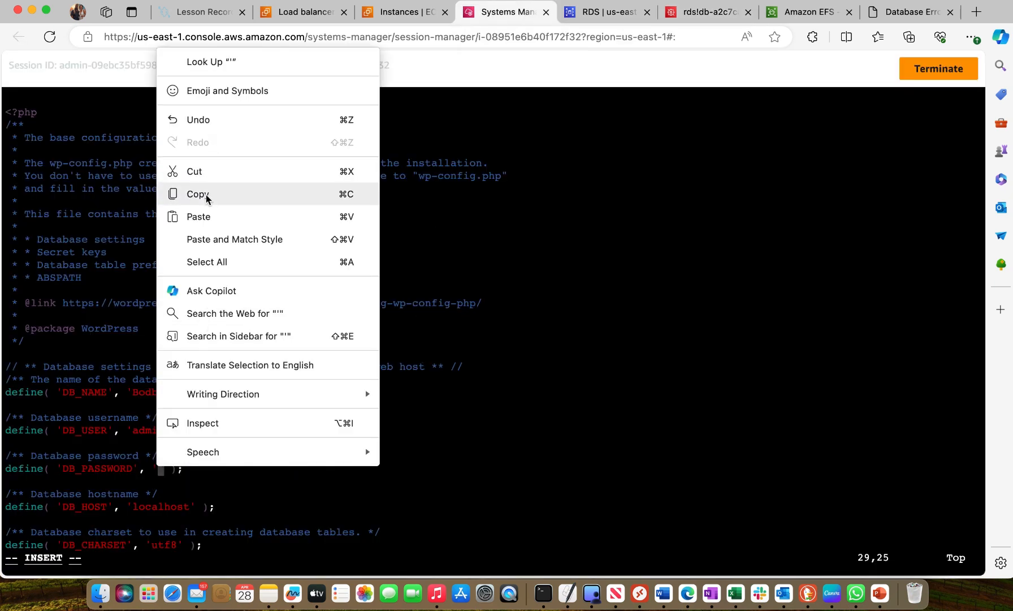
pyautogui.click(204, 216)
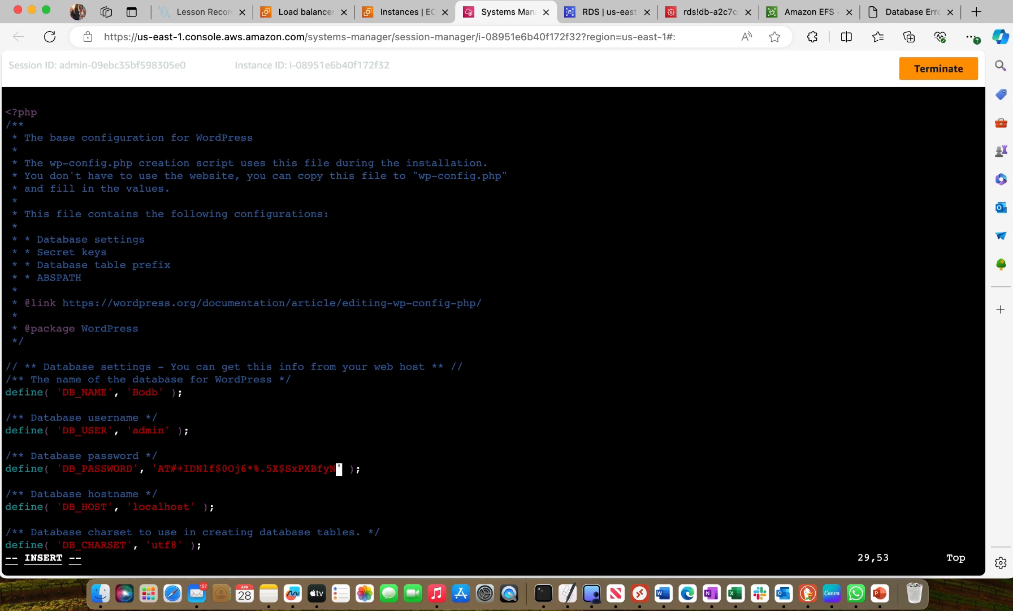
# Delete localhost from the DB_HOST setting in wp-config.php, leaving empty quotes
pyautogui.press('Down')
pyautogui.press('Down')
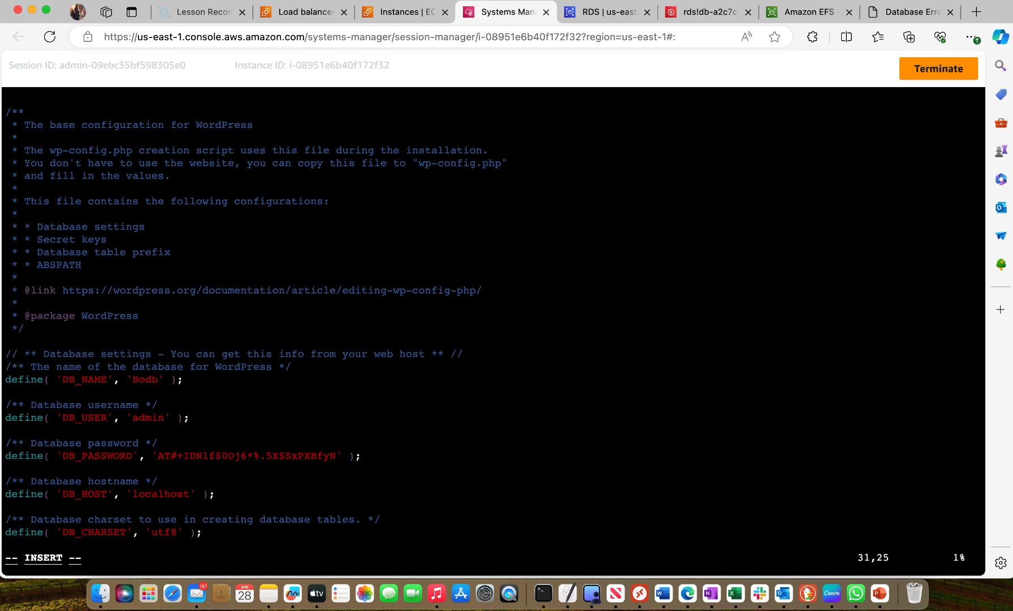
pyautogui.press('Down')
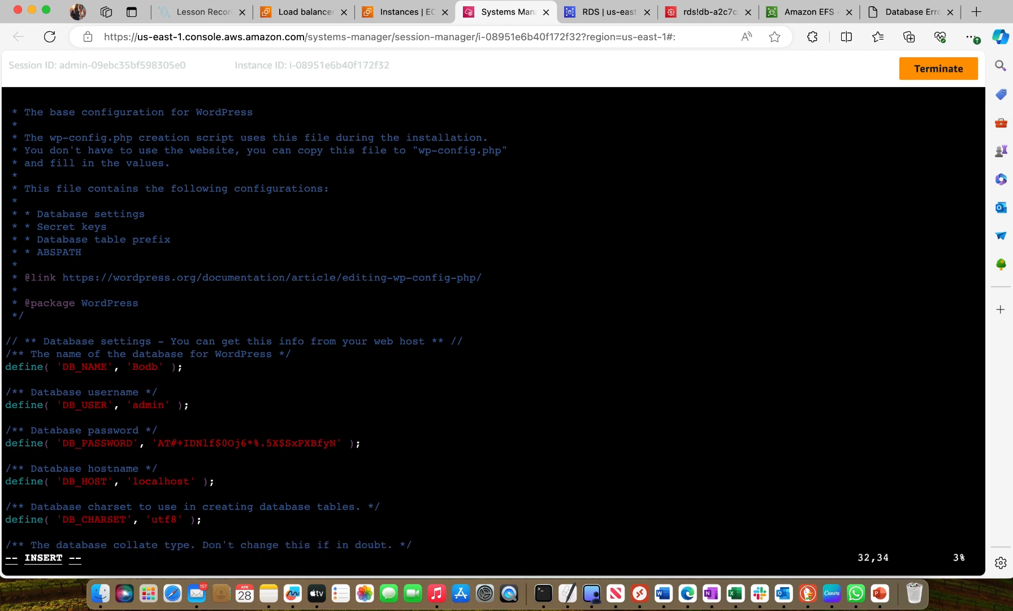
pyautogui.press('Left')
pyautogui.press('Left')
pyautogui.press('Left')
pyautogui.press('Left')
pyautogui.press('Left')
pyautogui.press('BackSpace')
pyautogui.press('BackSpace')
pyautogui.press('Right')
pyautogui.press('BackSpace')
pyautogui.press('BackSpace')
pyautogui.press('BackSpace')
pyautogui.press('BackSpace')
pyautogui.press('BackSpace')
pyautogui.press('BackSpace')
pyautogui.press('BackSpace')
# Copy the dmywordpressdb endpoint from the RDS console and paste dmywordpressdb.cjaq2uguw7a1.us-east-1.rds.amazonaws.com as the DB_HOST value
pyautogui.click(588, 11)
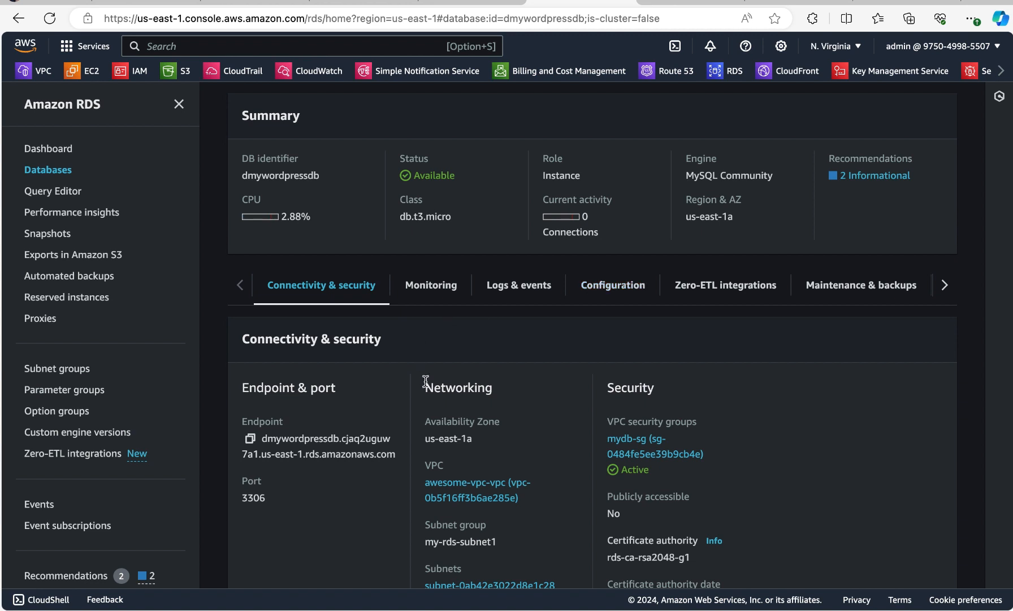
pyautogui.click(250, 440)
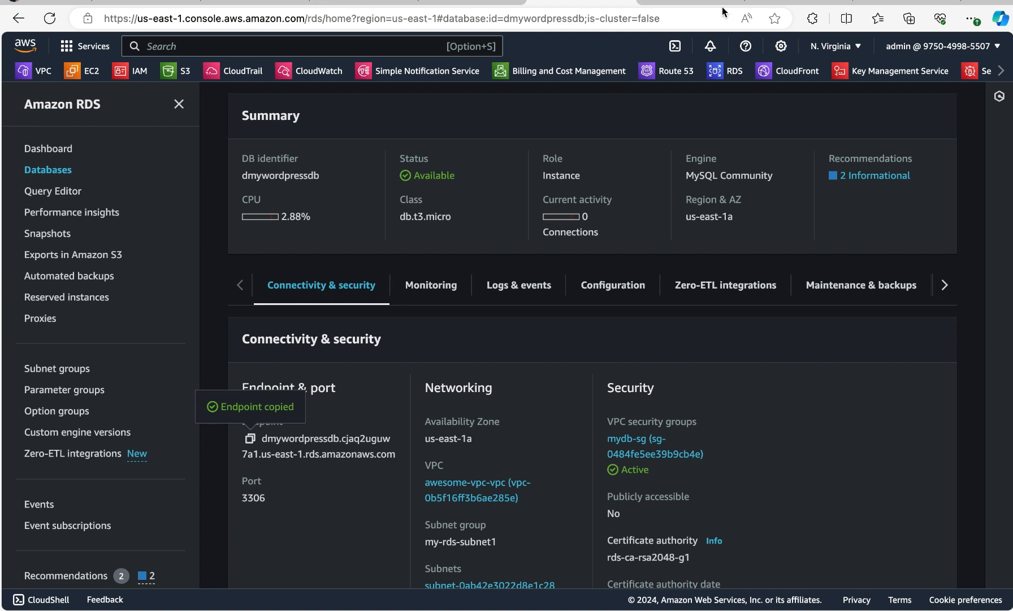
pyautogui.click(479, 4)
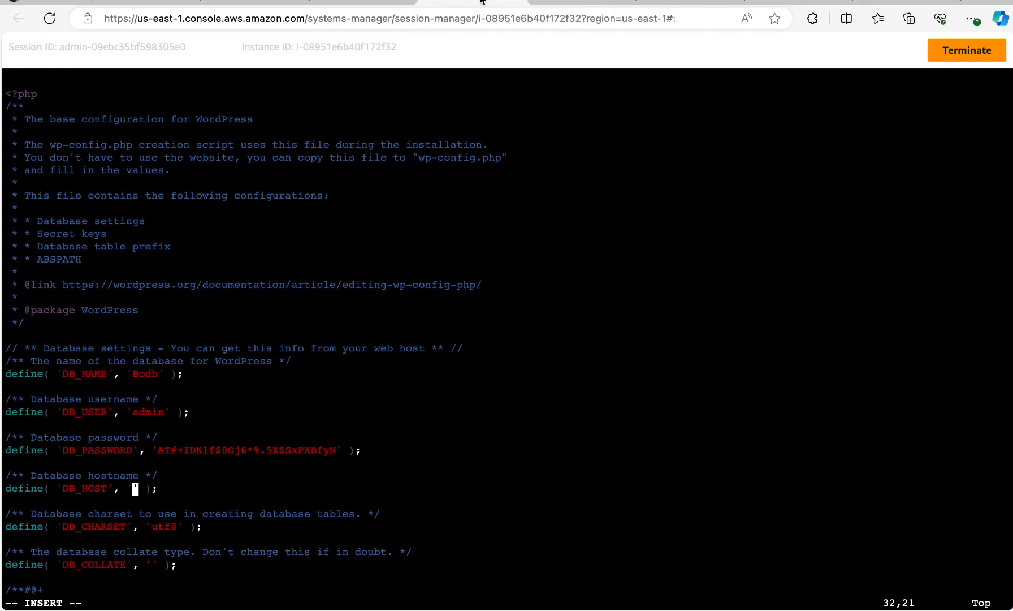
pyautogui.rightClick(134, 490)
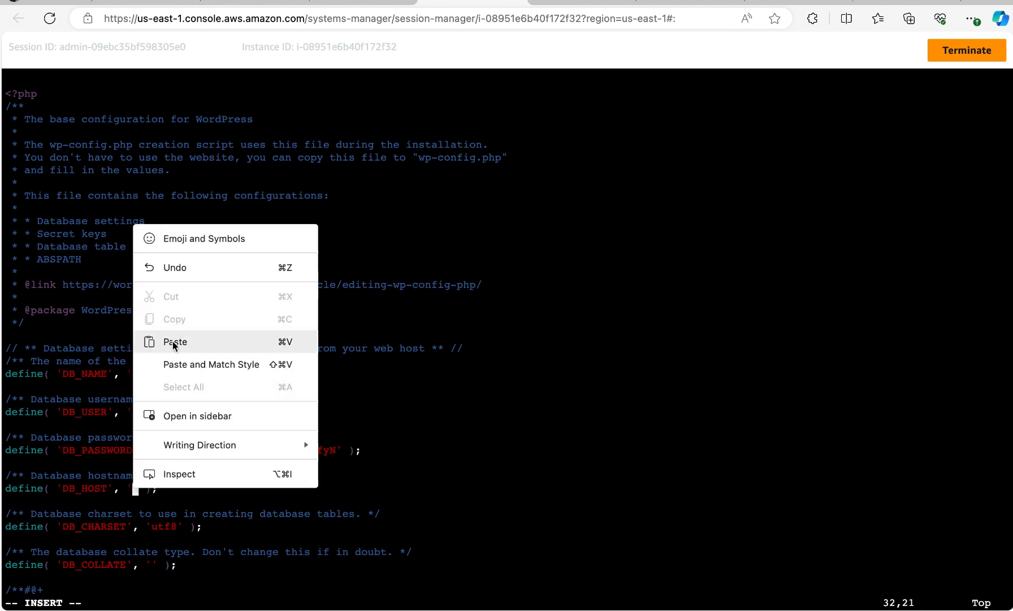
pyautogui.click(174, 341)
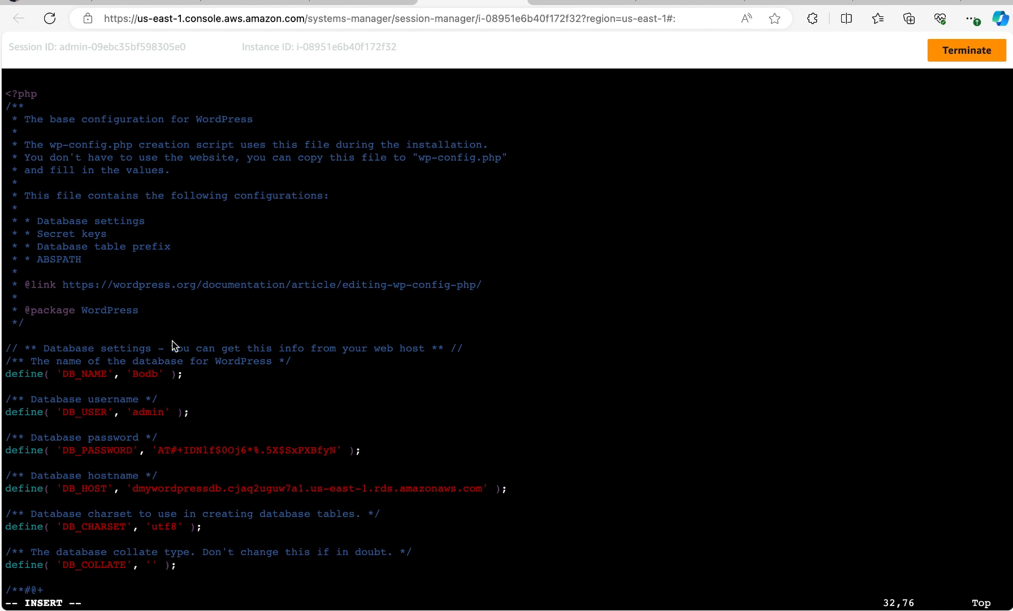
# Leave insert mode, then save wp-config.php and quit vi with :wq
pyautogui.press('Escape')
pyautogui.hotkey('shift', ';')
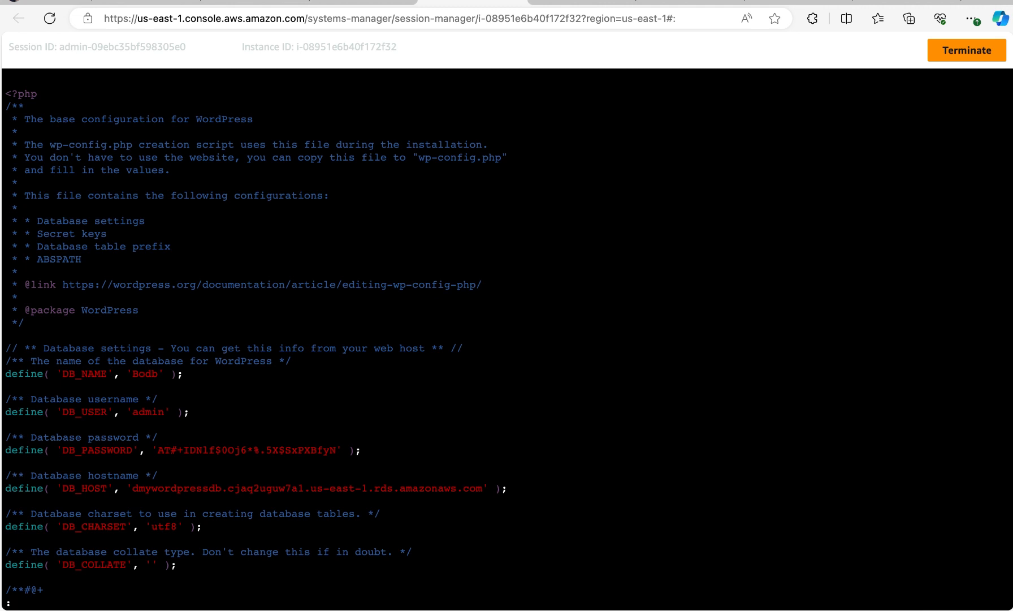
pyautogui.write('wq')
pyautogui.press('Return')
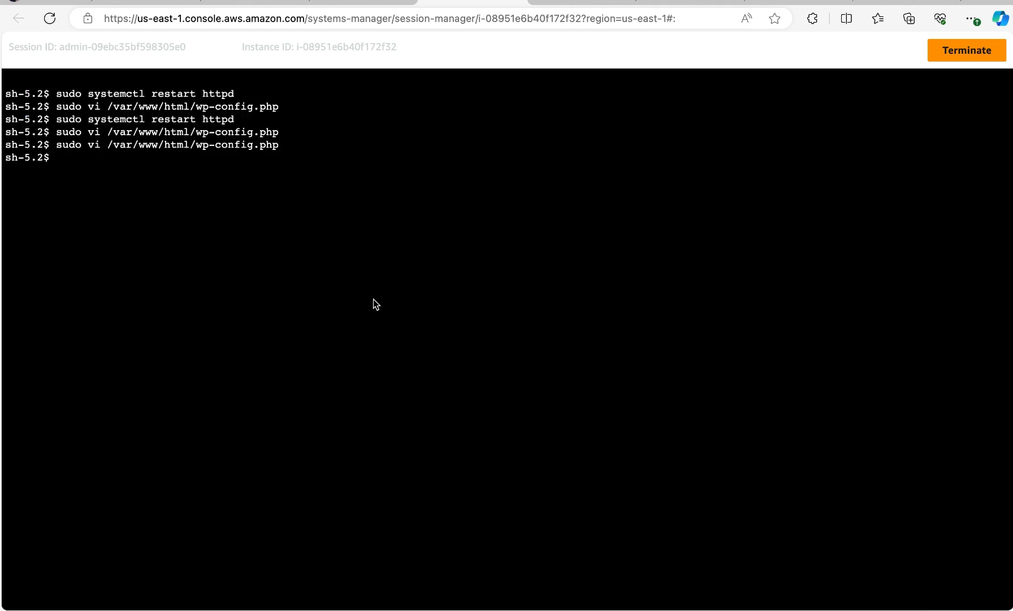
pyautogui.rightClick(448, 251)
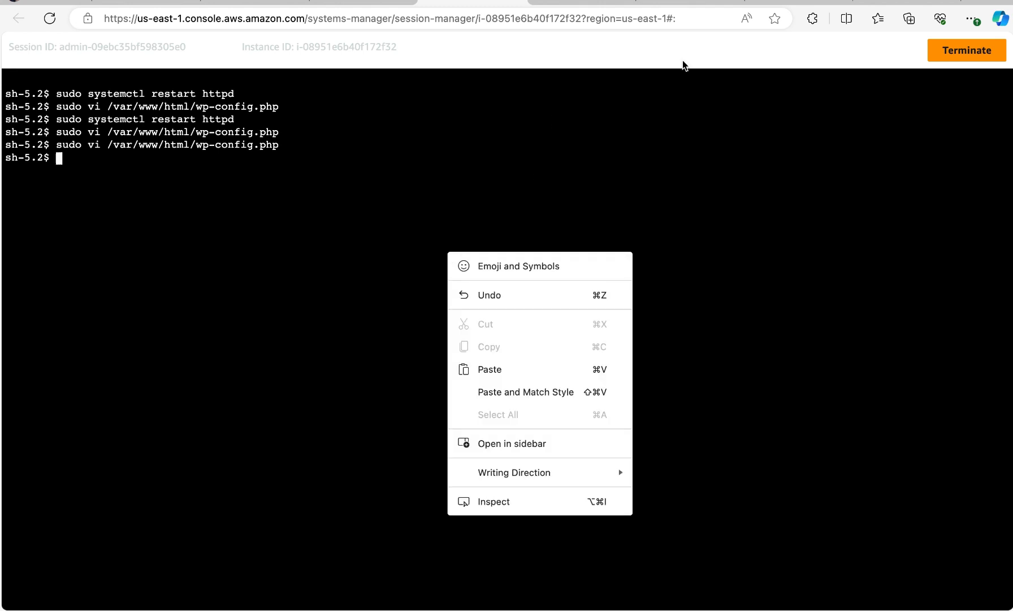
pyautogui.press('Escape')
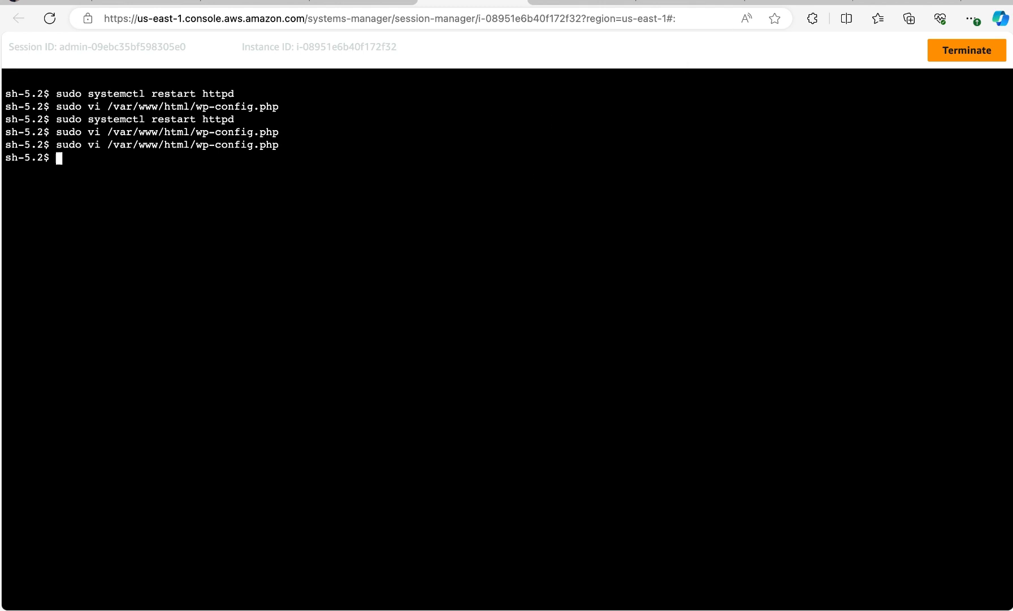
pyautogui.click(822, 1)
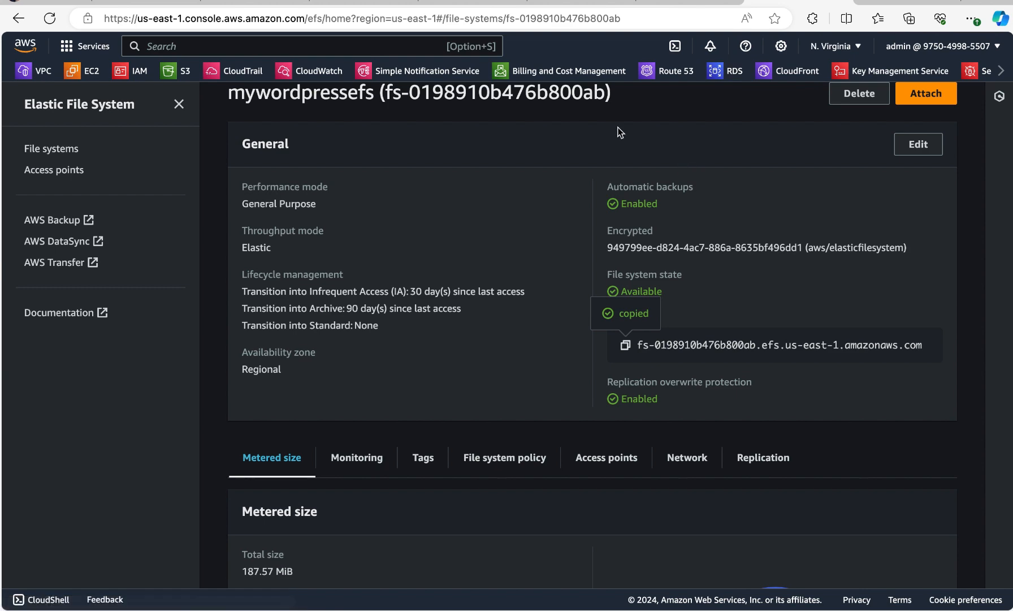
pyautogui.scroll(1, 608, 244)
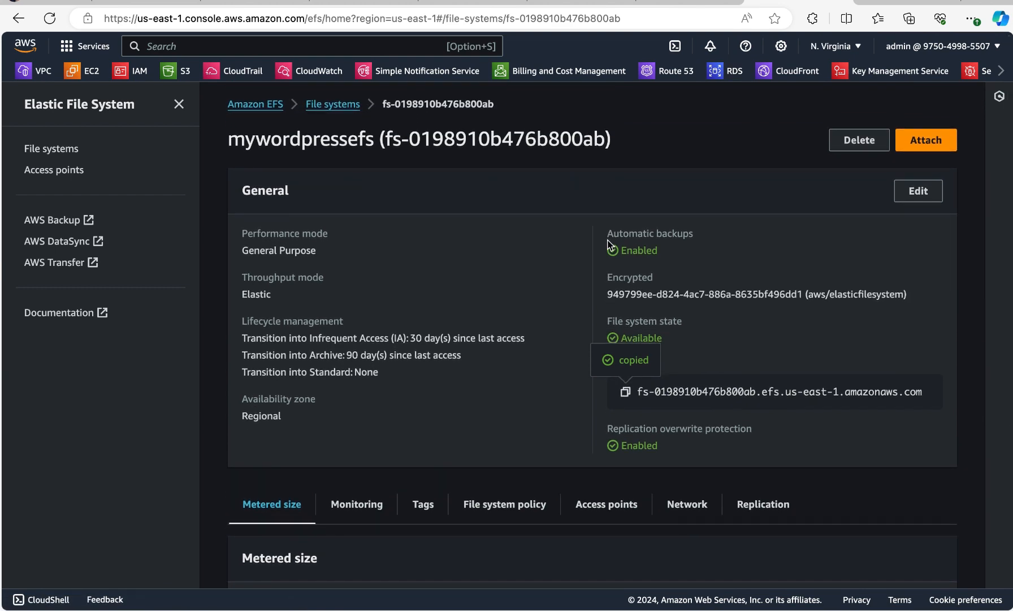
pyautogui.scroll(-5, 609, 244)
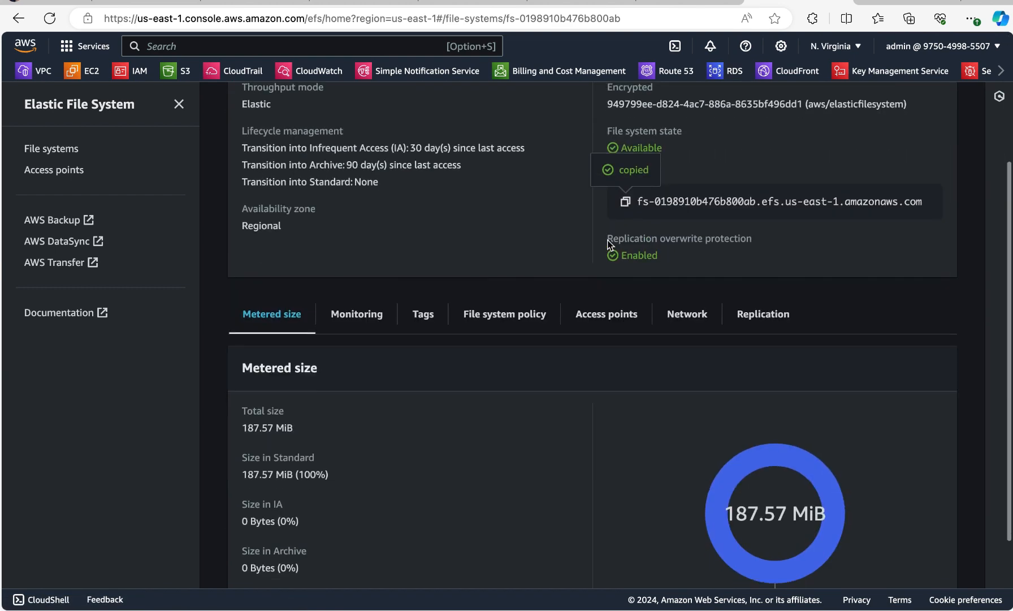
pyautogui.scroll(5, 607, 244)
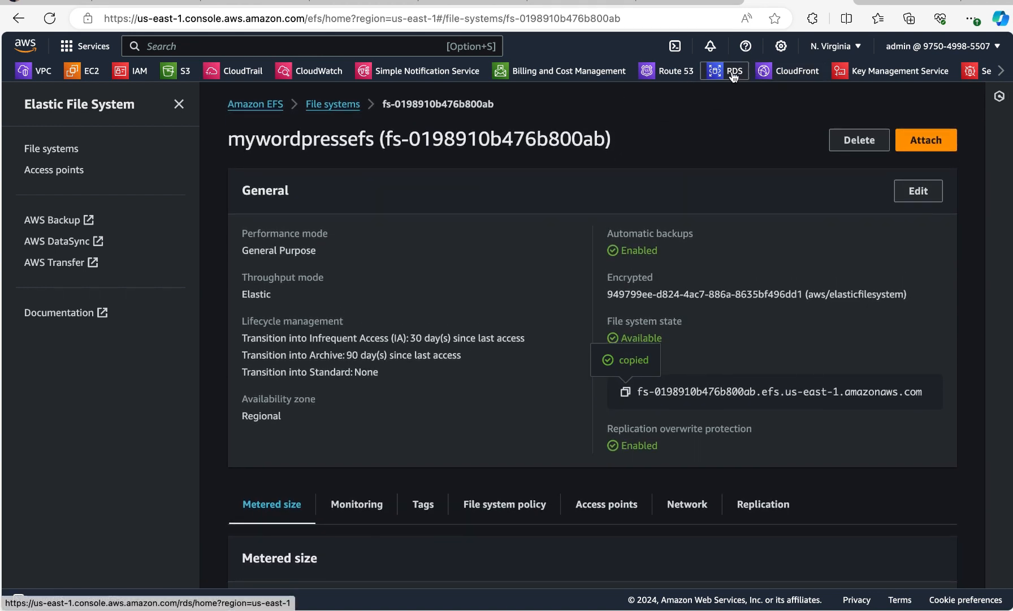
# Copy the DNS name of the mywordpressalb load balancer from the EC2 console
pyautogui.click(85, 71)
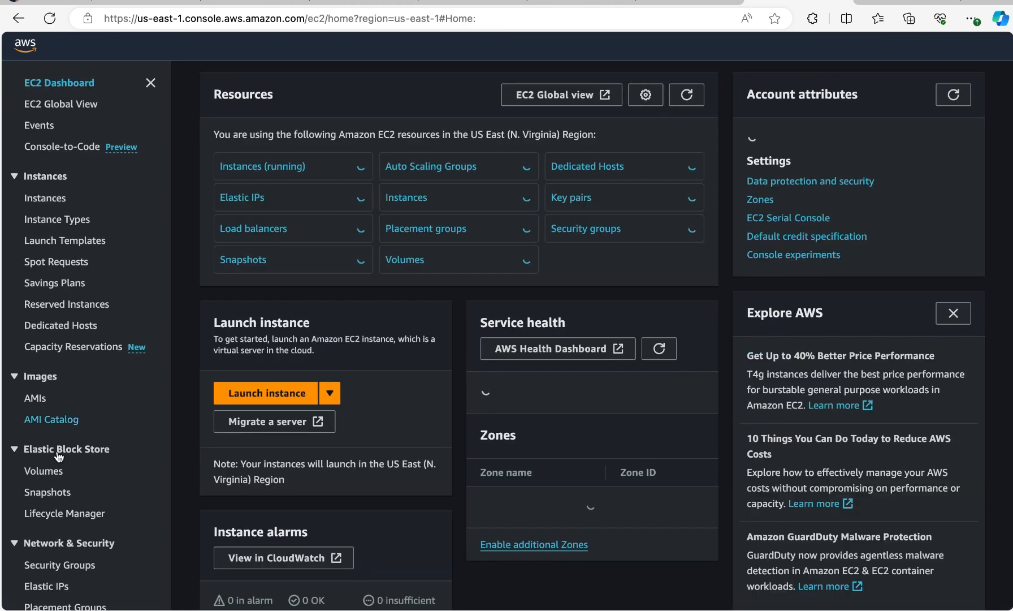
pyautogui.scroll(-5, 62, 470)
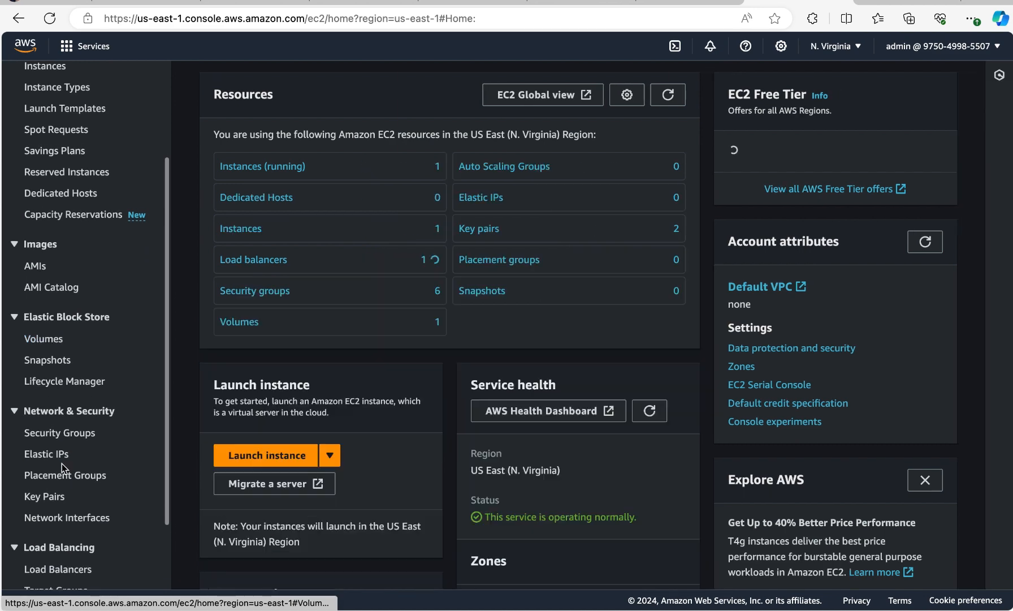
pyautogui.click(56, 522)
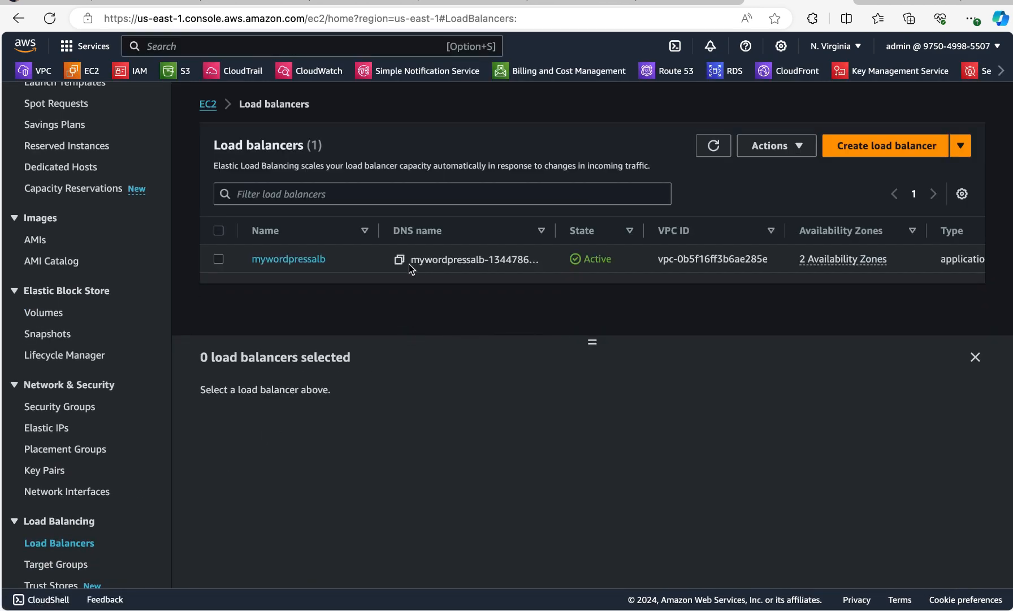
pyautogui.click(399, 260)
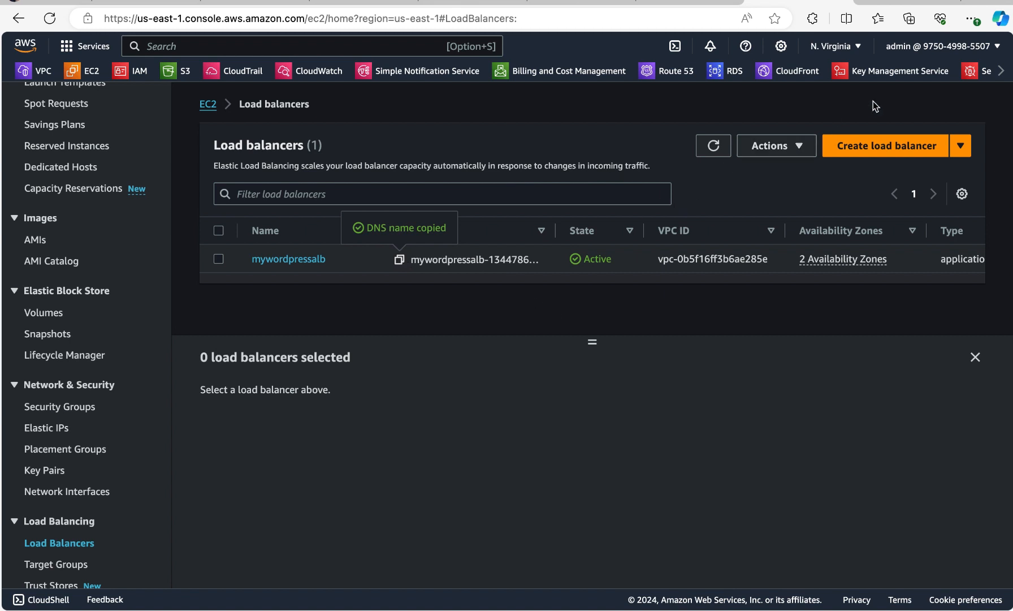
# Load the copied address mywordpressalb-1344786900.us-east-1.elb.amazonaws.com in a new browser tab
pyautogui.moveTo(863, 19)
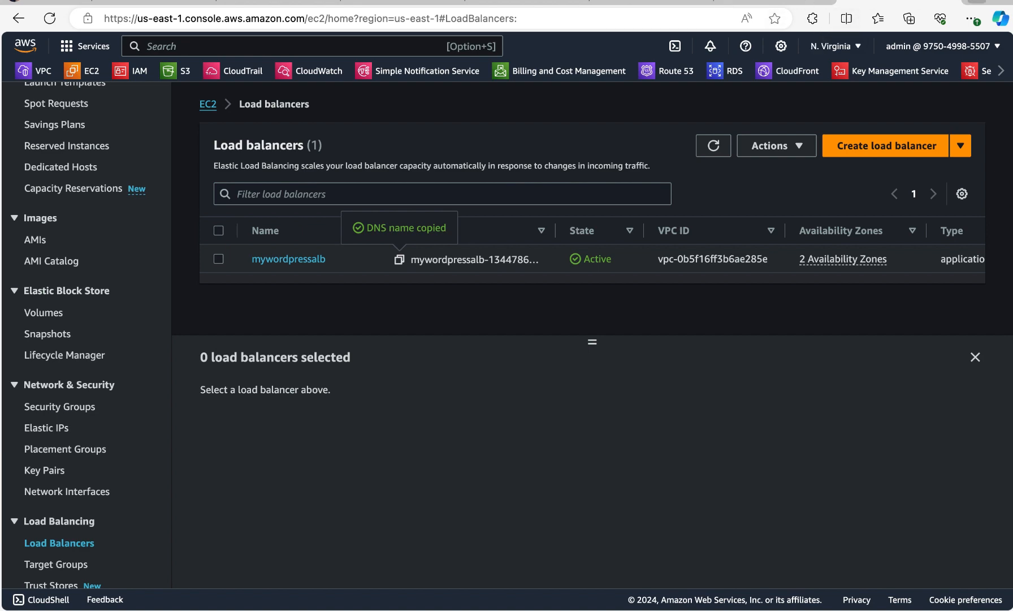
pyautogui.click(977, 2)
pyautogui.rightClick(720, 17)
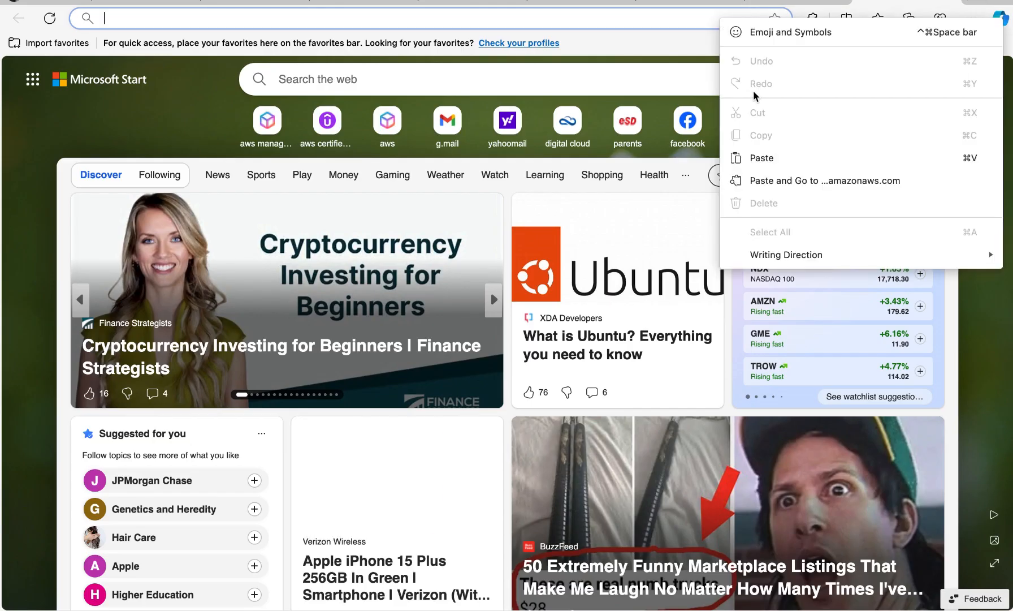
pyautogui.click(765, 148)
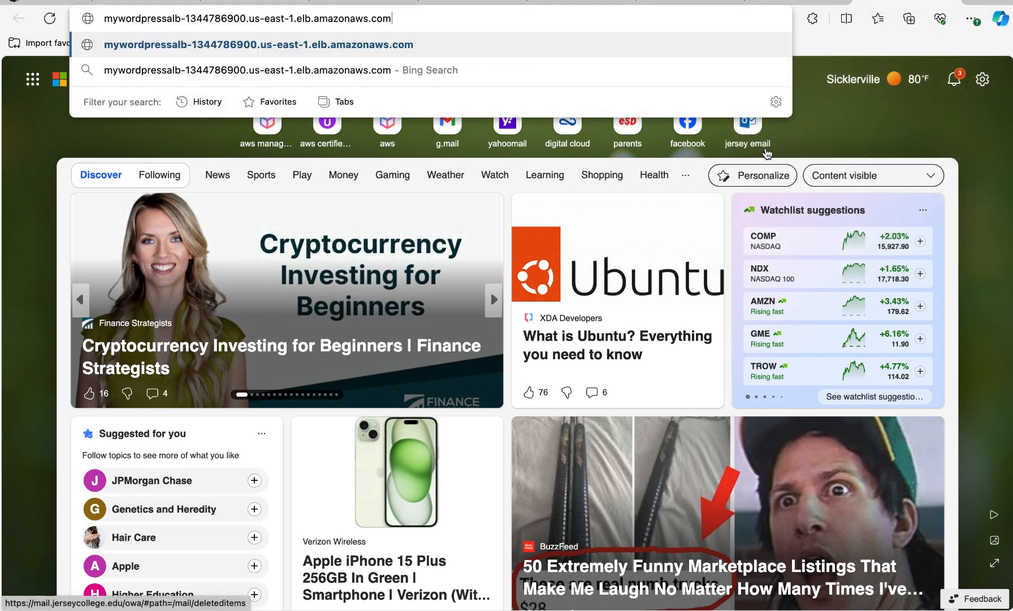
pyautogui.press('Return')
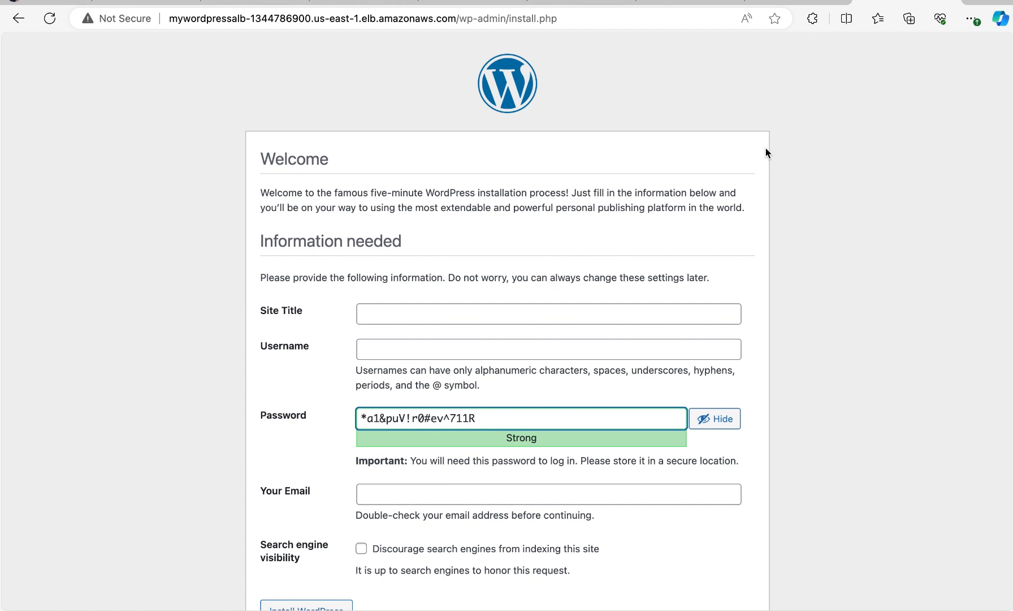
# Set the WordPress site title to BlontumTech using the saved form data
pyautogui.scroll(-2, 766, 151)
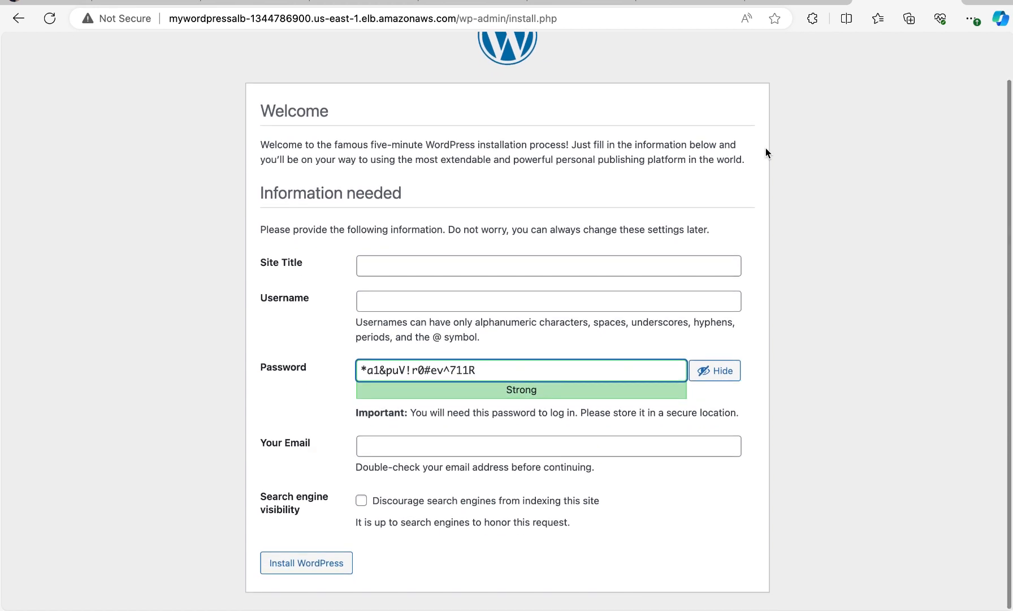
pyautogui.scroll(2, 766, 151)
pyautogui.scroll(-2, 767, 150)
pyautogui.scroll(2, 766, 149)
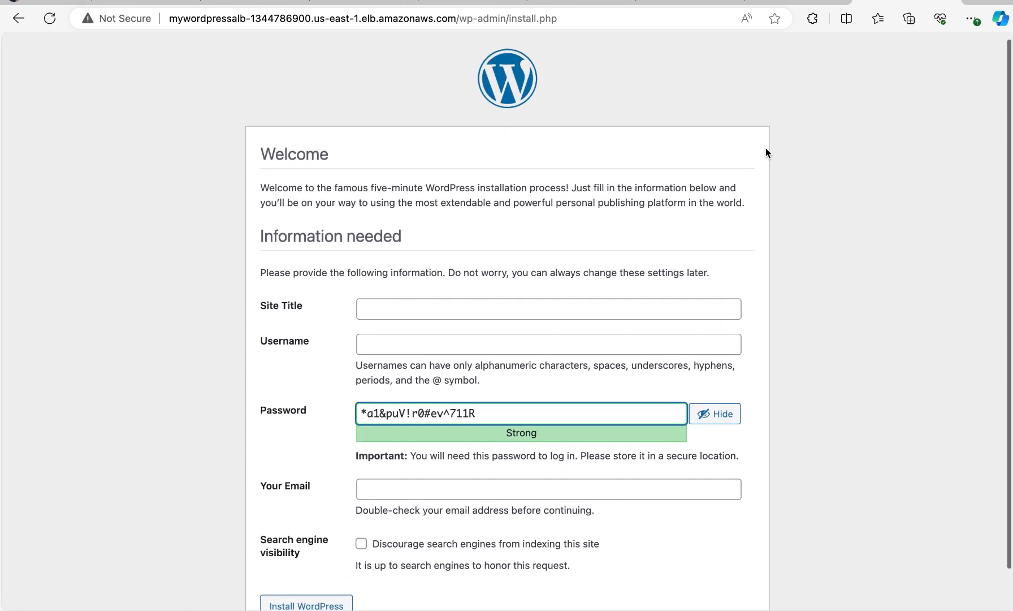
pyautogui.scroll(-1, 766, 152)
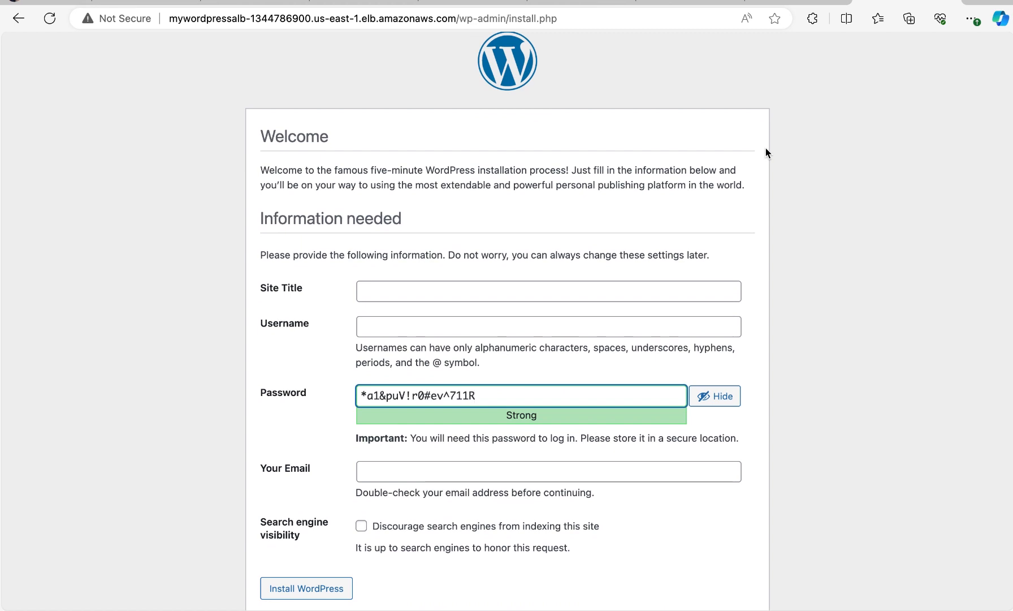
pyautogui.scroll(-1, 766, 151)
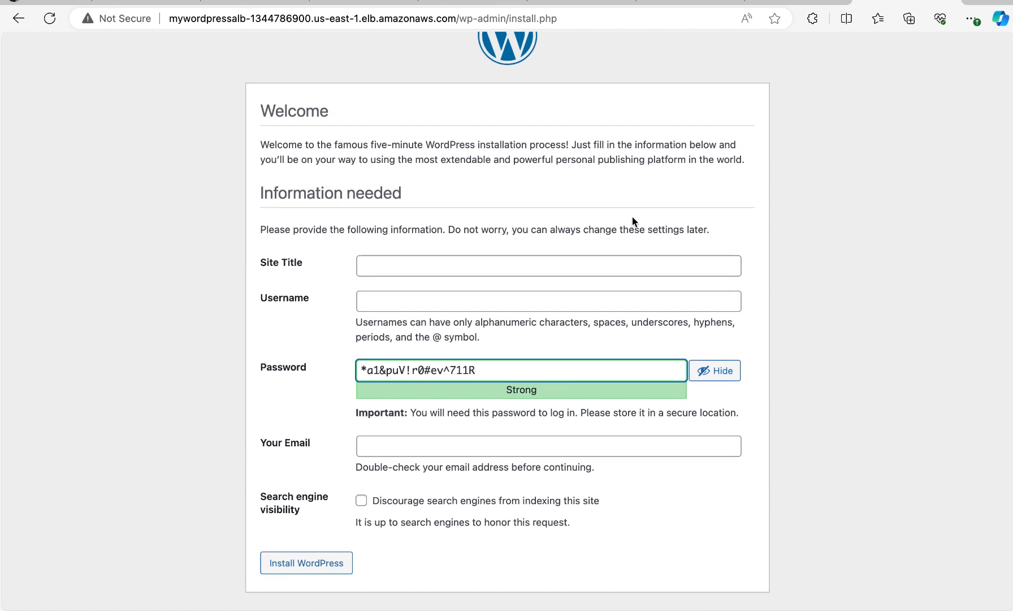
pyautogui.click(512, 268)
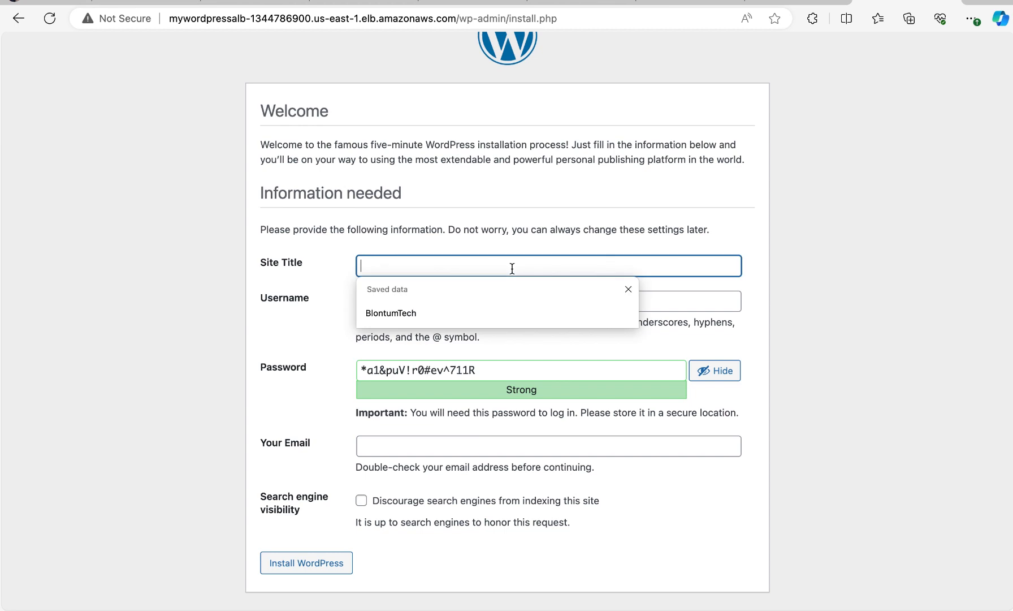
pyautogui.click(495, 311)
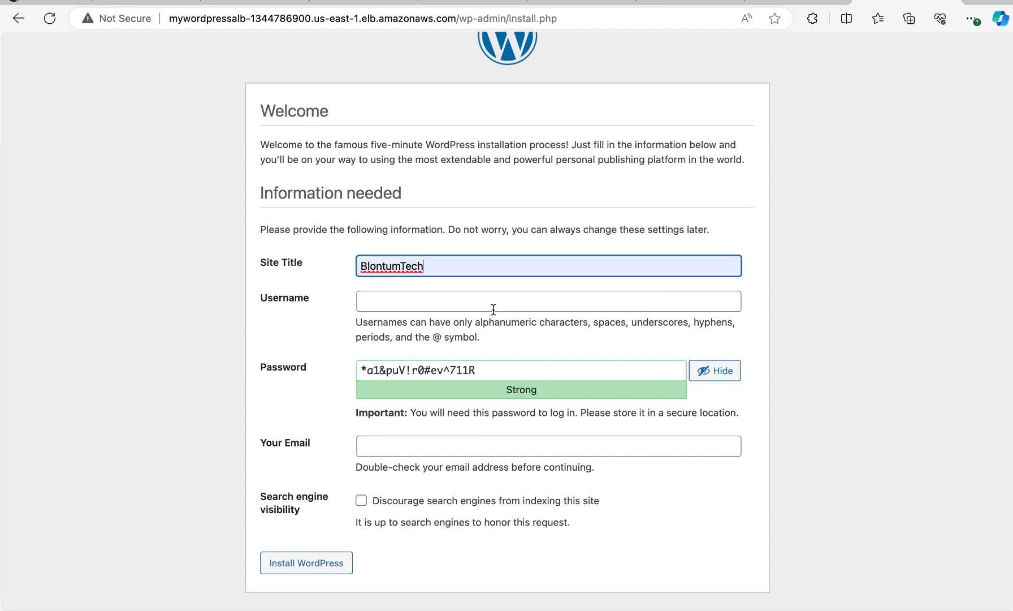
# Fill in the WordPress admin username with the saved entry
pyautogui.click(485, 296)
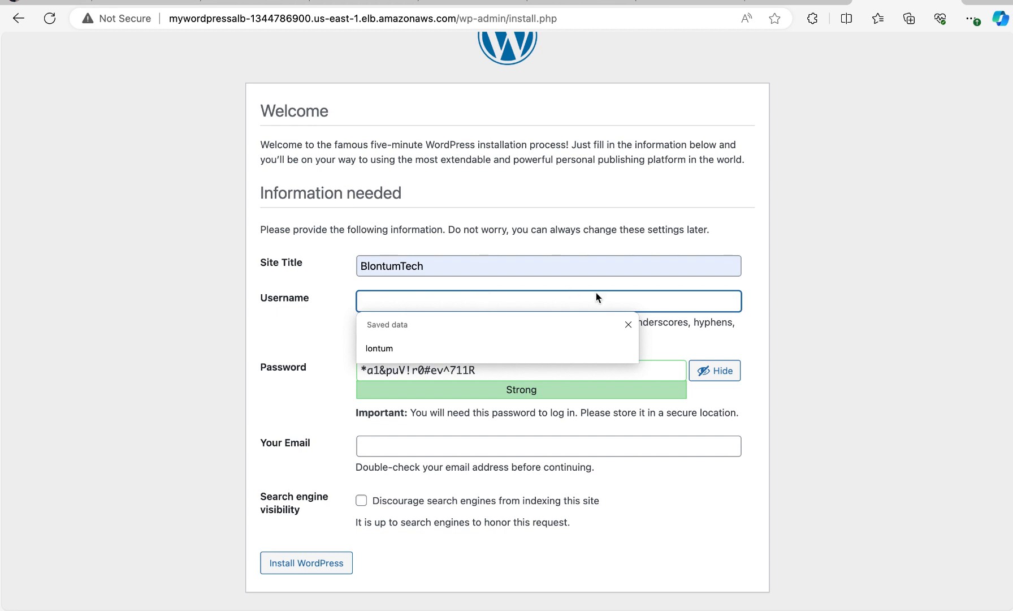
pyautogui.click(799, 269)
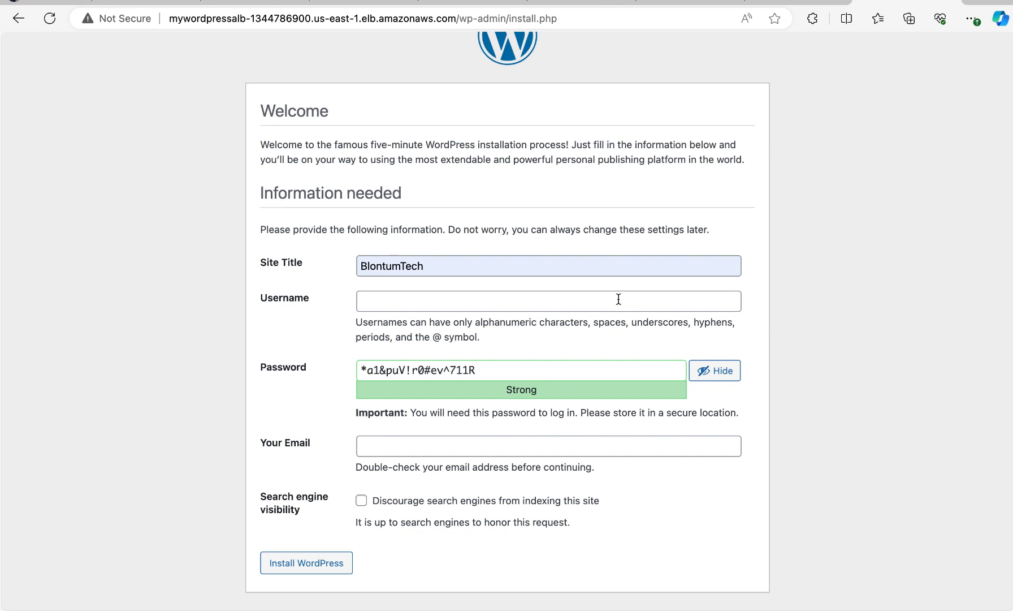
pyautogui.click(572, 306)
pyautogui.click(412, 348)
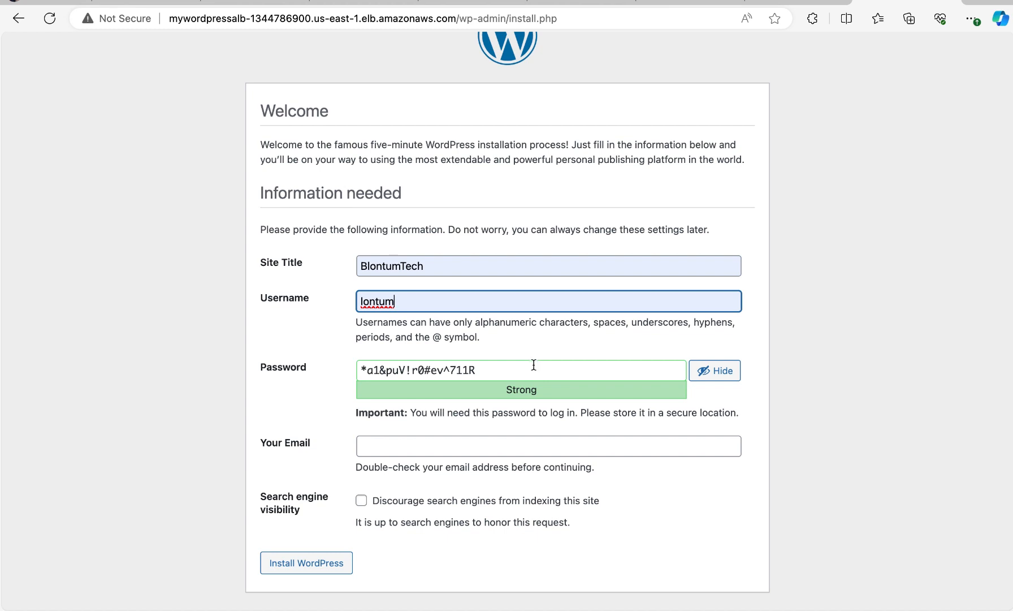
# Clear the generated password from the WordPress password field
pyautogui.click(717, 374)
pyautogui.click(717, 373)
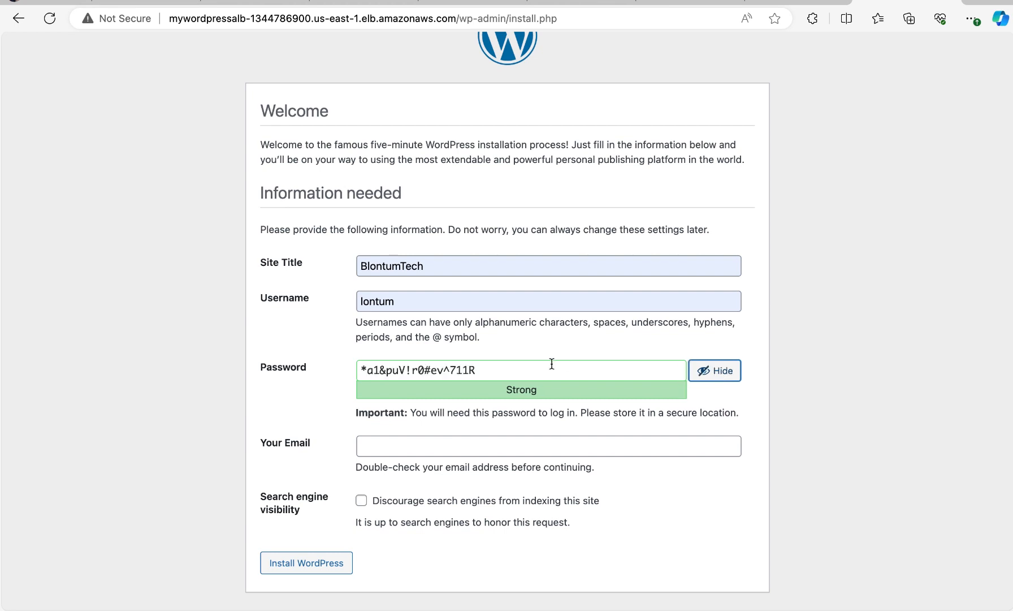
pyautogui.click(505, 371)
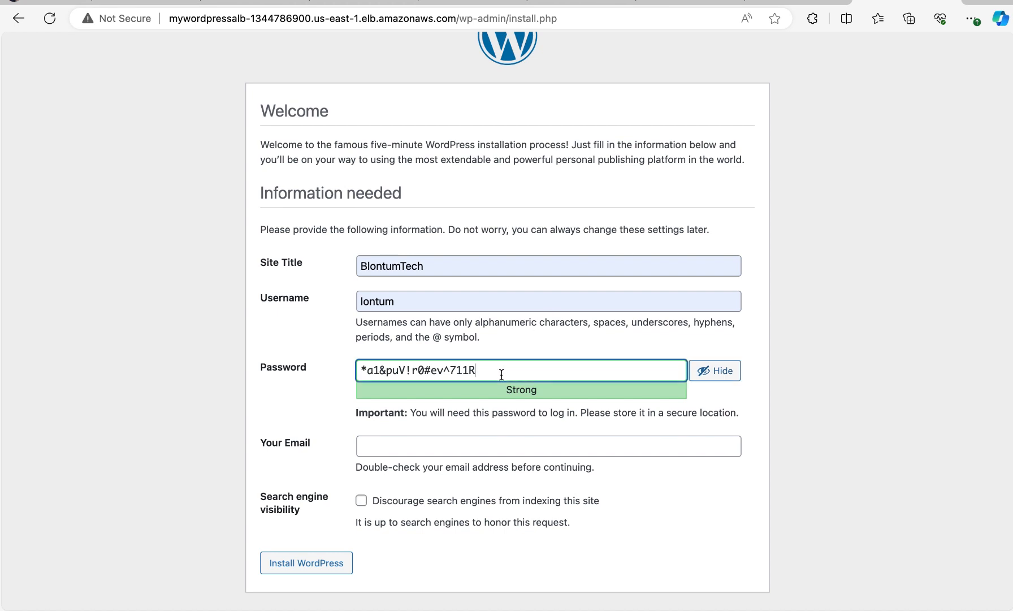
pyautogui.press('BackSpace')
pyautogui.press('BackSpace')
pyautogui.press('BackSpace')
pyautogui.press('BackSpace')
pyautogui.press('BackSpace')
pyautogui.press('BackSpace')
pyautogui.press('BackSpace')
pyautogui.press('BackSpace')
pyautogui.press('BackSpace')
pyautogui.press('BackSpace')
pyautogui.press('BackSpace')
pyautogui.press('BackSpace')
pyautogui.press('BackSpace')
pyautogui.press('BackSpace')
pyautogui.press('BackSpace')
pyautogui.press('BackSpace')
pyautogui.press('BackSpace')
pyautogui.press('BackSpace')
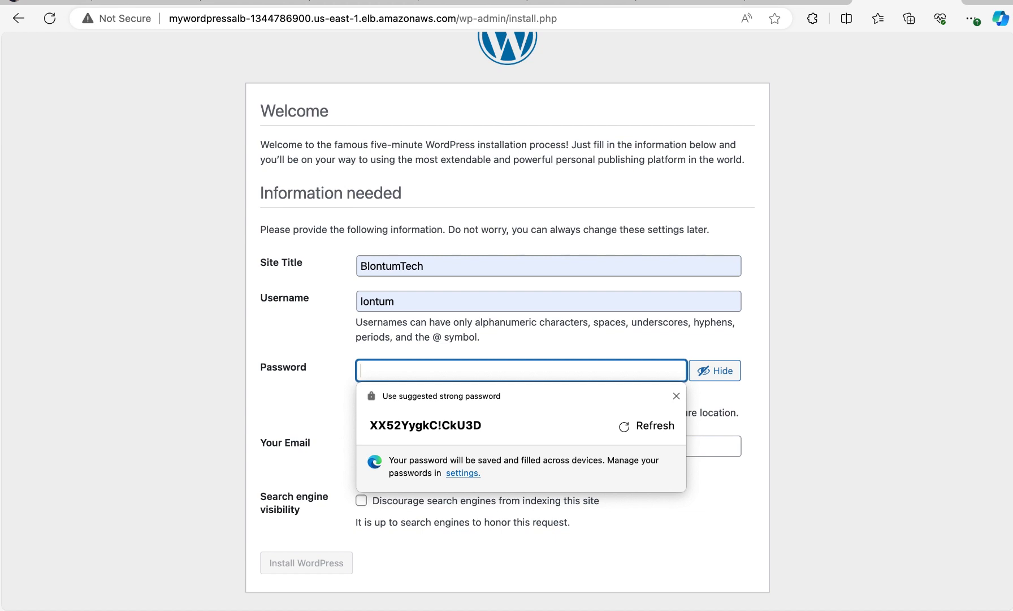
# Try a custom account password in the password field, mask its characters, and erase it
pyautogui.write('P')
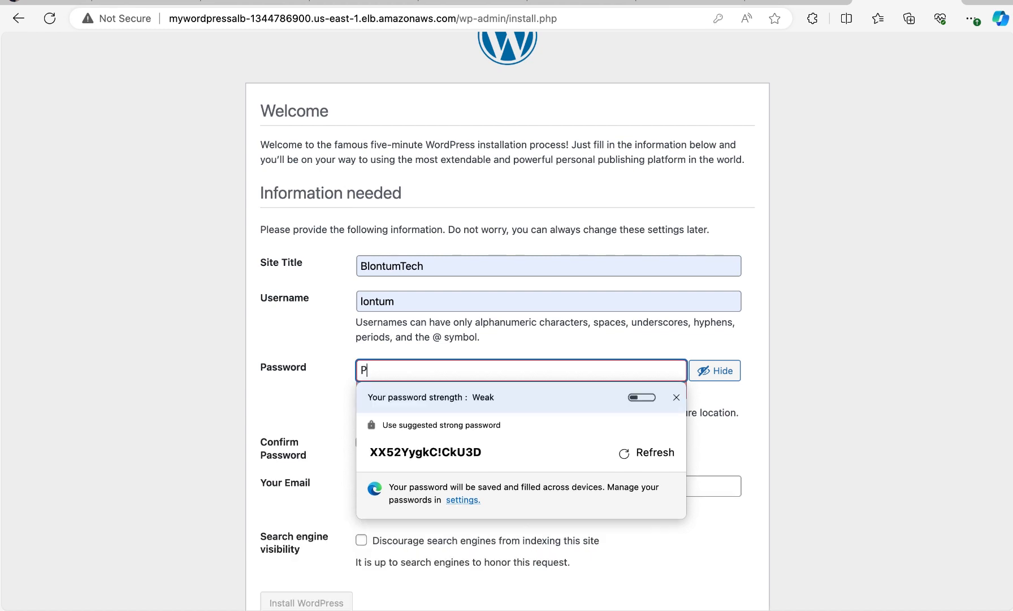
pyautogui.write('ass')
pyautogui.click(717, 371)
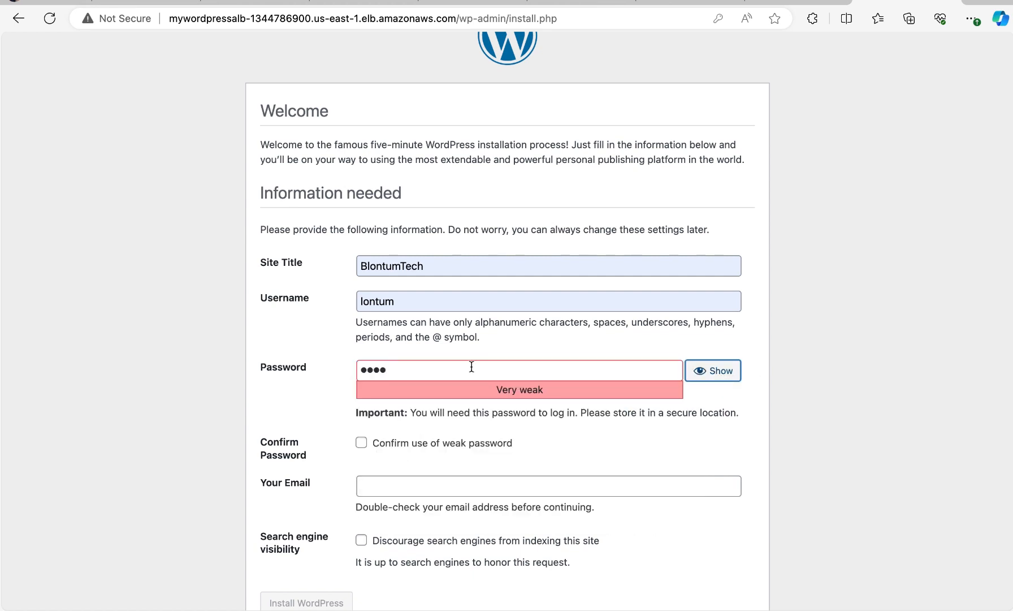
pyautogui.click(447, 371)
pyautogui.press('BackSpace')
pyautogui.press('BackSpace')
pyautogui.press('BackSpace')
pyautogui.press('BackSpace')
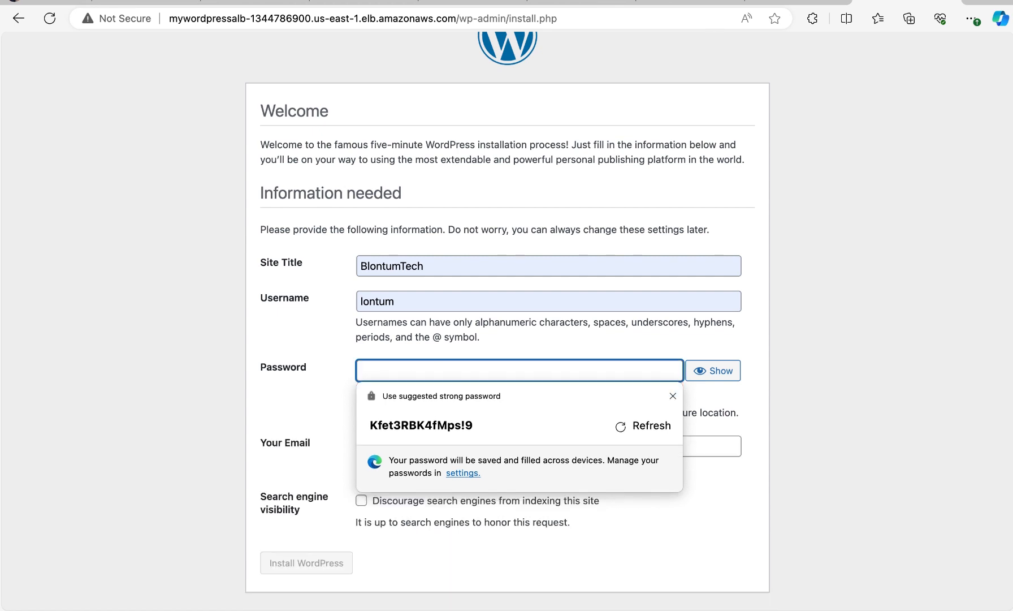
# Try a longer account password in the masked password field, then delete it and dismiss the password suggestion
pyautogui.write('••••')
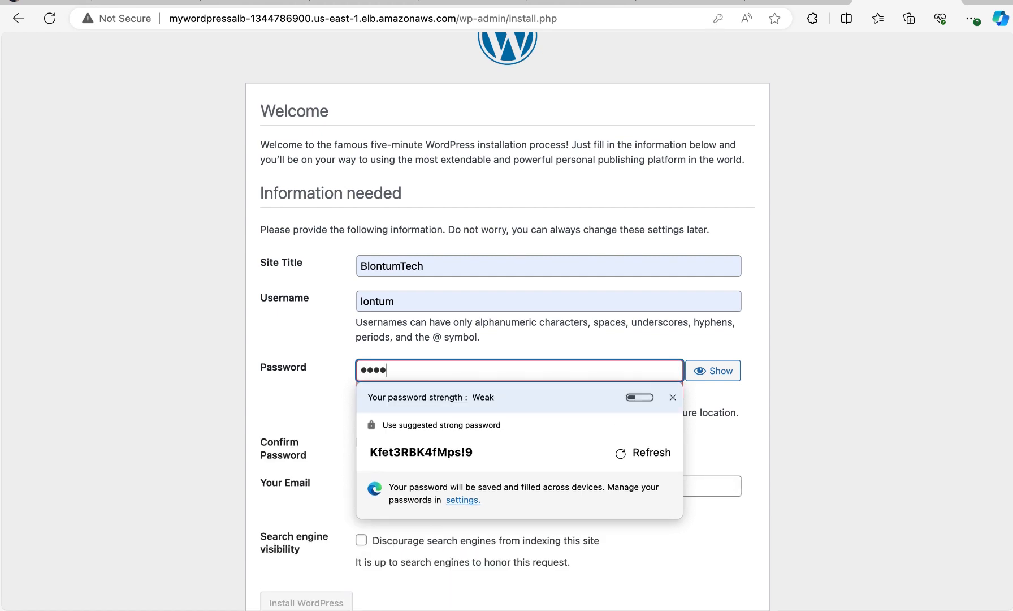
pyautogui.write('•••••••••')
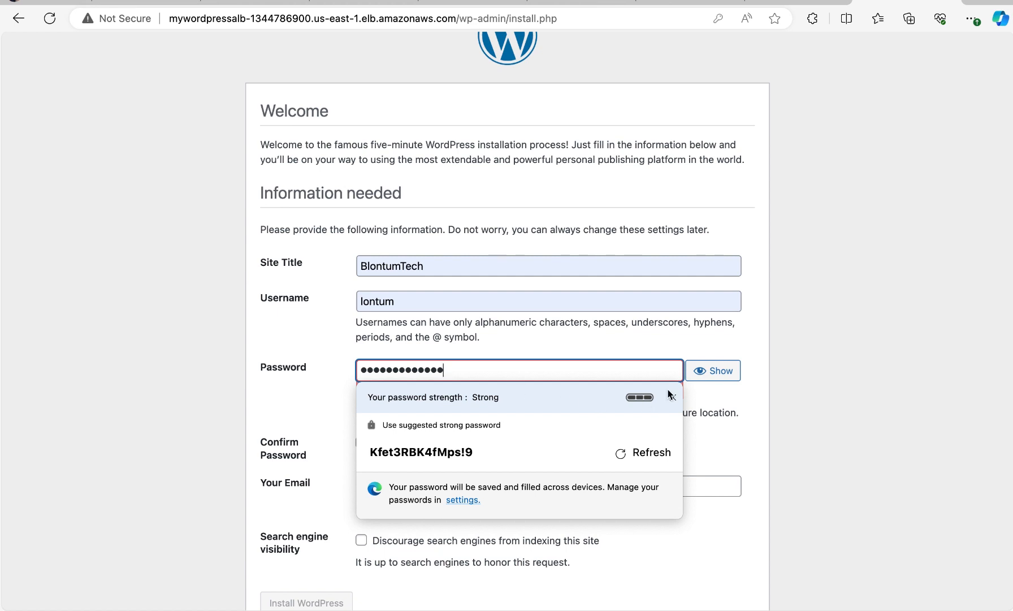
pyautogui.press('BackSpace')
pyautogui.press('BackSpace')
pyautogui.press('BackSpace')
pyautogui.press('BackSpace')
pyautogui.press('BackSpace')
pyautogui.press('BackSpace')
pyautogui.press('BackSpace')
pyautogui.press('BackSpace')
pyautogui.press('BackSpace')
pyautogui.press('BackSpace')
pyautogui.press('BackSpace')
pyautogui.press('BackSpace')
pyautogui.press('BackSpace')
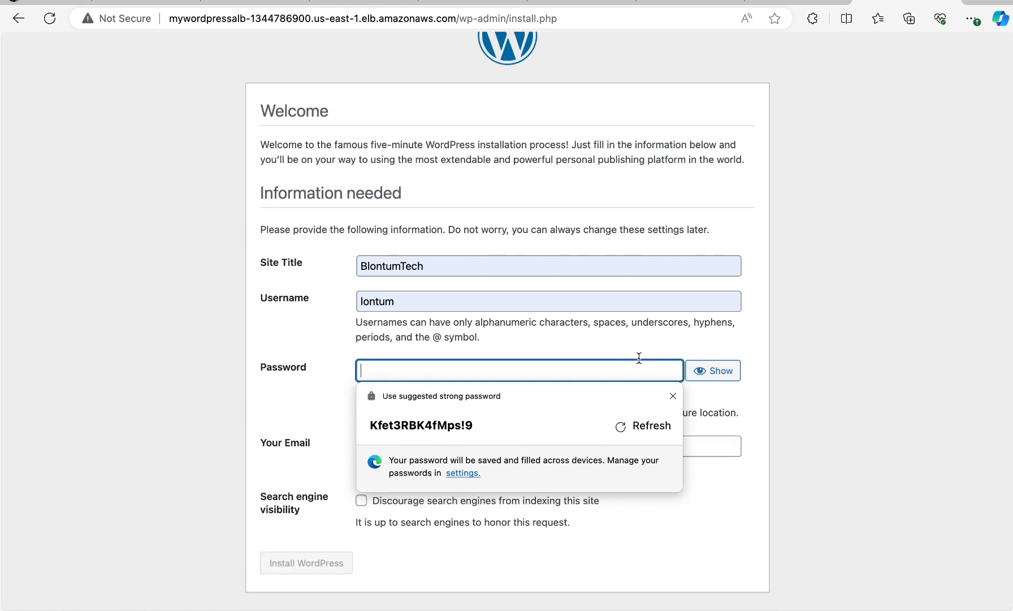
pyautogui.click(859, 88)
# Copy the database password from the RDS secret in Secrets Manager and paste it into the WordPress password field
pyautogui.moveTo(649, 2)
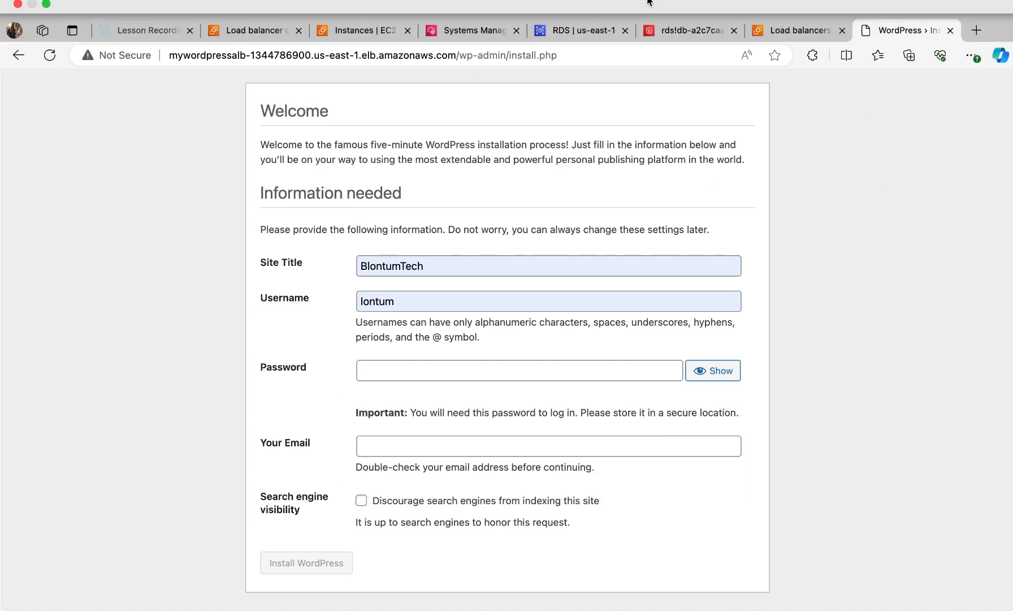
pyautogui.click(681, 27)
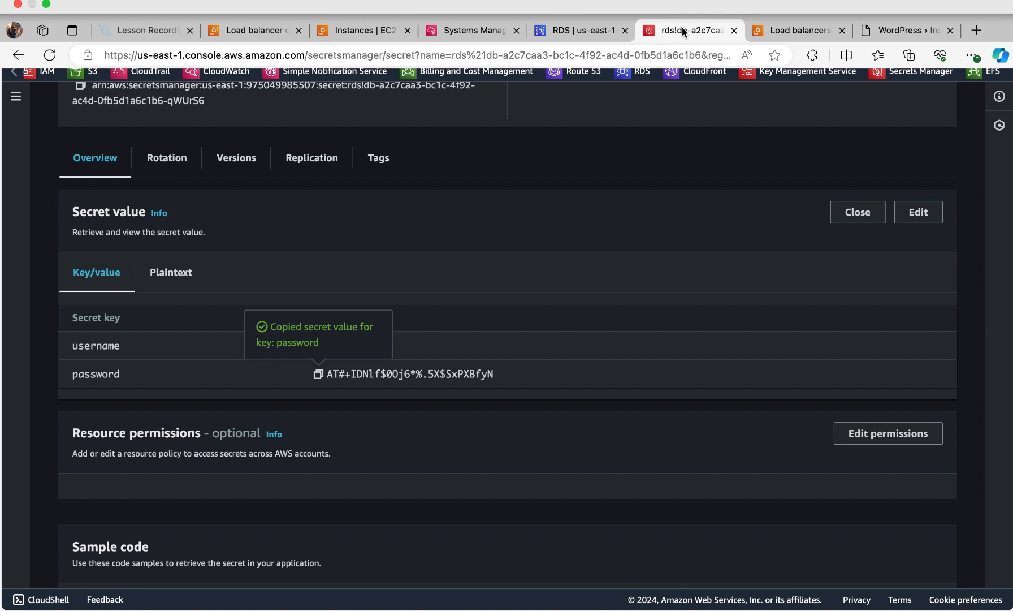
pyautogui.click(318, 373)
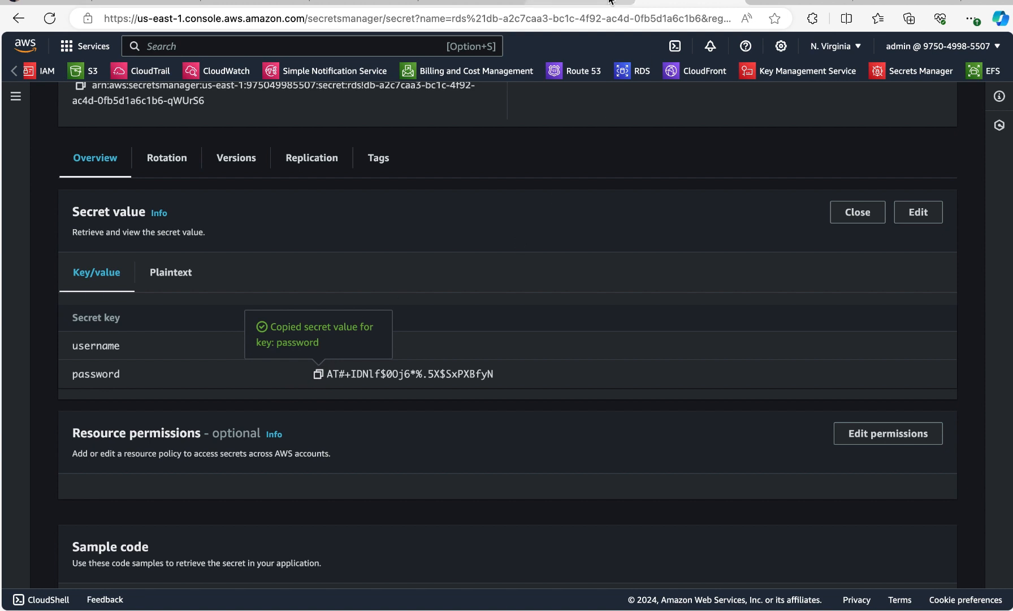
pyautogui.click(899, 29)
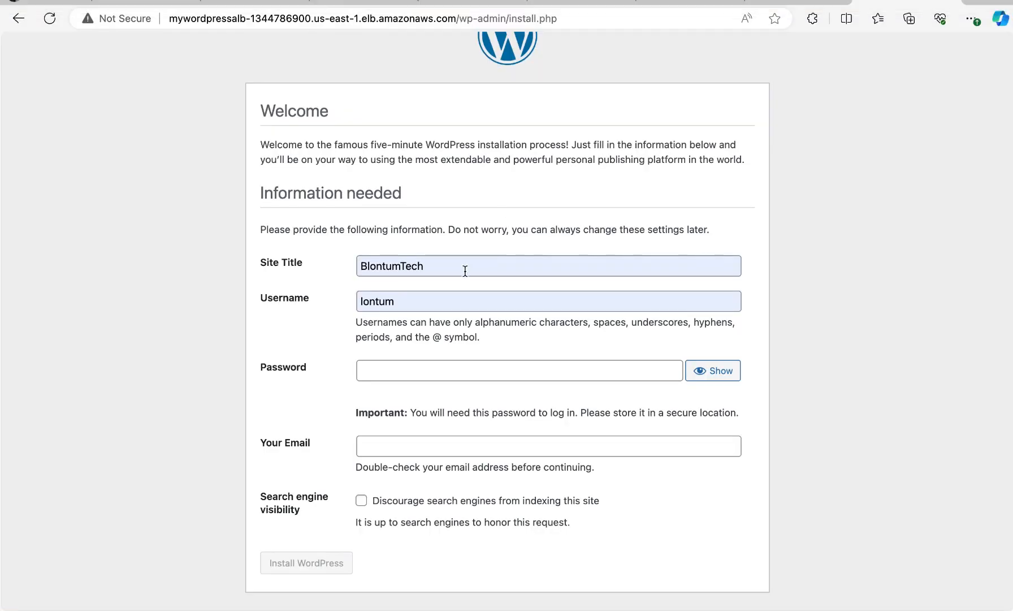
pyautogui.click(374, 370)
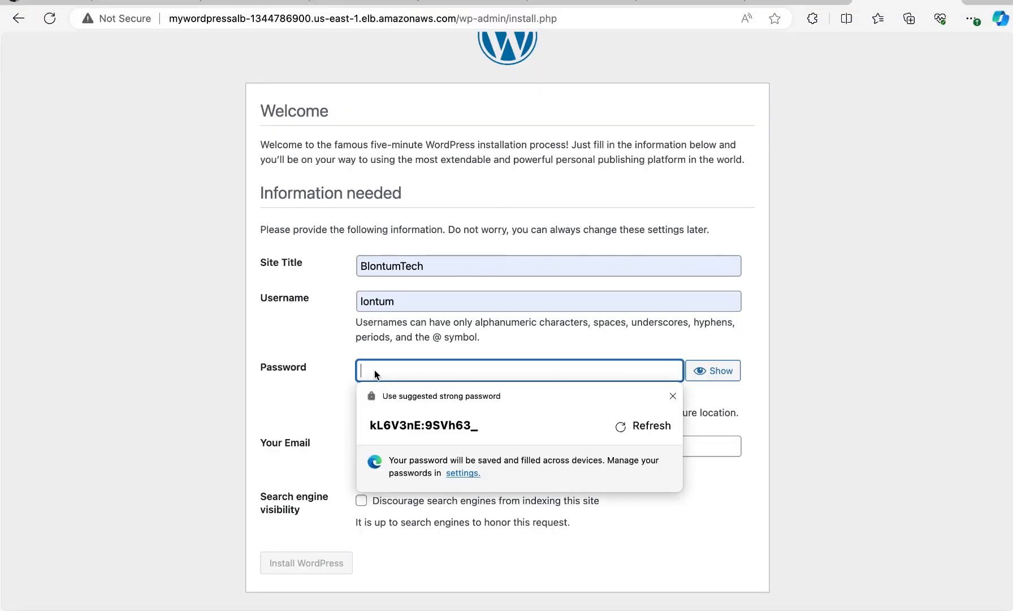
pyautogui.rightClick(375, 370)
pyautogui.click(416, 254)
pyautogui.click(788, 381)
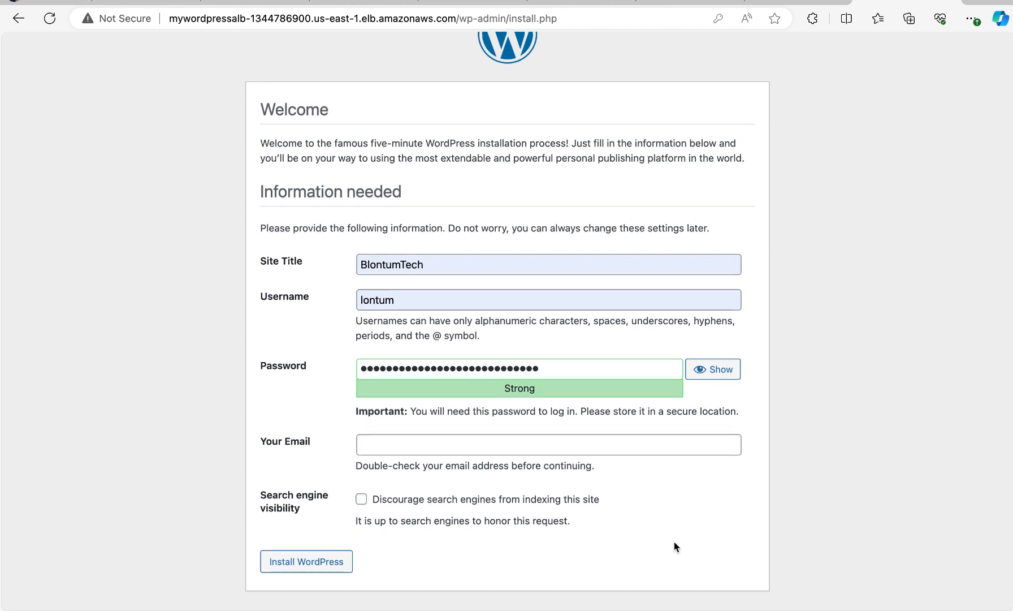
# Fill in the admin's e-mail address from the saved entries and install WordPress
pyautogui.click(618, 442)
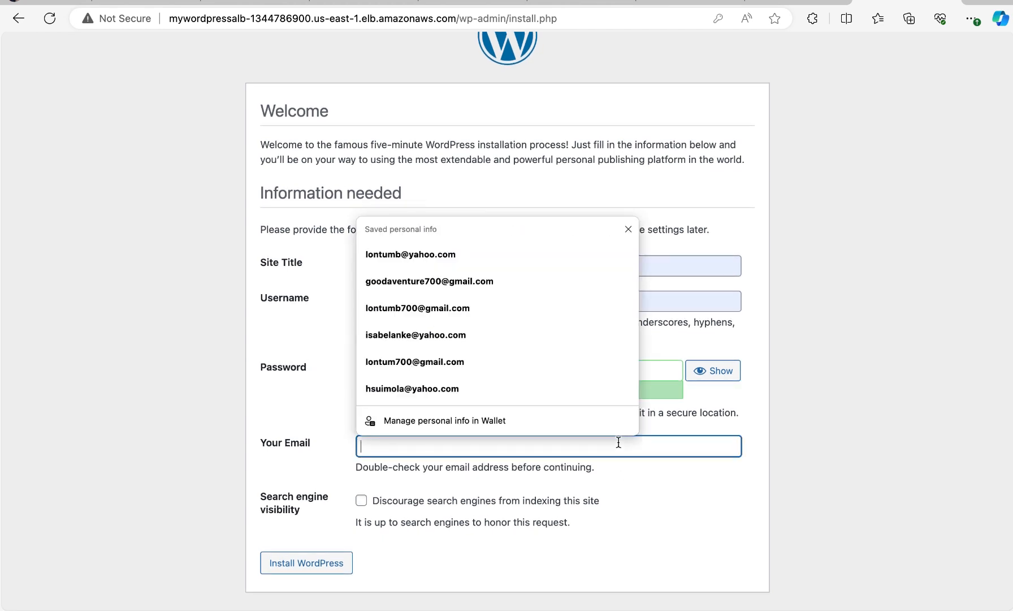
pyautogui.click(519, 283)
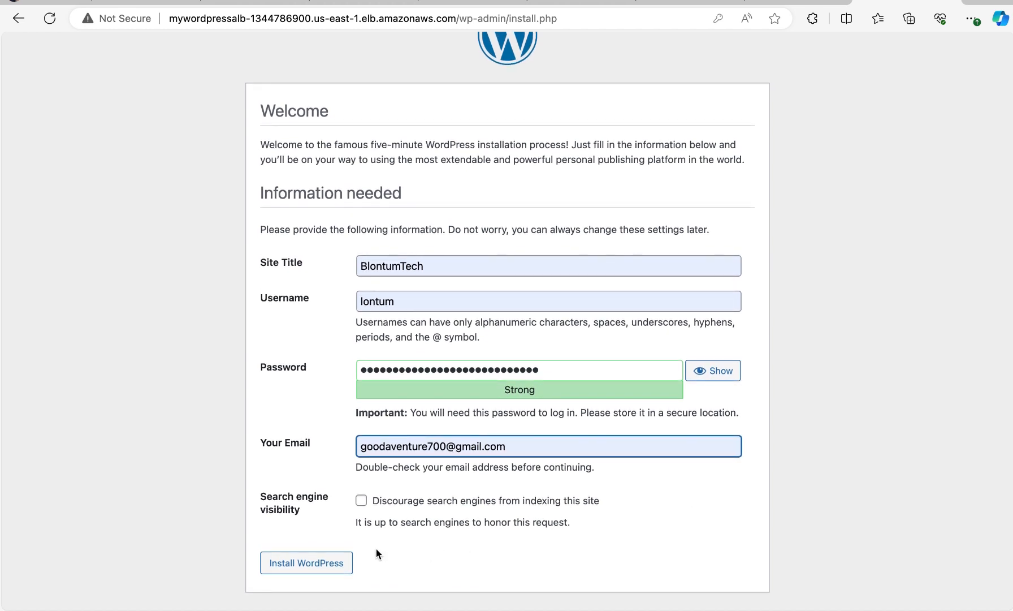
pyautogui.click(322, 567)
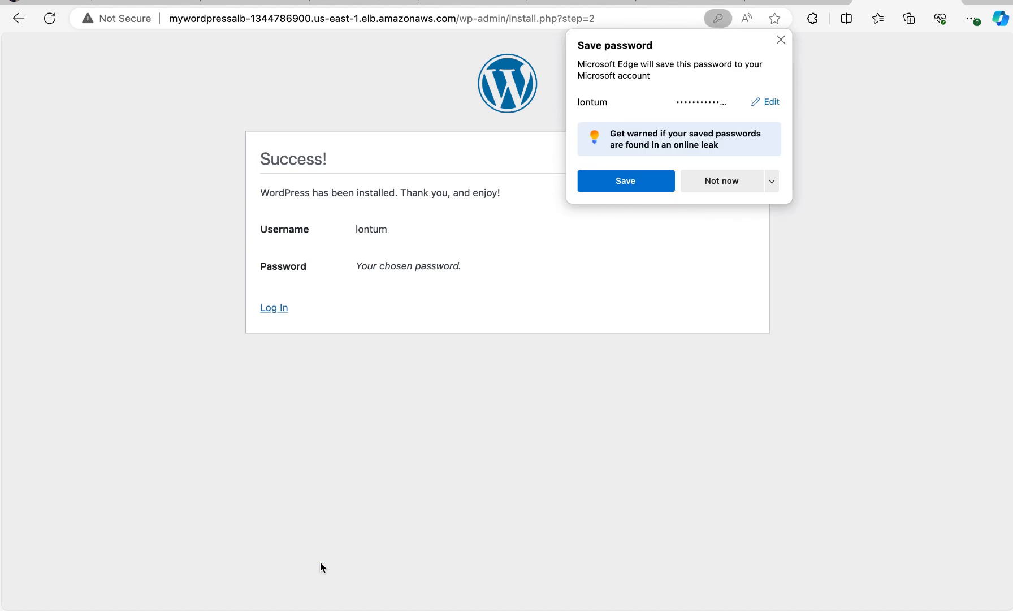
# Save the new WordPress credentials in the browser, then log in with the saved username and account password
pyautogui.click(639, 187)
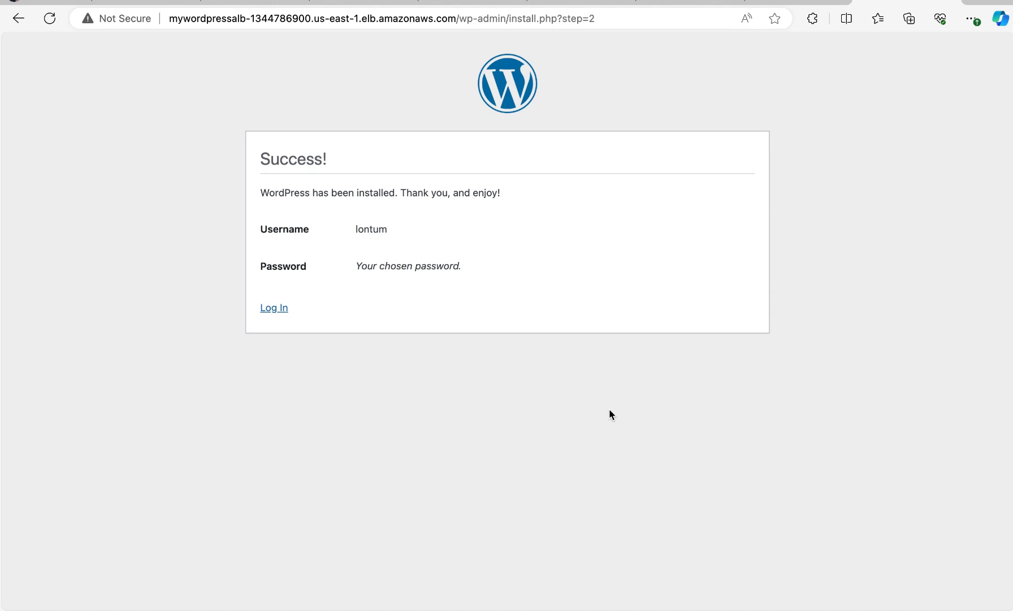
pyautogui.click(279, 311)
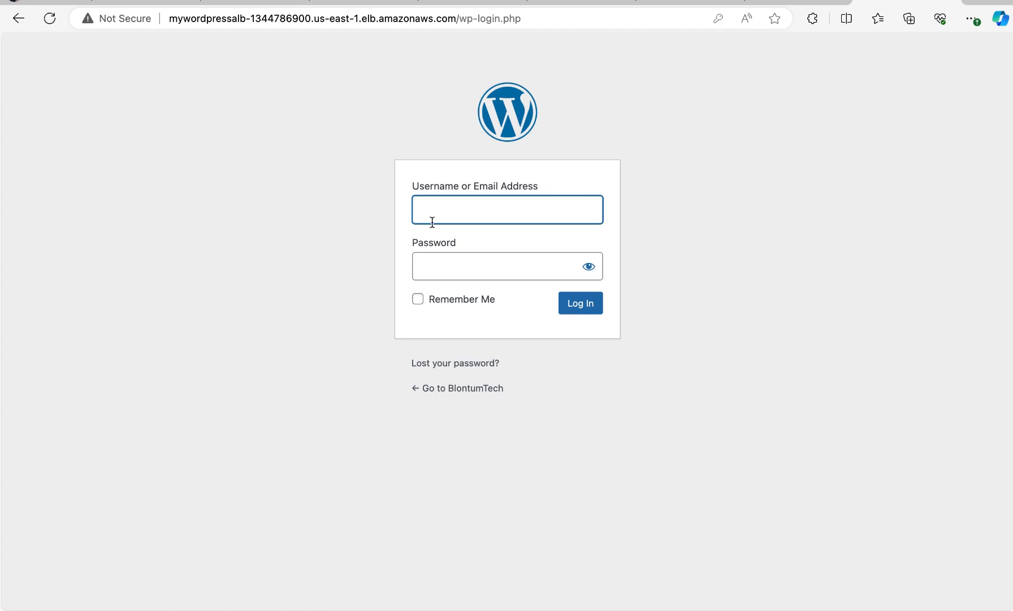
pyautogui.click(469, 219)
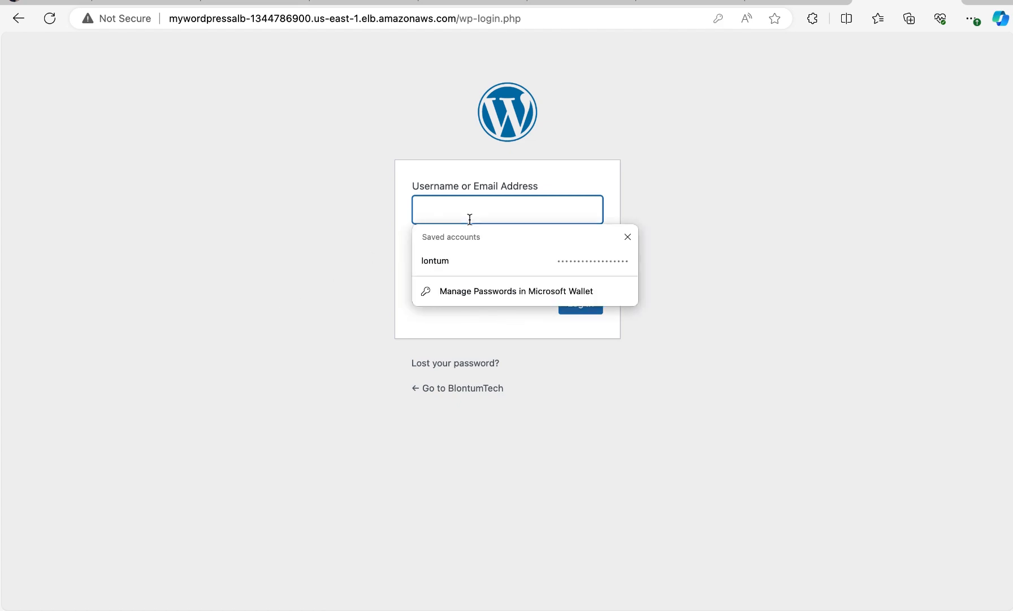
pyautogui.click(468, 259)
pyautogui.click(581, 311)
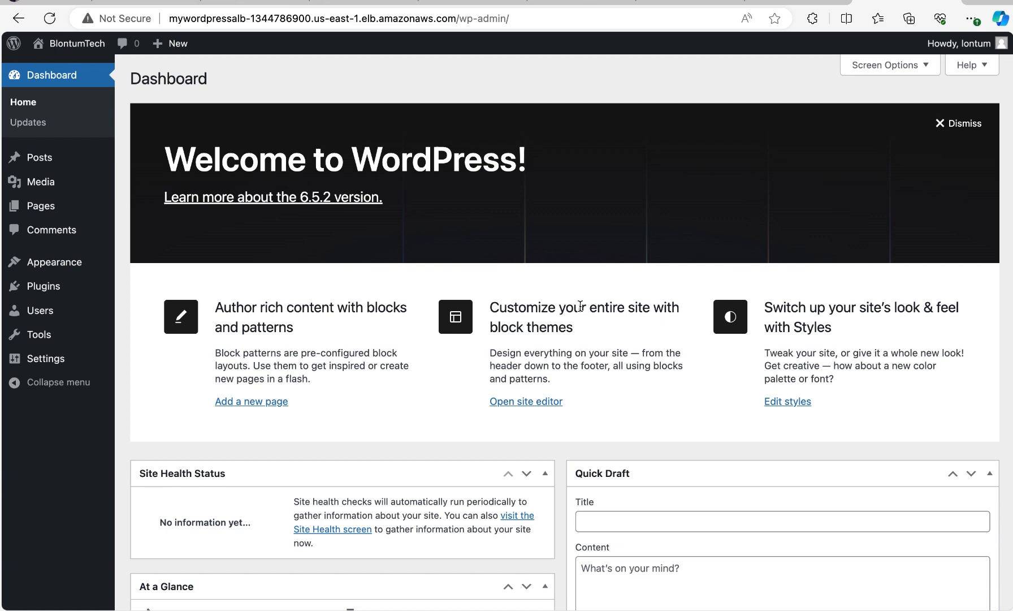
# Examine the WordPress dashboard's welcome area and widgets, and check the WordPress Updates page
pyautogui.scroll(-10, 581, 306)
pyautogui.scroll(9, 581, 310)
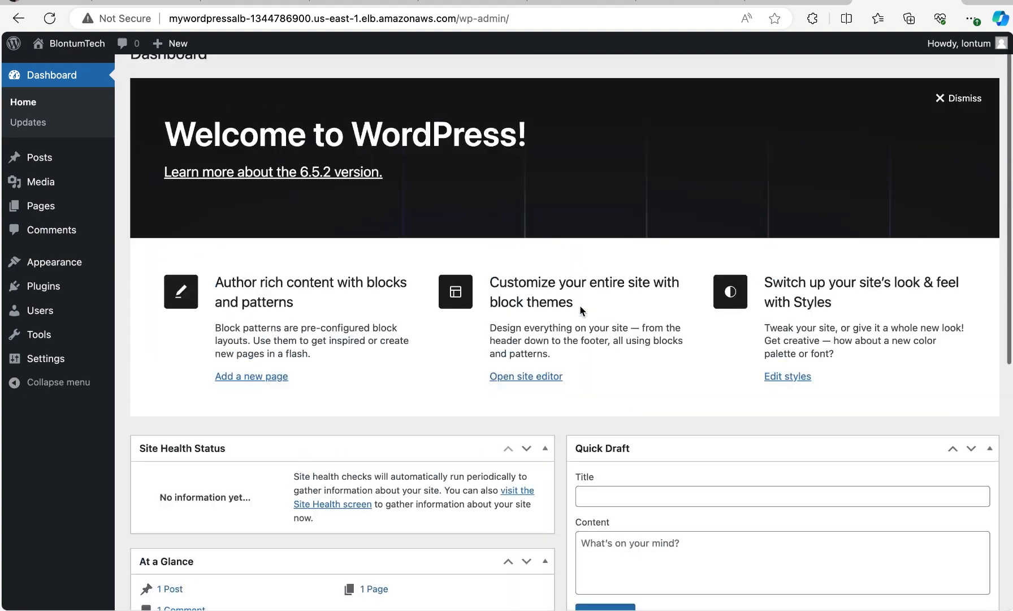
pyautogui.scroll(-1, 581, 310)
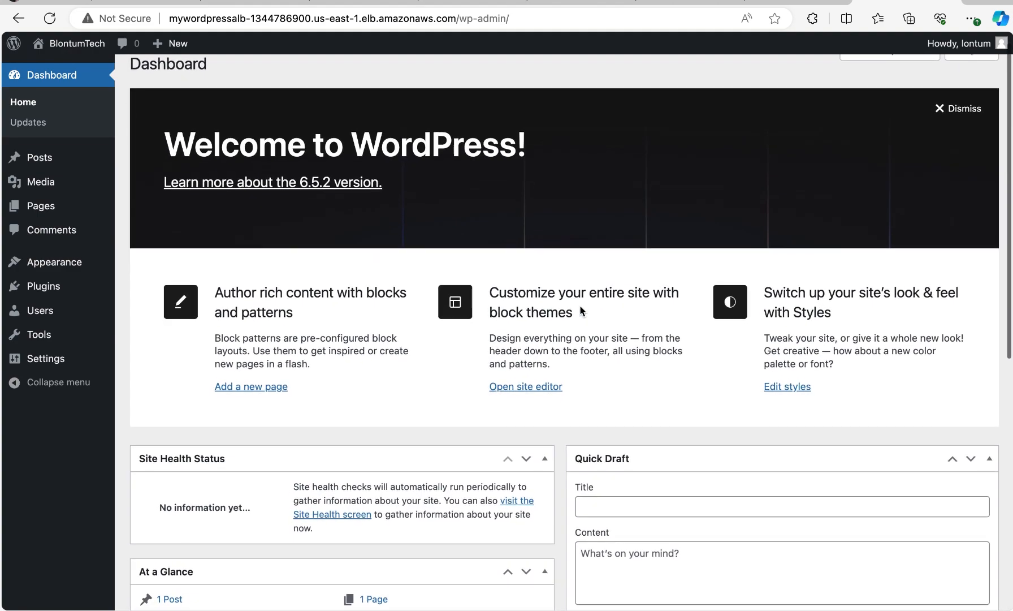
pyautogui.scroll(-5, 581, 310)
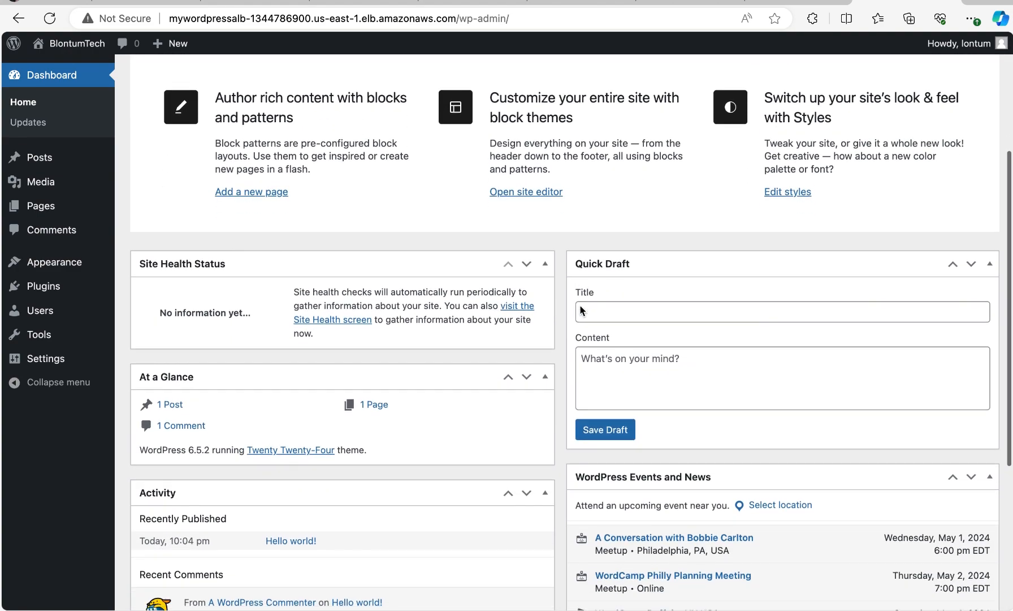
pyautogui.scroll(5, 580, 310)
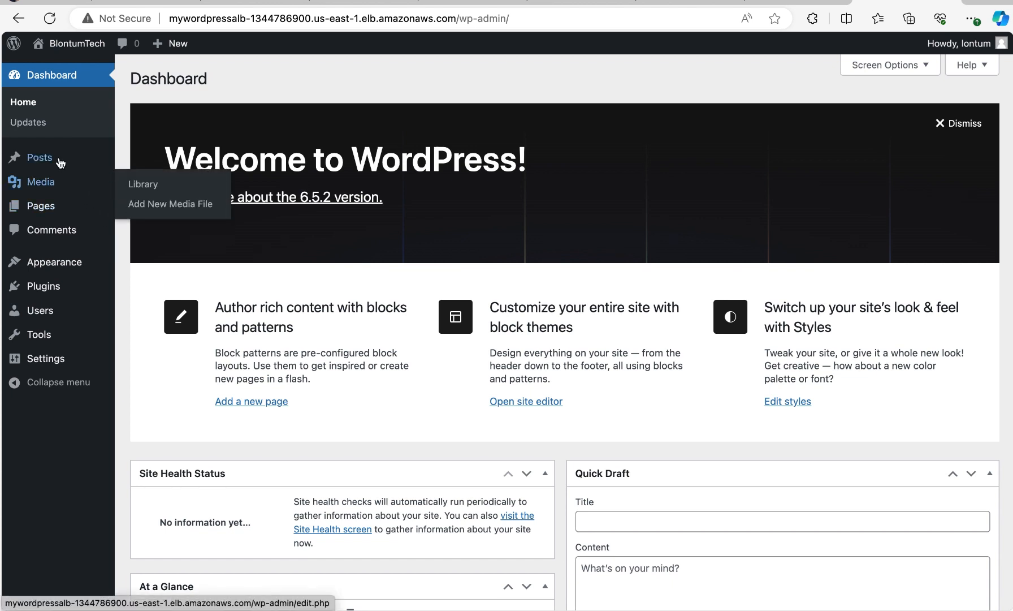
pyautogui.click(37, 120)
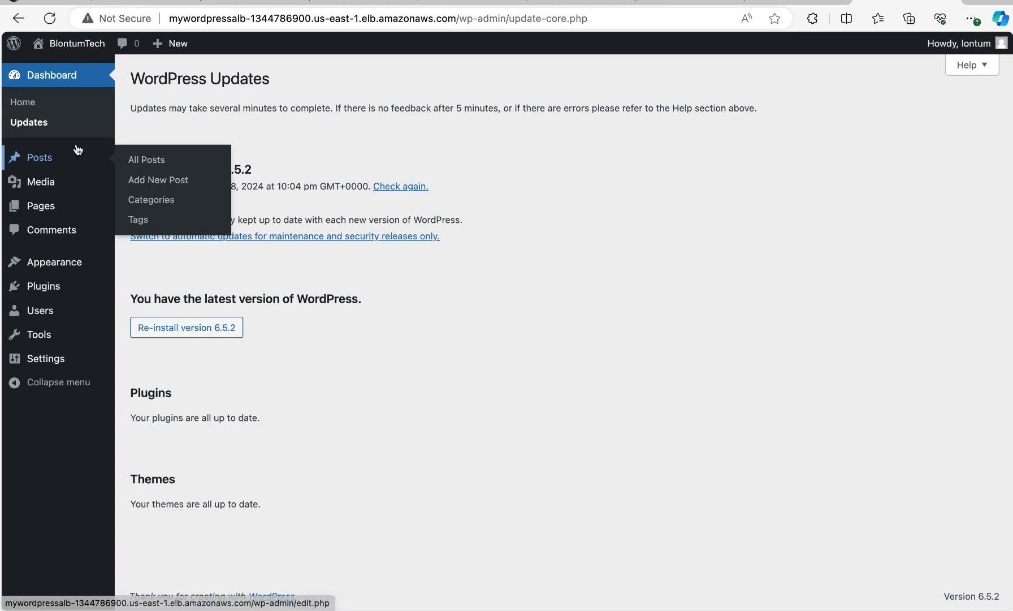
pyautogui.click(33, 108)
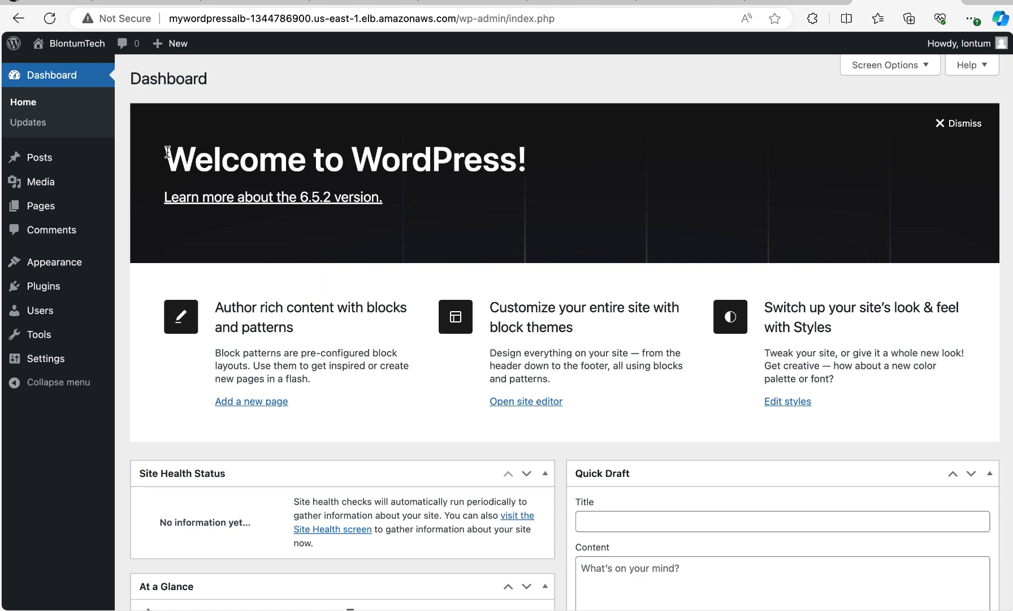
pyautogui.moveTo(167, 151); pyautogui.dragTo(401, 159)
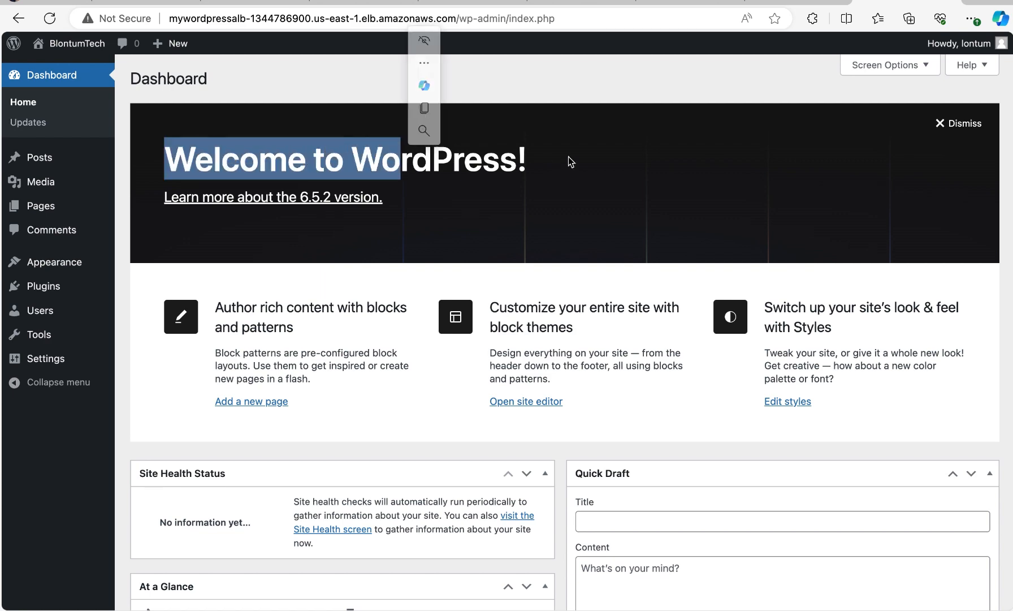
pyautogui.scroll(-8, 477, 190)
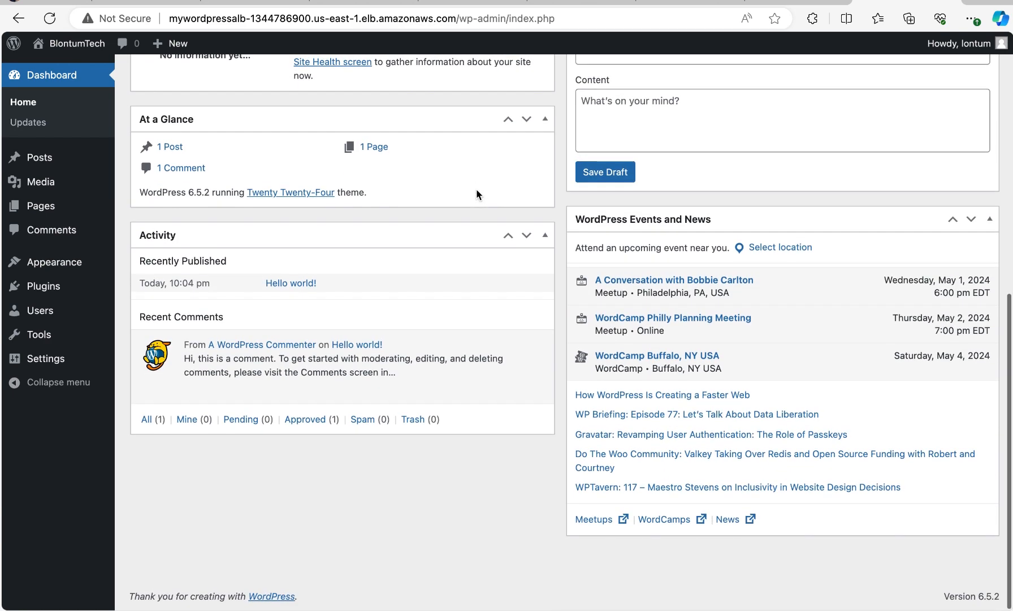
pyautogui.scroll(8, 476, 189)
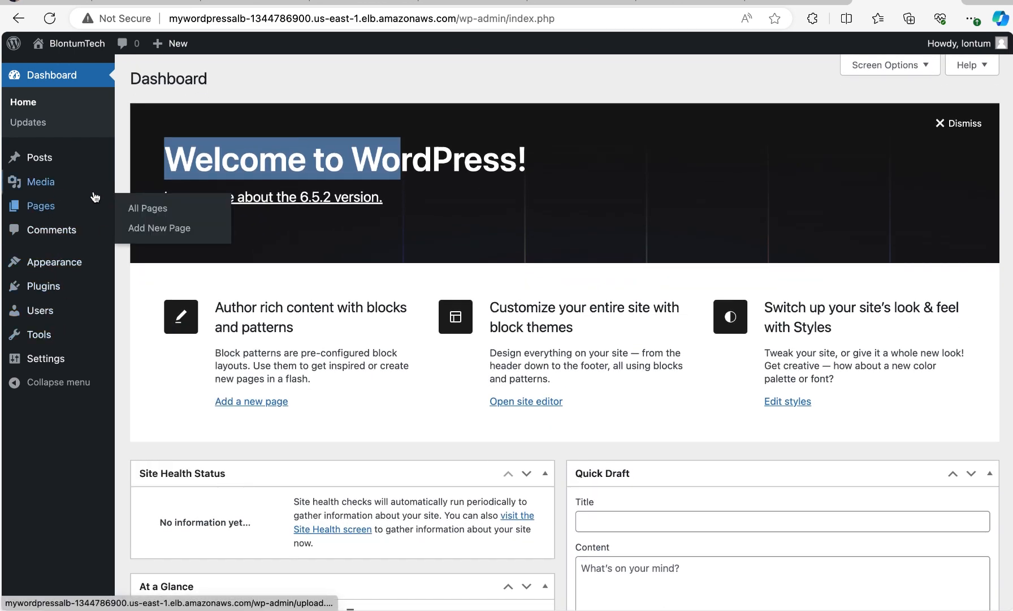
pyautogui.scroll(-8, 356, 220)
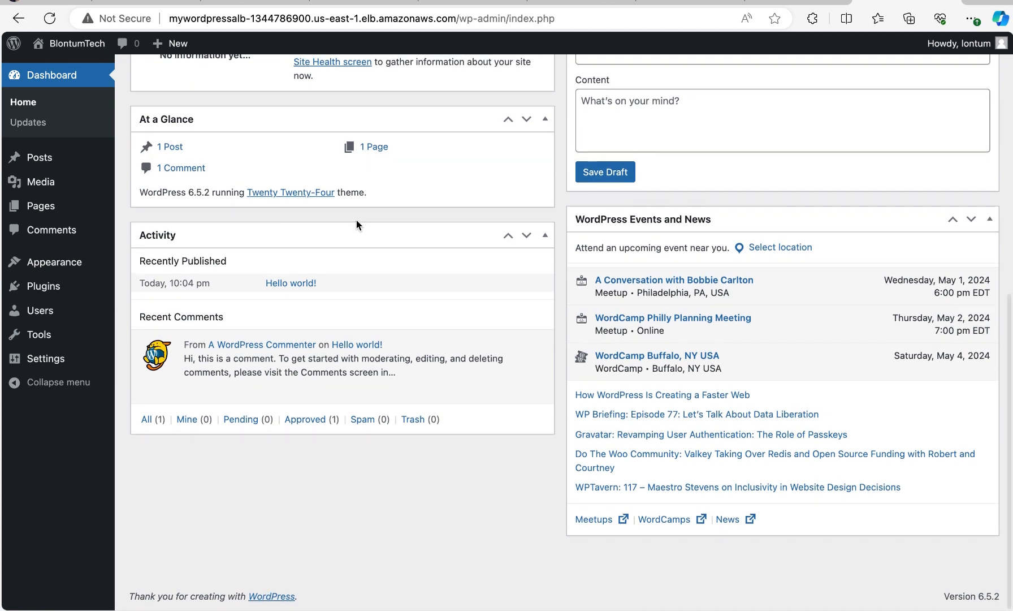
pyautogui.scroll(5, 490, 317)
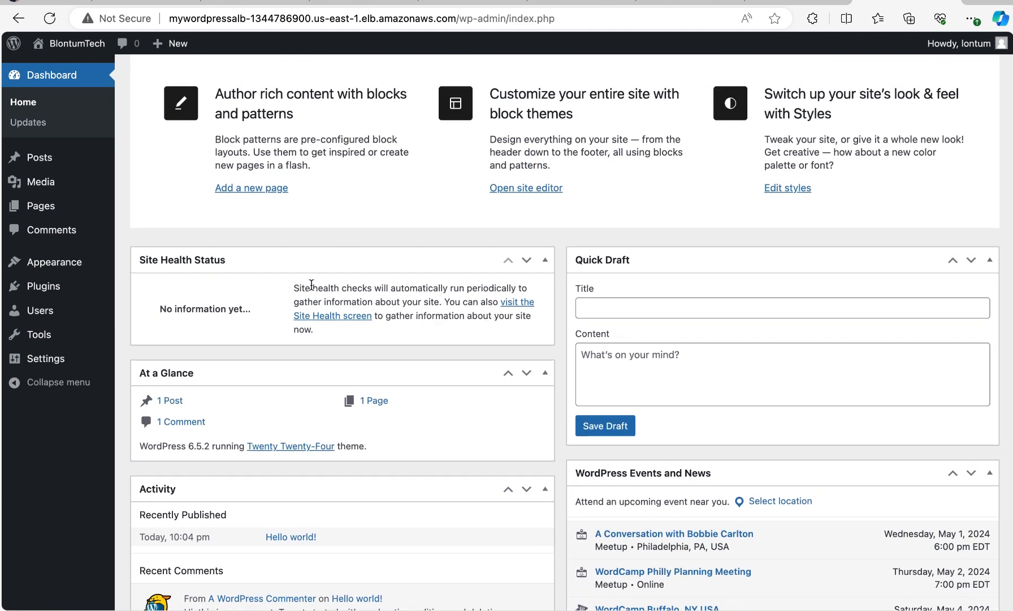
# View the site's comments, pages and media library, and return to the dashboard home to look it over
pyautogui.click(48, 232)
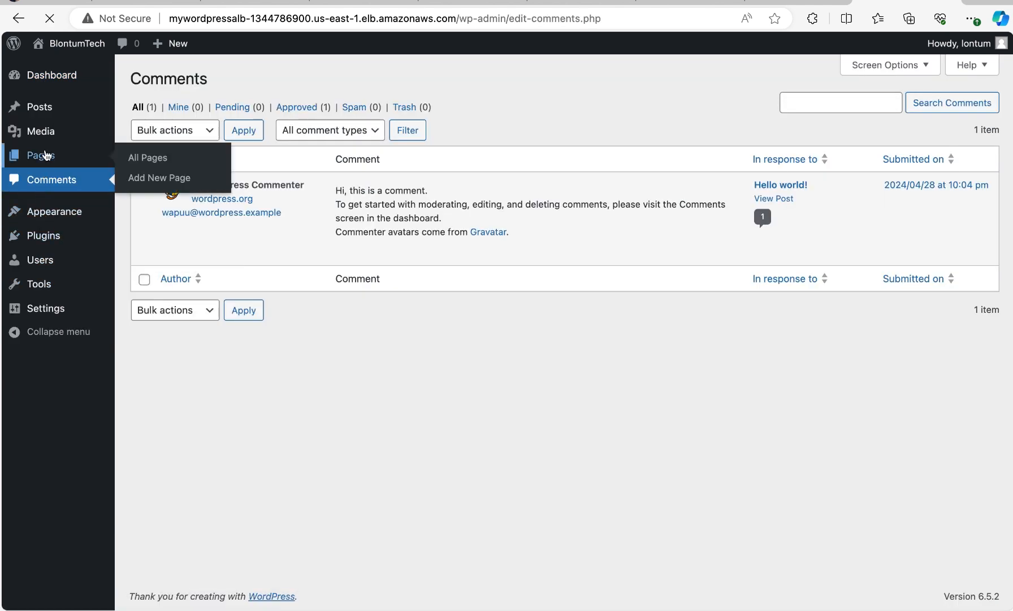
pyautogui.click(45, 155)
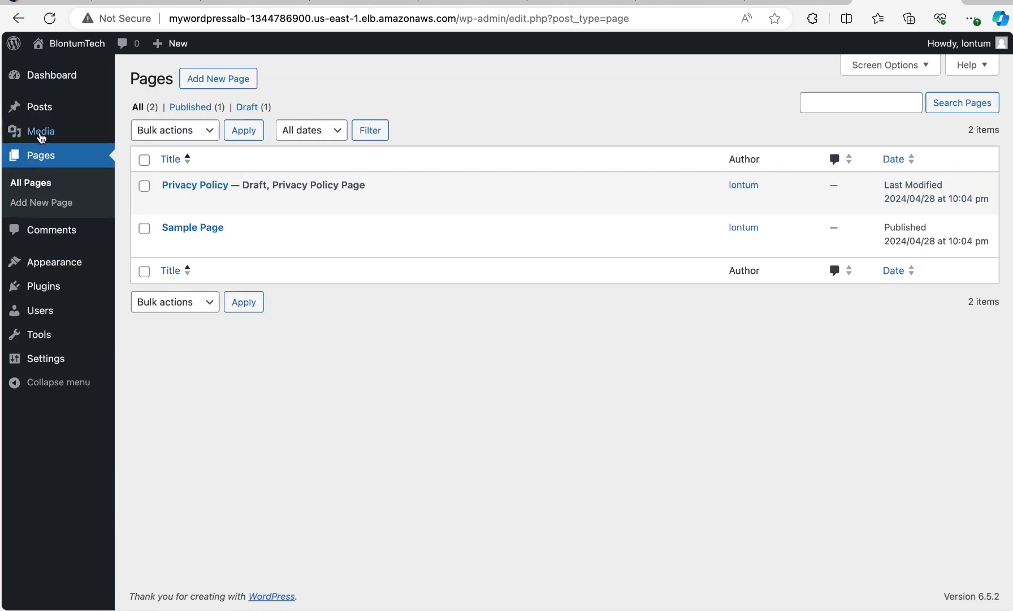
pyautogui.click(41, 136)
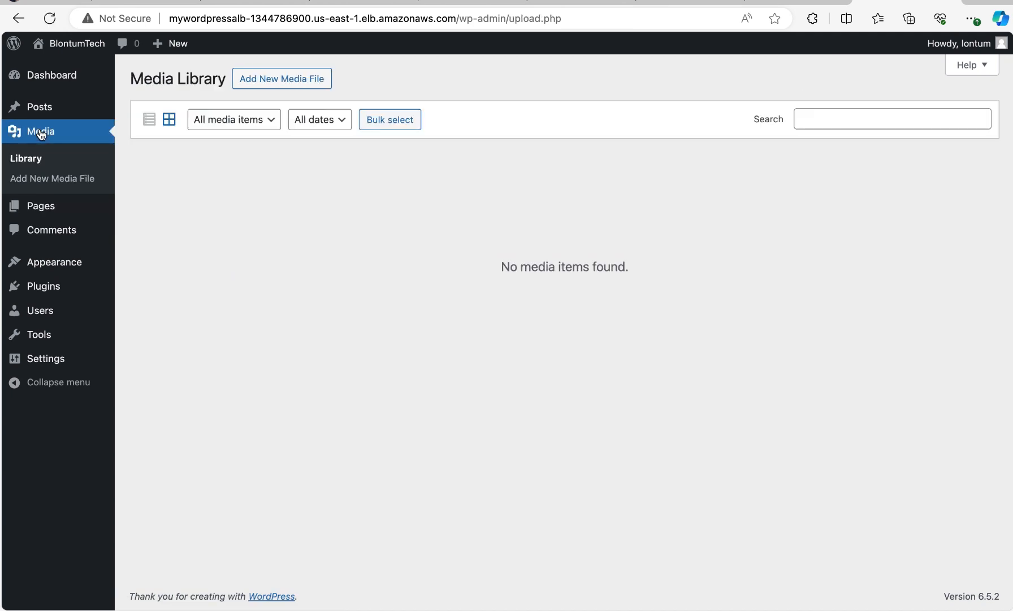
pyautogui.click(46, 80)
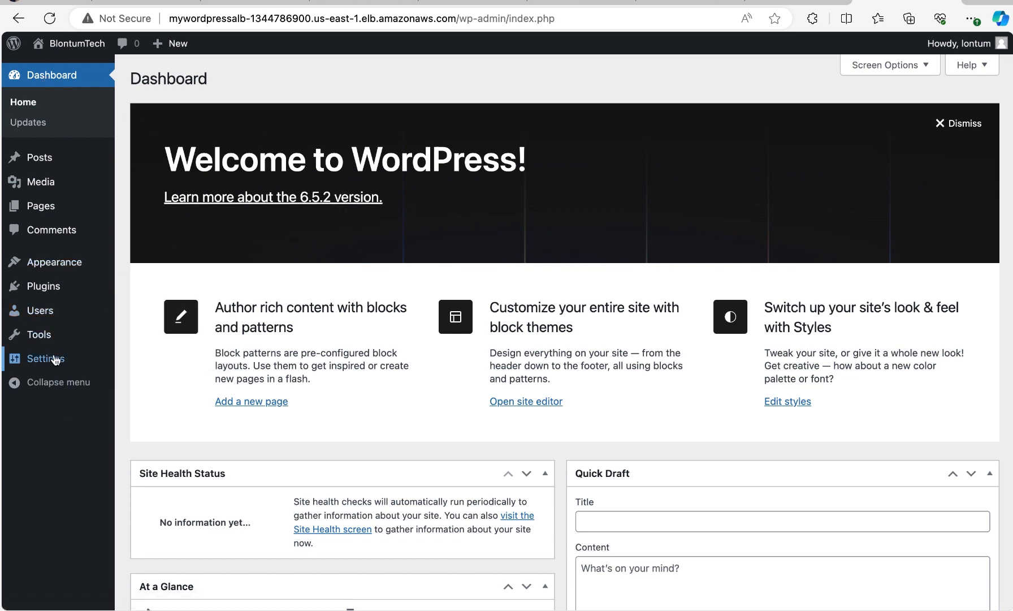
pyautogui.scroll(-8, 229, 360)
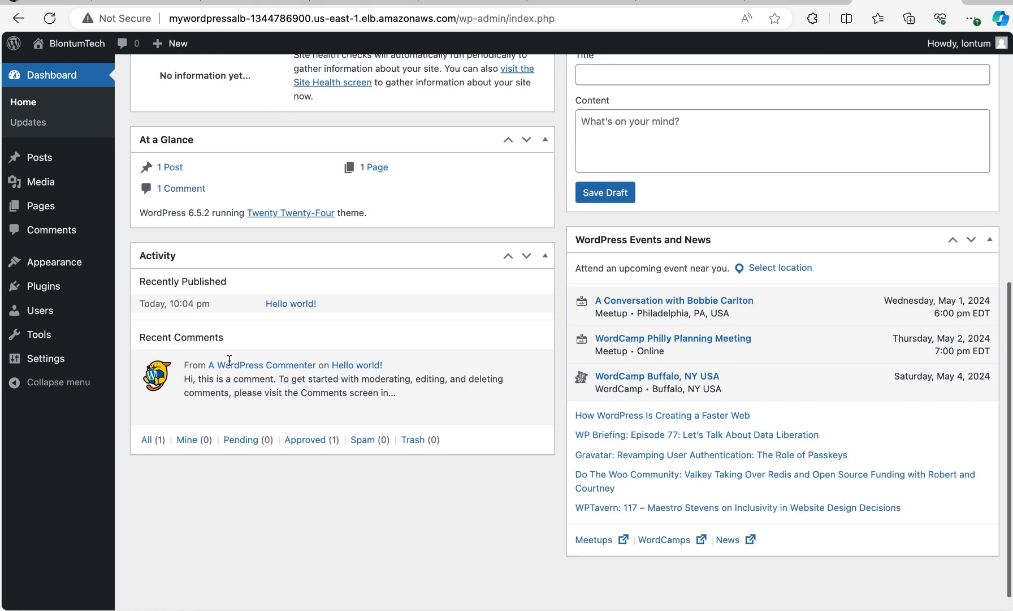
pyautogui.scroll(9, 229, 360)
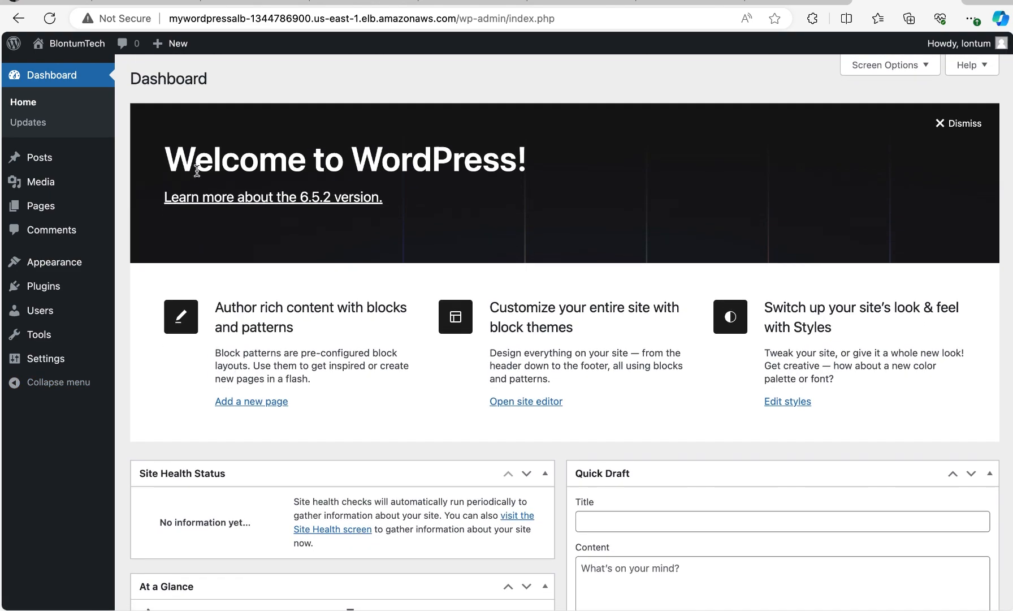
pyautogui.moveTo(47, 188)
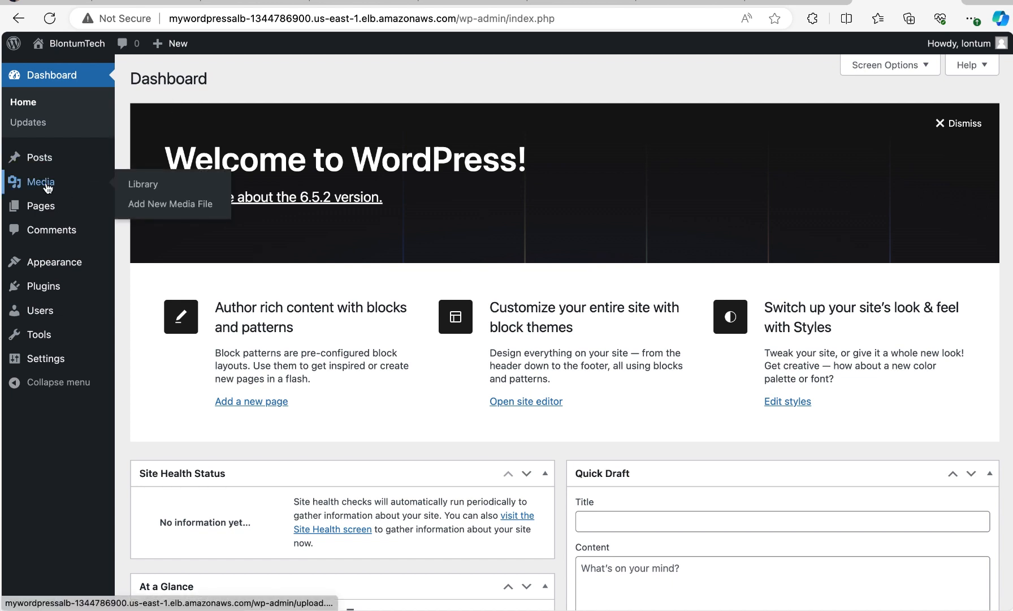